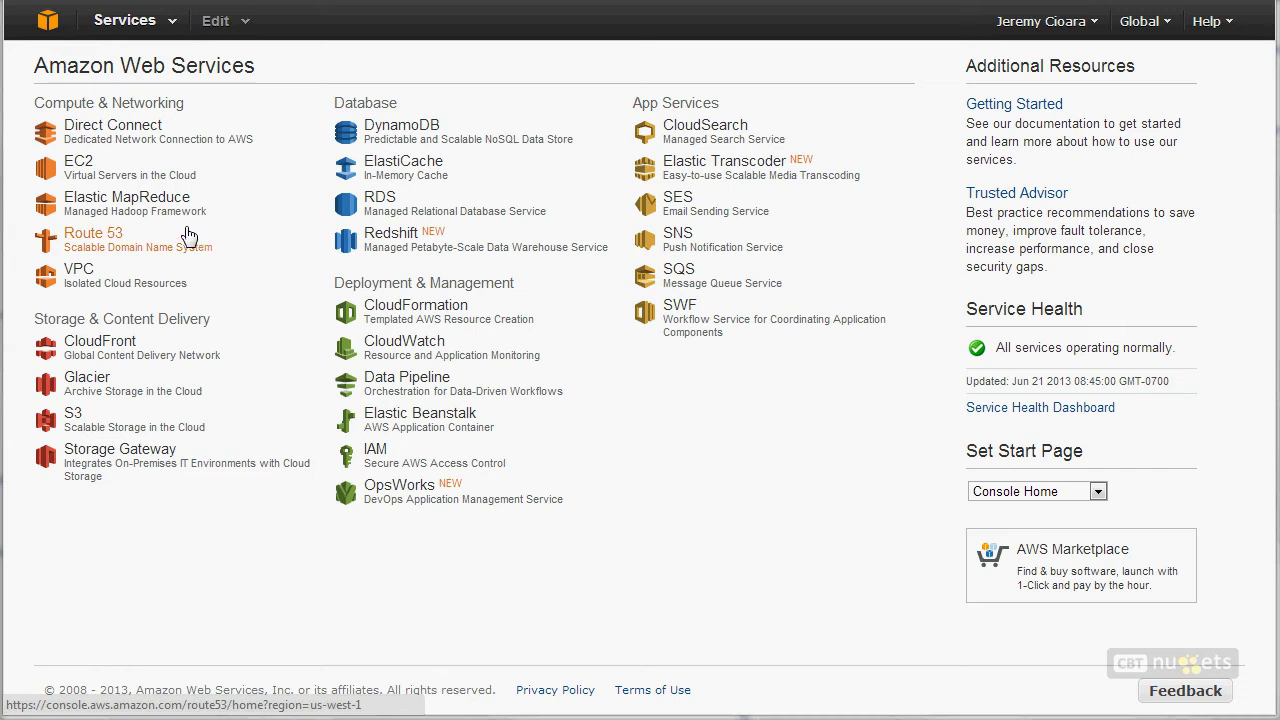
Step: Open the EC2 Instances list and select the stopped Ubuntu Email instance to see its details
click(58, 171)
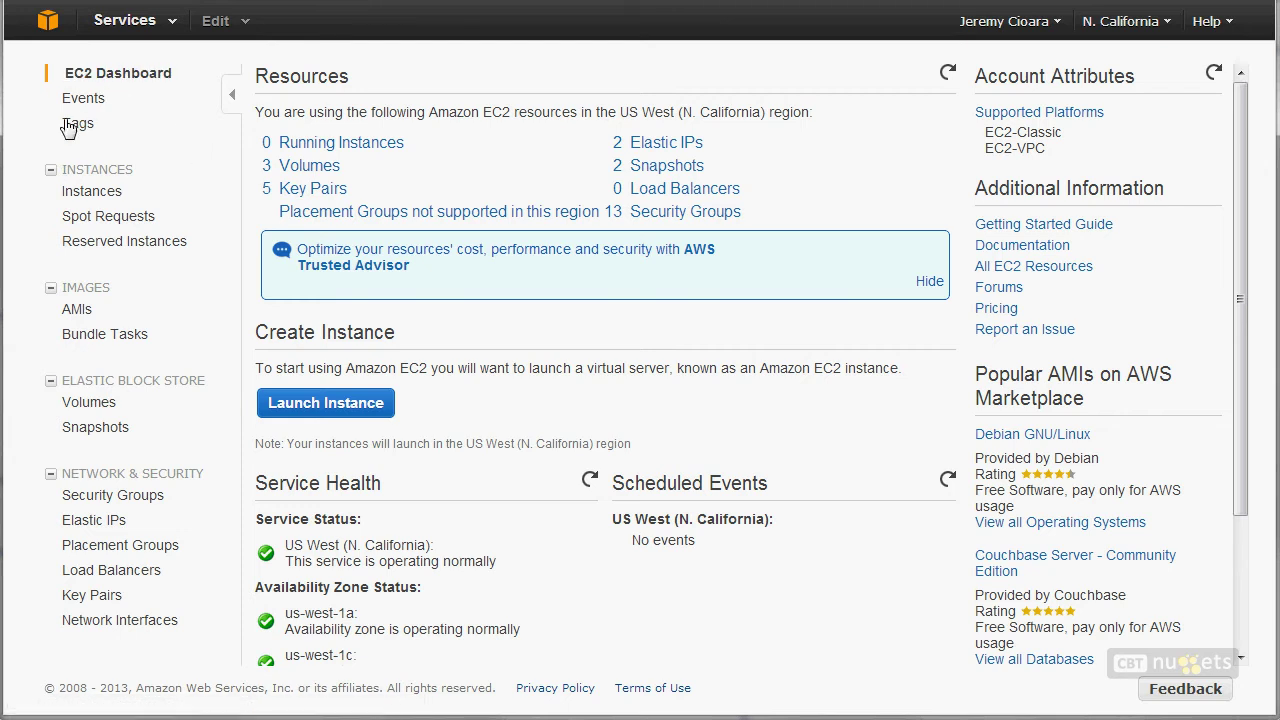
click(90, 198)
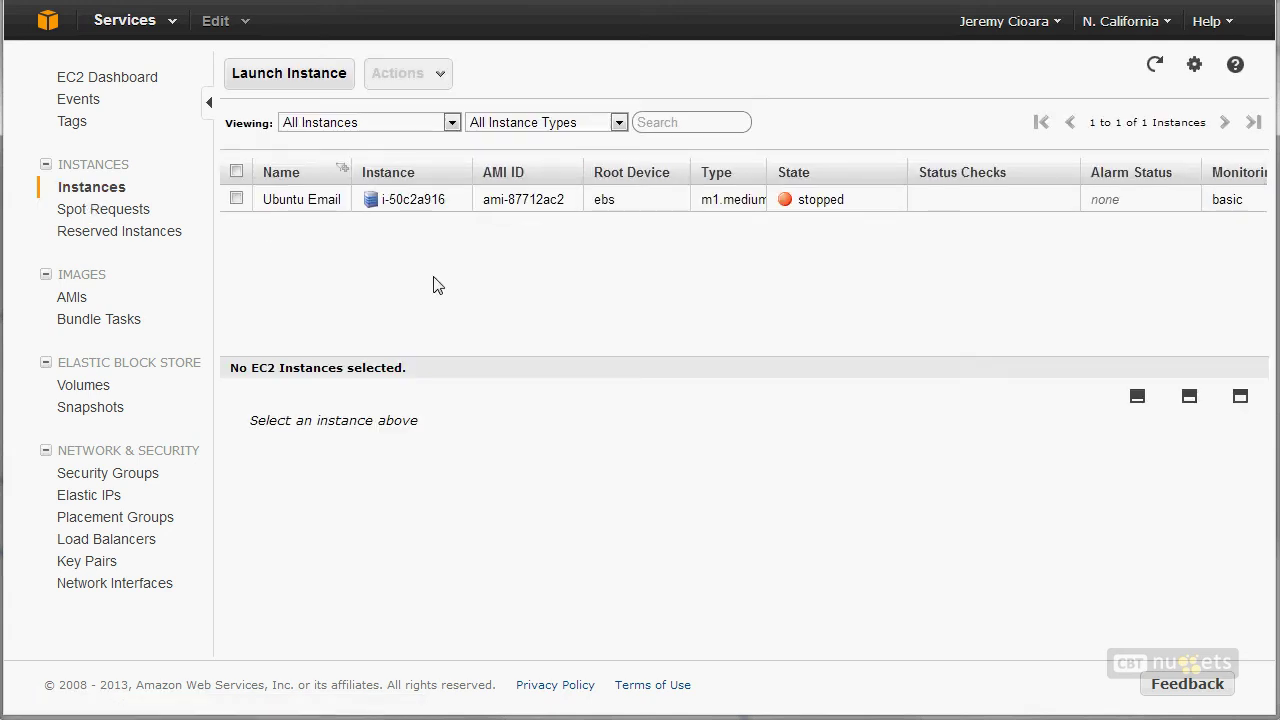
click(343, 199)
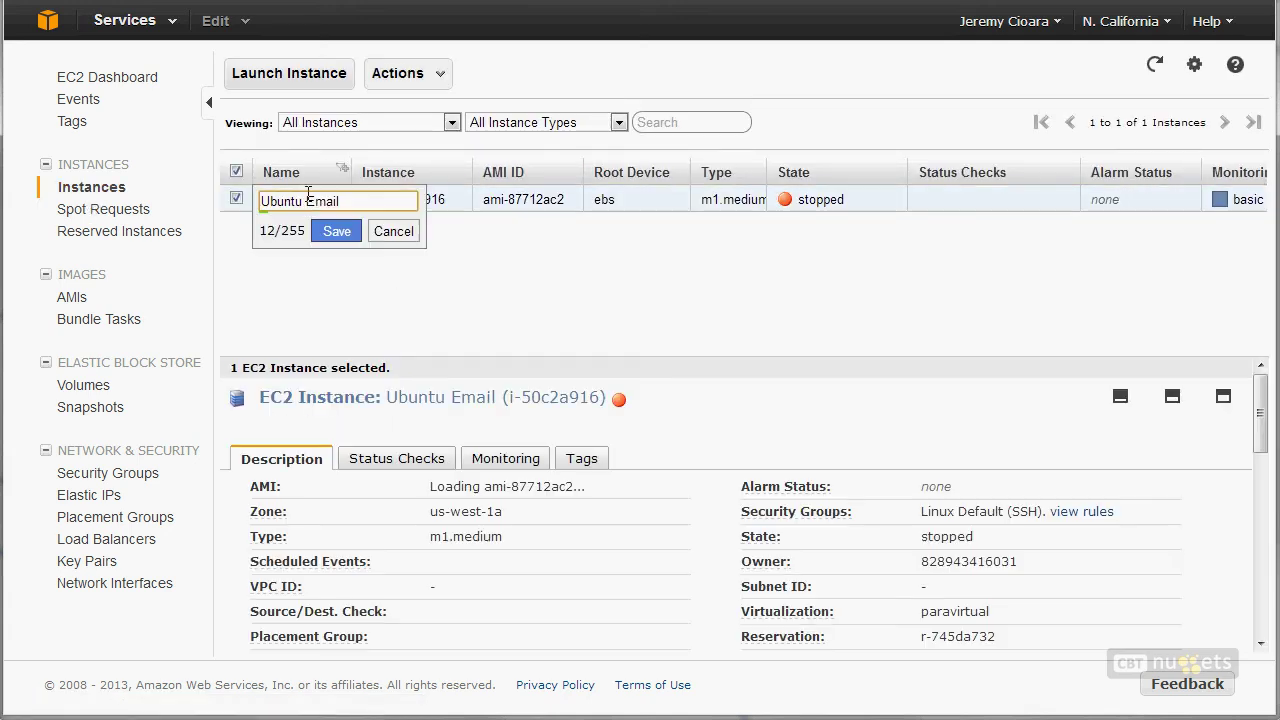
click(390, 238)
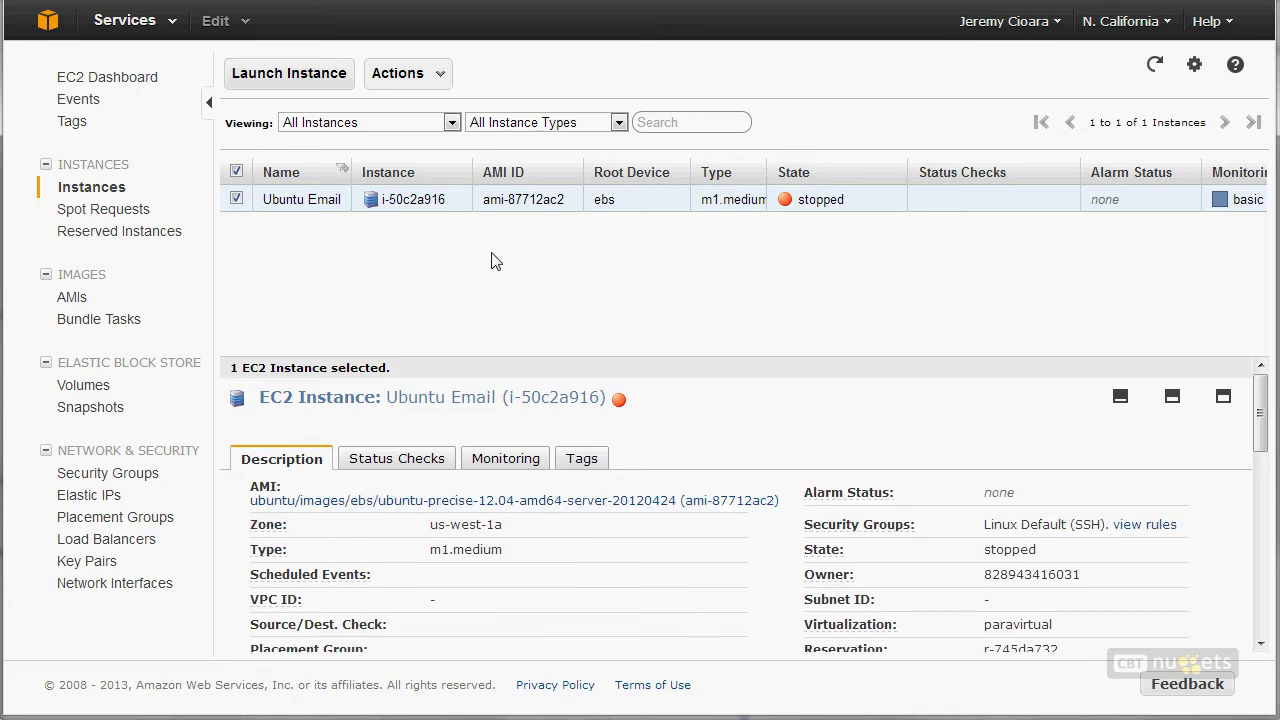
Step: Open and dismiss the new-instance dialog, then bring up the AWS region list
click(286, 72)
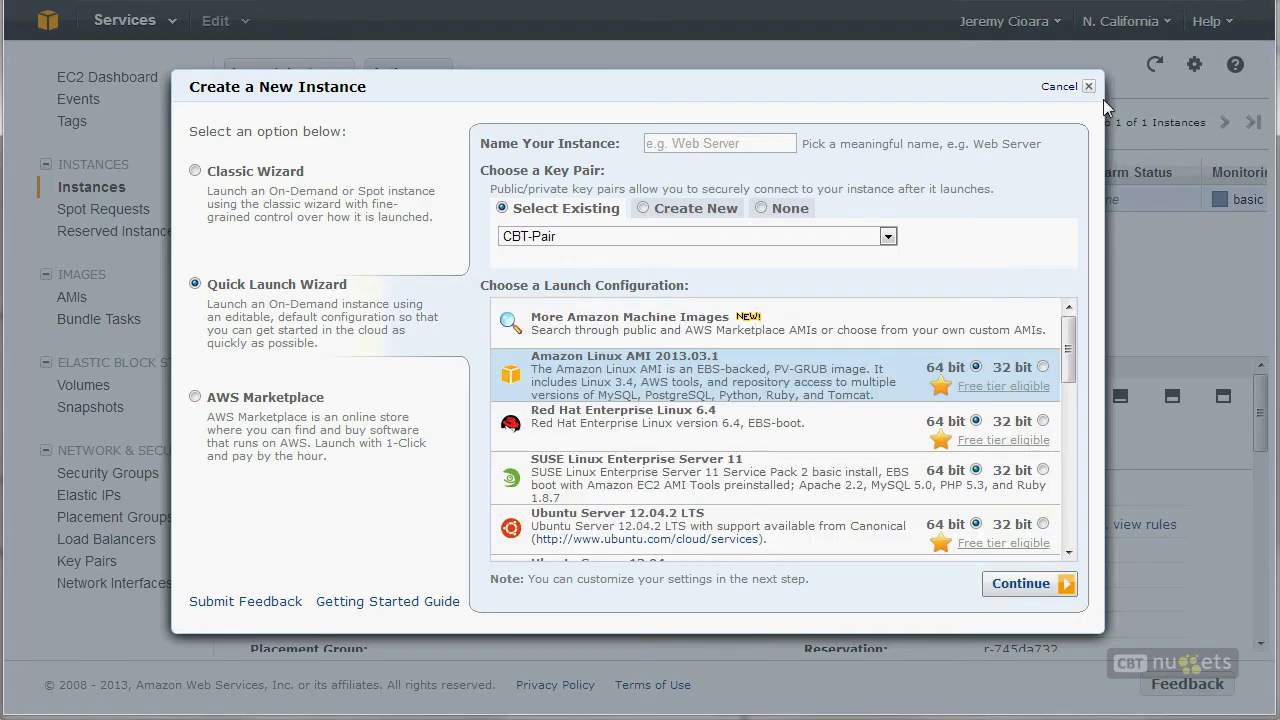
click(1089, 88)
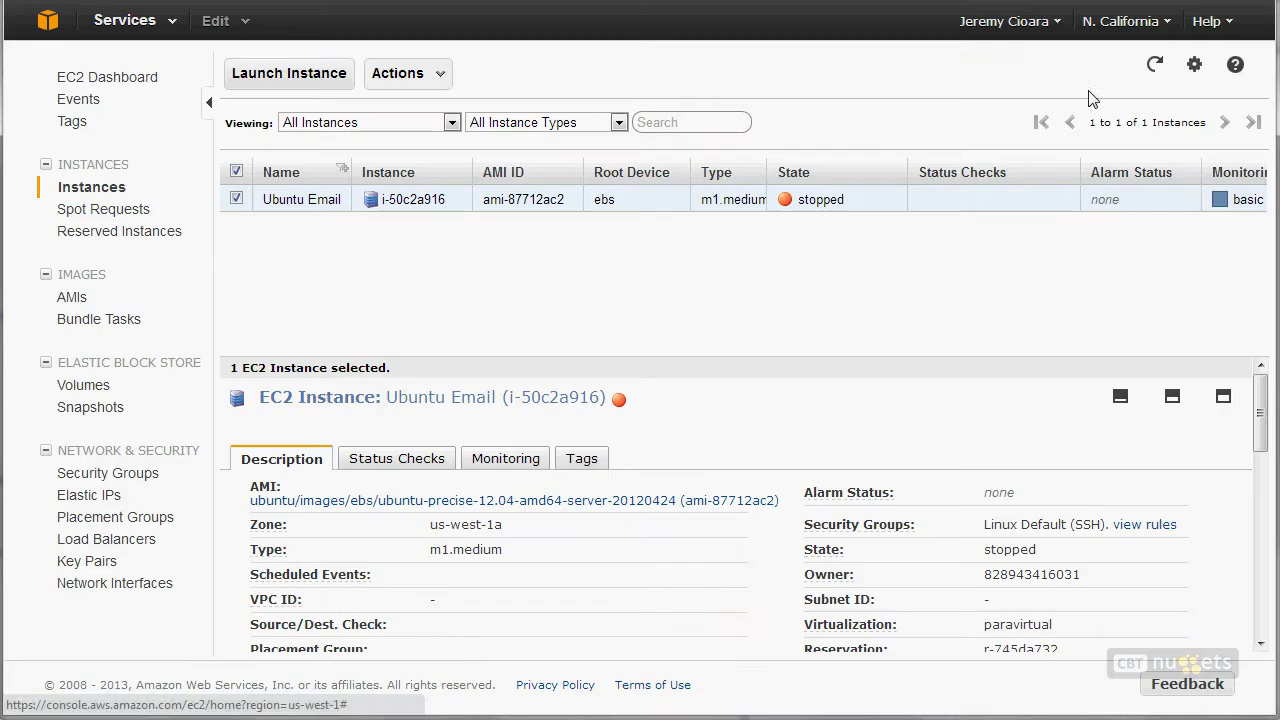
click(1136, 35)
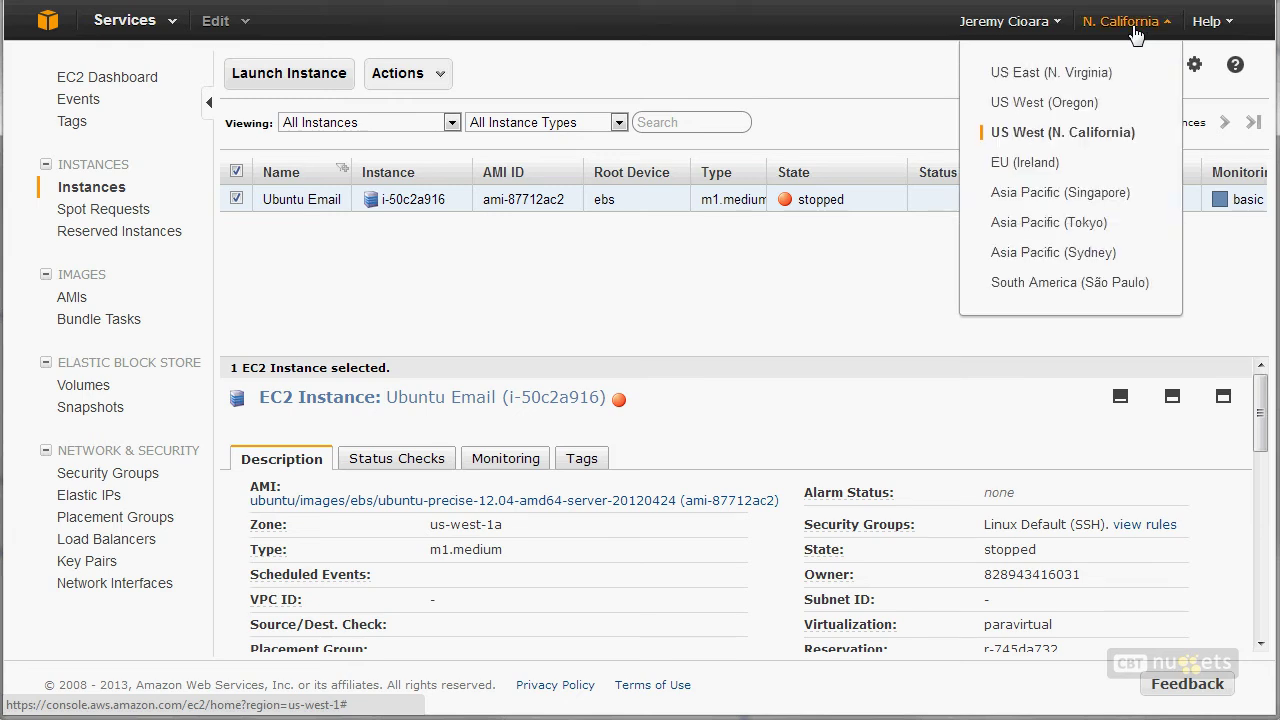
Step: Switch to US West (Oregon), note it has no running instances, and start a new instance
click(1057, 110)
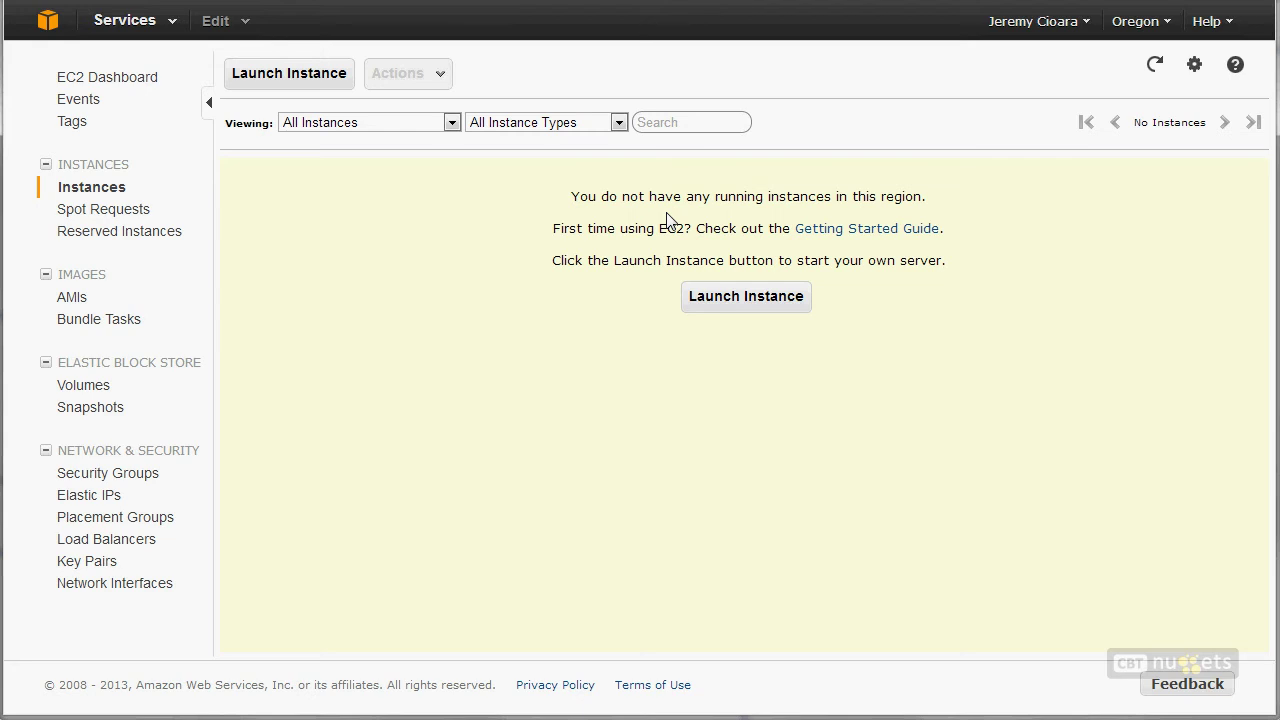
triple_click(794, 198)
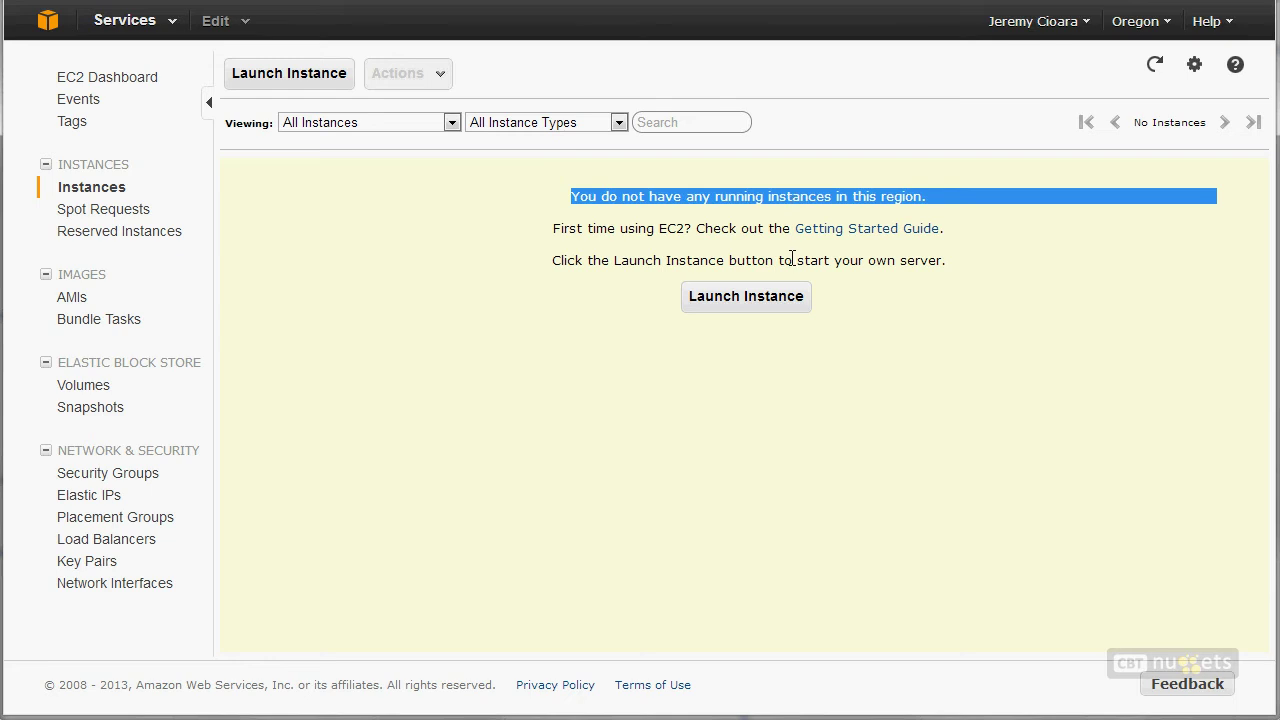
click(701, 301)
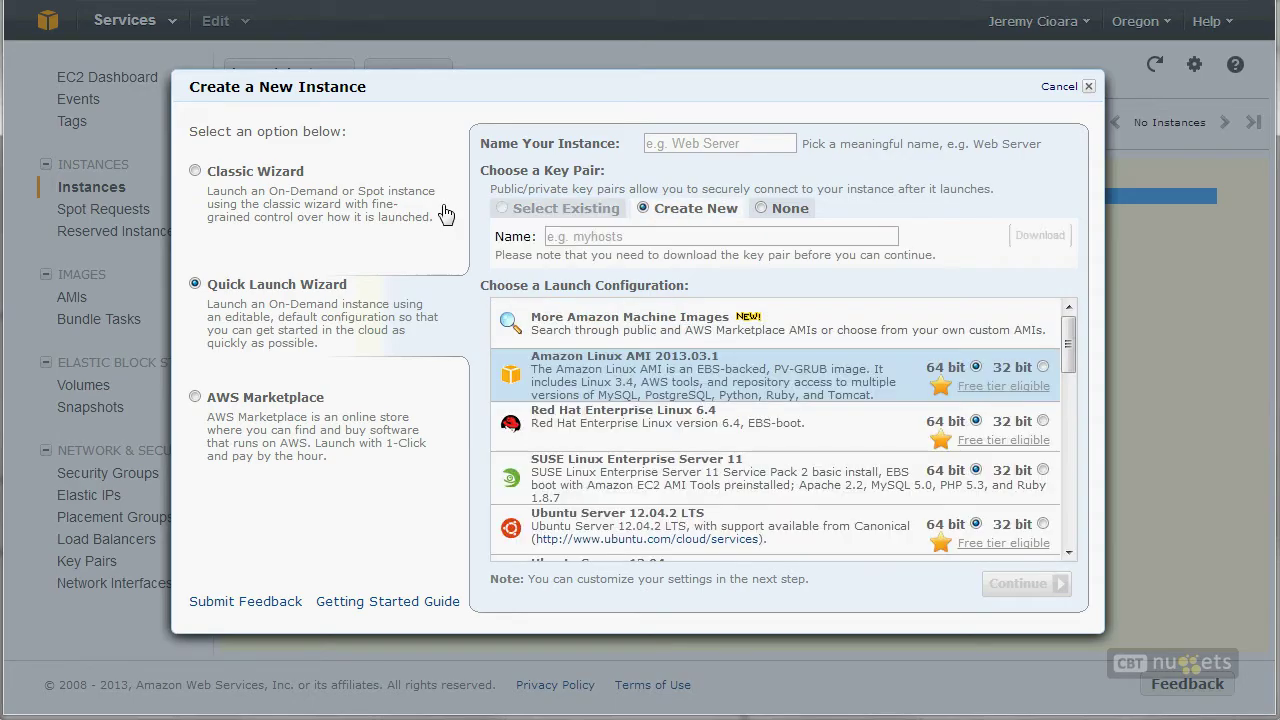
Step: Choose the Classic Wizard and browse the My AMIs and AWS Marketplace image lists
click(252, 181)
click(1022, 590)
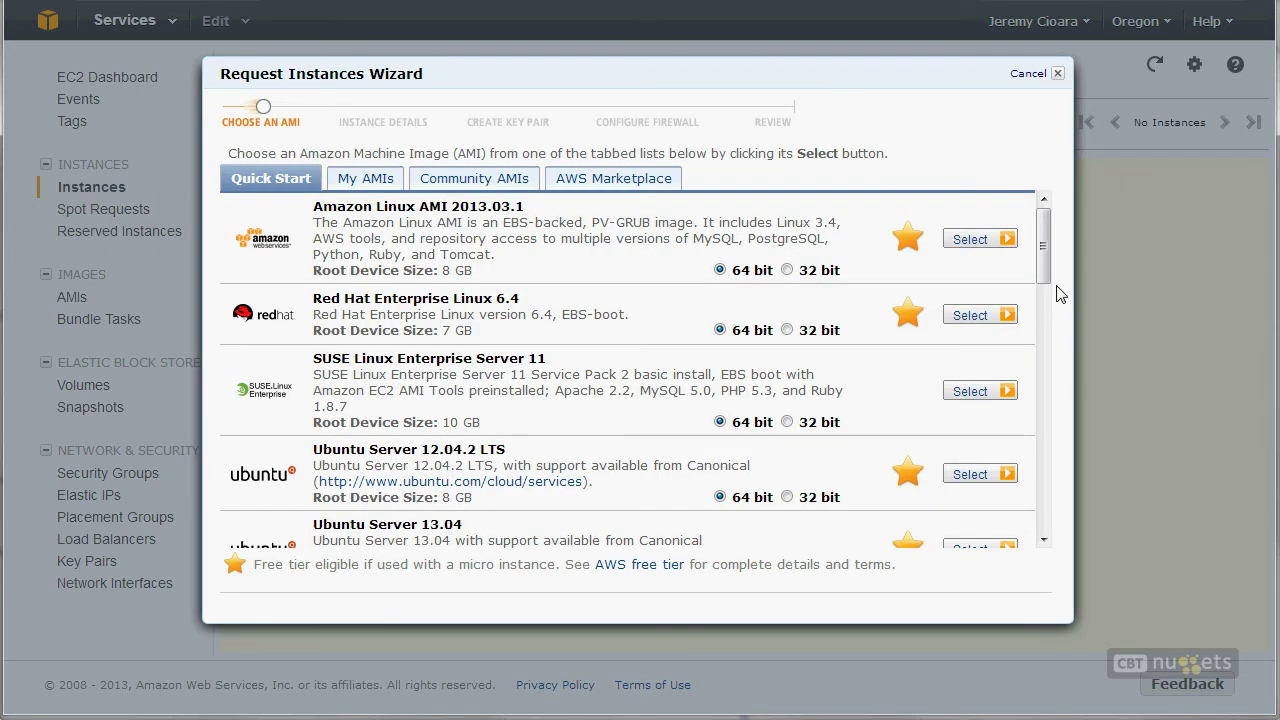
drag(1043, 280, 1037, 481)
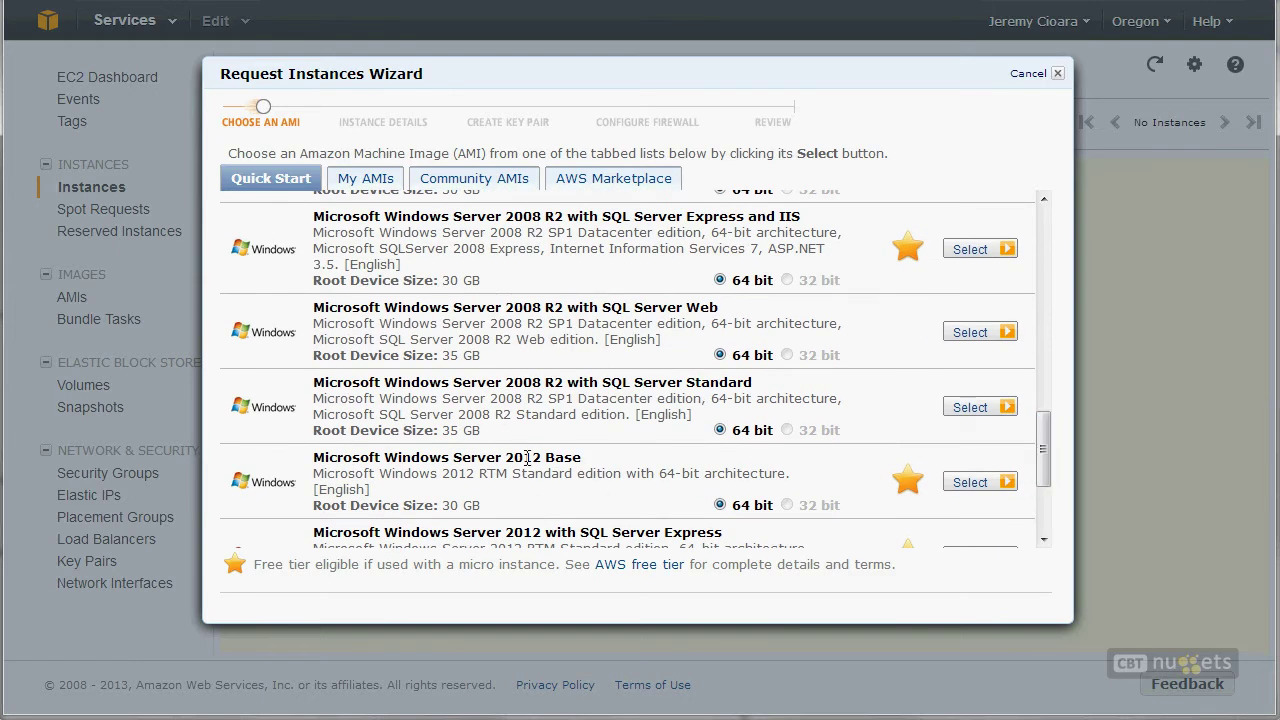
click(366, 180)
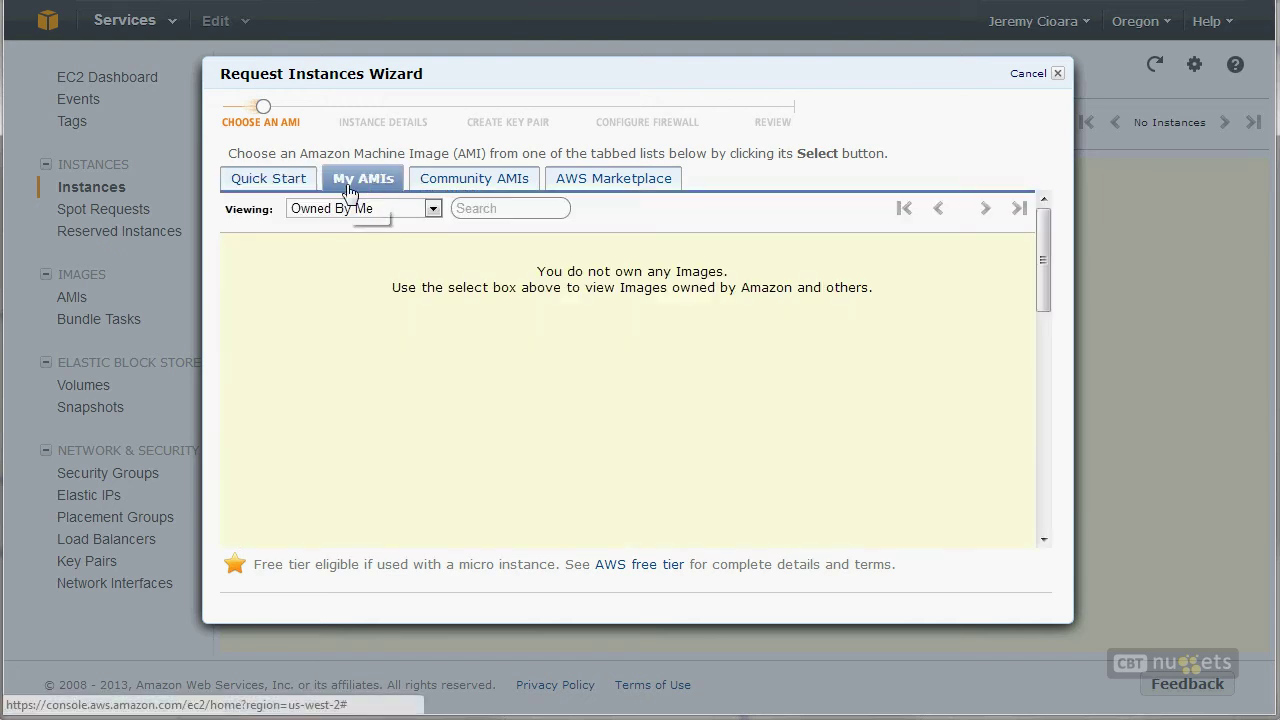
click(350, 210)
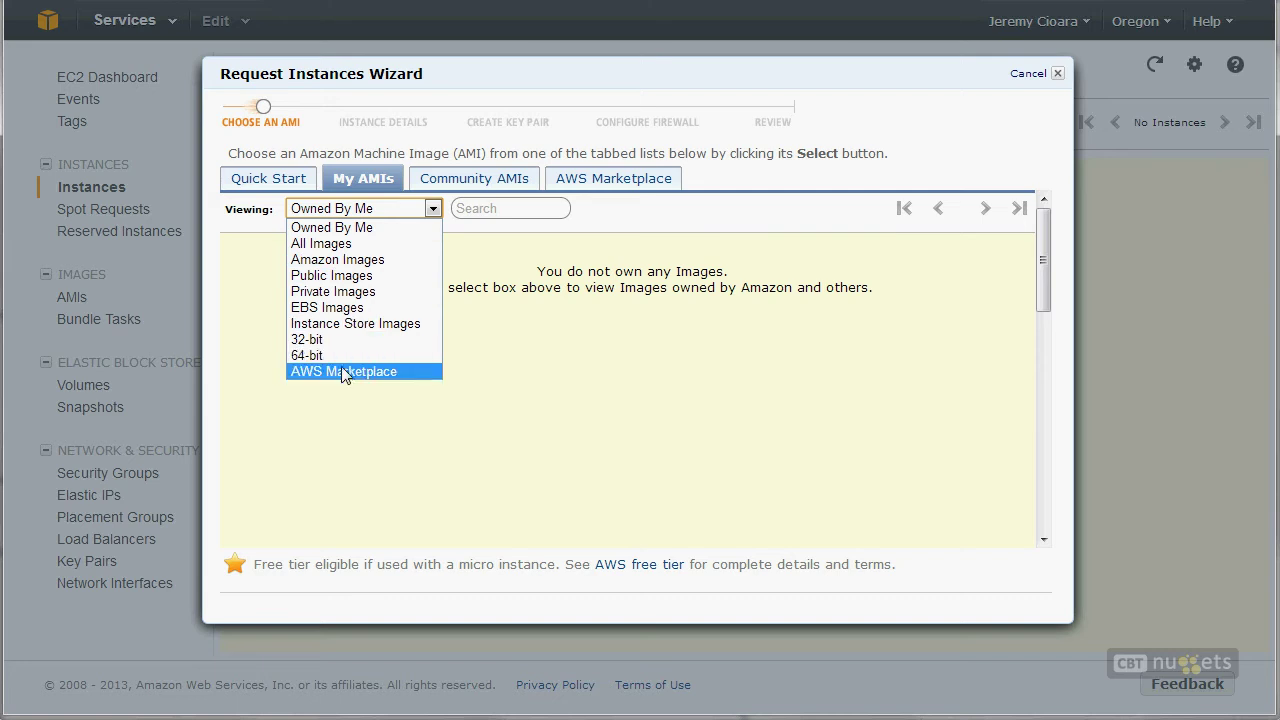
click(672, 186)
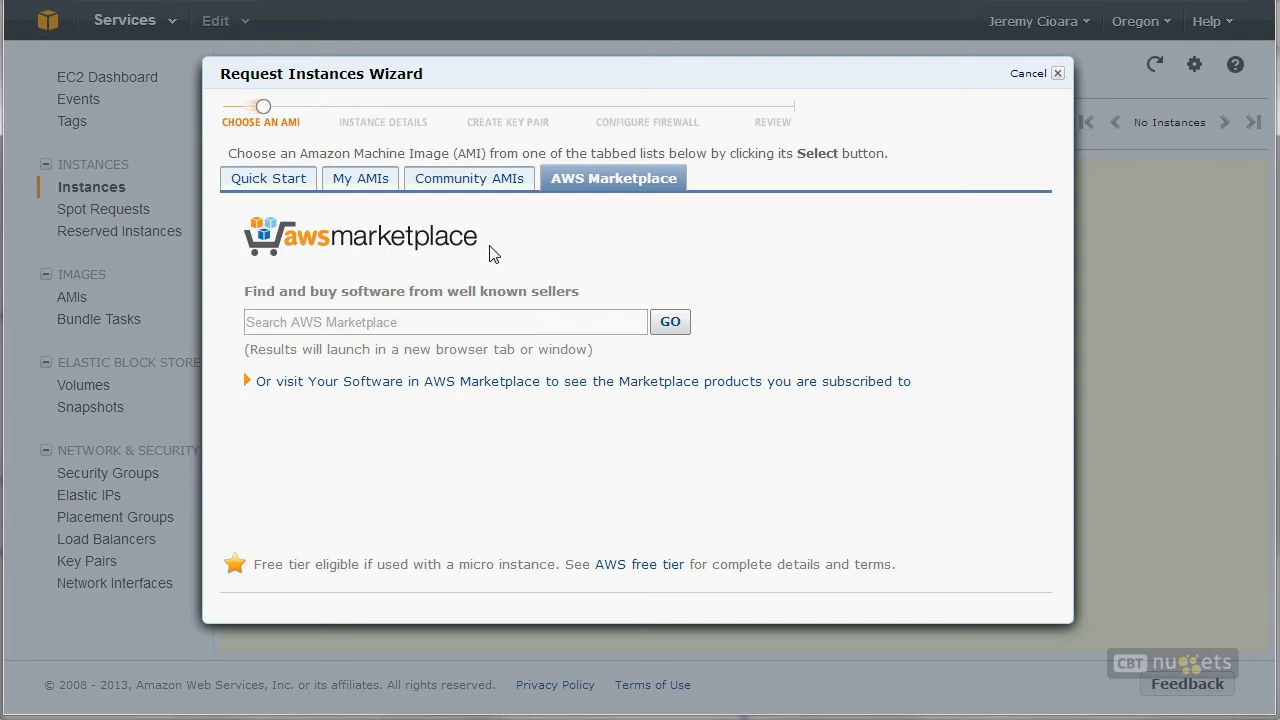
Step: Pick Windows Server 2012 Base from the Quick Start images
click(268, 180)
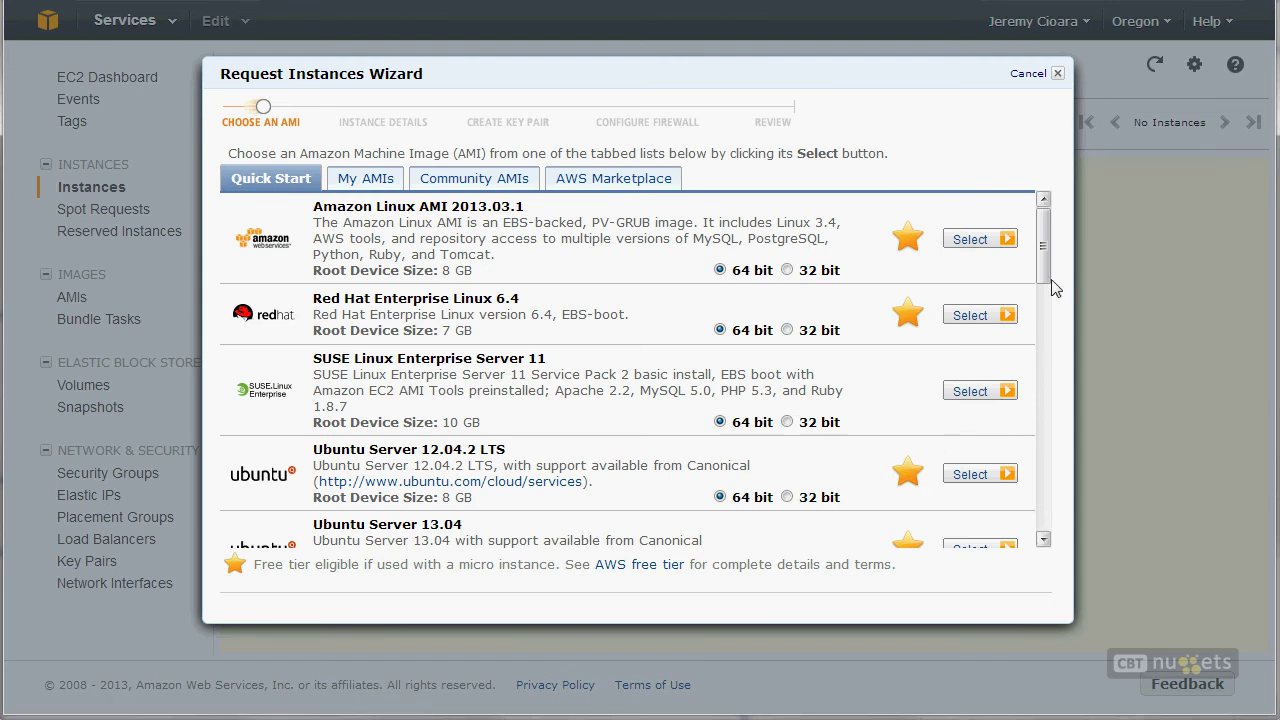
drag(1044, 255, 995, 477)
scroll(995, 477, down, 3)
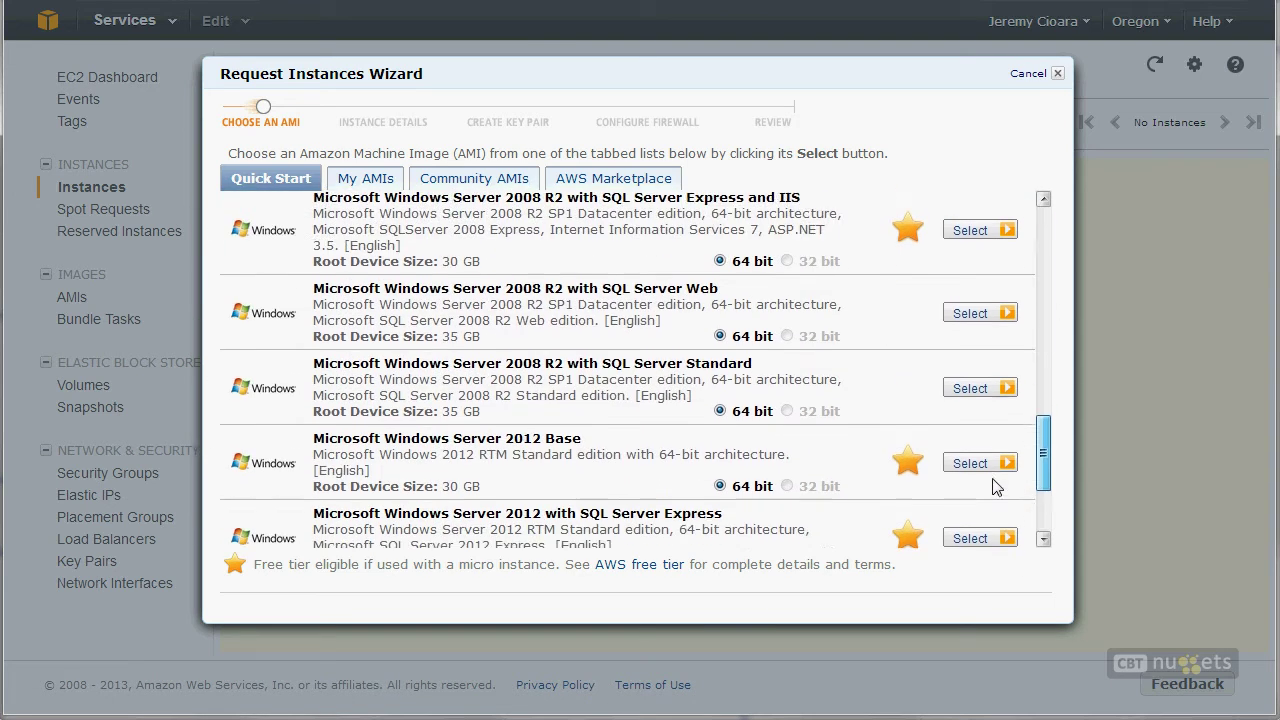
click(962, 413)
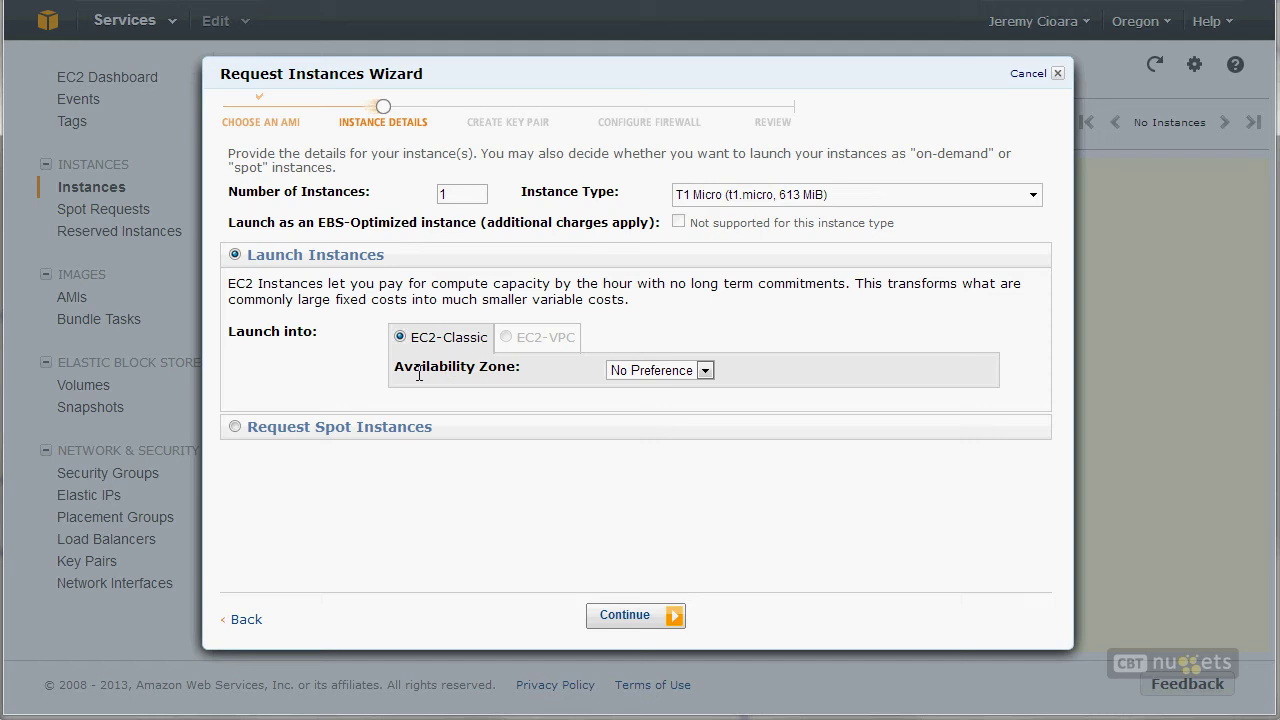
Step: Keep No Preference for Availability Zone and choose M1 Large (m1.large, 7.5 GiB) as instance type
click(677, 377)
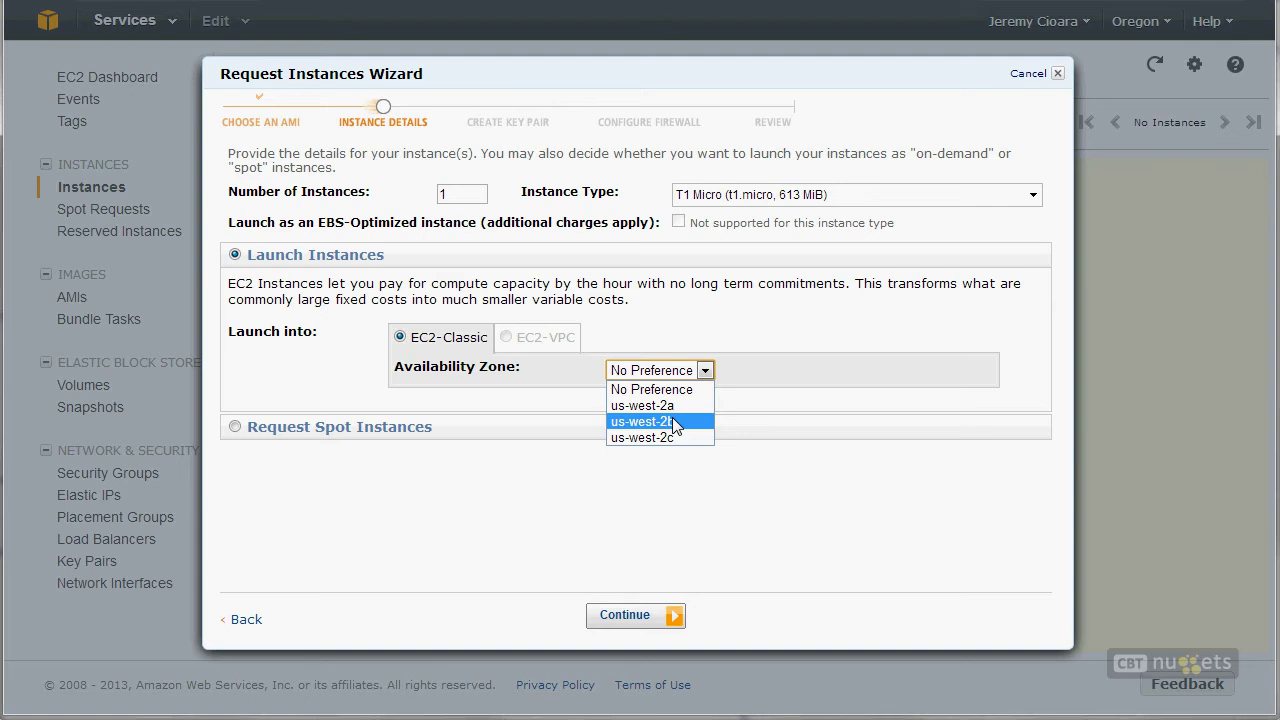
click(466, 378)
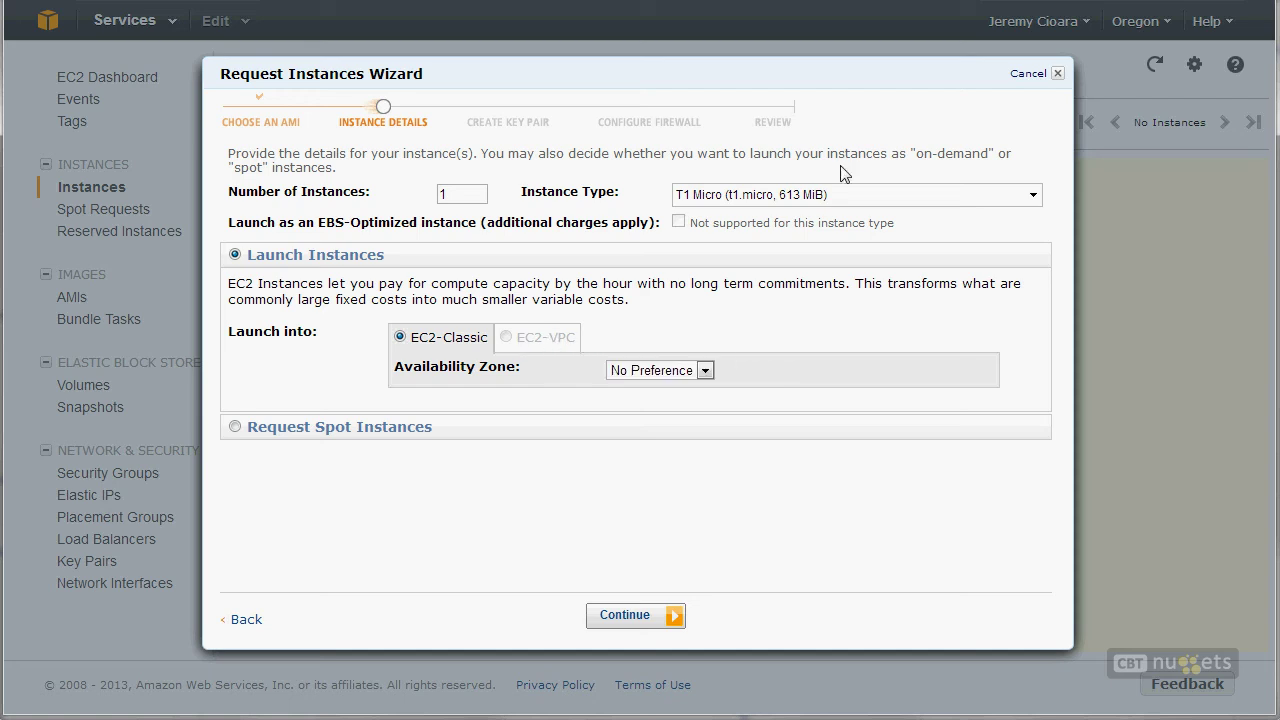
click(818, 194)
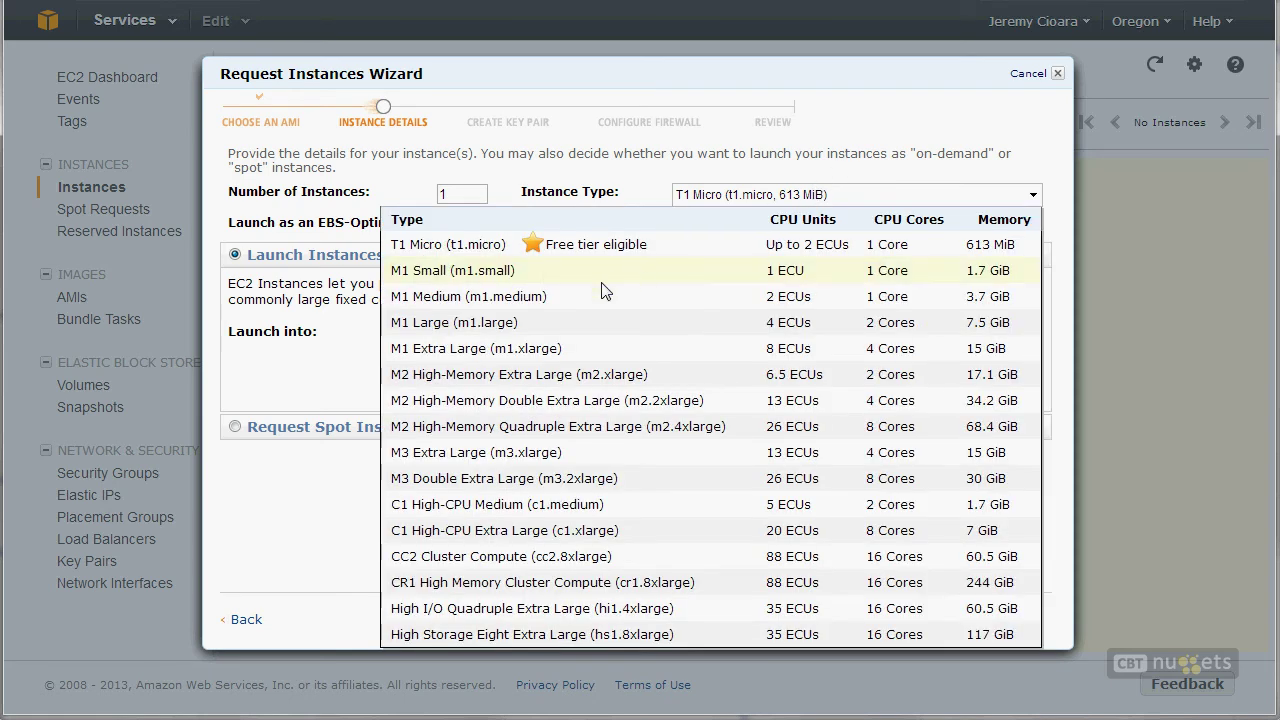
click(546, 334)
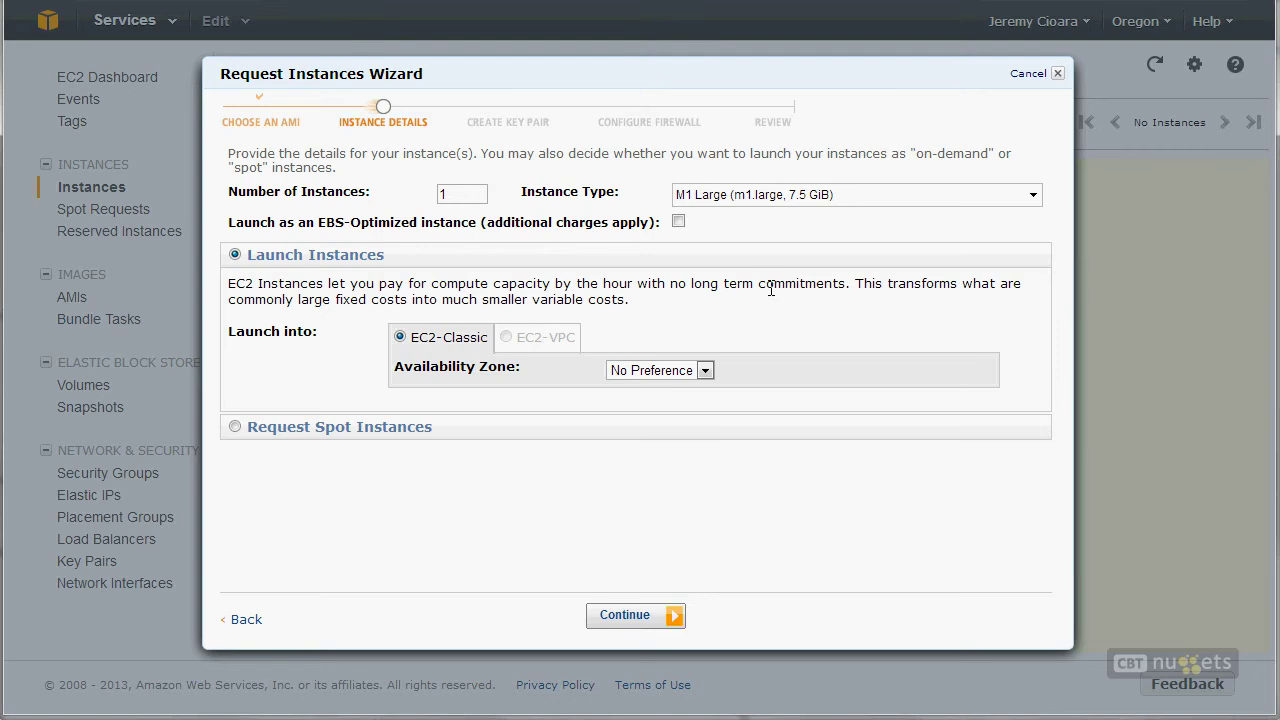
click(838, 195)
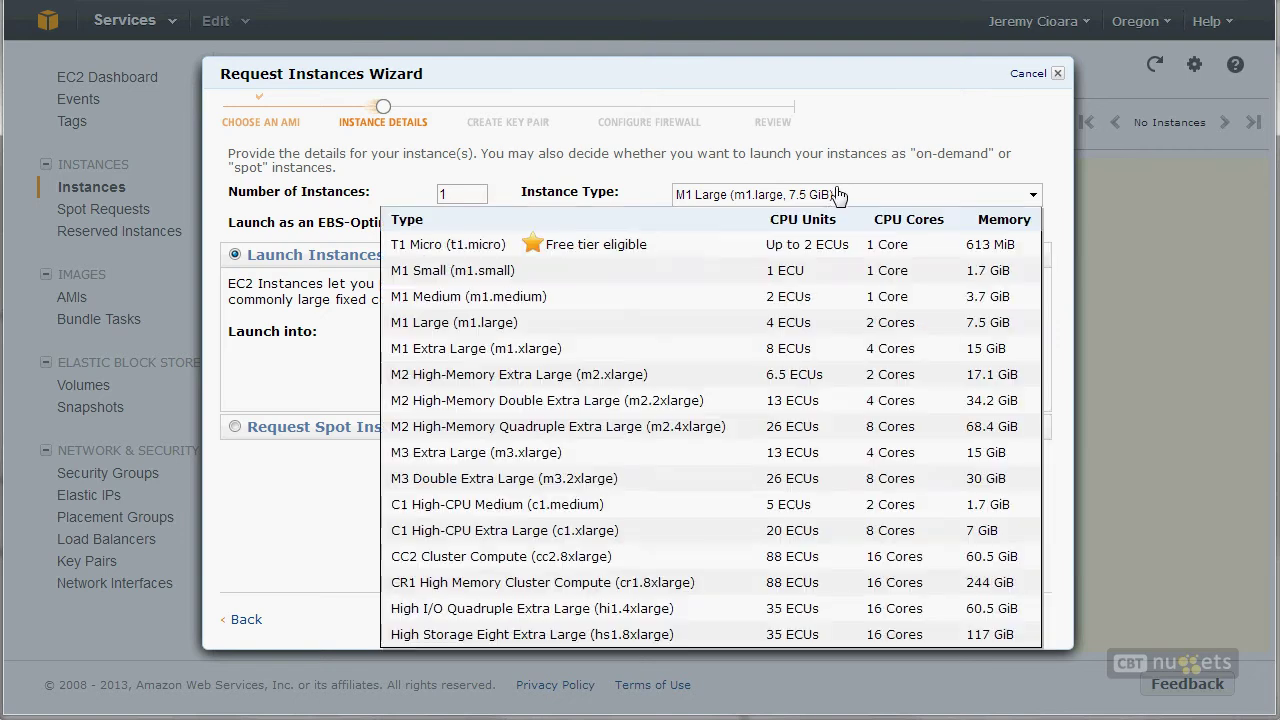
click(788, 157)
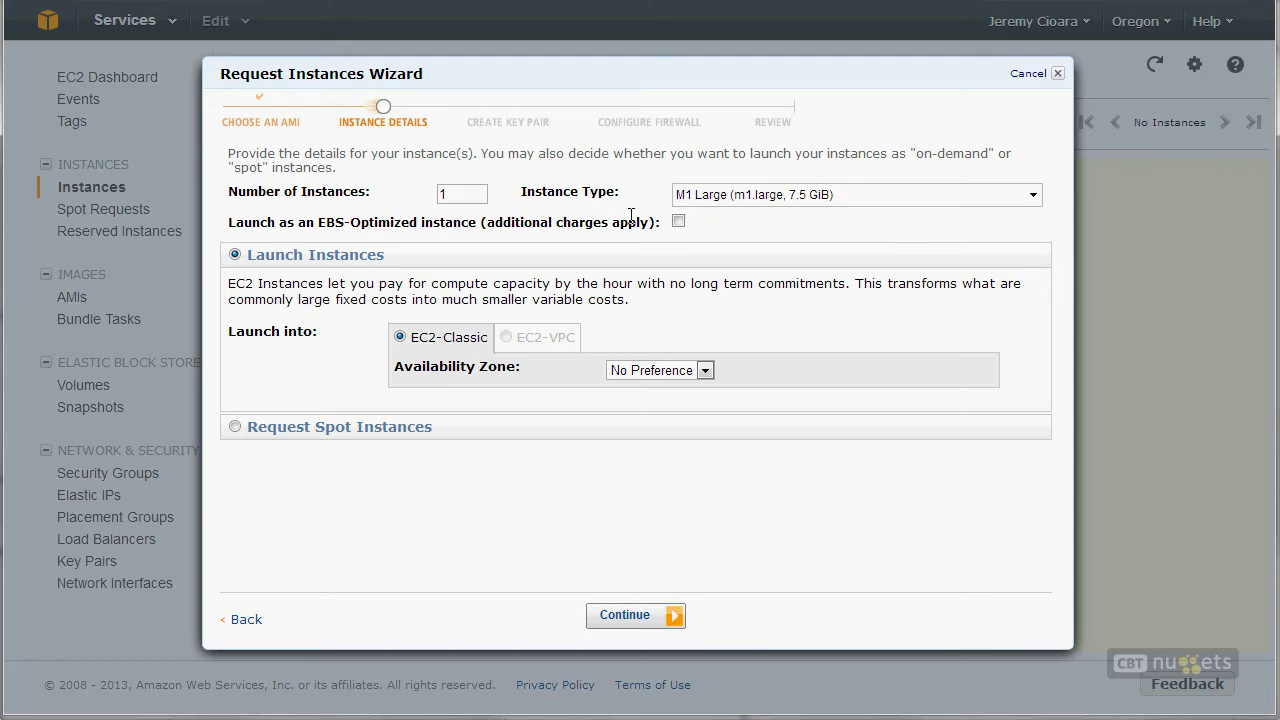
mouse_move(541, 345)
mouse_move(560, 342)
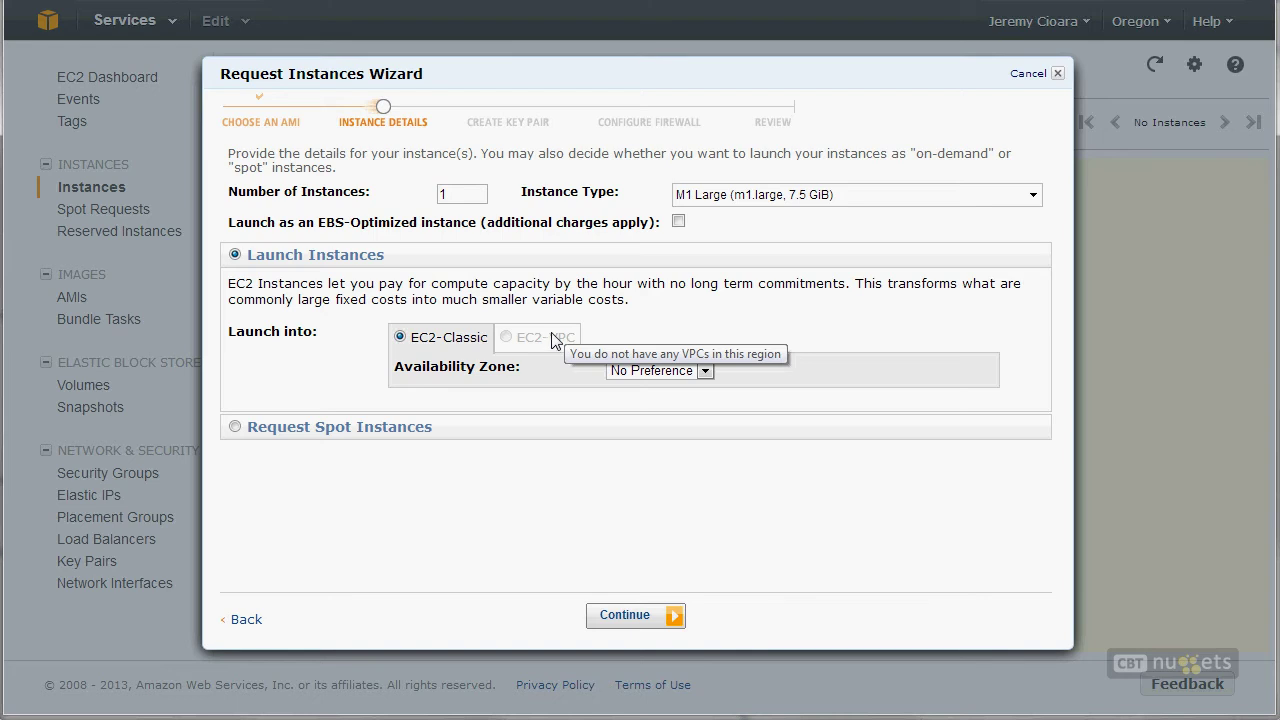
click(688, 372)
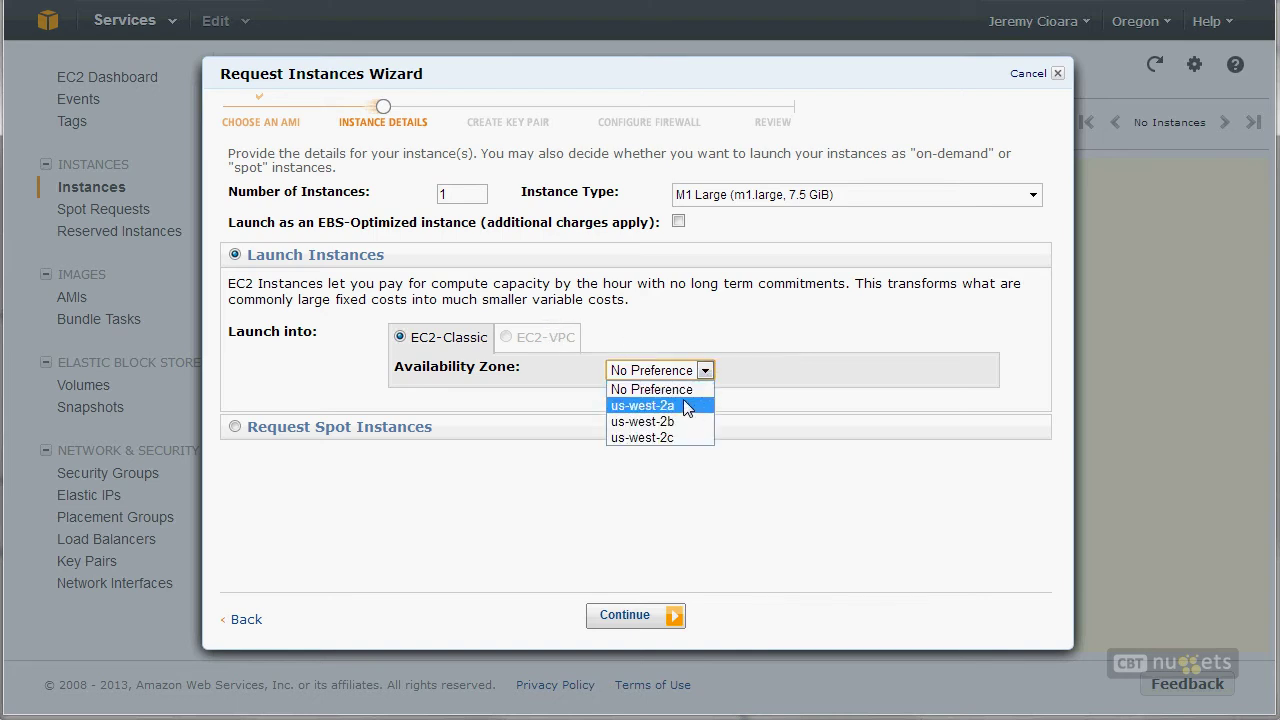
click(684, 389)
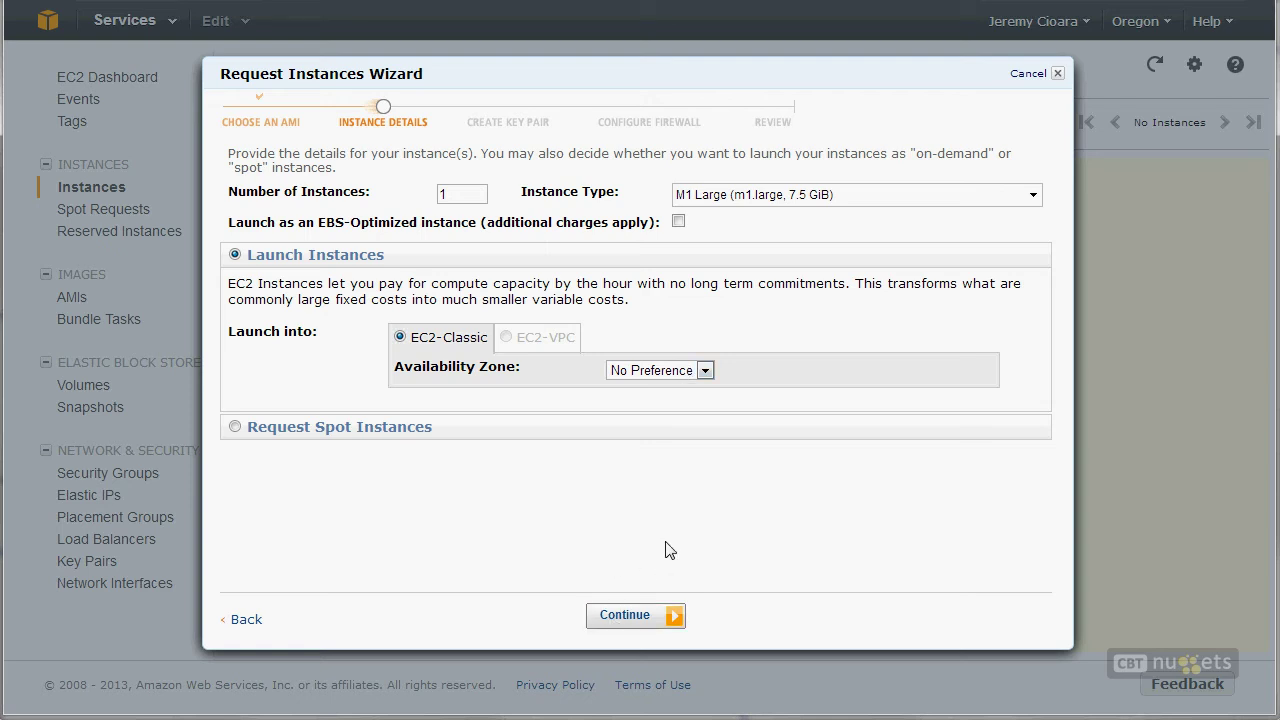
Step: Switch to Request Spot Instances and note the $0.106 current spot price
click(376, 433)
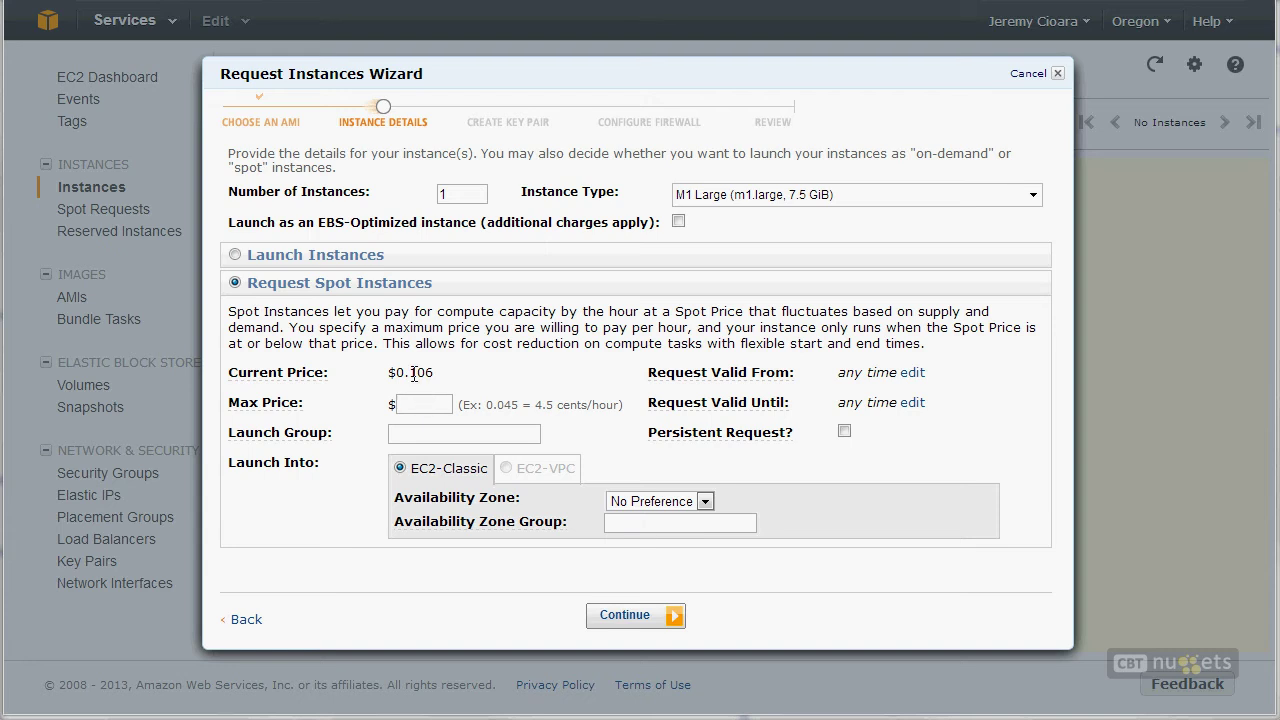
drag(409, 372, 445, 375)
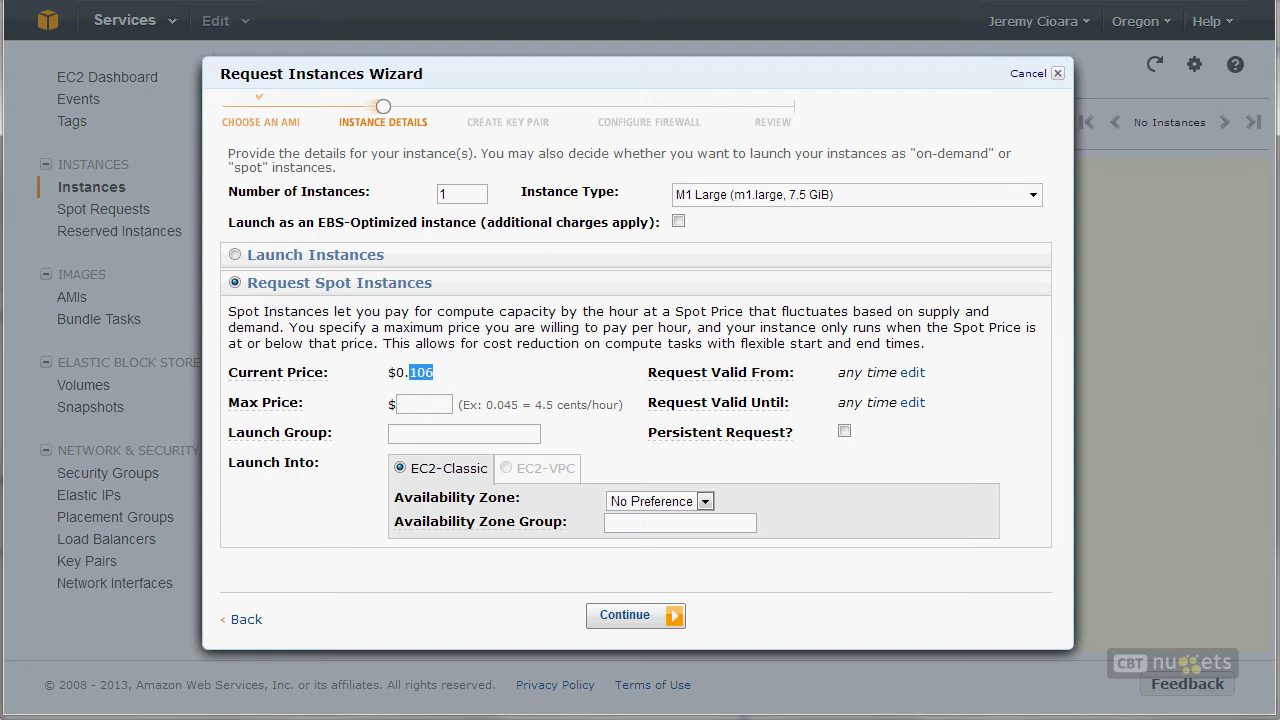
click(744, 717)
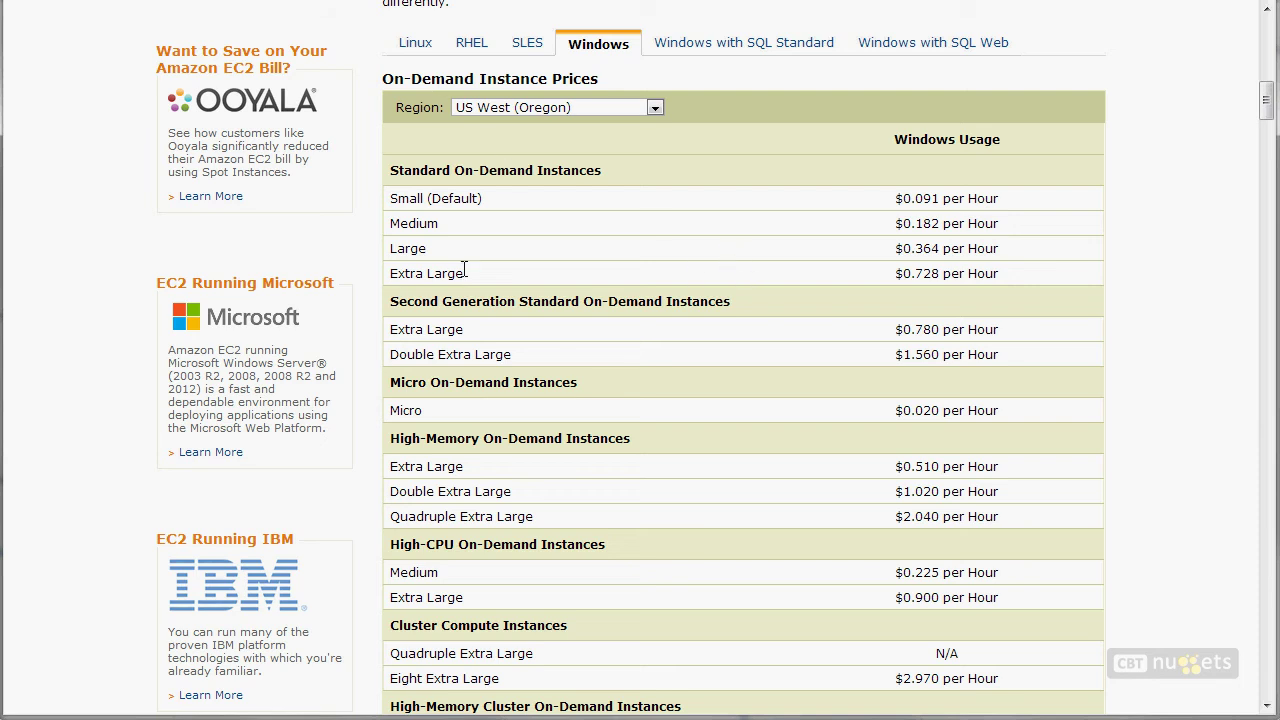
Step: Check the $0.364 per hour Windows on-demand Large rate, then return to the Max Price field
double_click(410, 252)
click(926, 250)
double_click(930, 250)
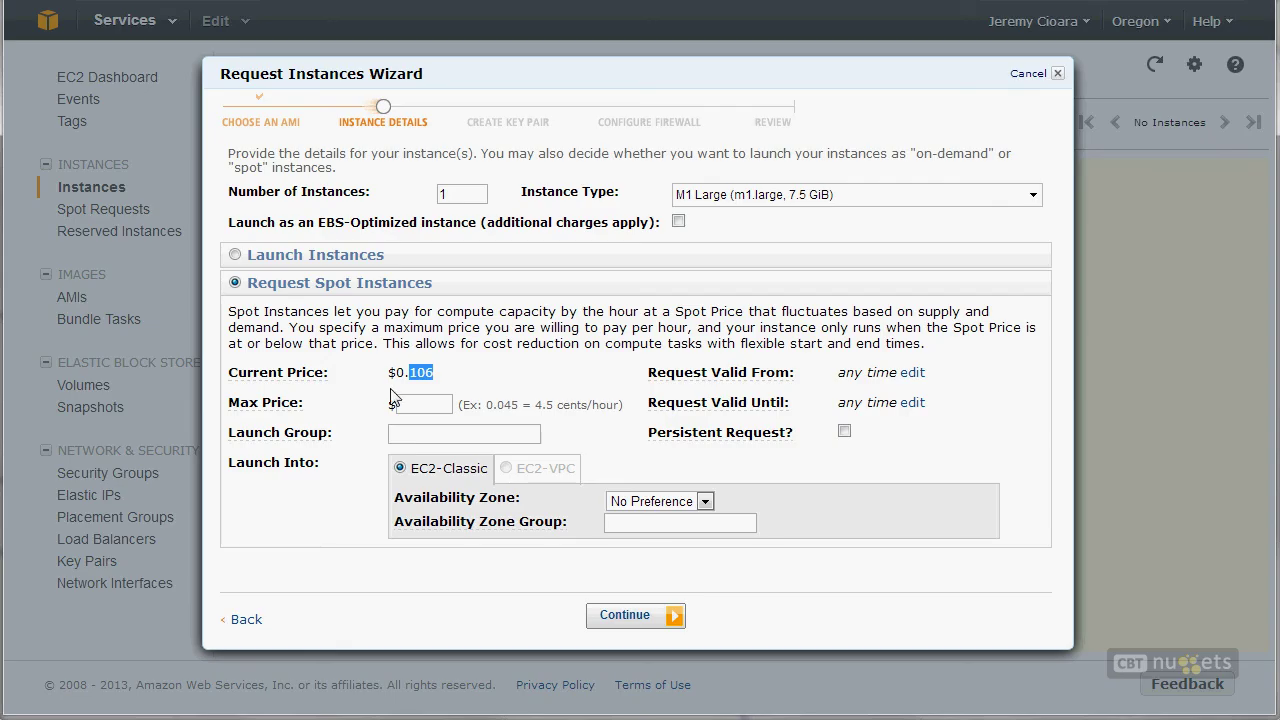
click(420, 403)
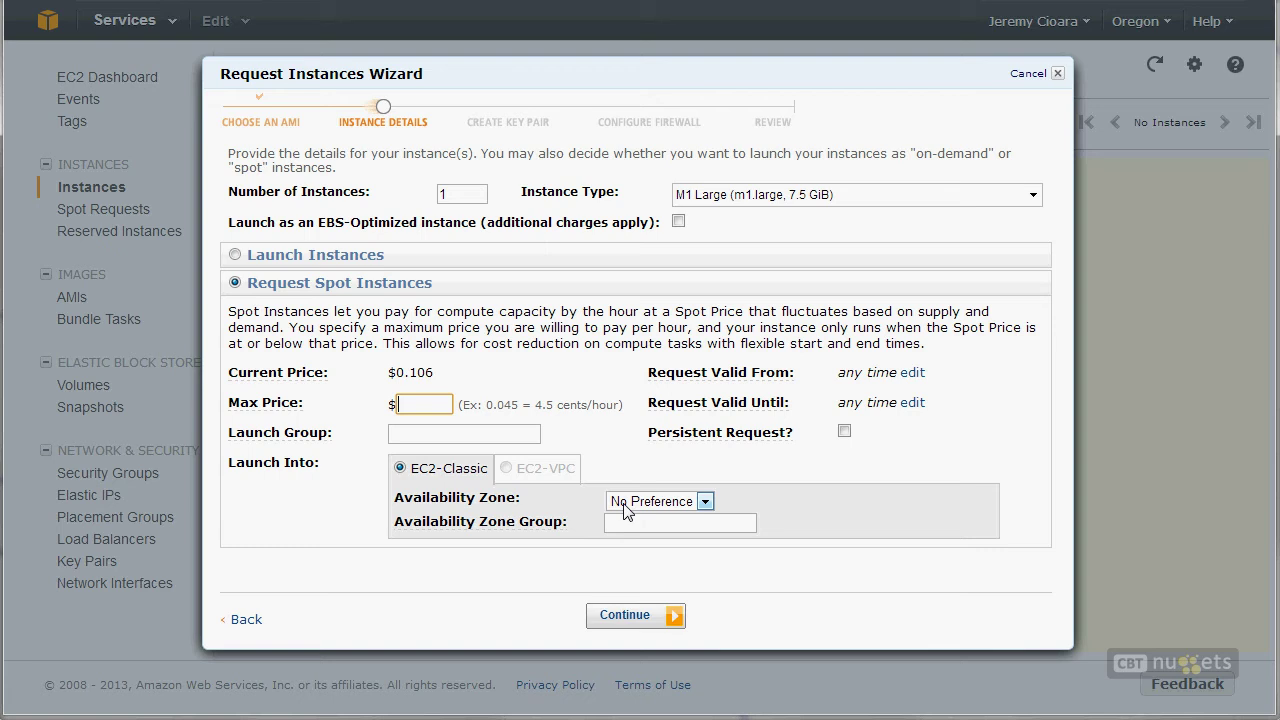
Step: Enter .157 as the maximum price and compare it with the $0.106 current spot price
text(.157)
double_click(516, 404)
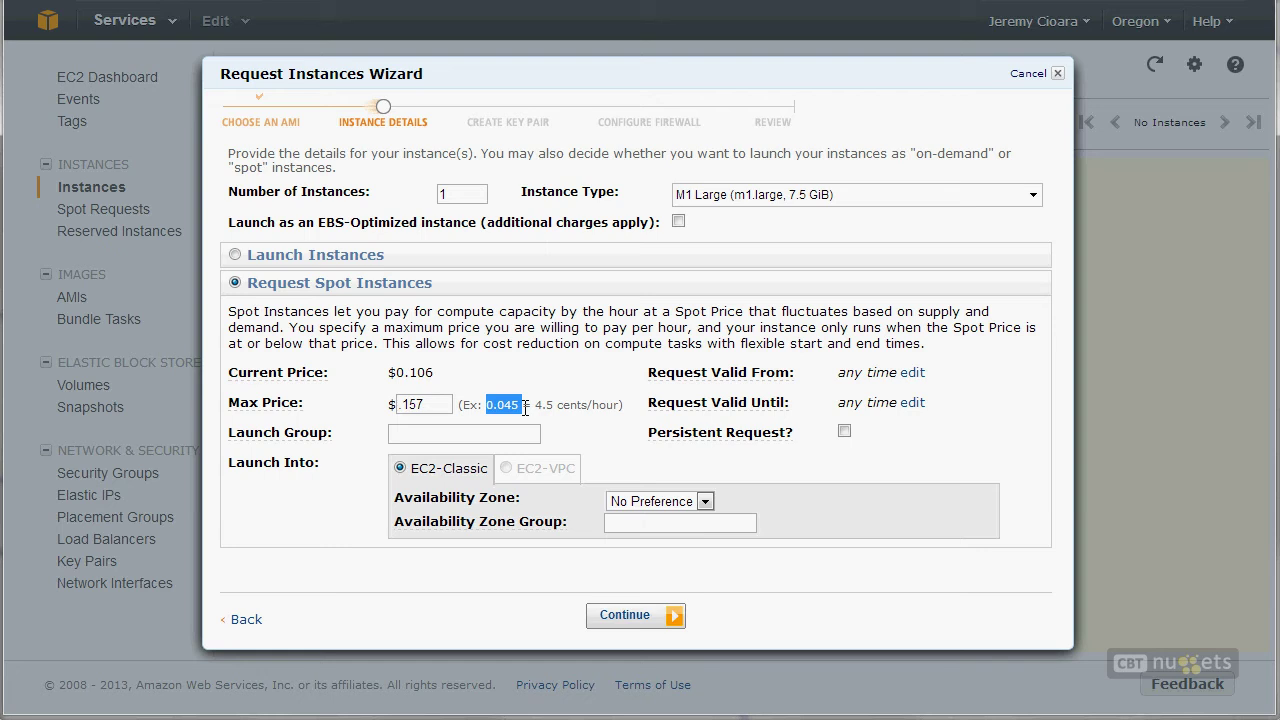
click(417, 404)
double_click(422, 403)
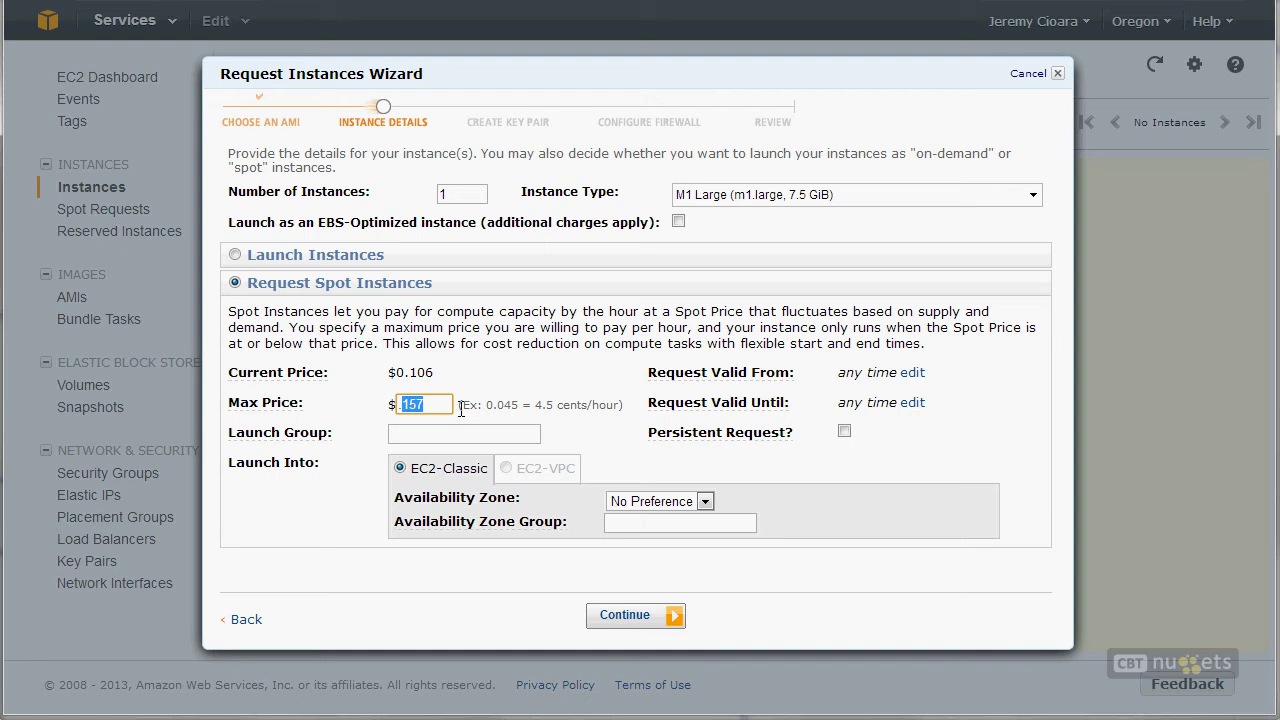
drag(426, 377, 420, 377)
double_click(413, 404)
drag(426, 370, 420, 370)
double_click(430, 377)
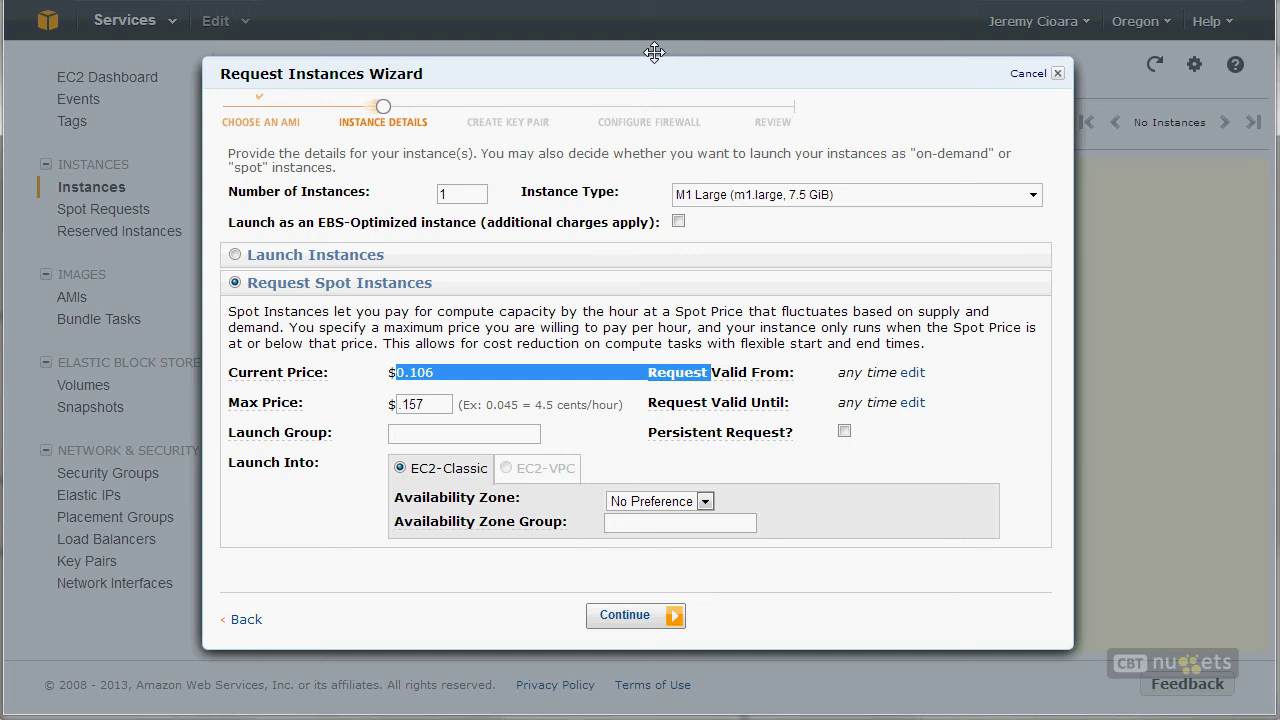
Step: Revise the maximum spot price down to .108, just above the current price
click(413, 402)
double_click(414, 400)
text(107)
key(BackSpace)
text(6)
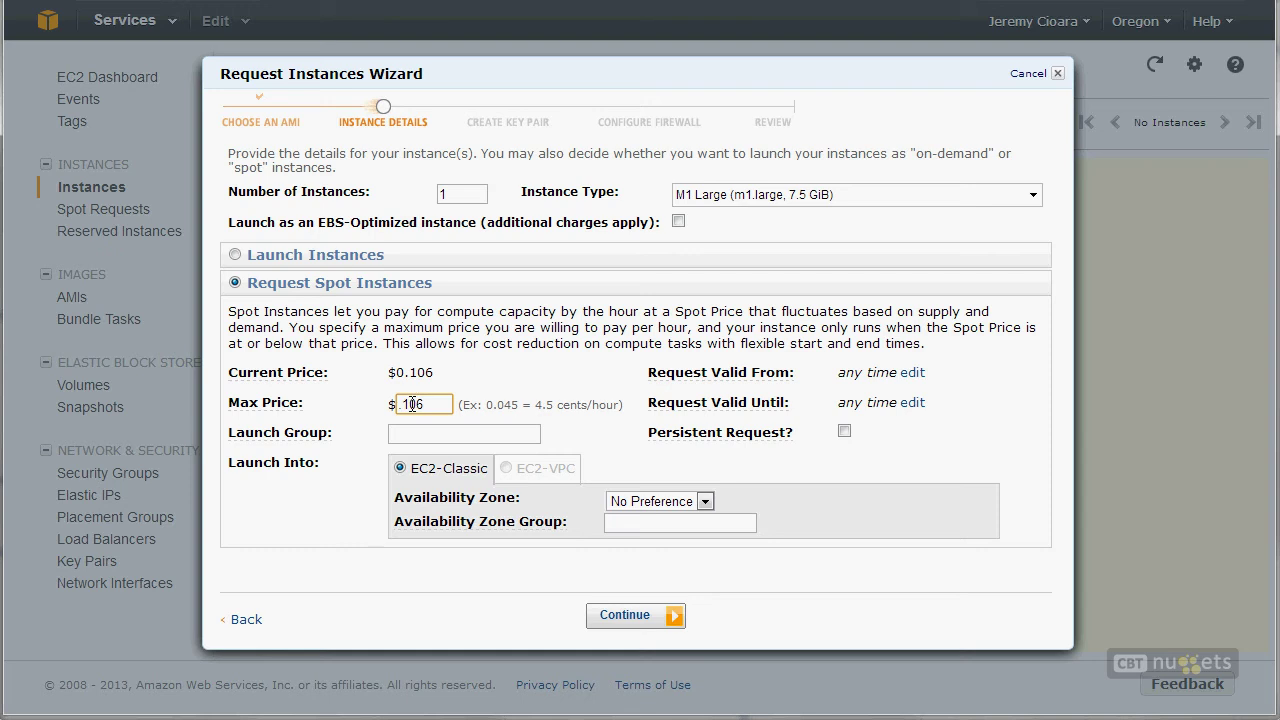
mouse_move(418, 366)
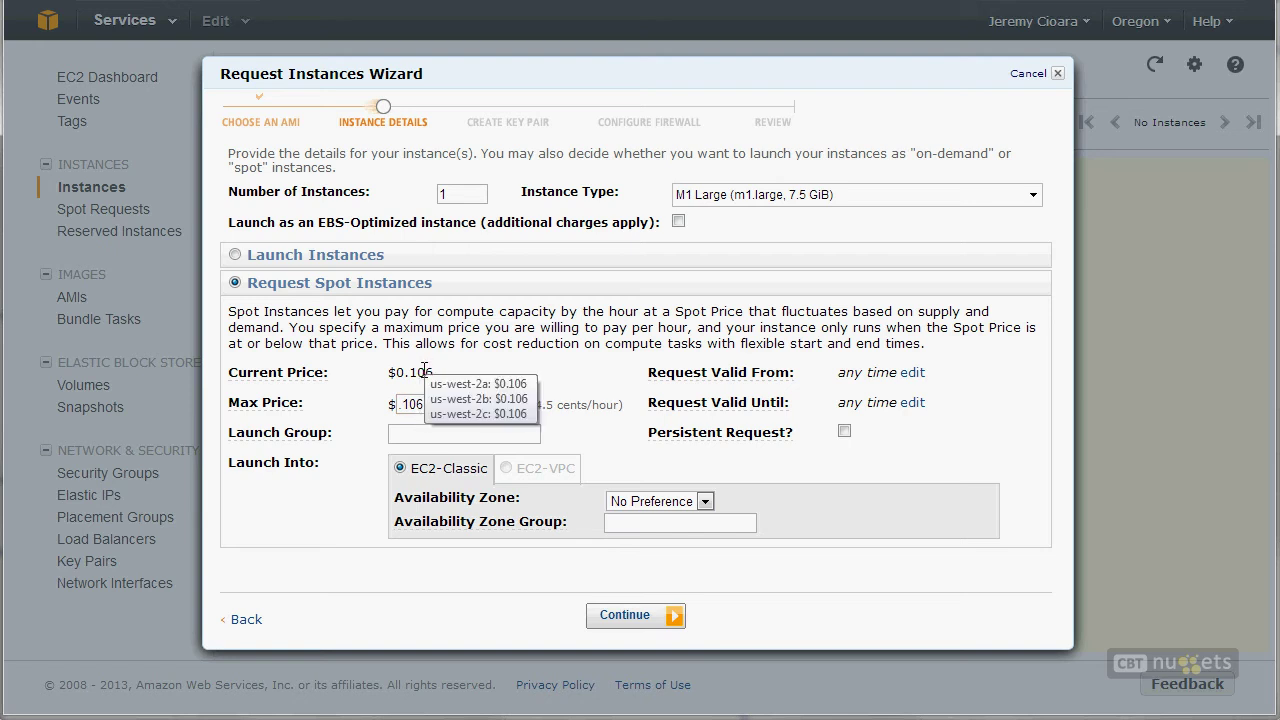
click(441, 403)
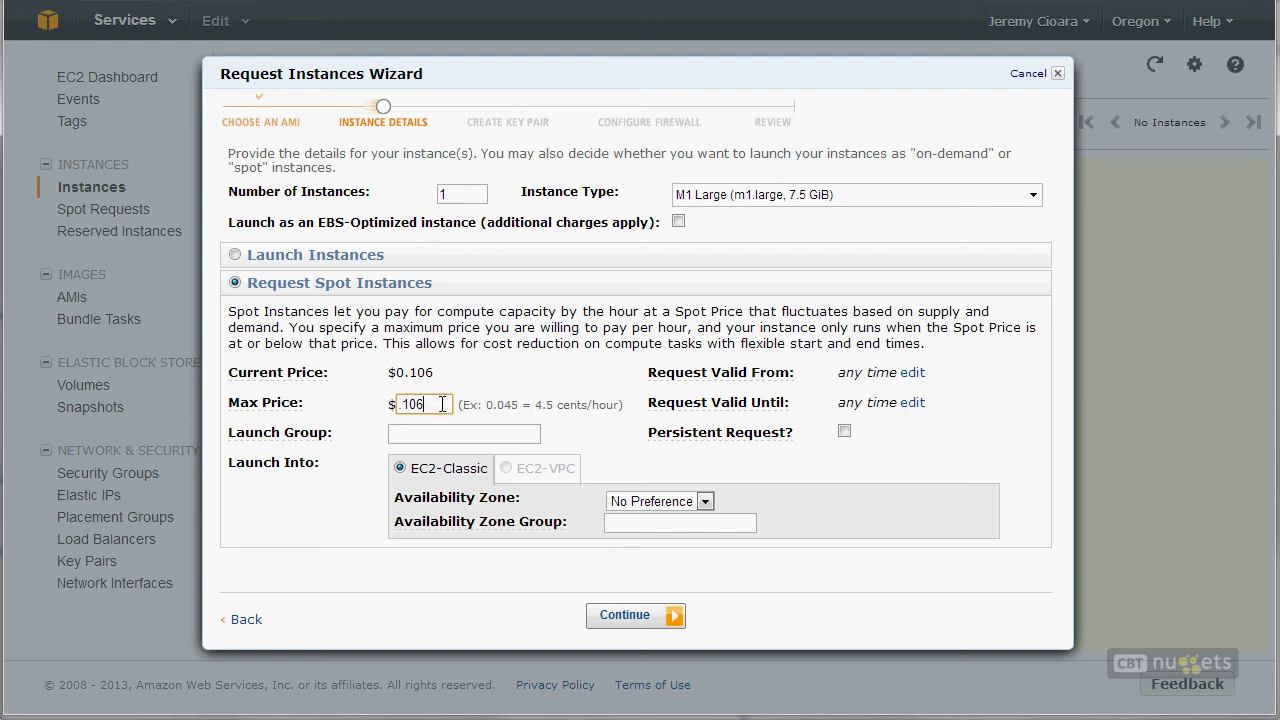
key(BackSpace)
text(8)
Step: Keep No Preference for the Availability Zone and continue to Advanced Instance Options
click(655, 503)
click(655, 503)
click(609, 632)
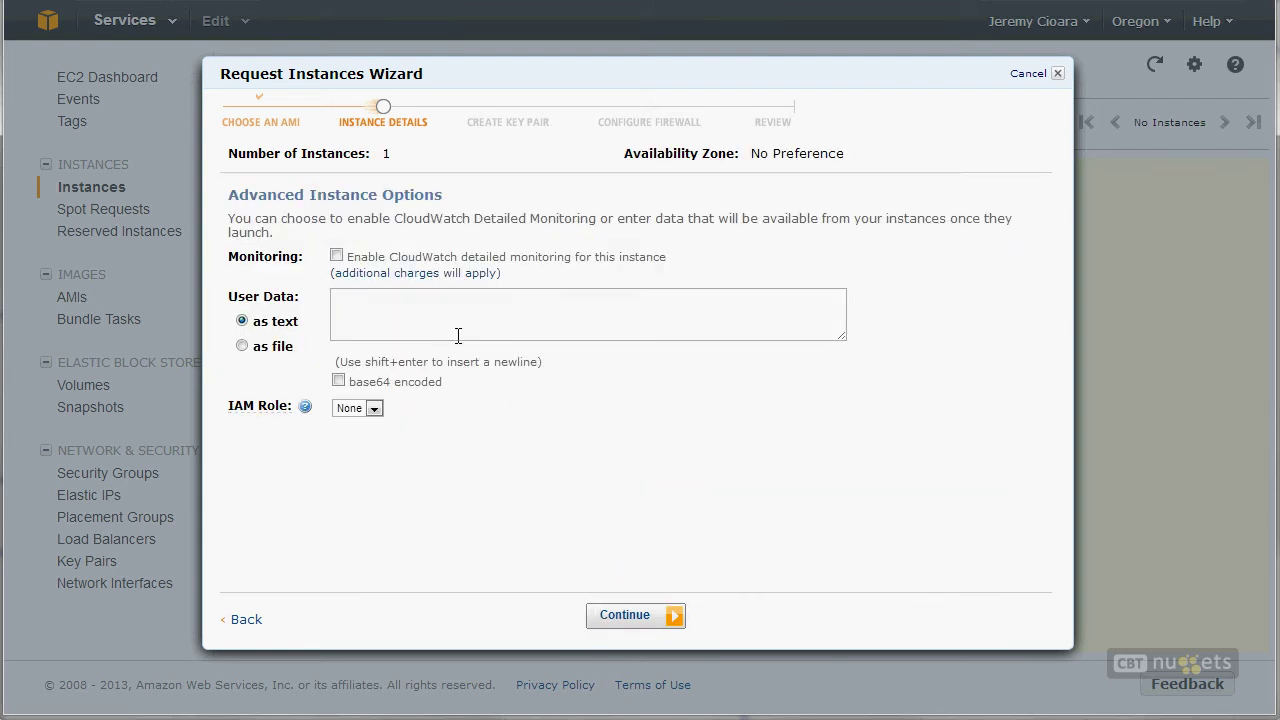
Step: Continue to Storage Device Configuration and review the 30 GiB Root and ephemeral0/ephemeral1 volumes
click(602, 622)
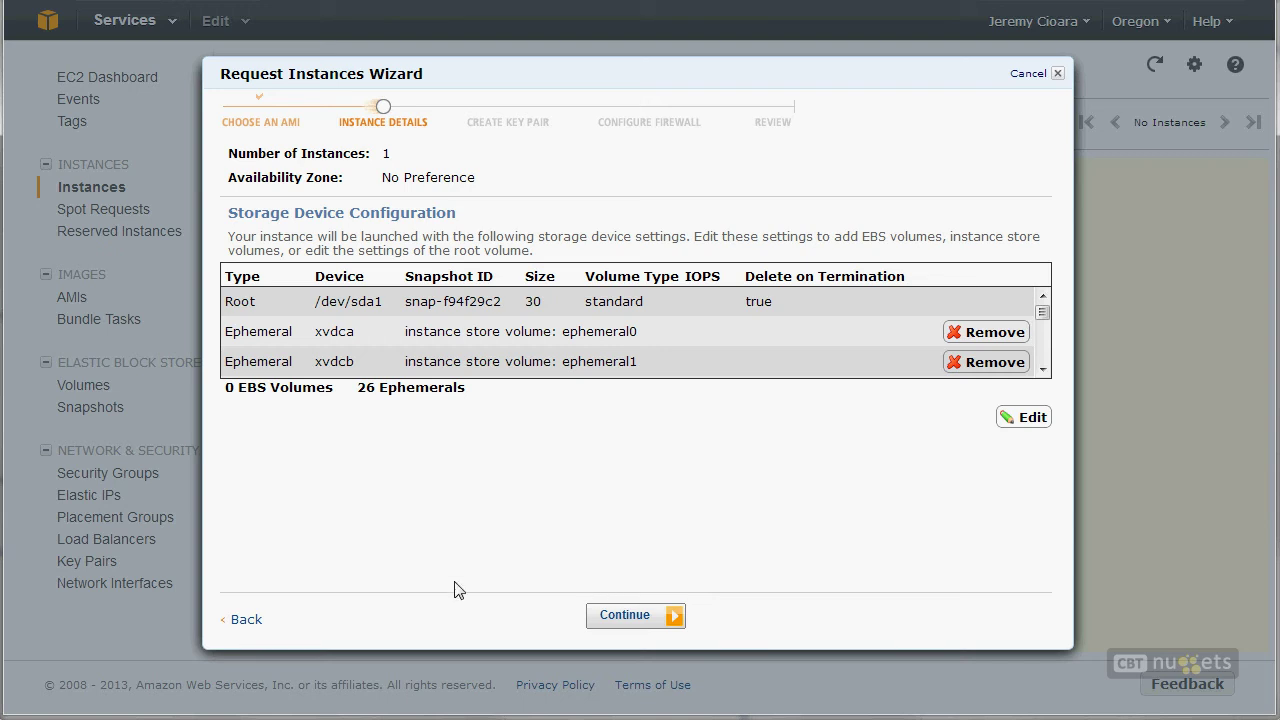
triple_click(247, 330)
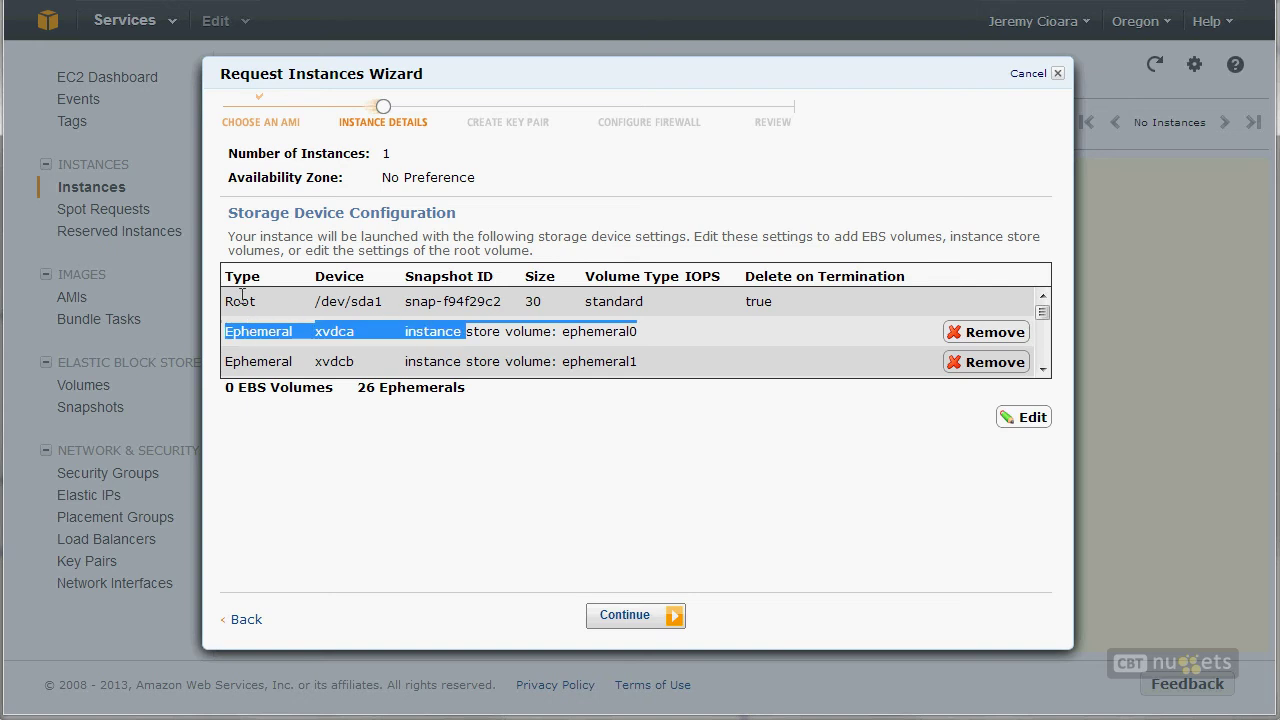
double_click(241, 298)
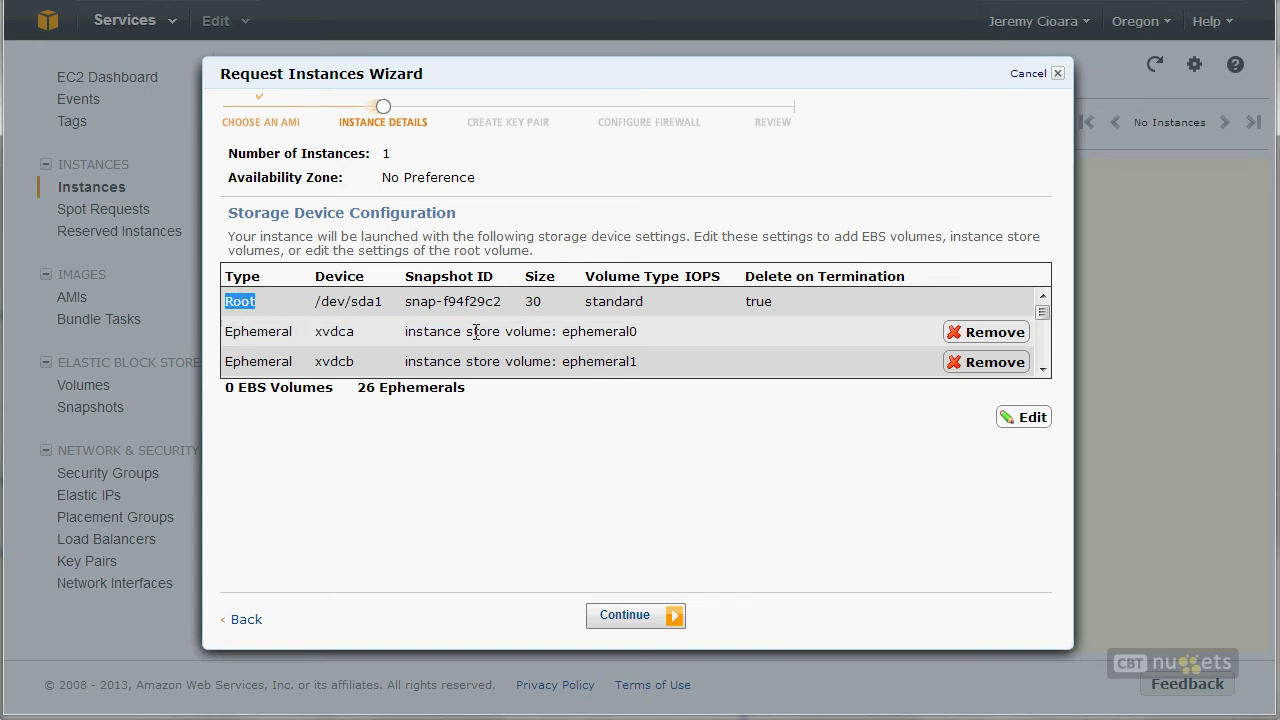
double_click(628, 333)
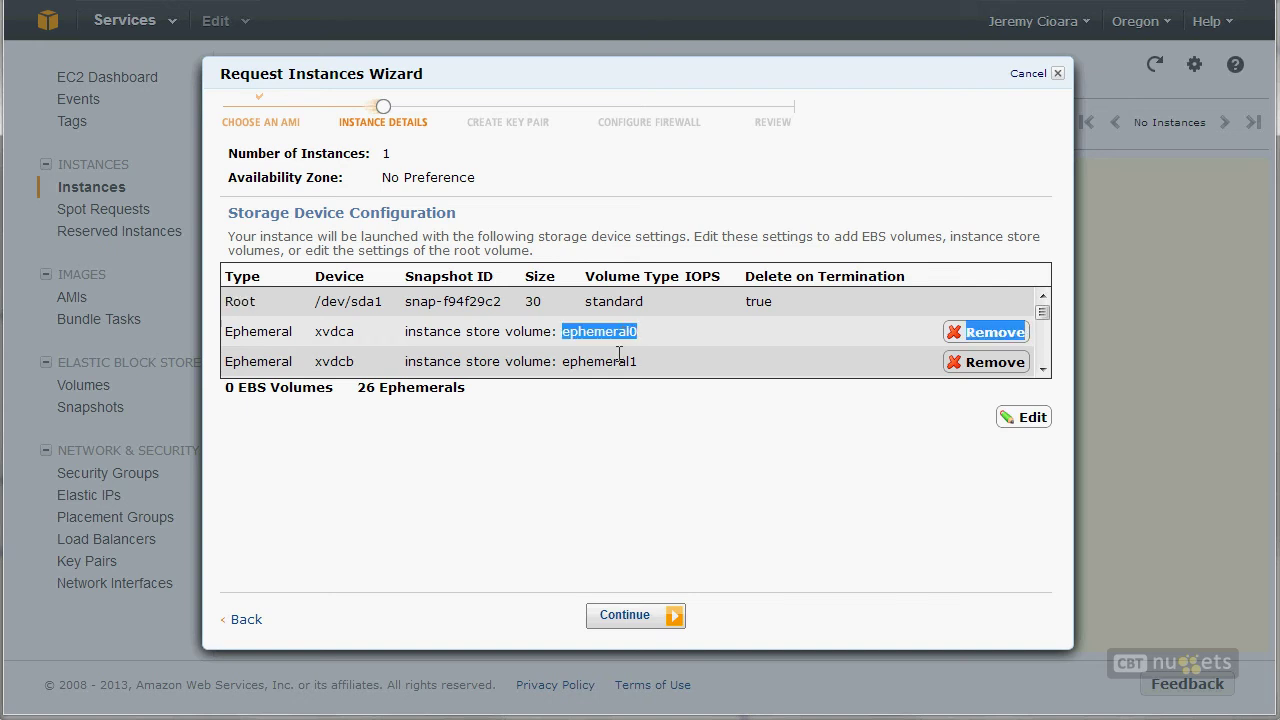
double_click(620, 362)
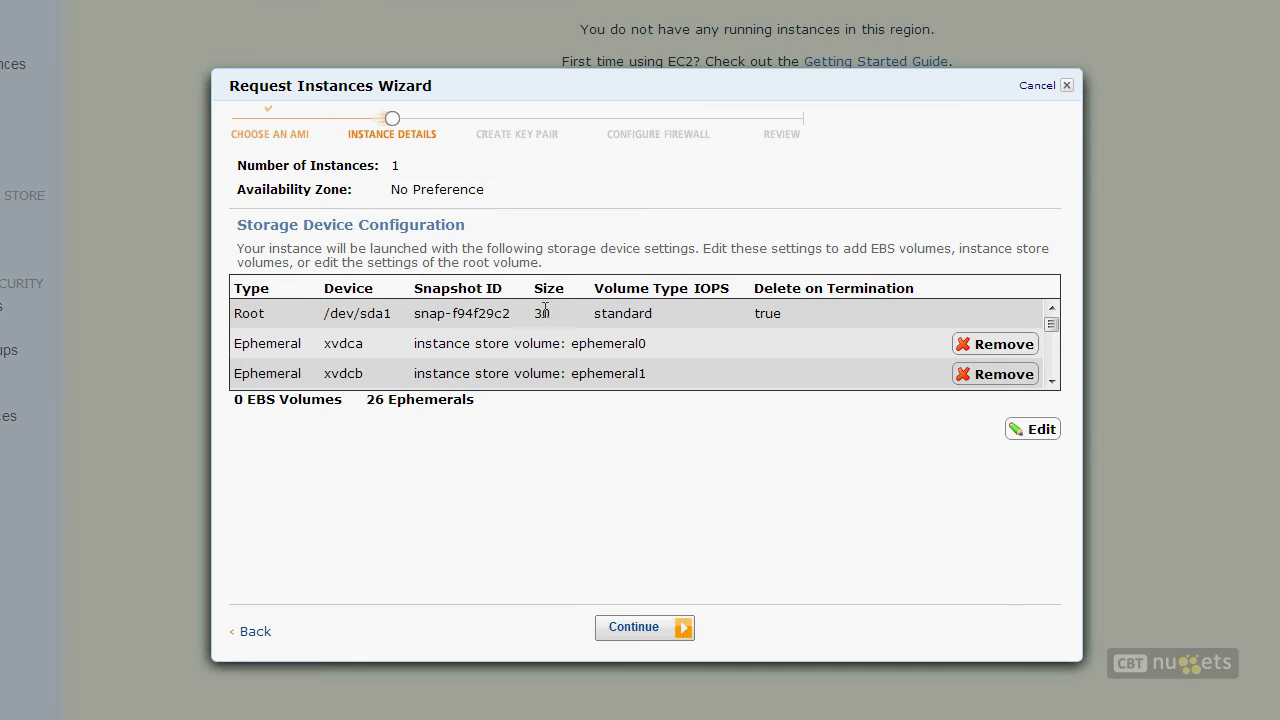
double_click(245, 314)
drag(391, 316, 323, 315)
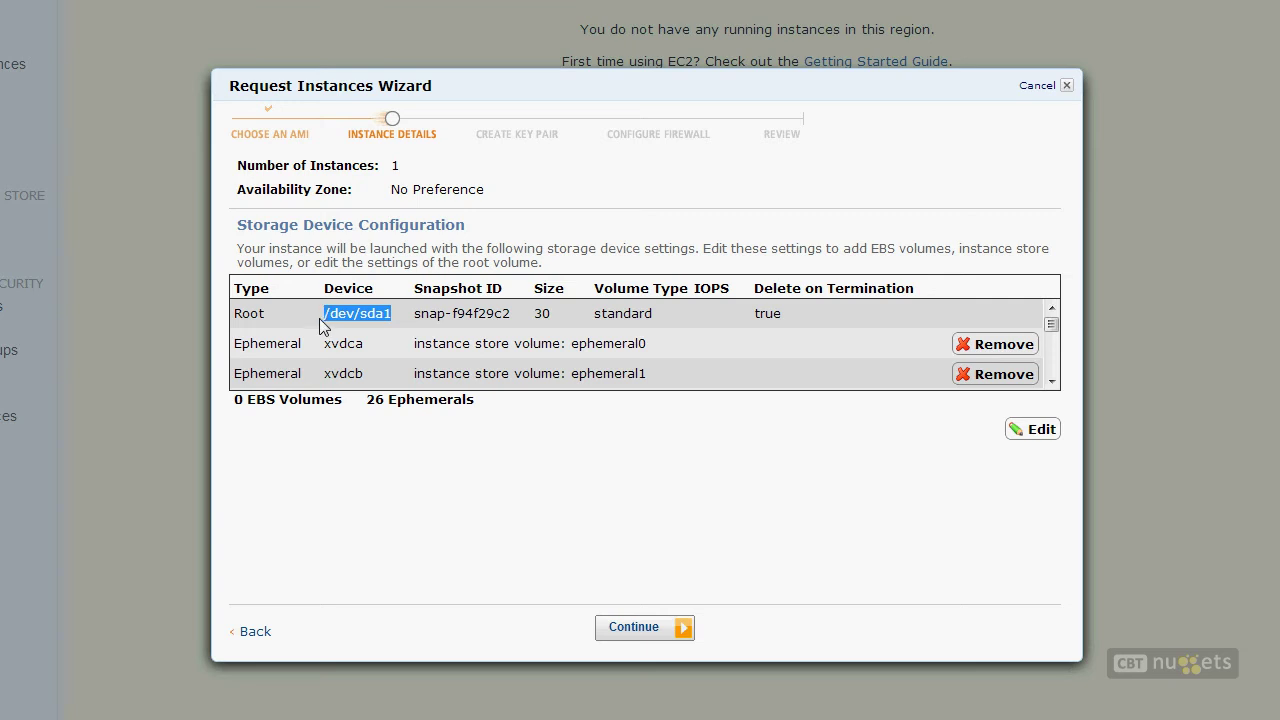
drag(569, 318, 549, 320)
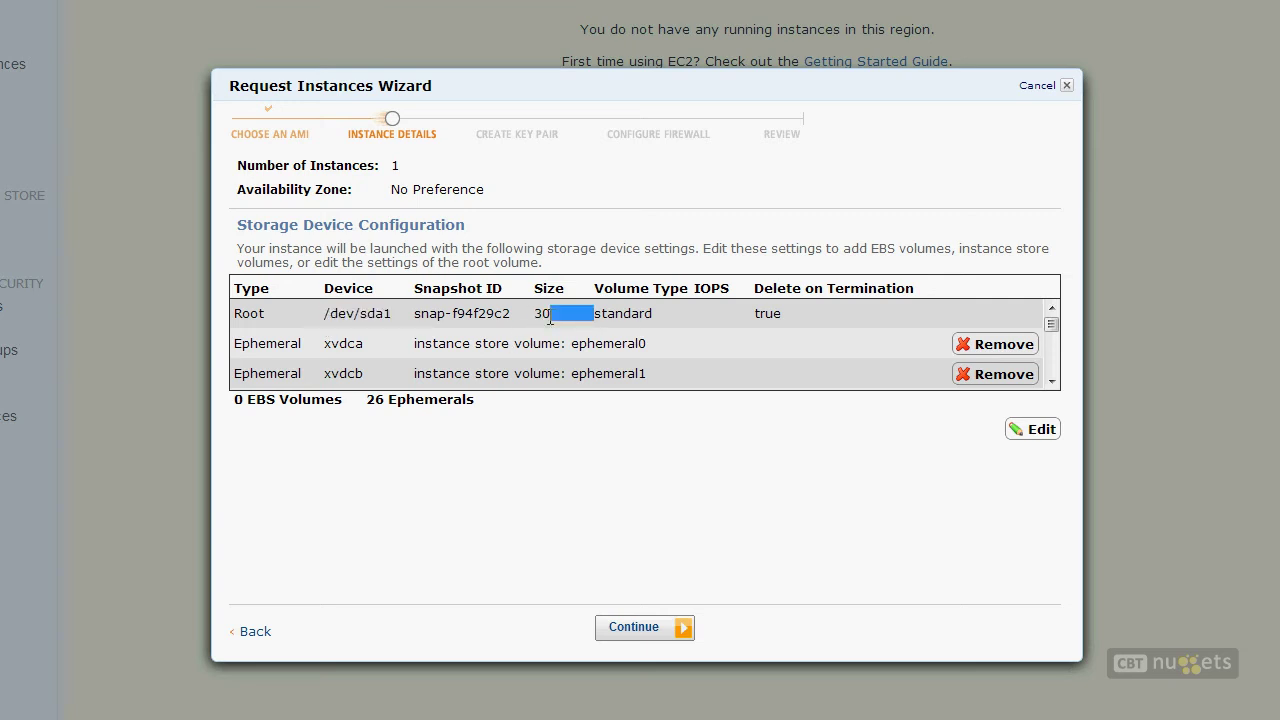
double_click(627, 345)
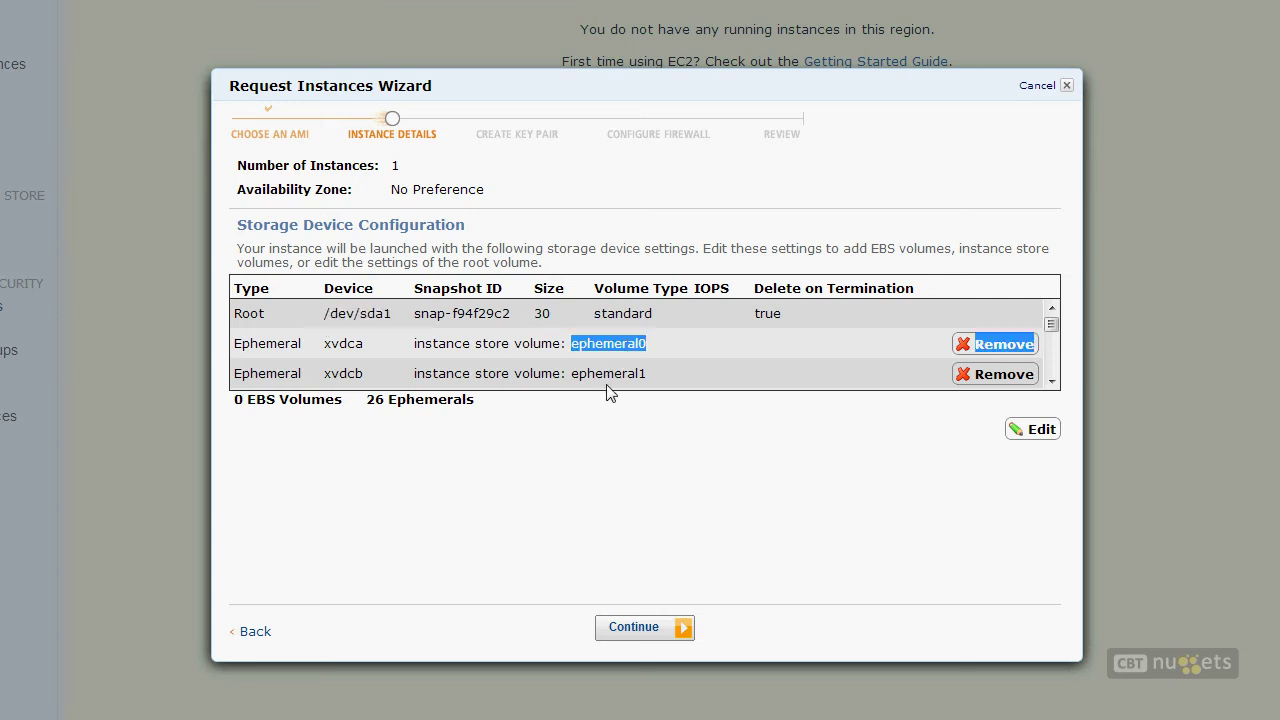
double_click(614, 372)
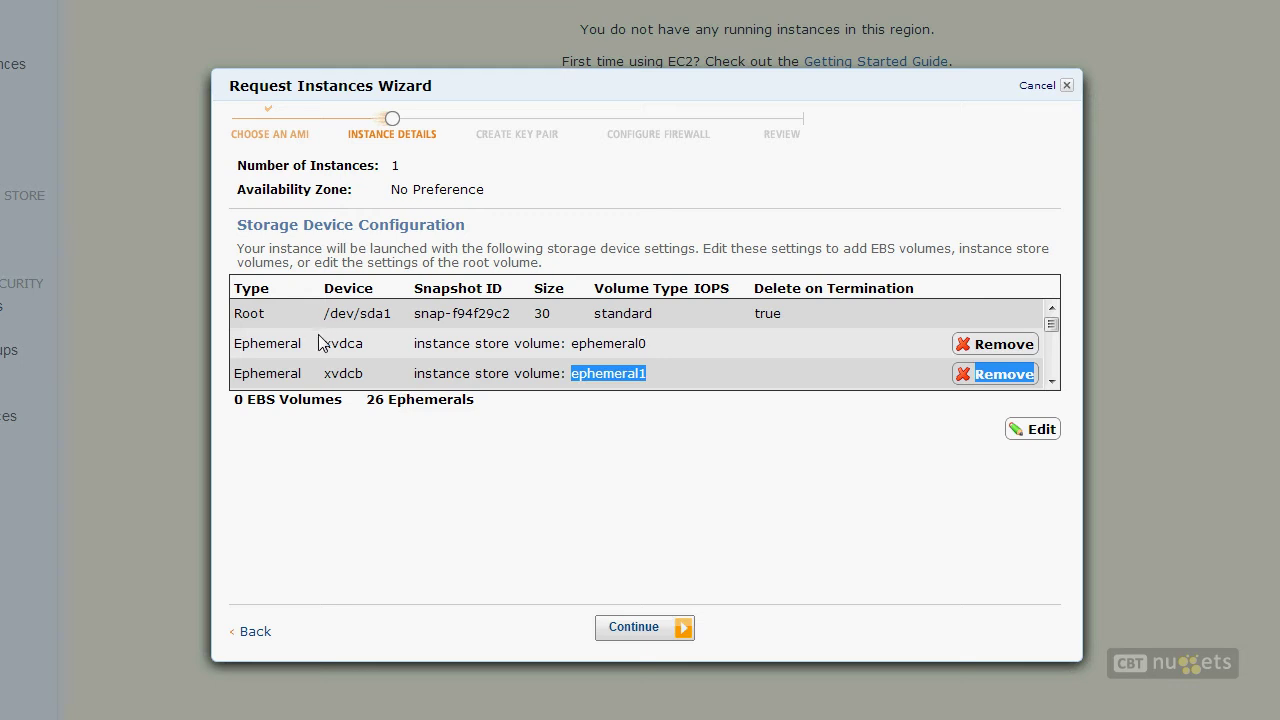
double_click(621, 348)
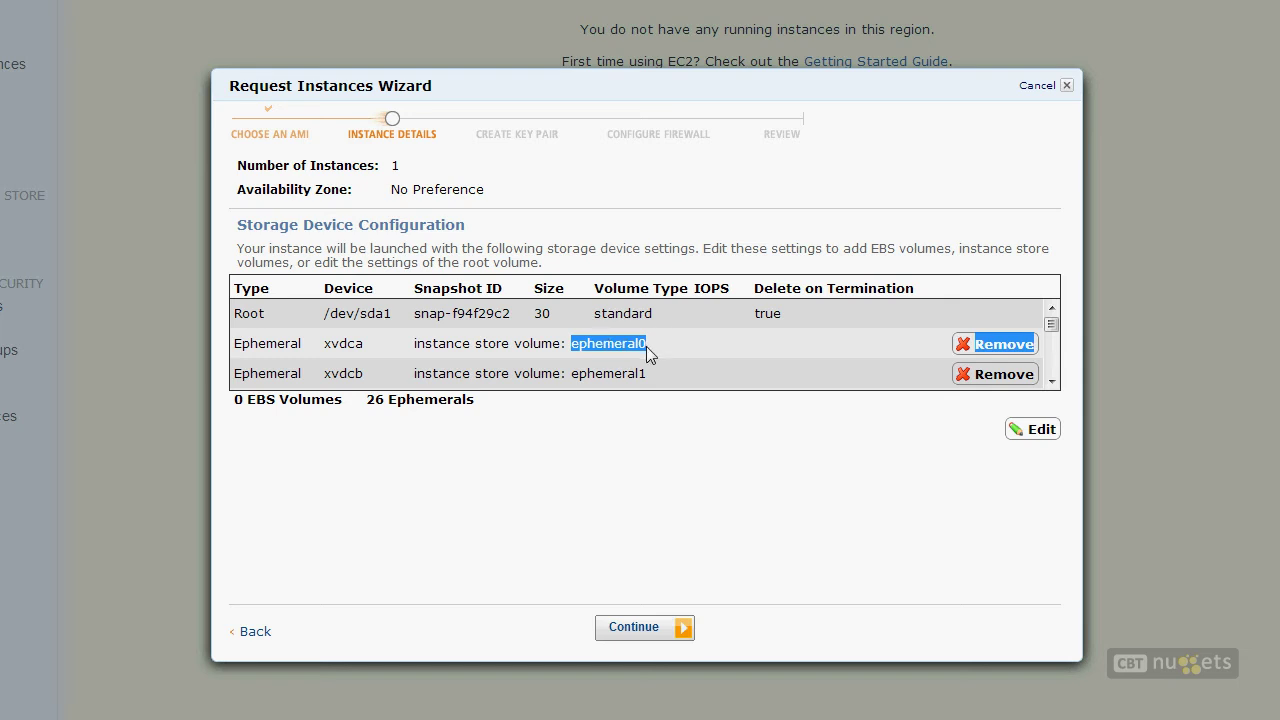
triple_click(782, 315)
triple_click(774, 317)
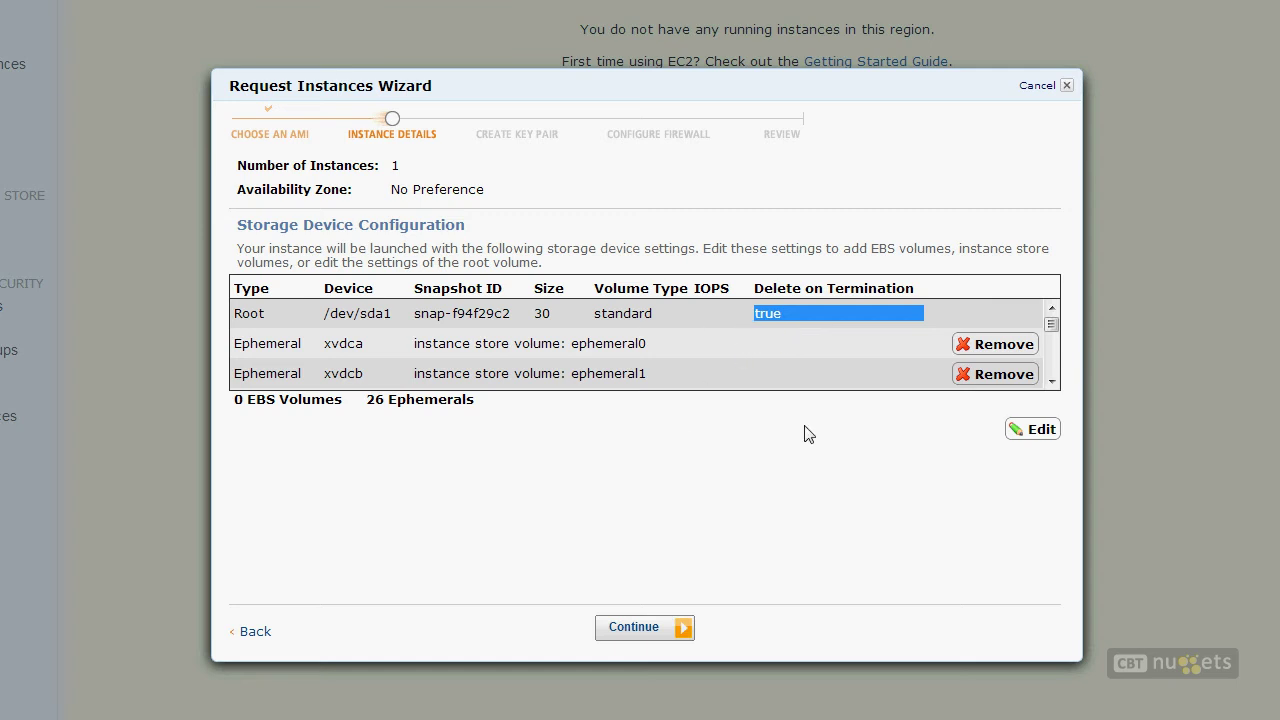
Step: In the storage editor, remove the ephemeral0 (xvdca) and ephemeral1 (xvdcb) instance-store volumes
click(1036, 434)
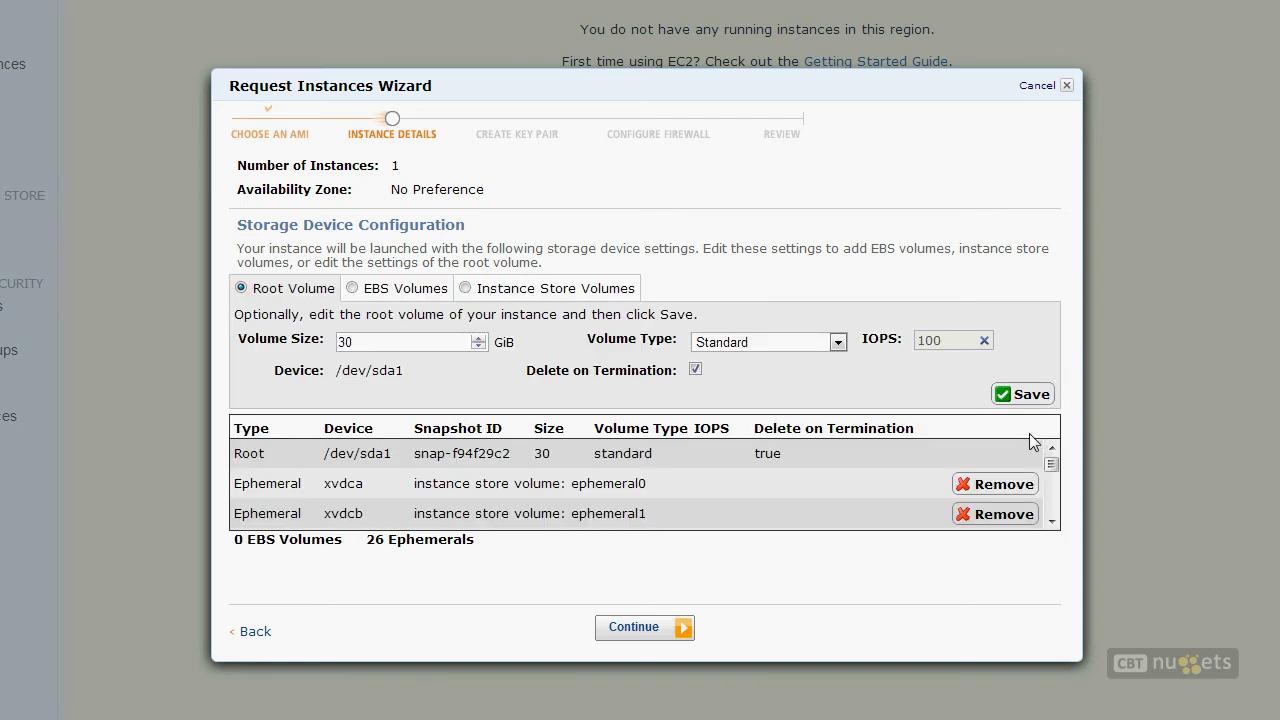
click(390, 298)
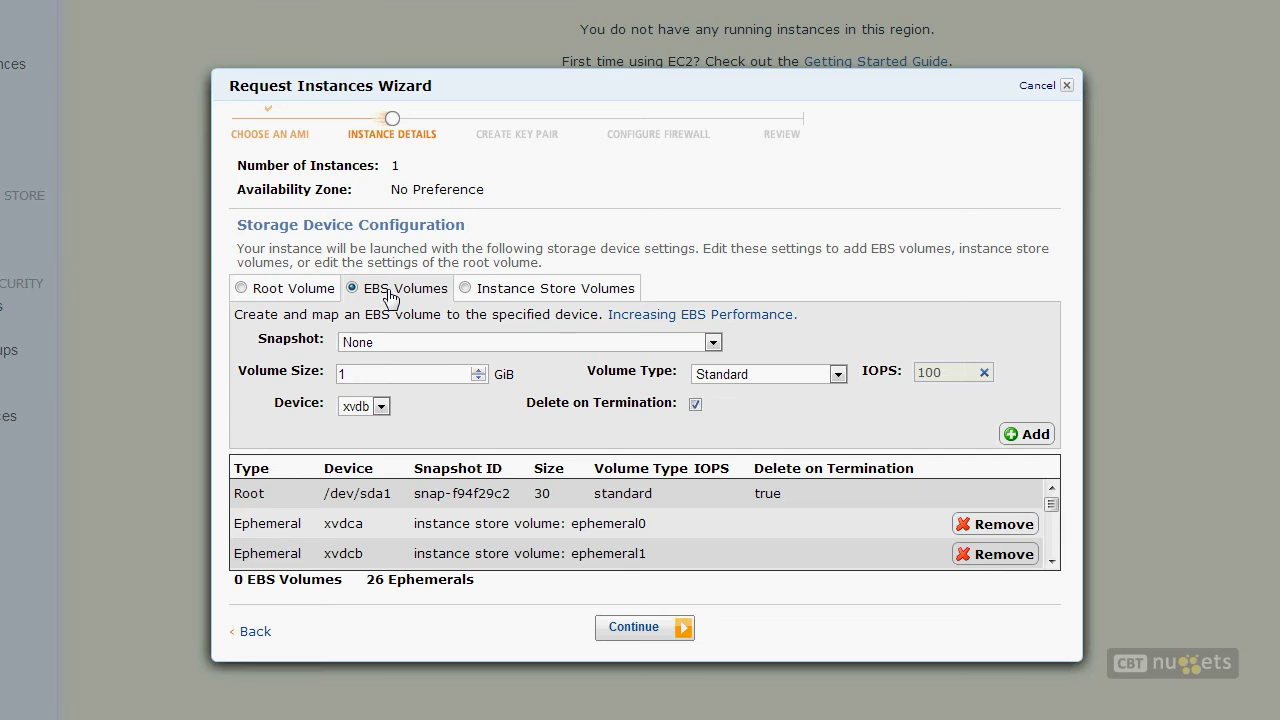
click(298, 292)
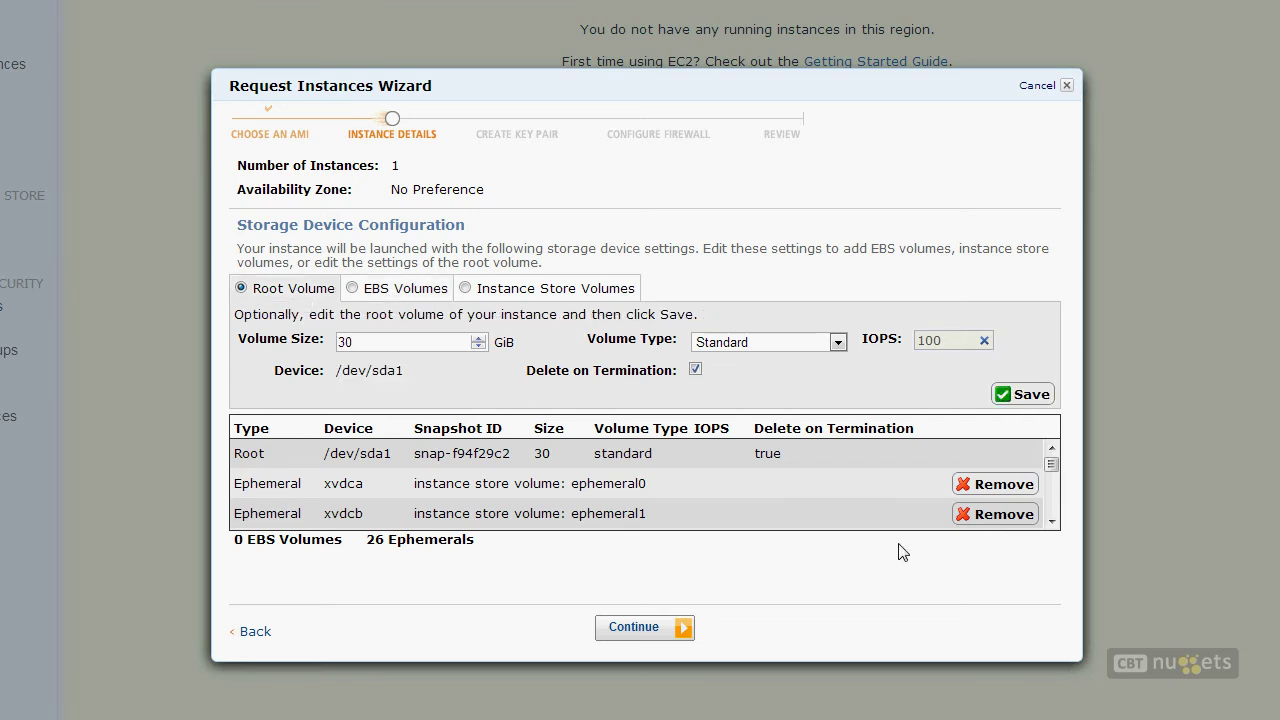
click(987, 485)
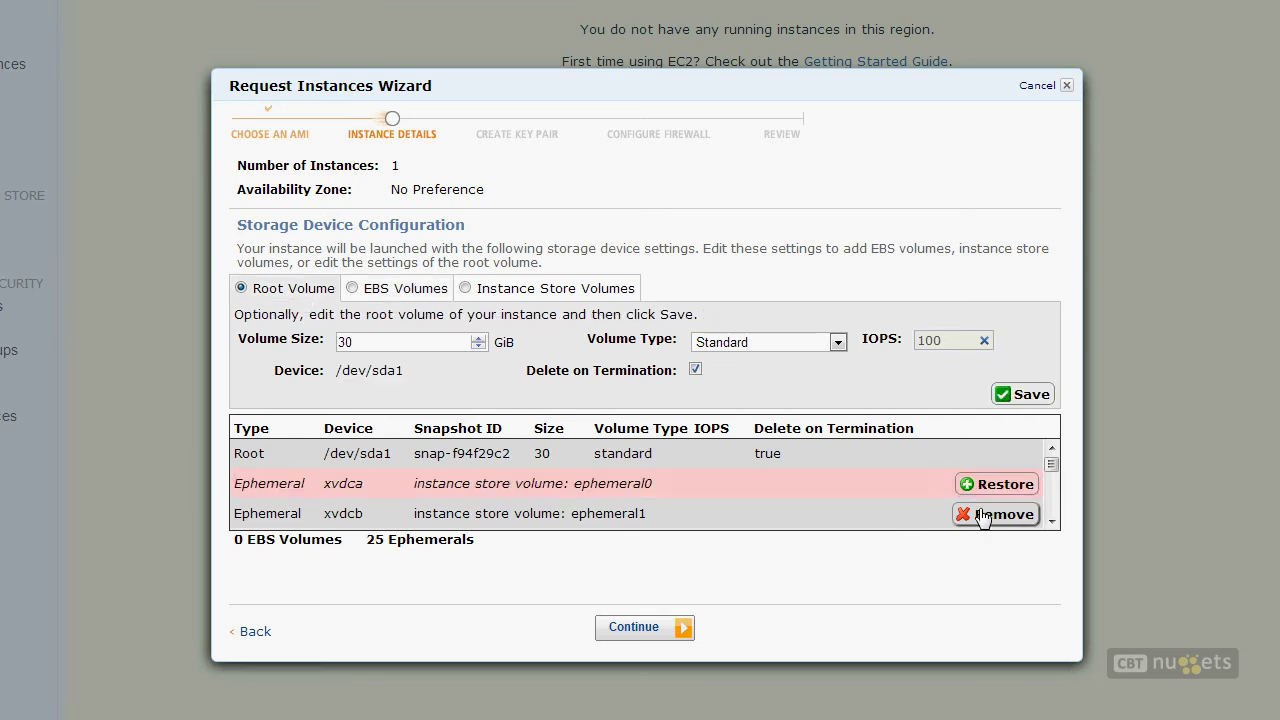
click(984, 515)
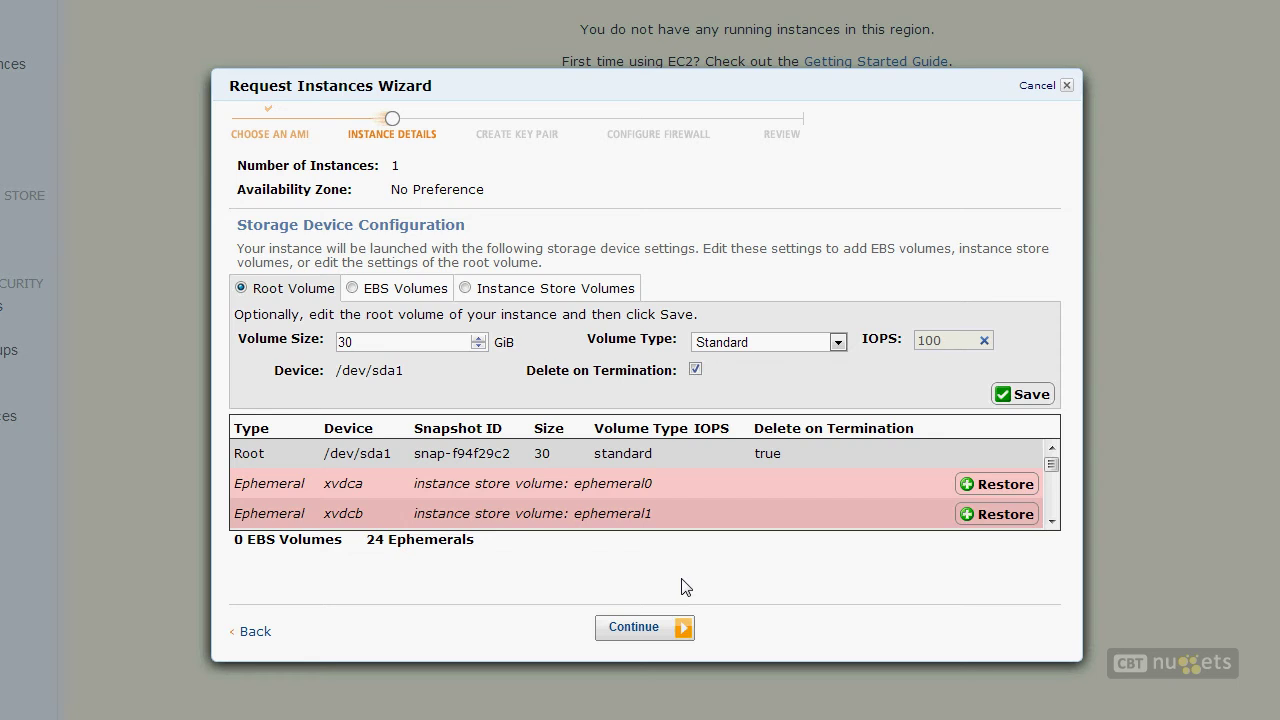
Step: Add a 30 GiB Standard EBS volume on xvdc with Delete on Termination unchecked
click(364, 291)
double_click(408, 372)
text(30)
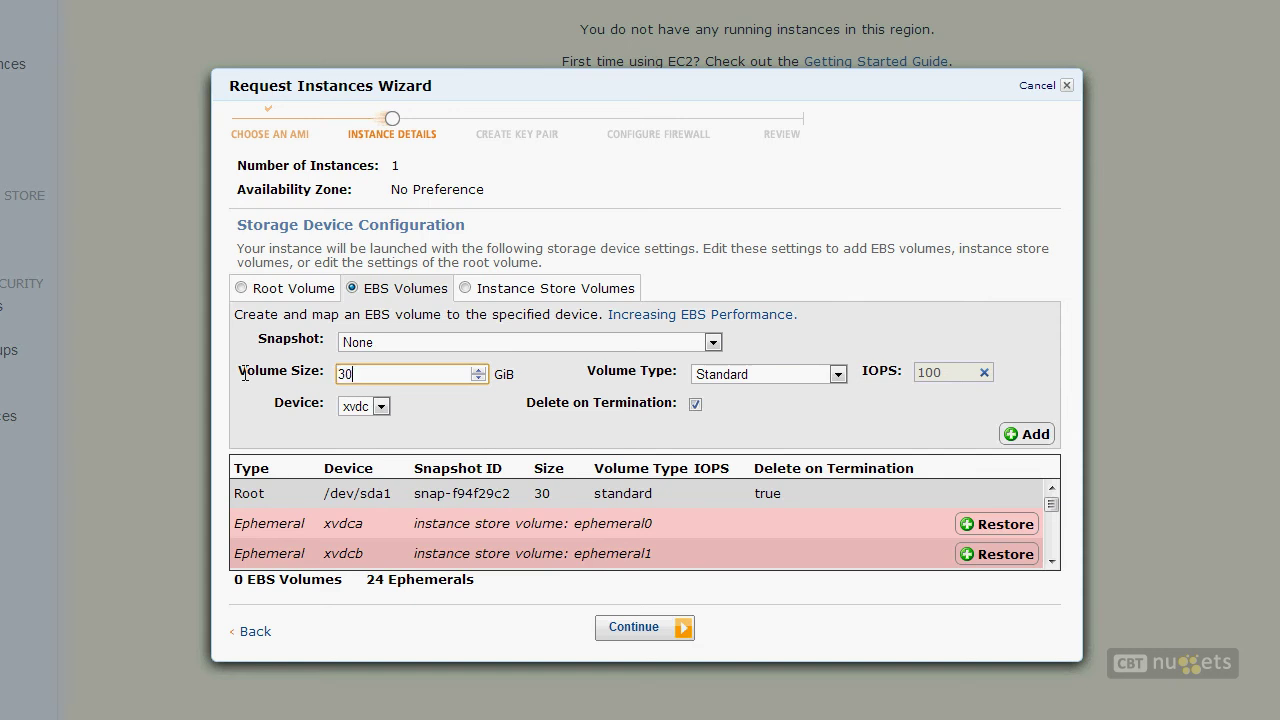
click(798, 380)
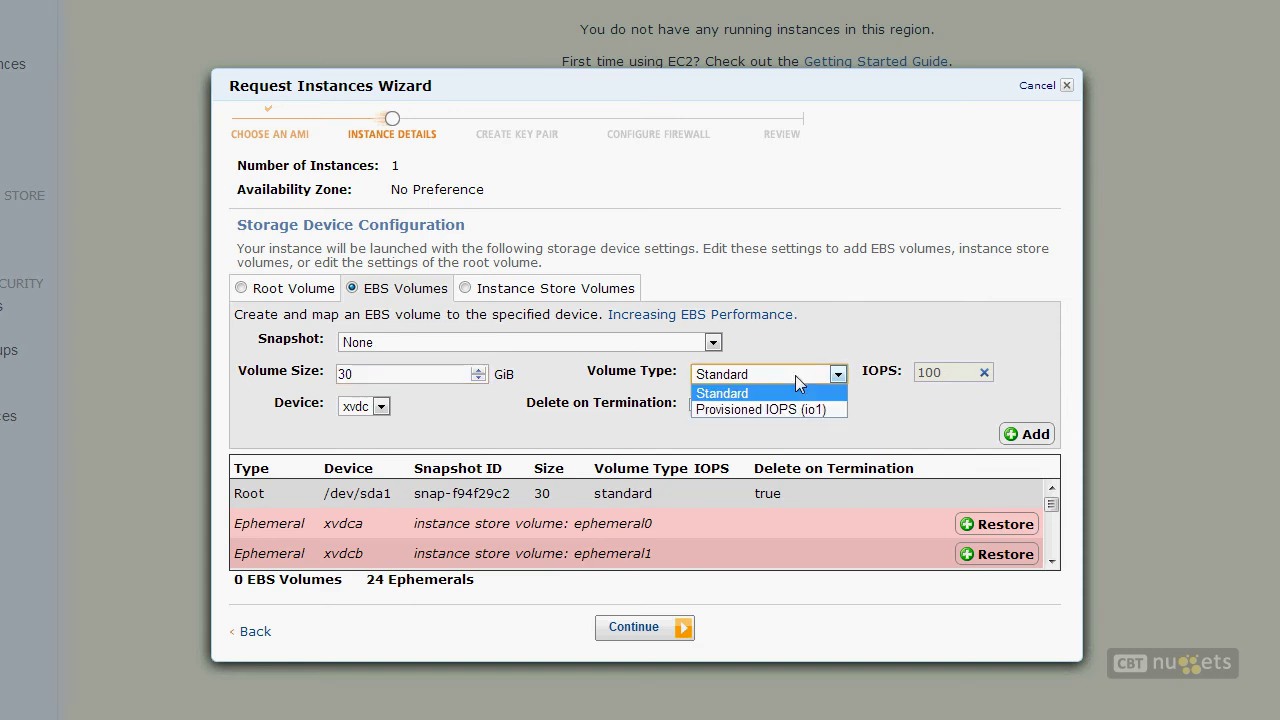
click(842, 347)
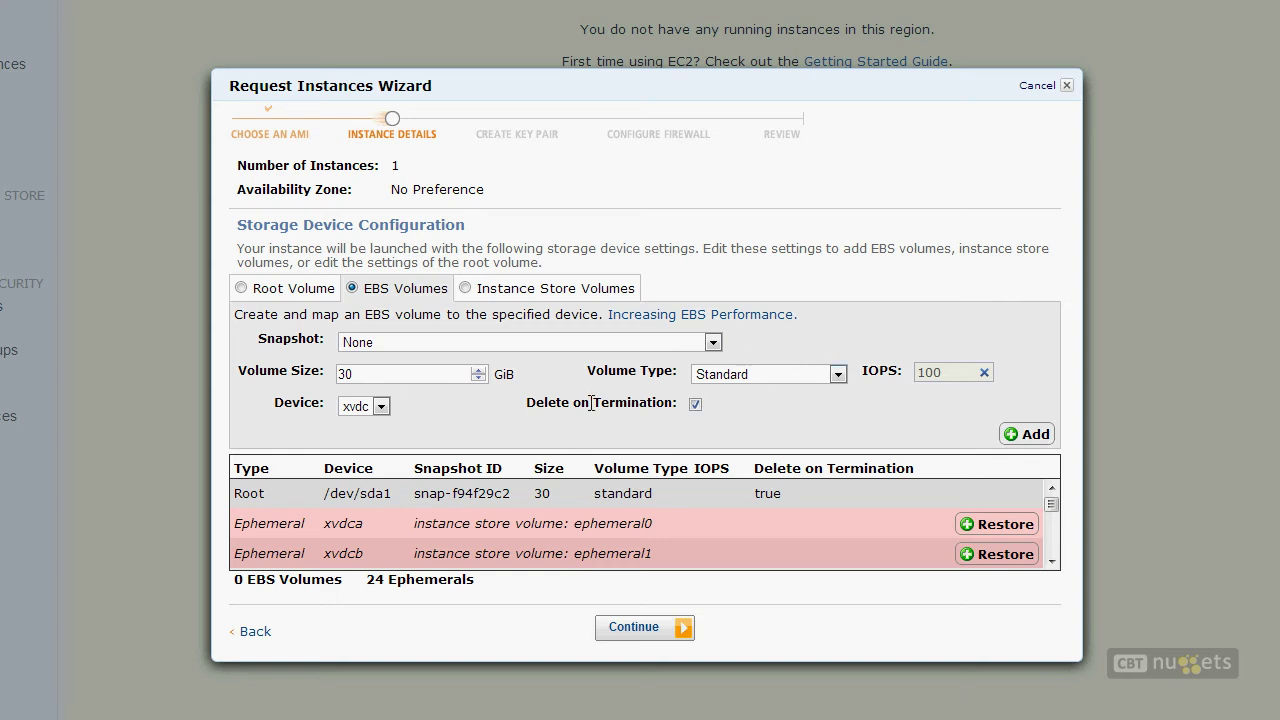
drag(524, 404, 671, 397)
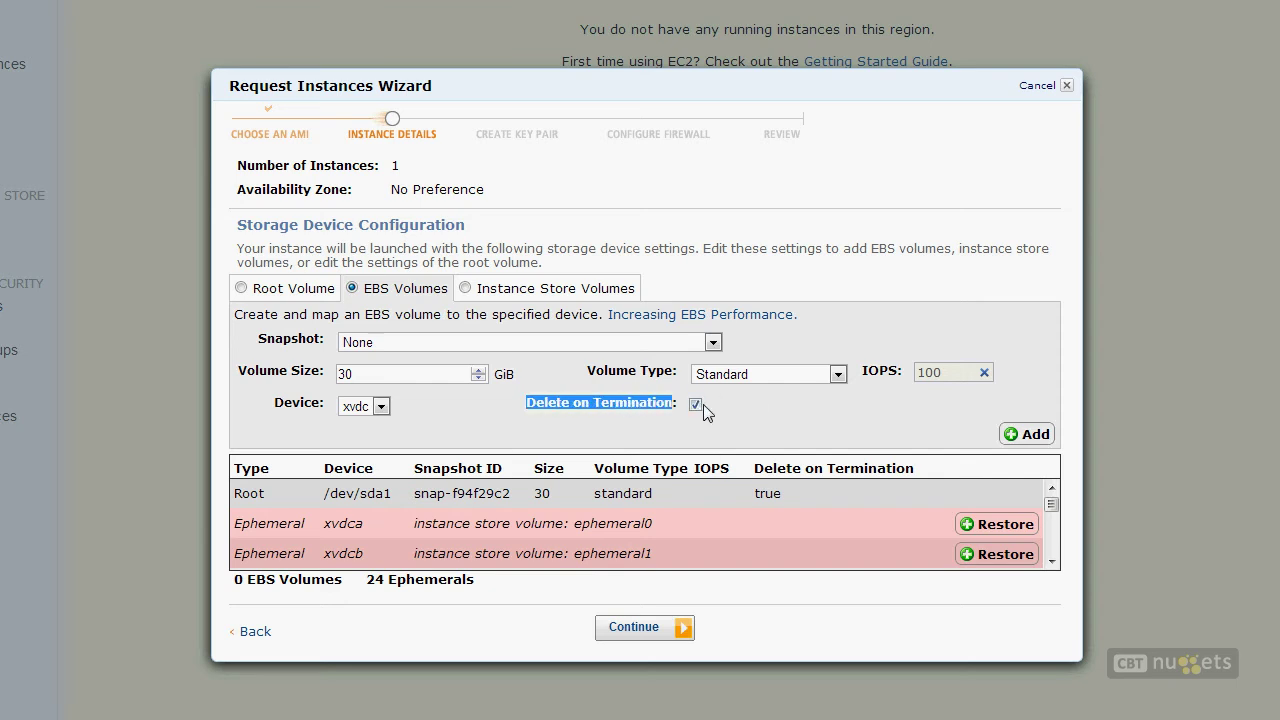
click(695, 404)
click(1011, 437)
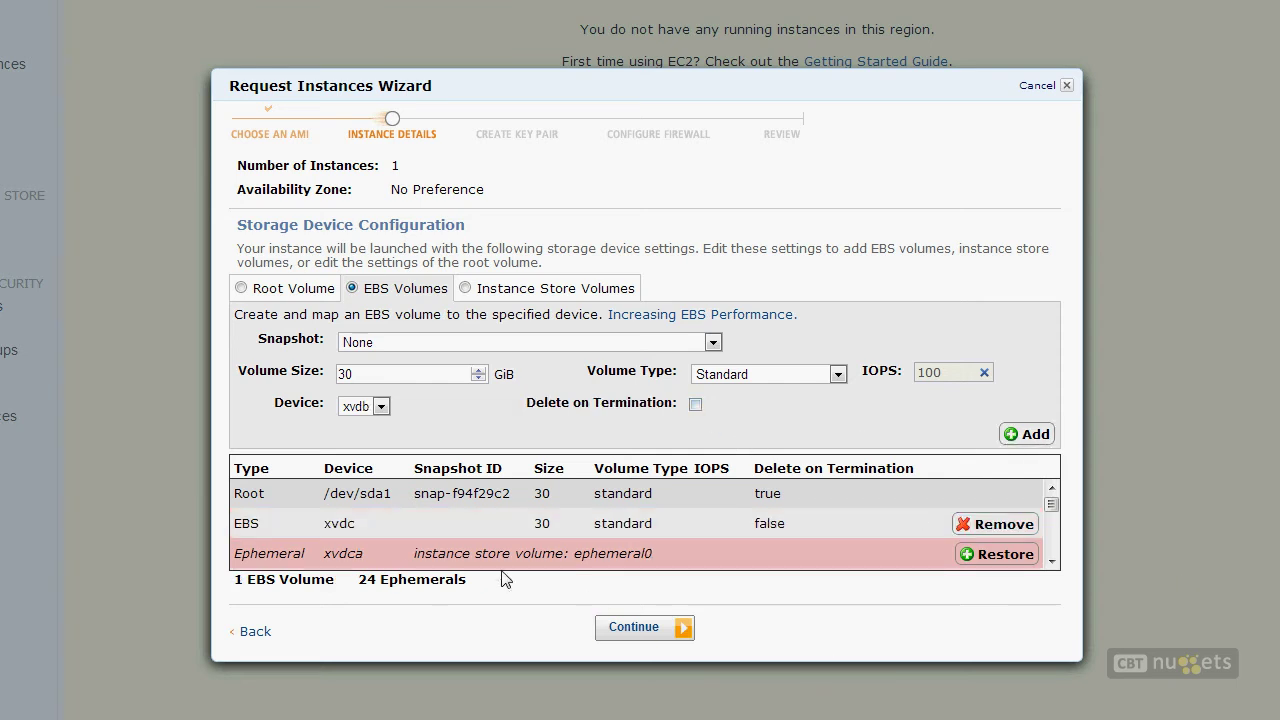
double_click(246, 493)
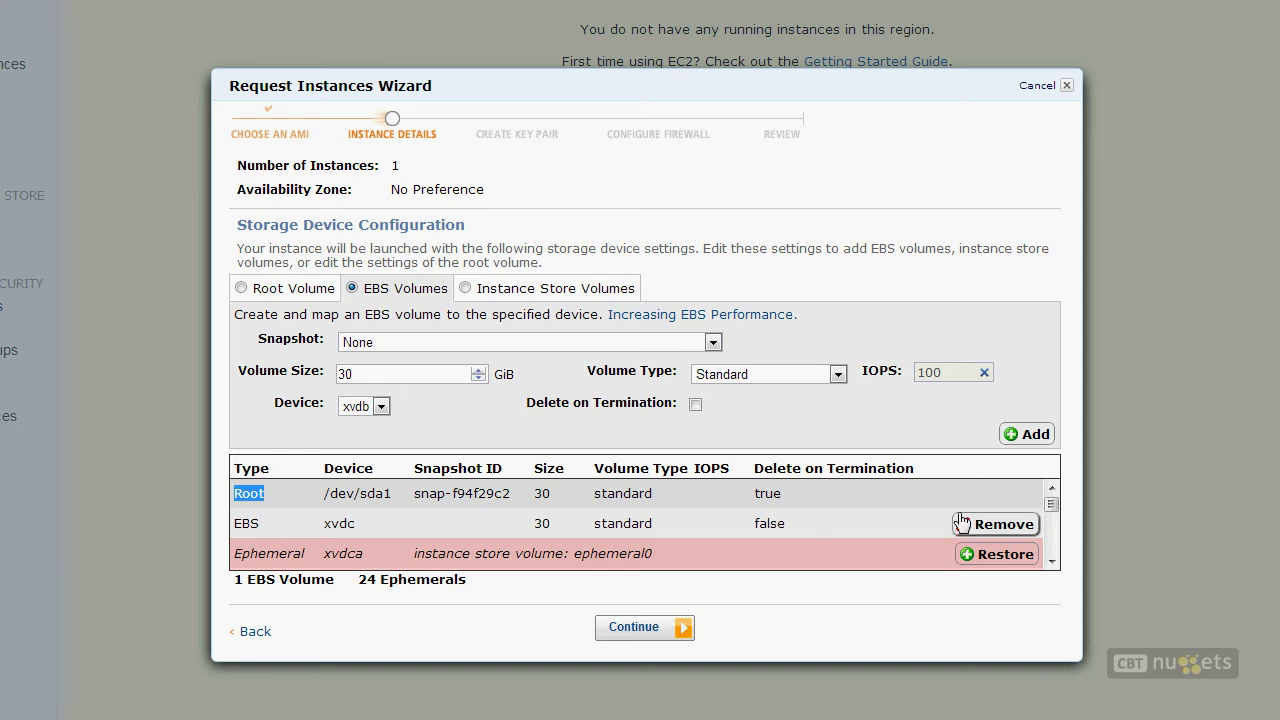
Step: Remove the xvdc EBS volume, restore ephemeral0 and ephemeral1, and continue to Create Key Pair
click(993, 524)
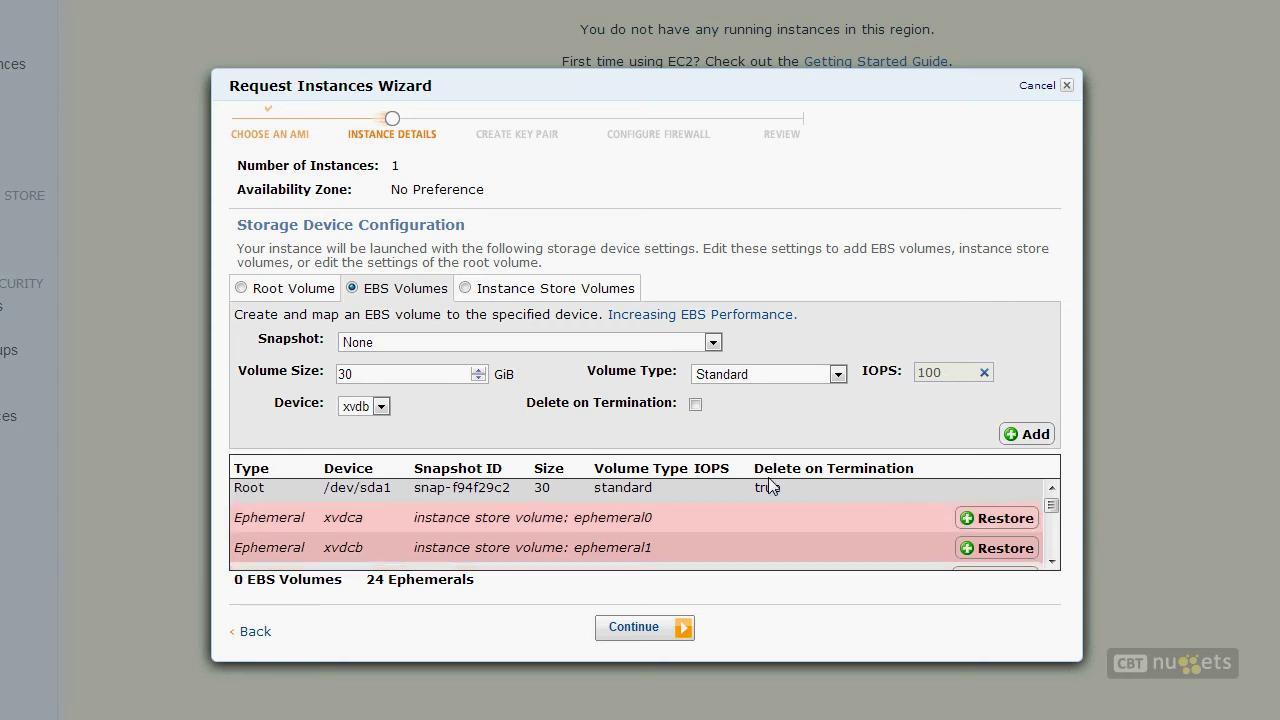
click(241, 288)
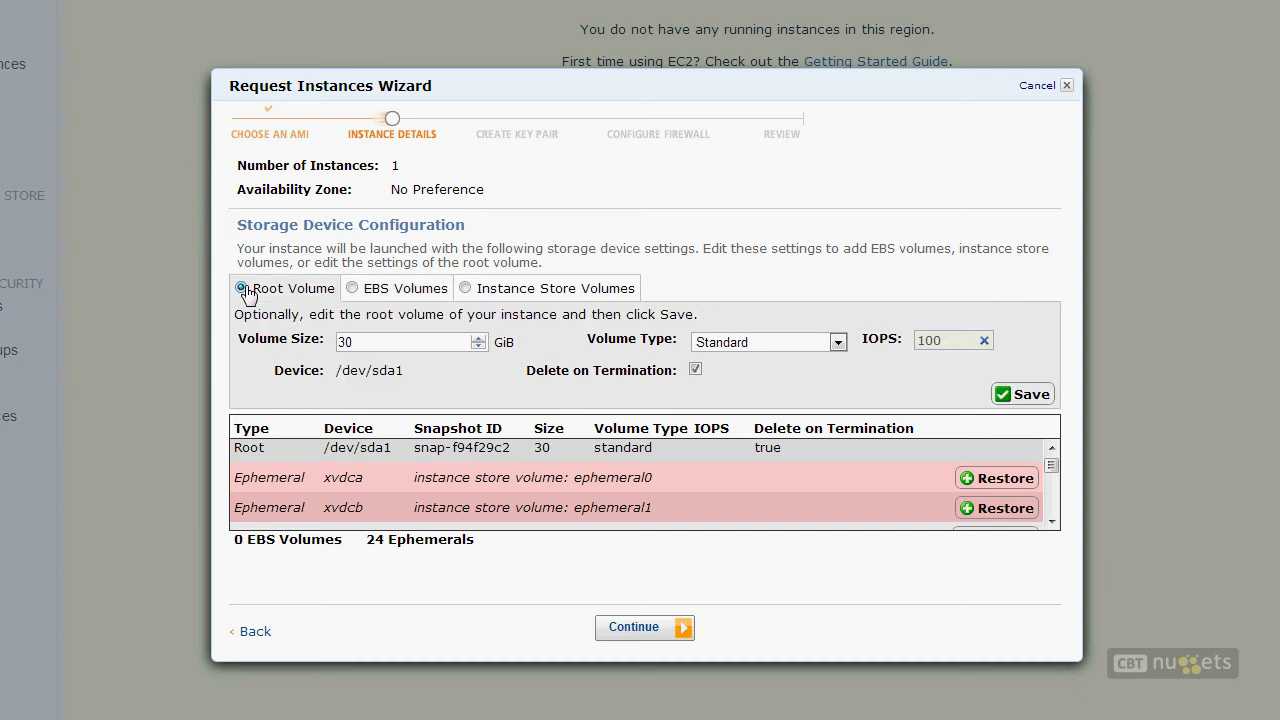
click(994, 477)
click(996, 508)
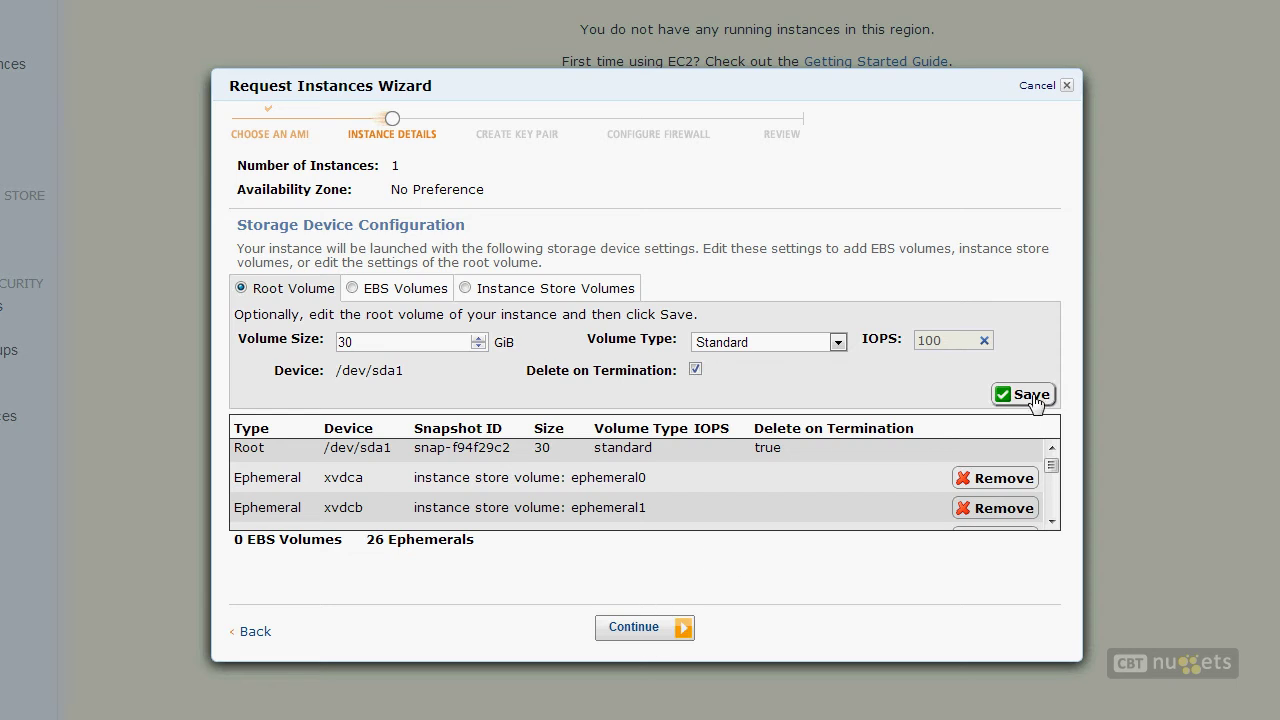
click(683, 630)
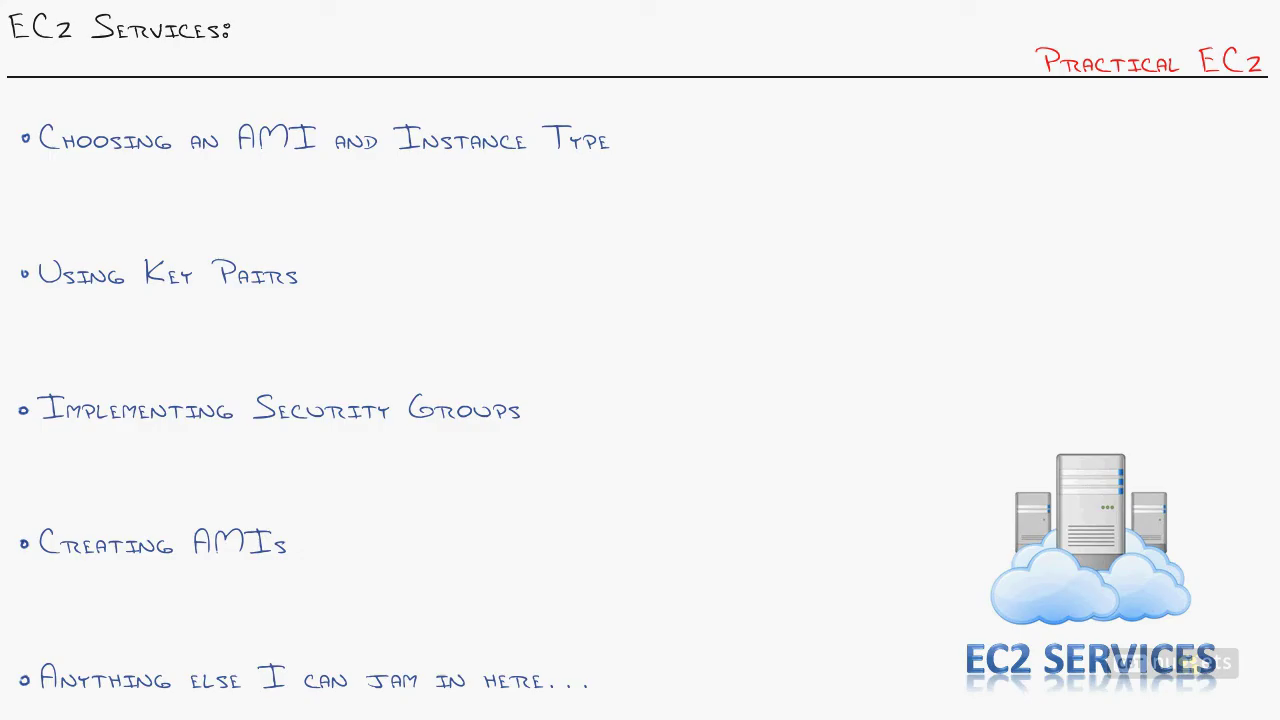
Step: Circle 'Using Key Pairs' and link it to a circled 'PKI' label
mouse_move(118, 262)
mouse_down()
mouse_move(280, 323)
mouse_move(354, 312)
mouse_move(830, 365)
mouse_up()
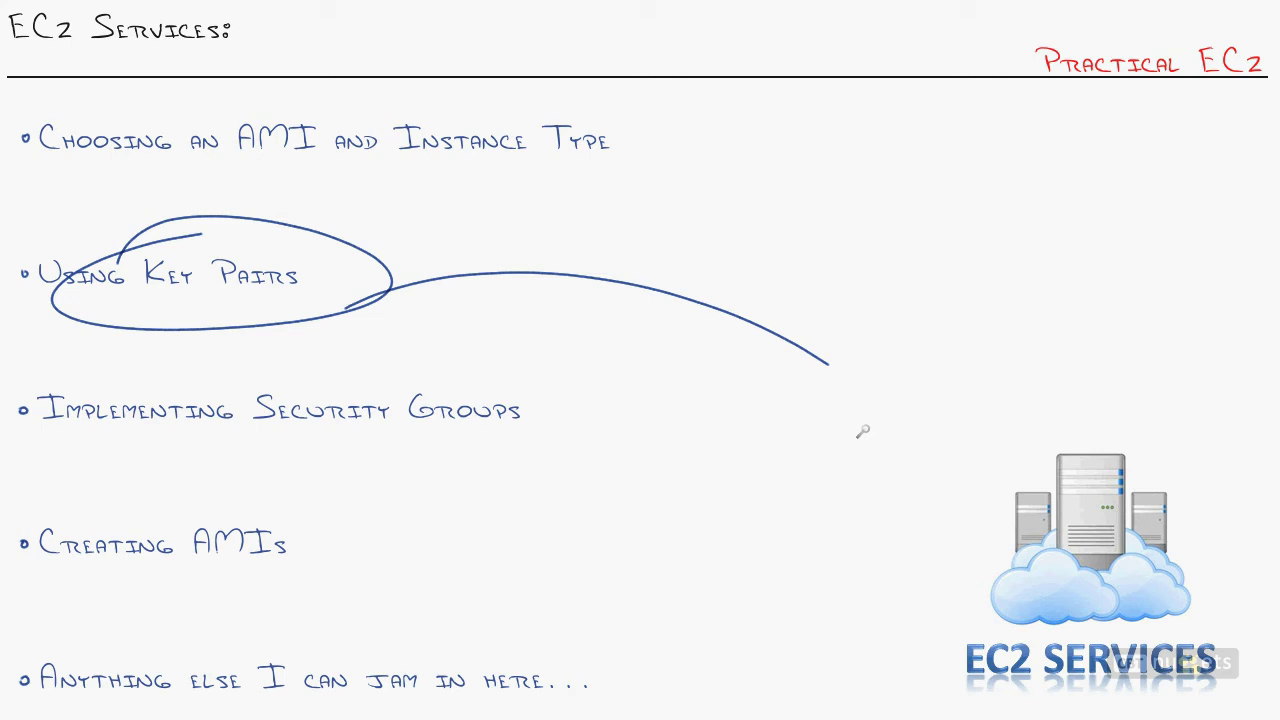
mouse_move(838, 352)
mouse_down()
mouse_move(838, 386)
mouse_move(886, 352)
mouse_move(900, 372)
mouse_up()
mouse_move(840, 284)
mouse_down()
mouse_move(791, 281)
mouse_move(808, 310)
mouse_move(960, 139)
mouse_move(1010, 152)
mouse_move(1036, 238)
mouse_up()
Step: Sketch two keys branching from PKI, labelled PUBLIC and PRIVATE
mouse_move(1008, 156)
mouse_down()
mouse_move(990, 164)
mouse_move(1030, 243)
mouse_up()
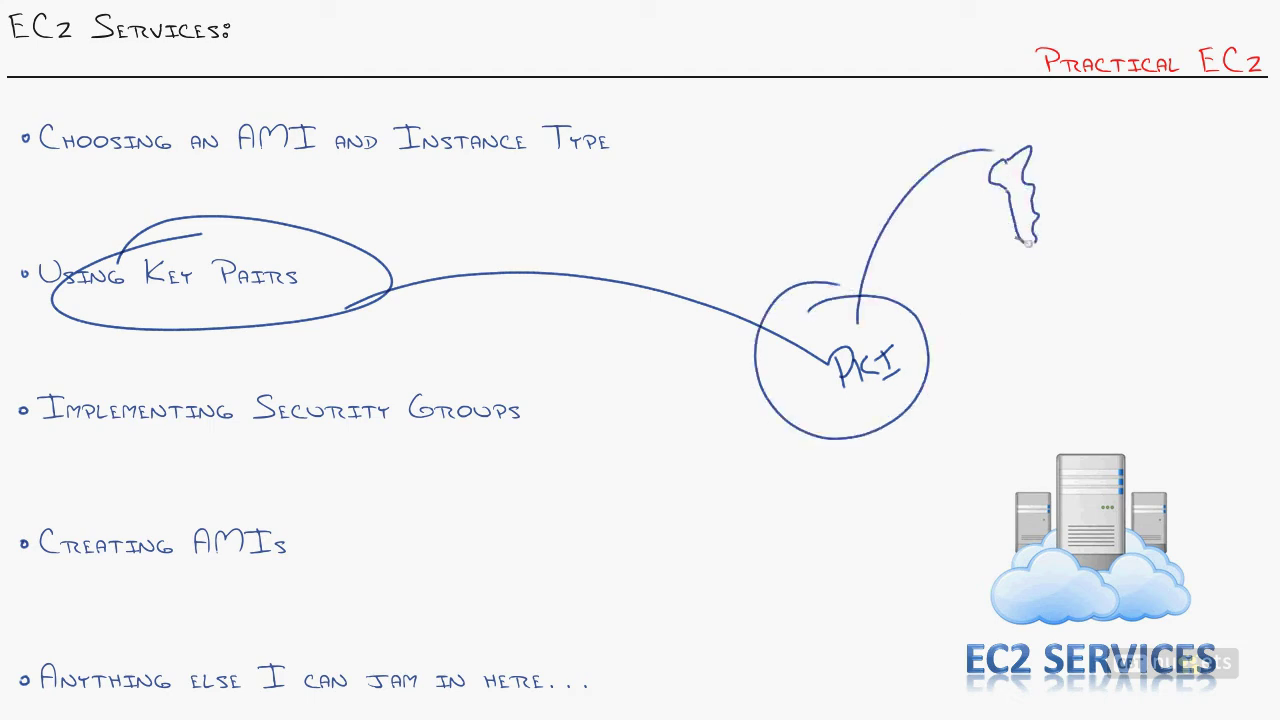
drag(1008, 164, 1006, 178)
mouse_move(1000, 265)
mouse_down()
mouse_move(998, 284)
mouse_move(1010, 270)
mouse_move(1068, 278)
mouse_up()
mouse_move(980, 147)
mouse_down()
mouse_move(1140, 176)
mouse_move(1138, 248)
mouse_move(1126, 186)
mouse_up()
mouse_move(1112, 268)
mouse_down()
mouse_move(1110, 292)
mouse_move(1180, 264)
mouse_move(1186, 286)
mouse_move(1194, 260)
mouse_move(1212, 284)
mouse_up()
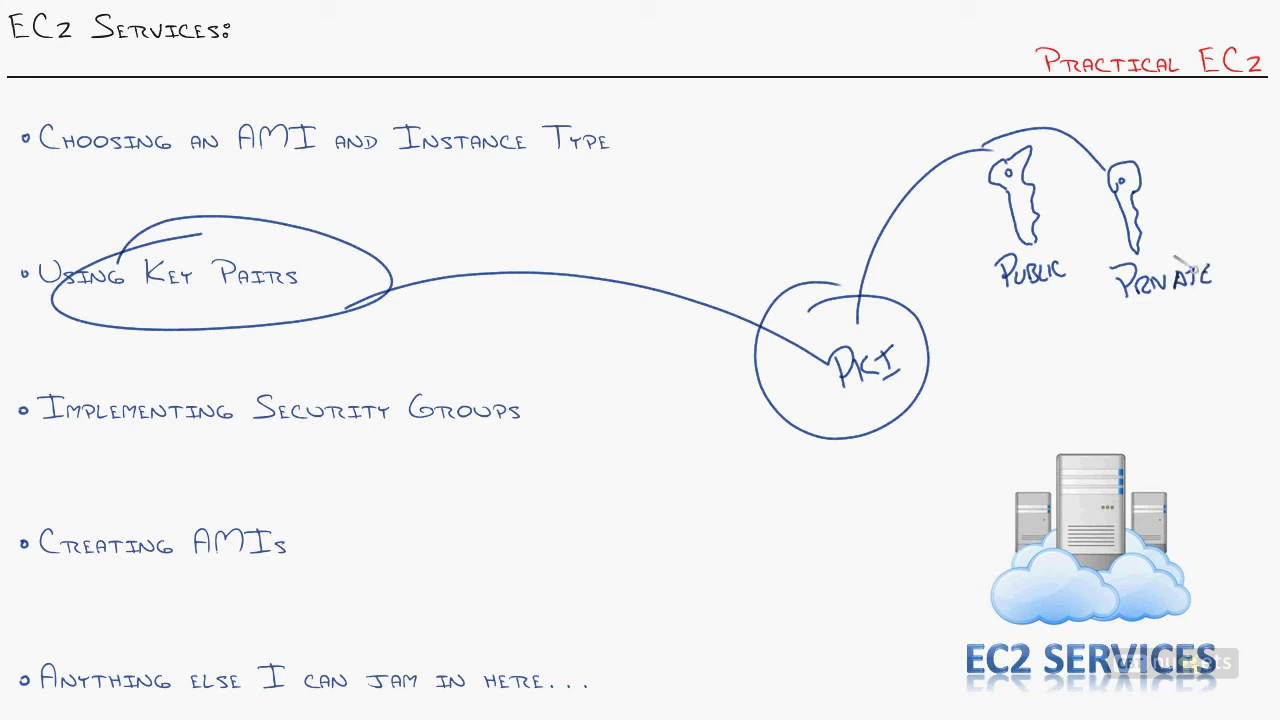
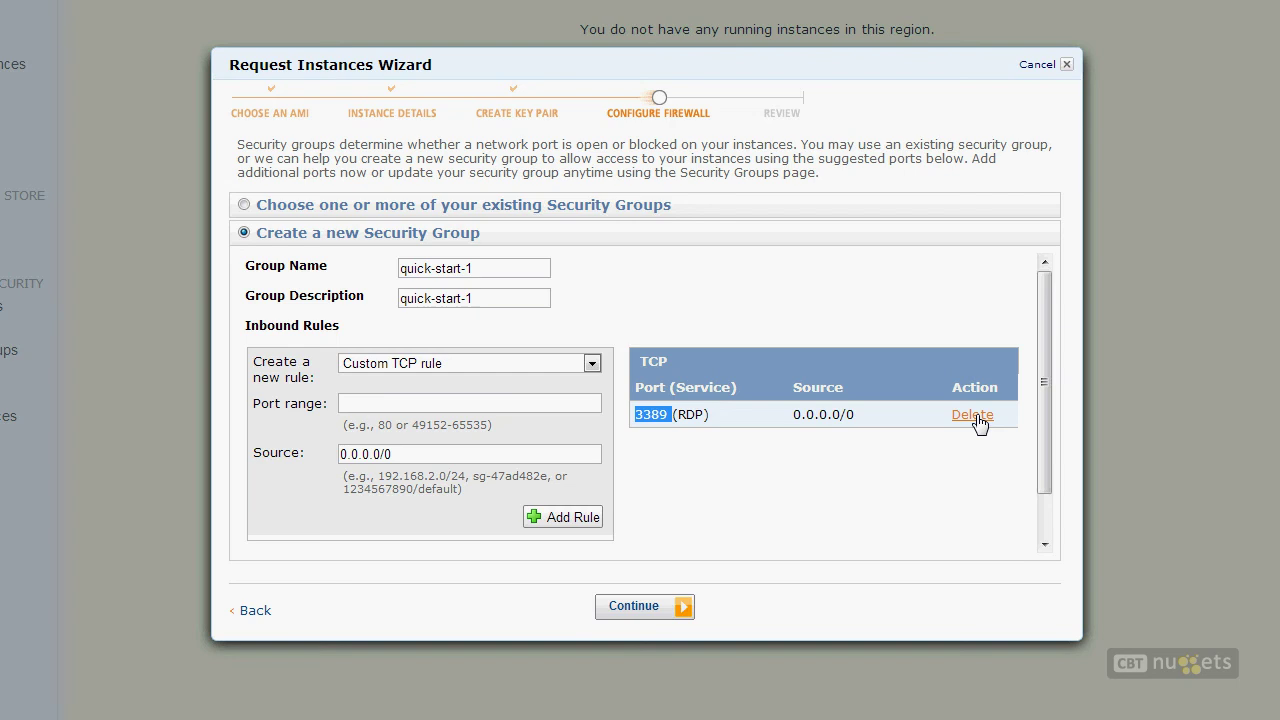
Step: Delete the port 3389 RDP rule open to 0.0.0.0/0 from quick-start-1's inbound rules
click(972, 415)
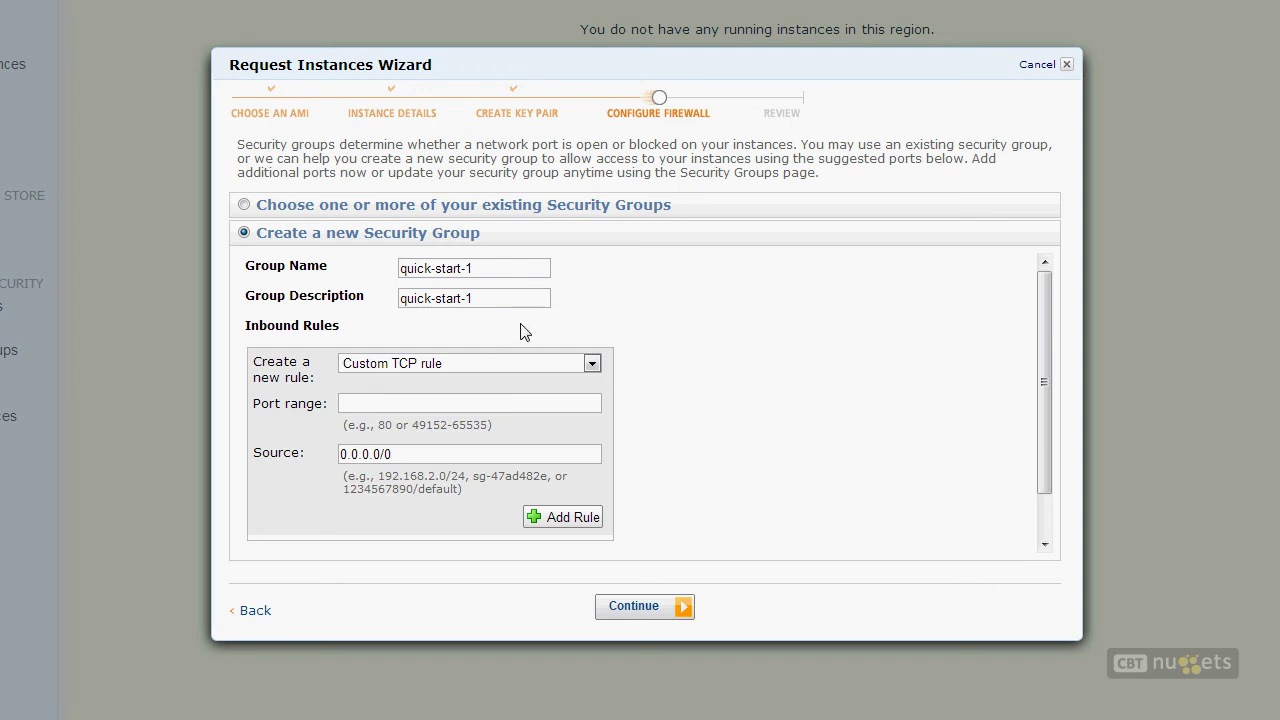
Step: Choose RDP as the new rule type and enter 38.55.11.22/32 as its source
click(500, 366)
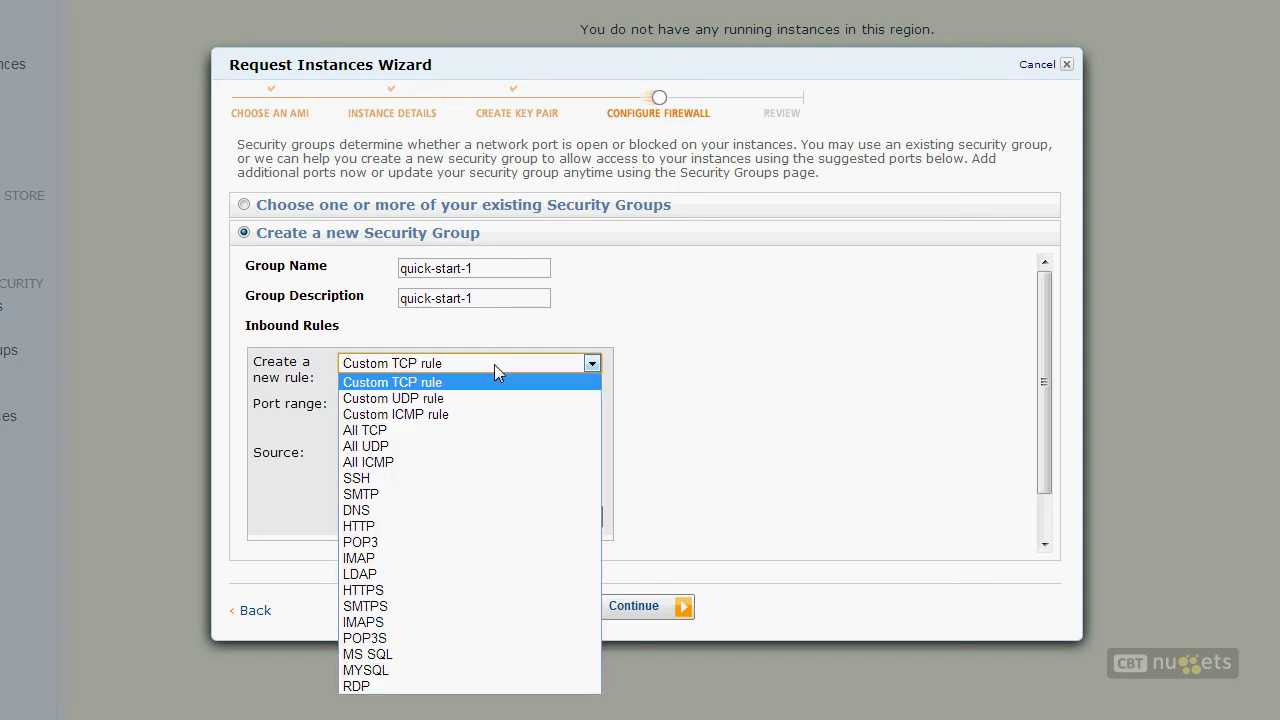
click(370, 687)
triple_click(440, 402)
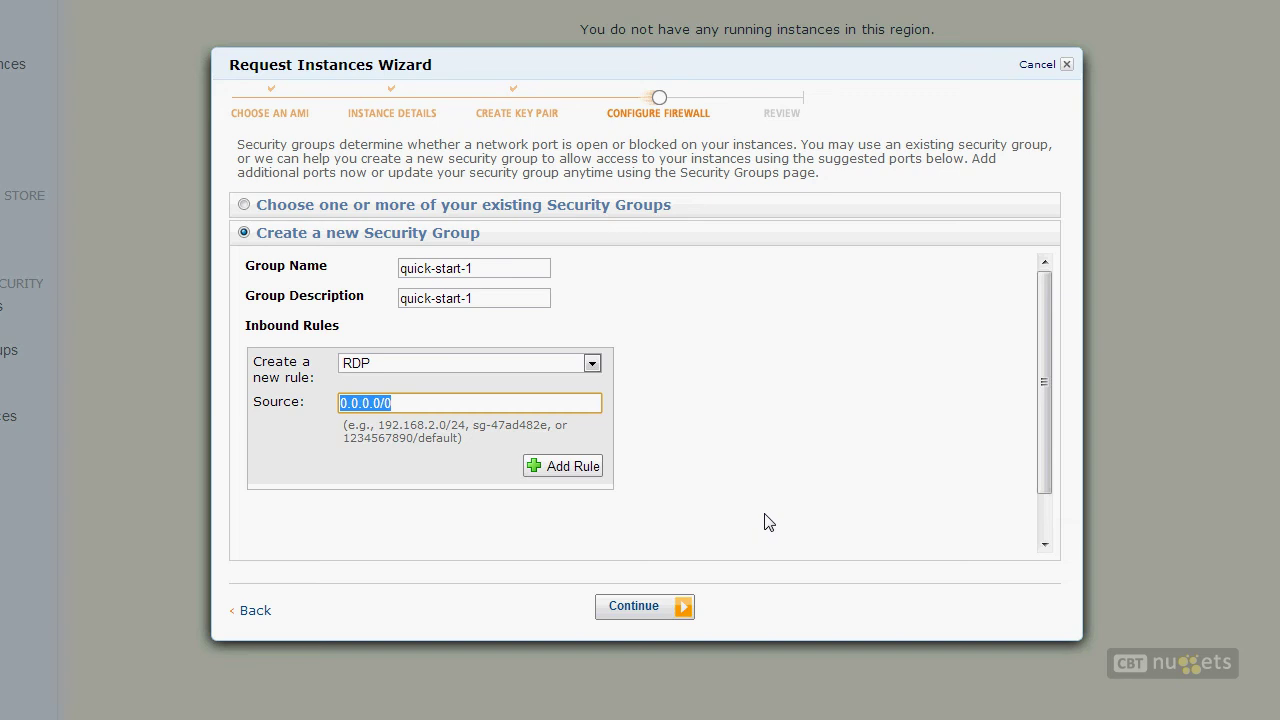
text(38.55.11.22)
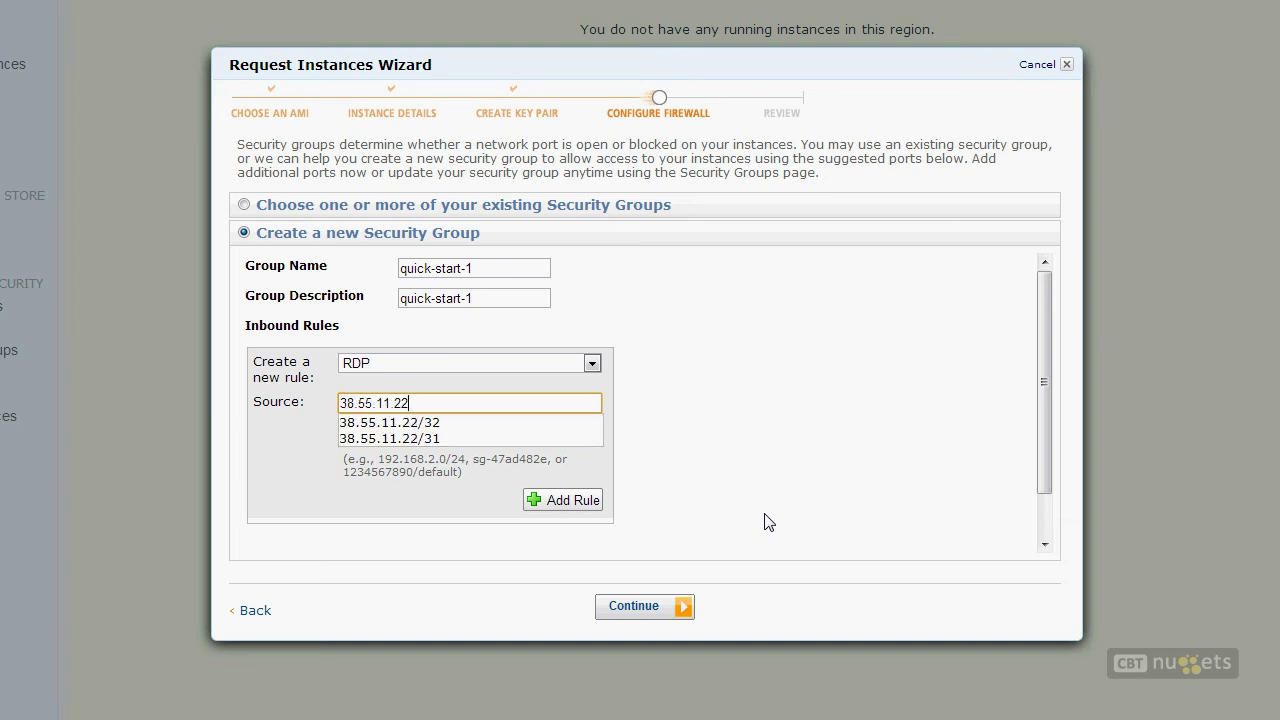
key(Return)
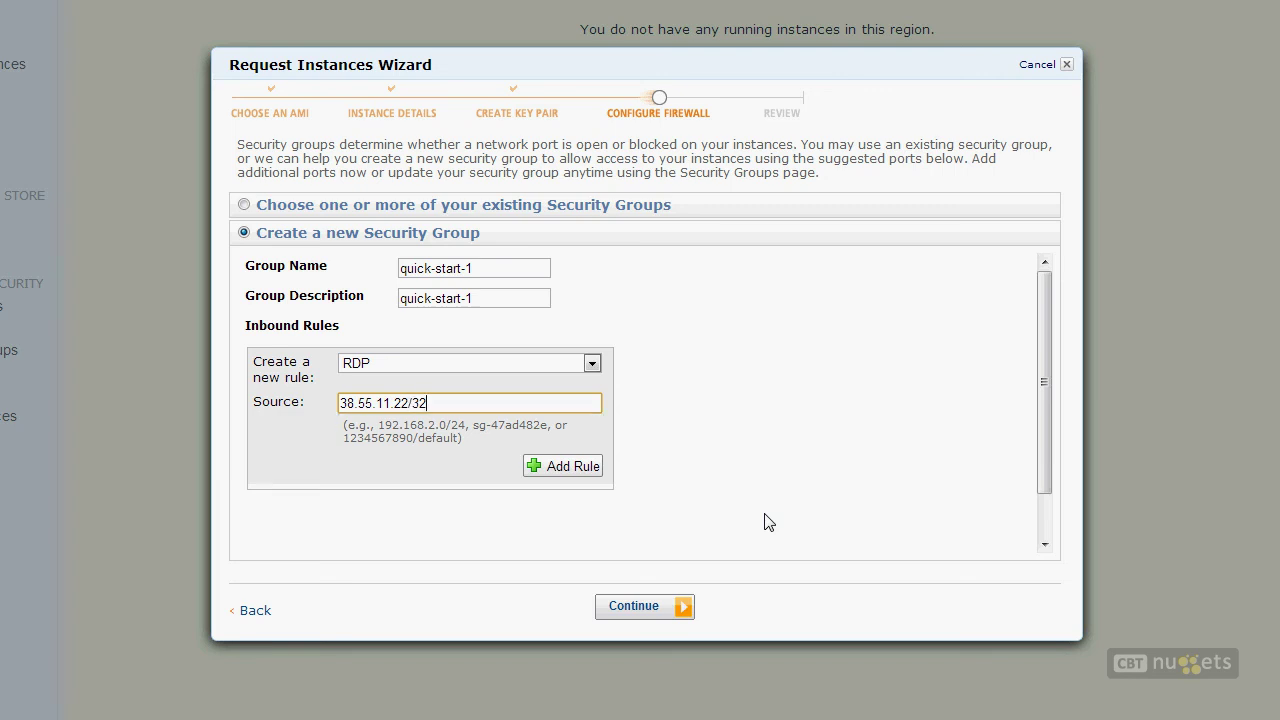
Step: Point out the /32 CIDR prefix and IP part of the source, then add the RDP rule
drag(427, 402, 410, 402)
drag(462, 426, 450, 421)
click(459, 425)
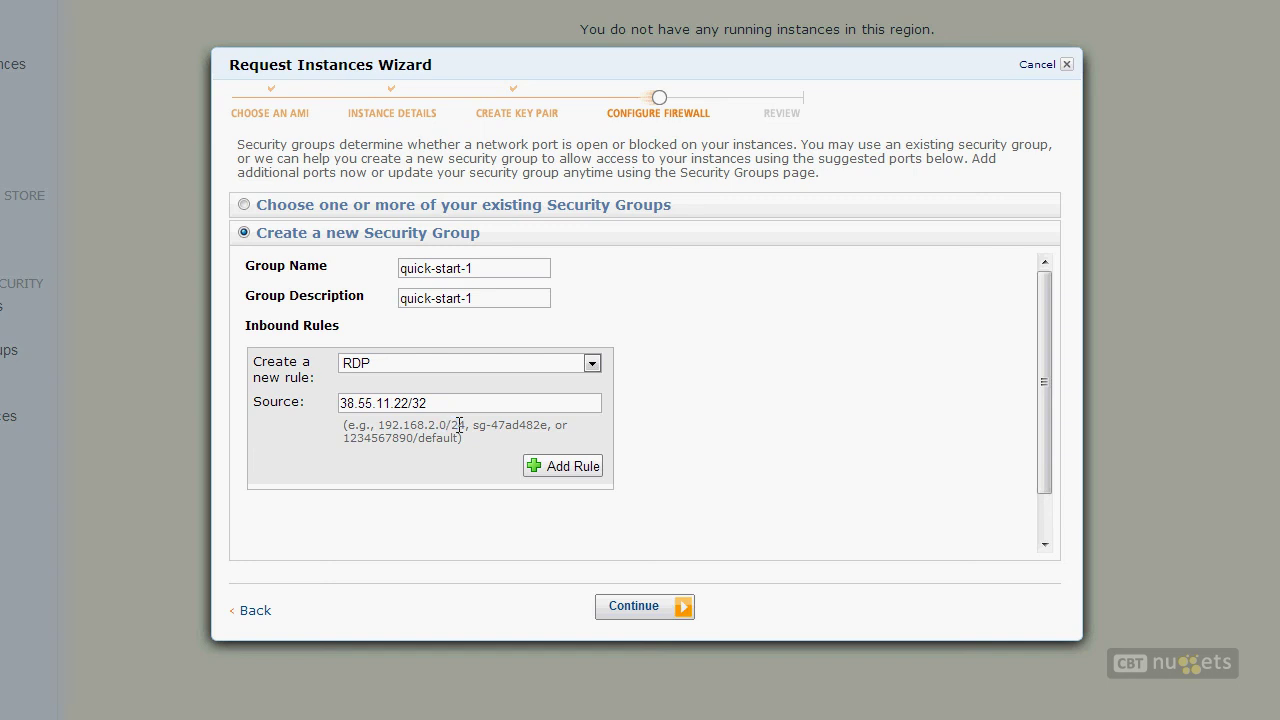
click(476, 407)
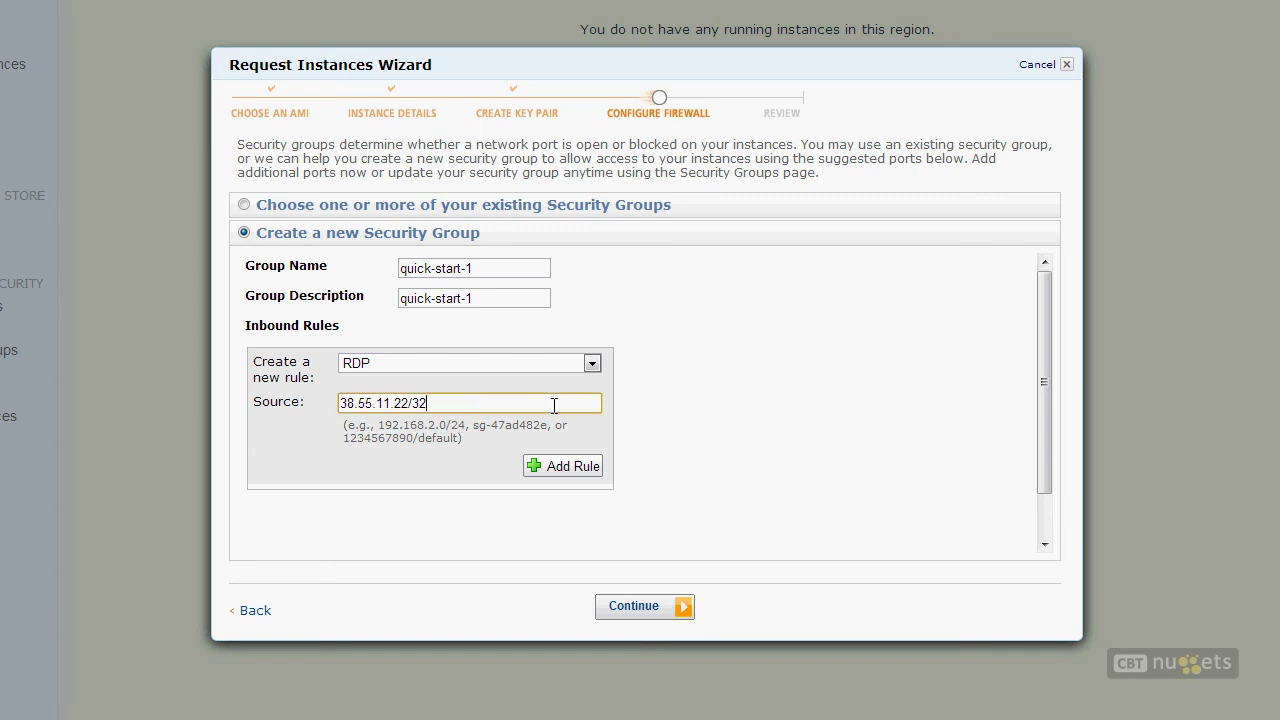
text((CIDR NOTATION))
key(BackSpace)
key(BackSpace)
key(BackSpace)
key(BackSpace)
key(BackSpace)
key(BackSpace)
key(BackSpace)
key(BackSpace)
key(BackSpace)
key(BackSpace)
key(BackSpace)
key(BackSpace)
key(BackSpace)
key(BackSpace)
key(BackSpace)
click(392, 403)
drag(440, 403, 413, 400)
click(410, 403)
drag(410, 403, 279, 410)
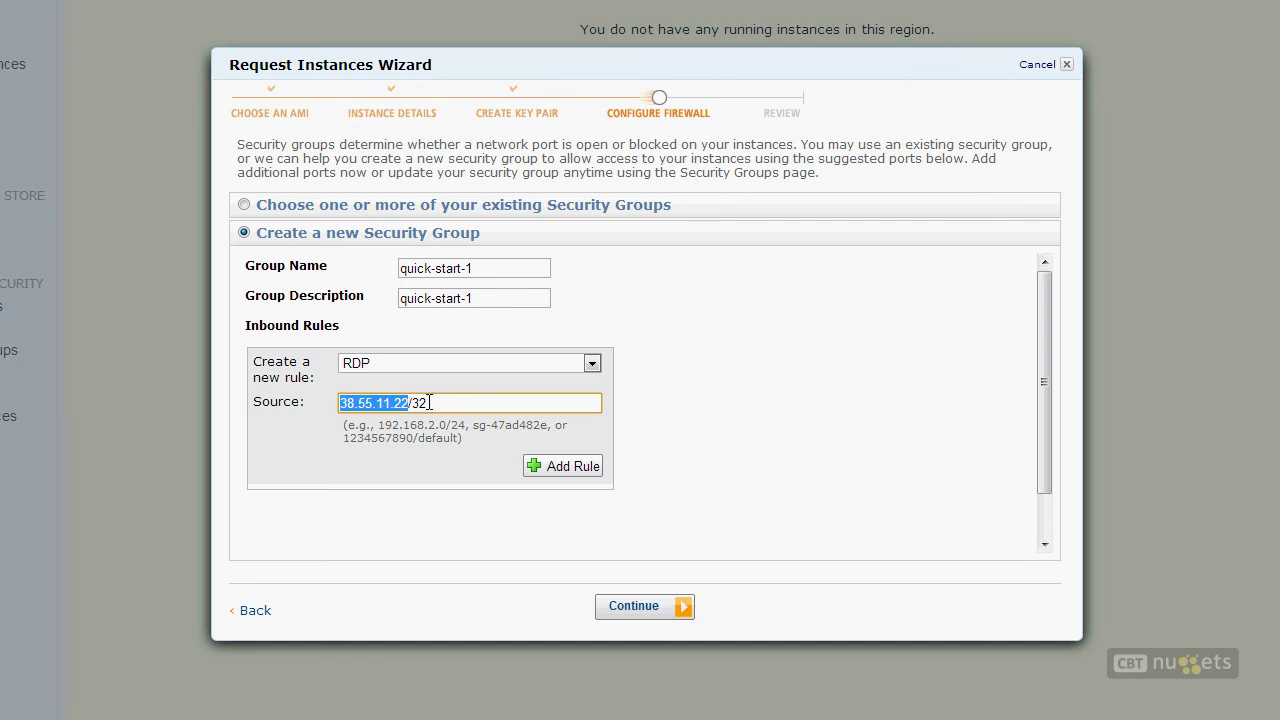
click(561, 467)
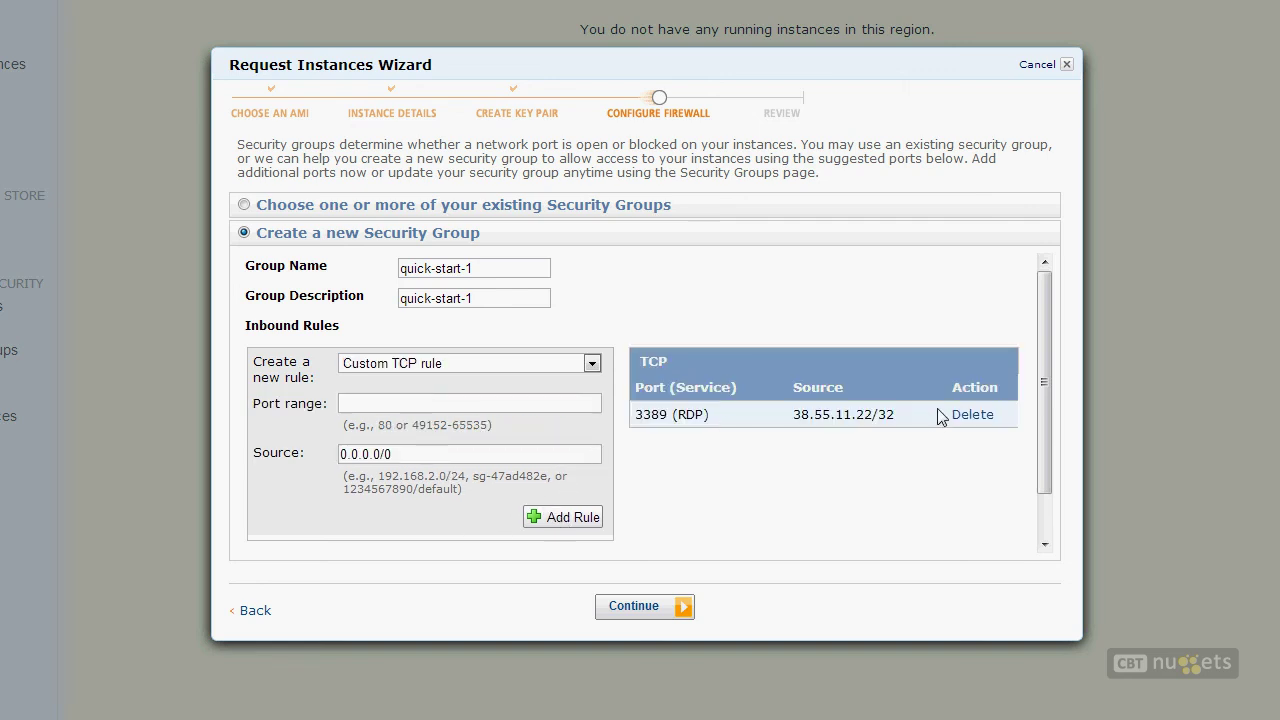
Step: Point out port 3389 on the existing RDP rule, then start an RDP rule with source 29.1.1.0/24
drag(864, 413, 640, 437)
double_click(651, 414)
click(360, 414)
click(436, 363)
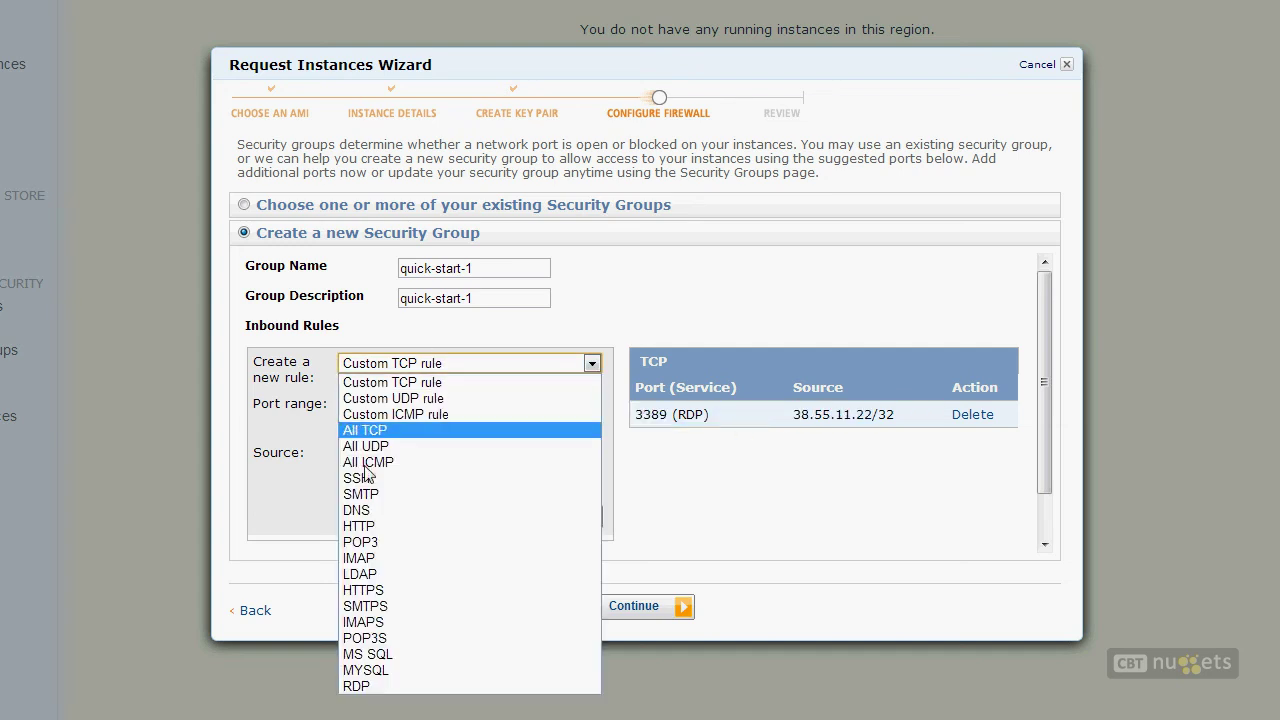
click(362, 688)
drag(415, 415, 303, 399)
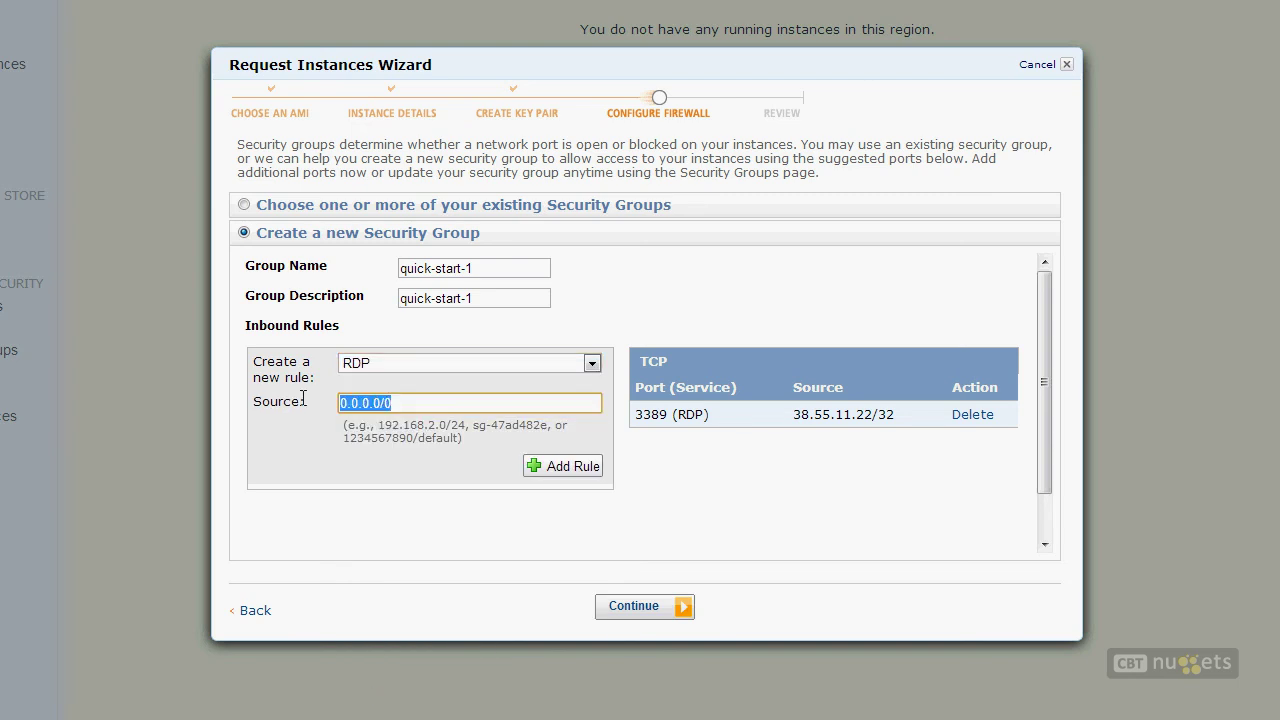
text(29.1)
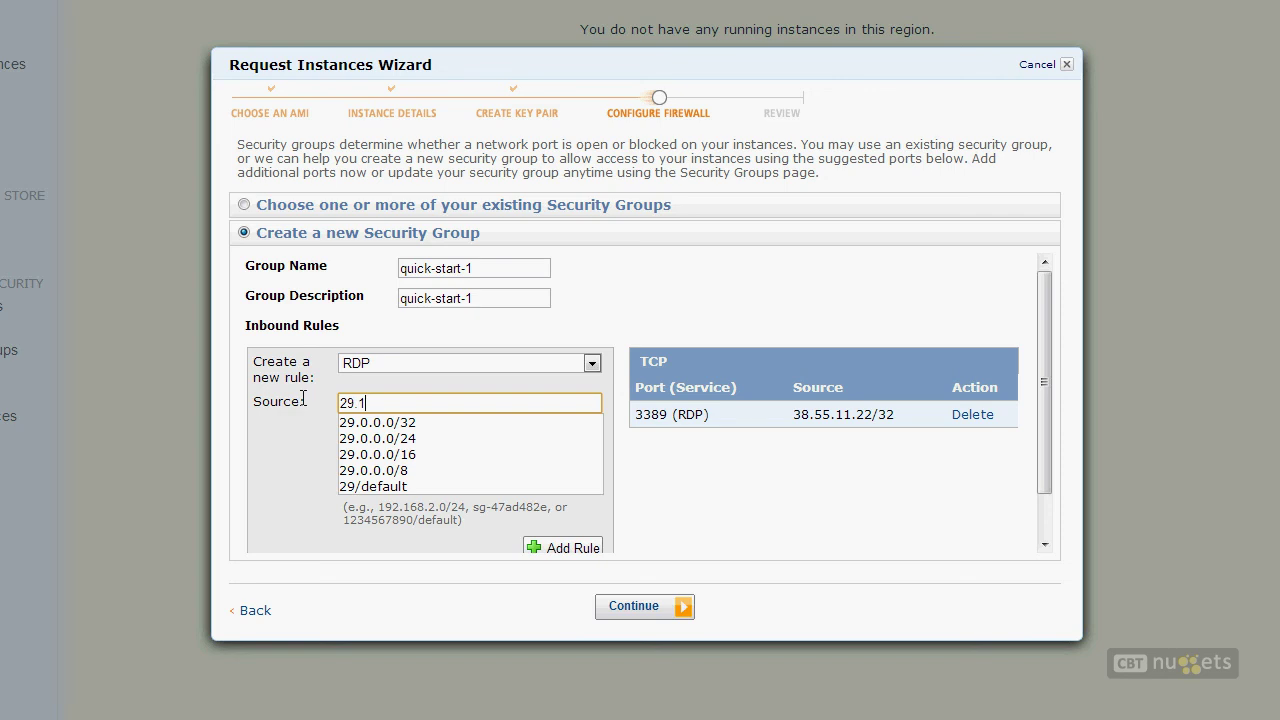
text(.1.0)
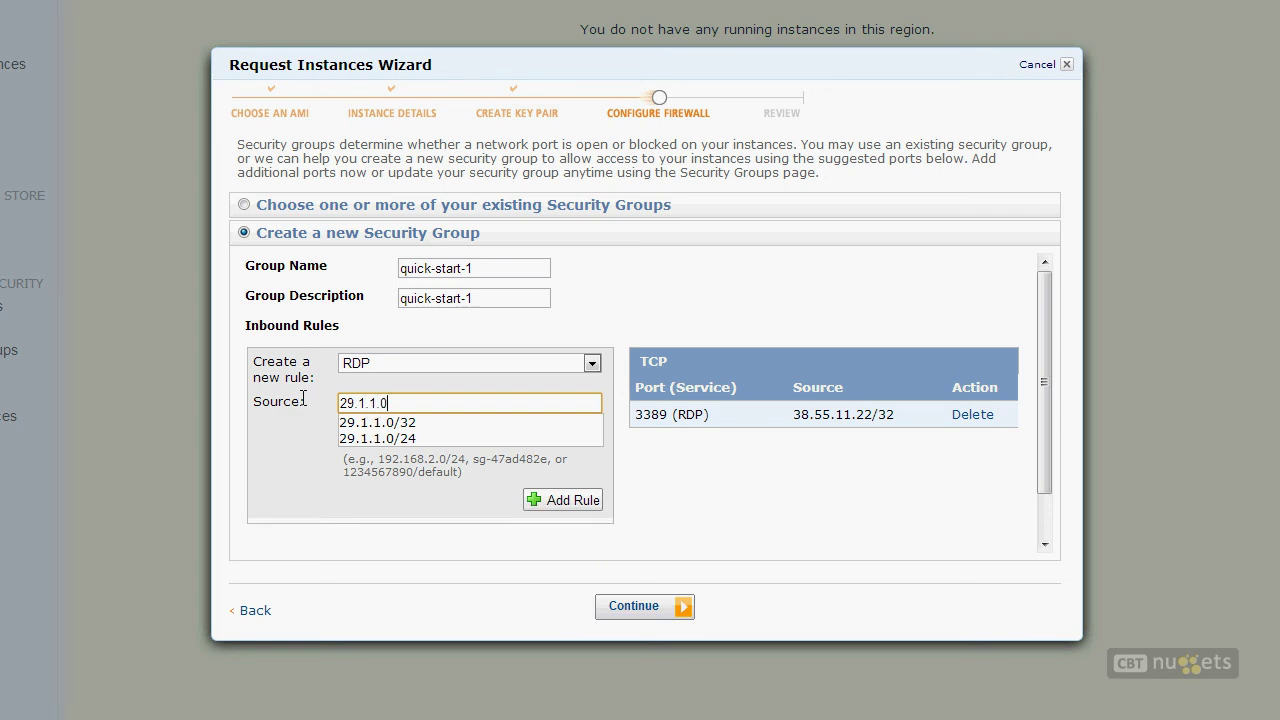
text(/24)
Step: Highlight the network part of 29.1.1.0/24 and add the second RDP rule
click(739, 414)
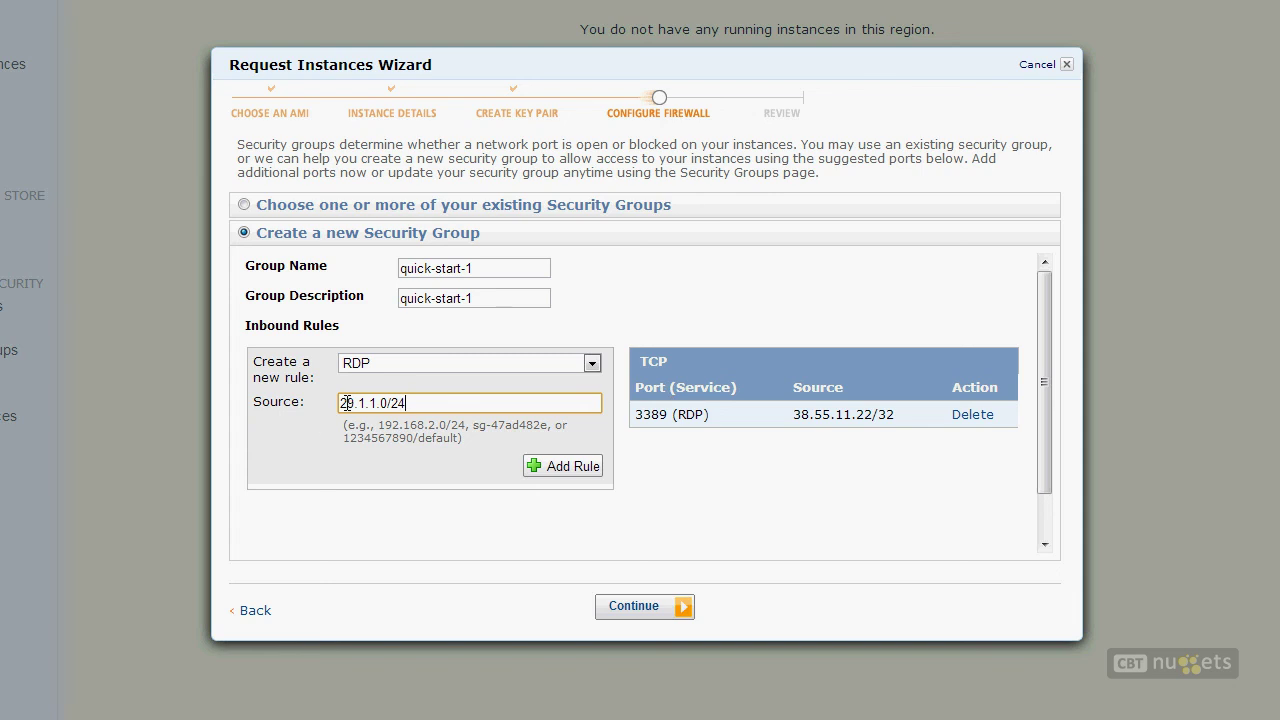
drag(354, 403, 305, 405)
drag(374, 403, 382, 403)
key(ctrl+z)
click(390, 404)
click(535, 468)
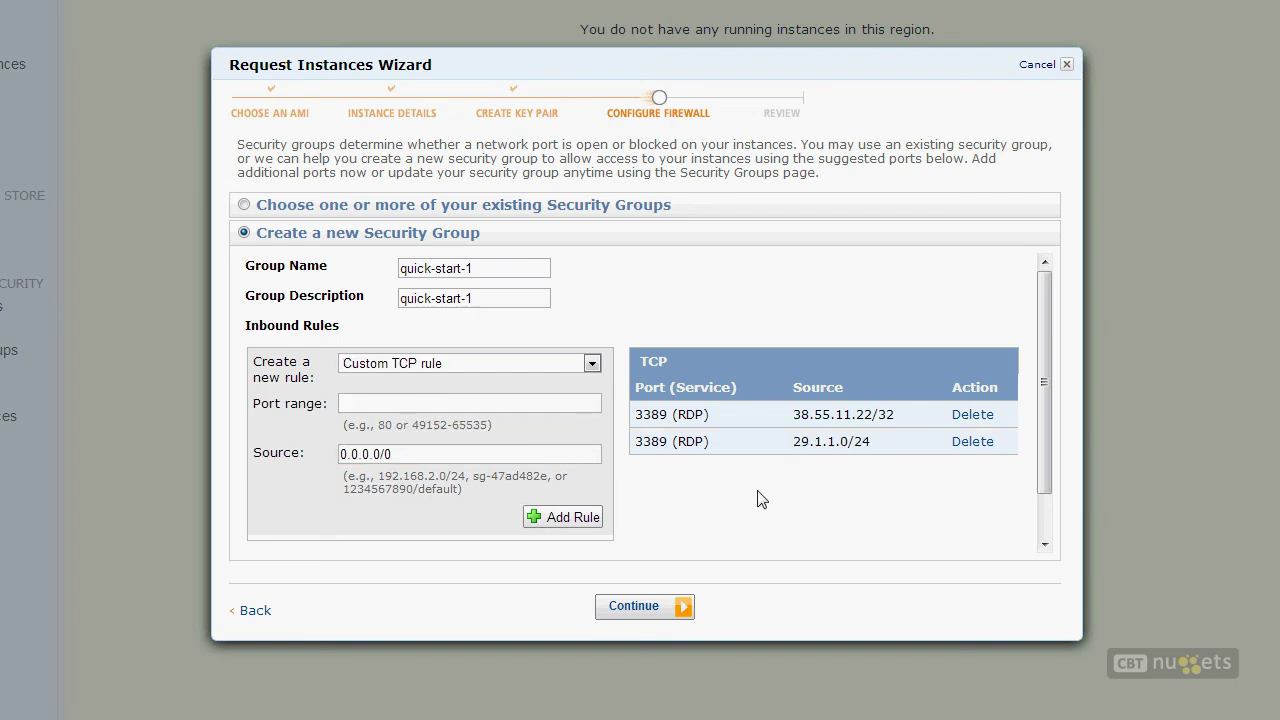
Step: Rename the group from quick-start-1 to 'Web Server Template' with the description 'Duh'
double_click(689, 415)
double_click(651, 414)
drag(525, 272, 392, 273)
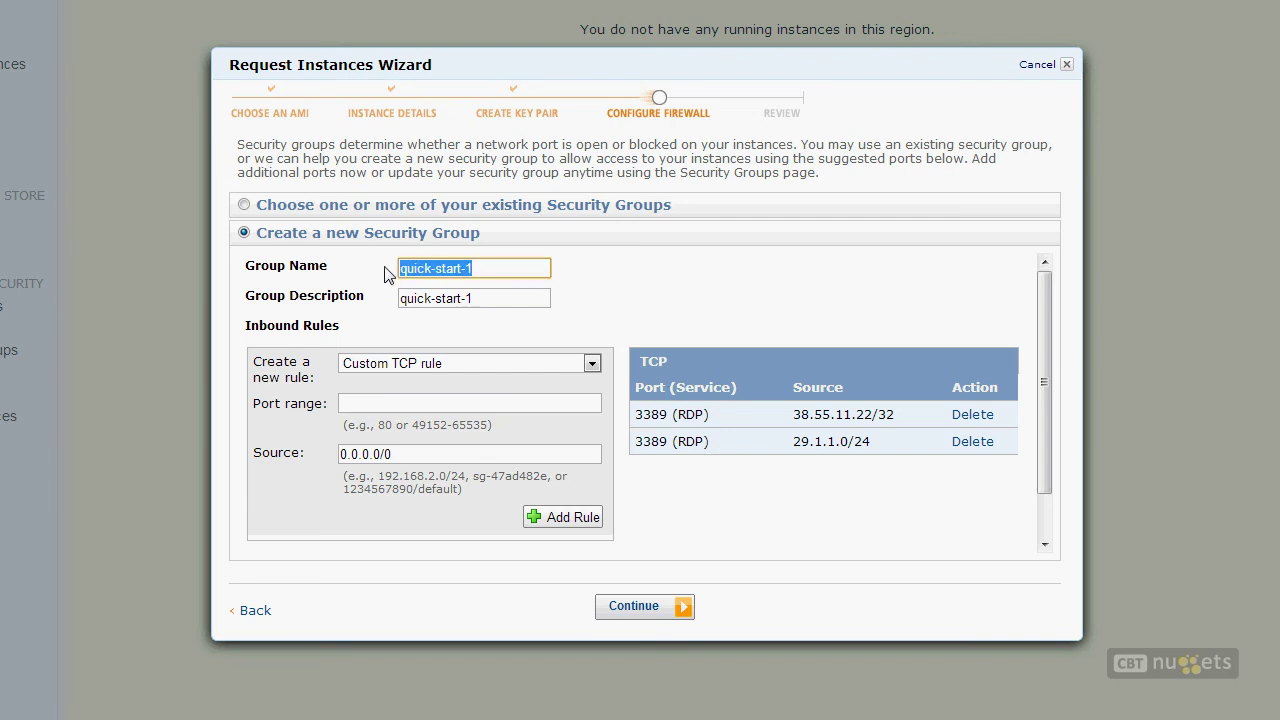
text(Web Server)
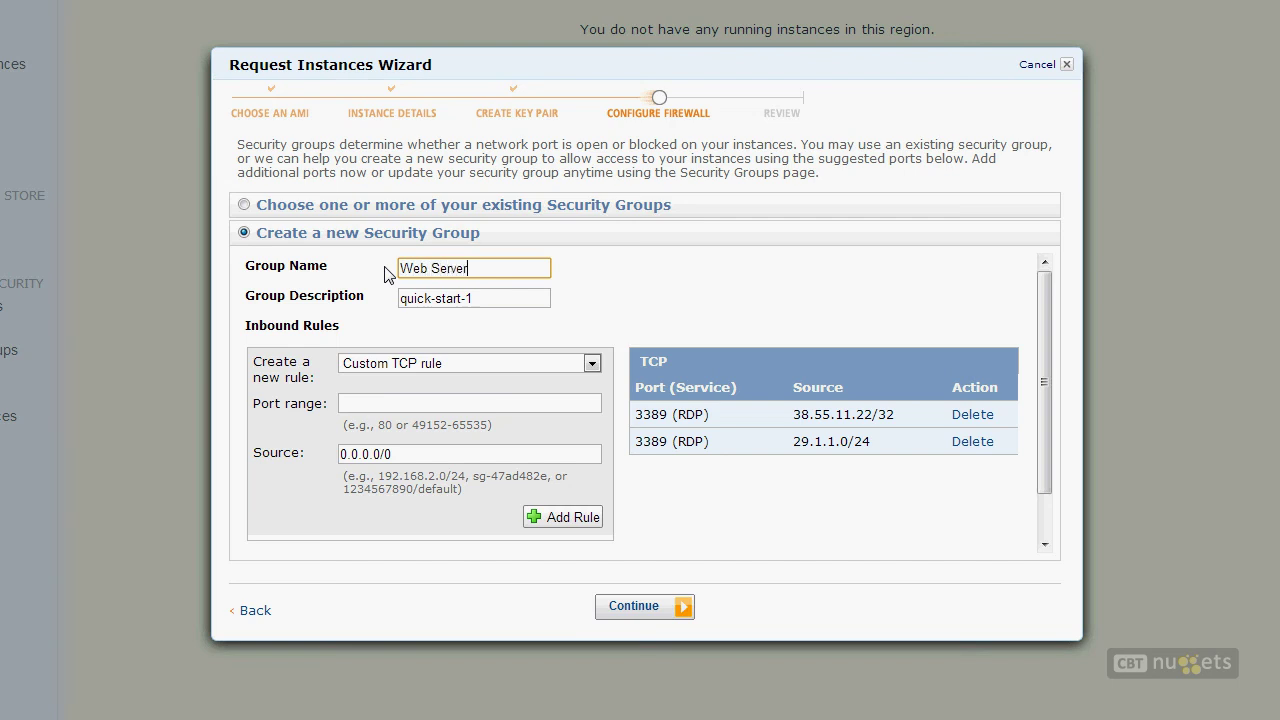
text( Template)
key(Tab)
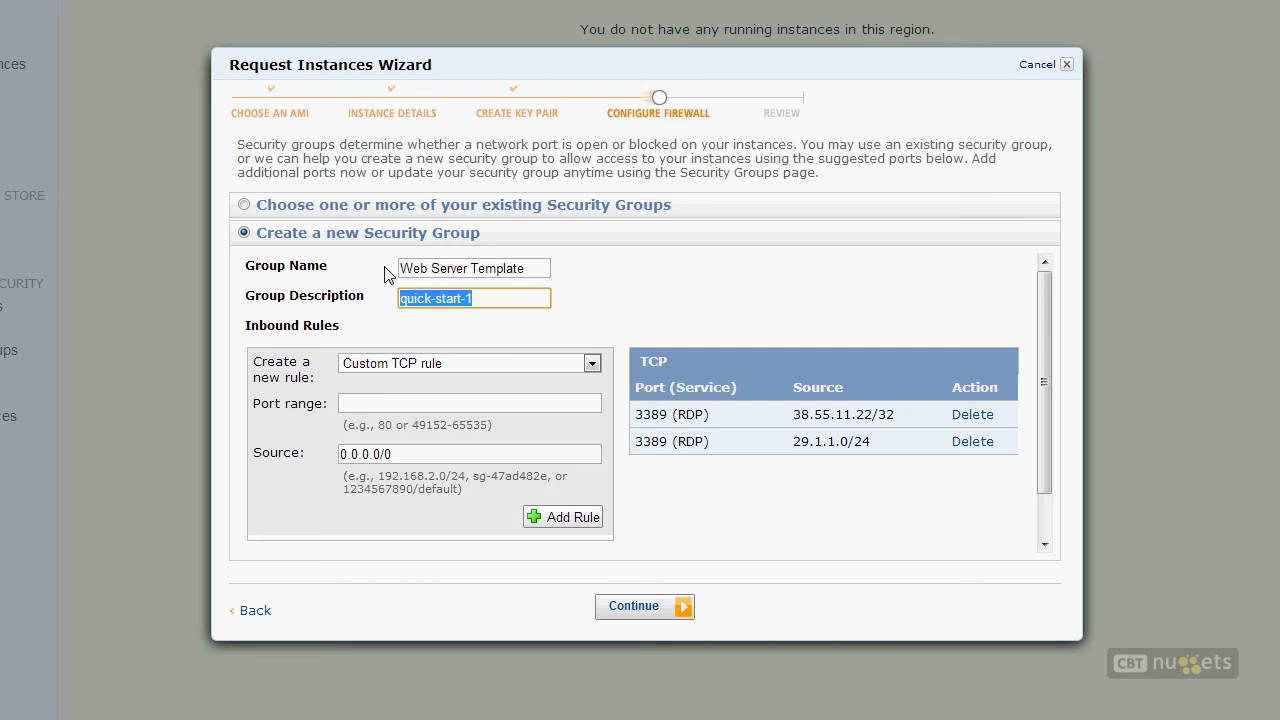
key(BackSpace)
text(Duh)
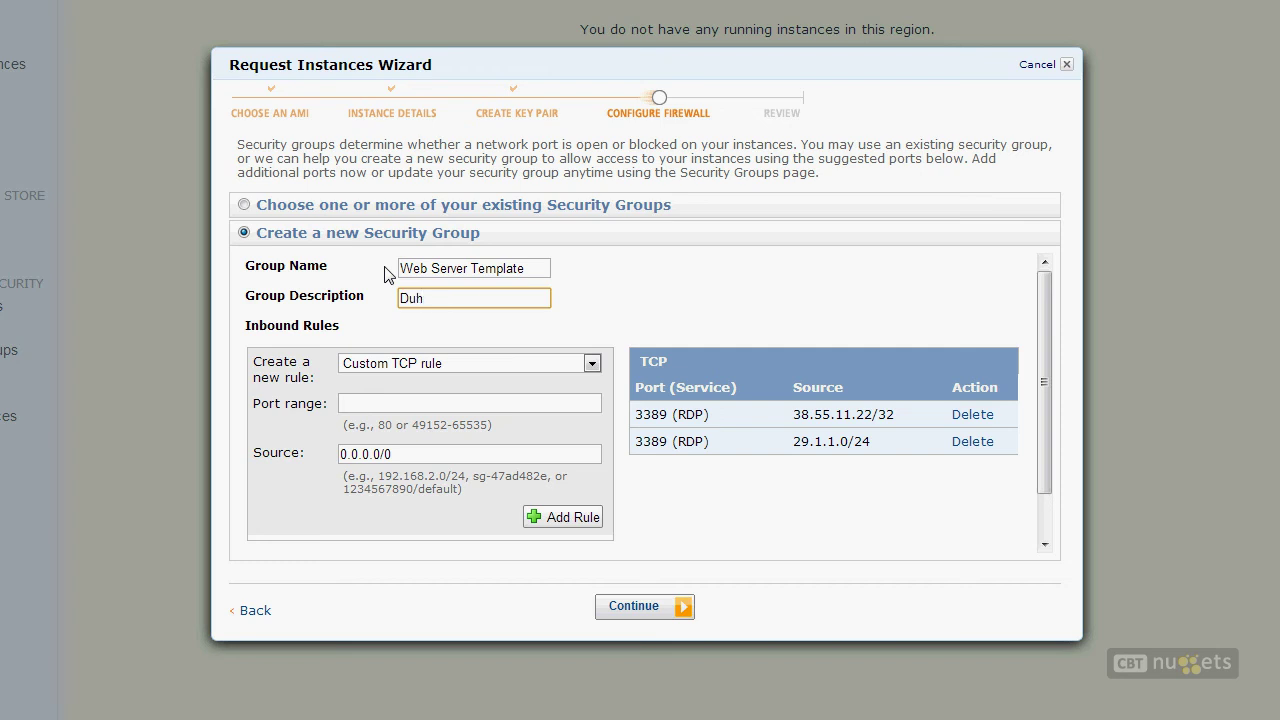
click(404, 368)
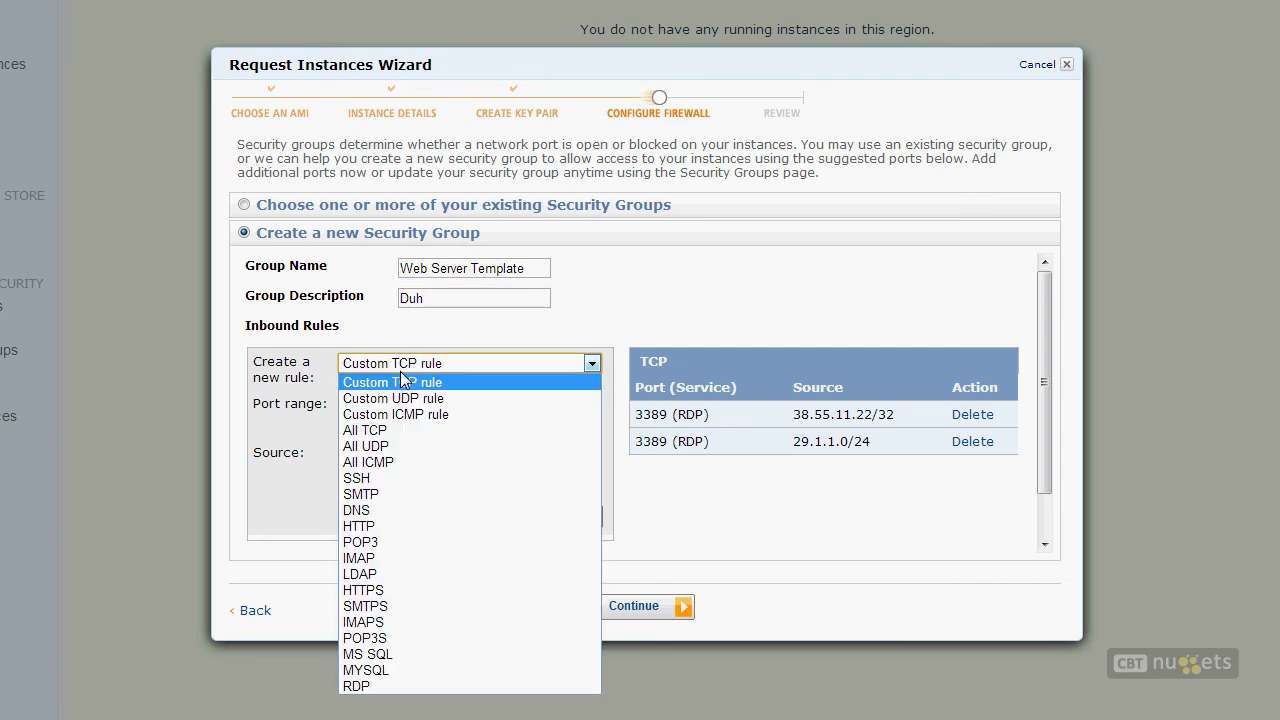
Step: Add HTTP port 80 and HTTPS port 443 rules open to 0.0.0.0/0
click(410, 526)
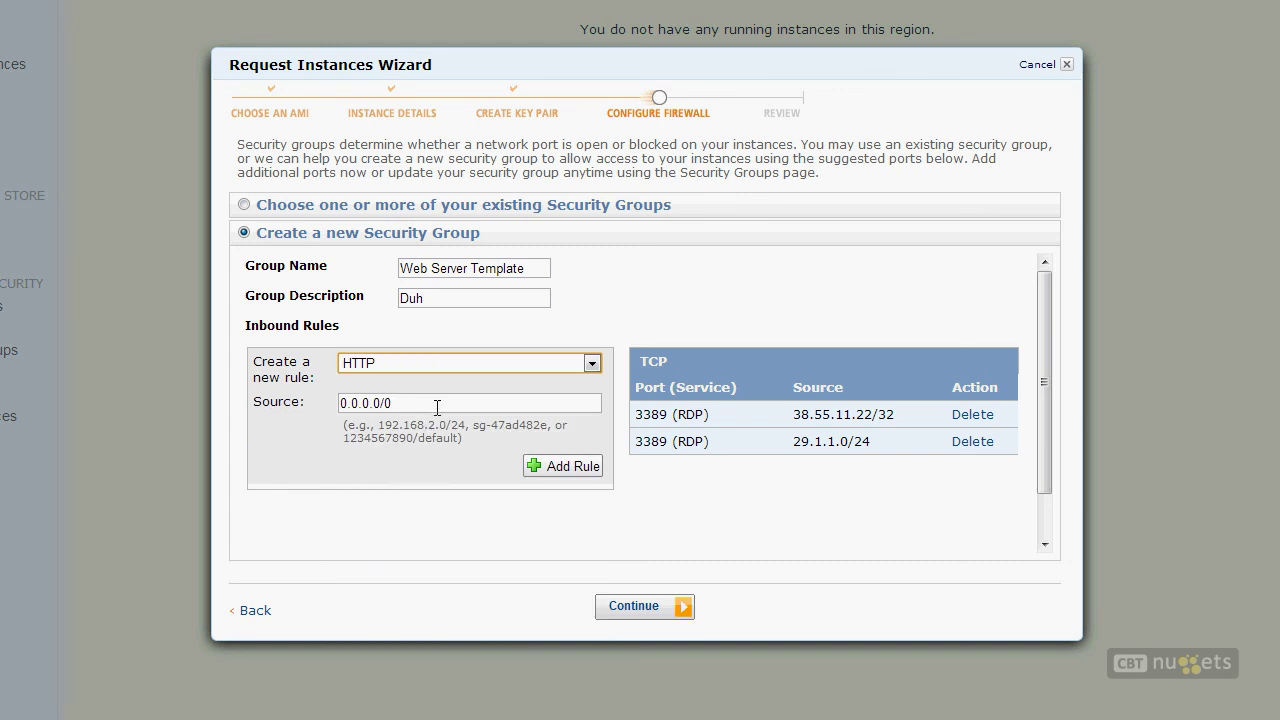
click(569, 465)
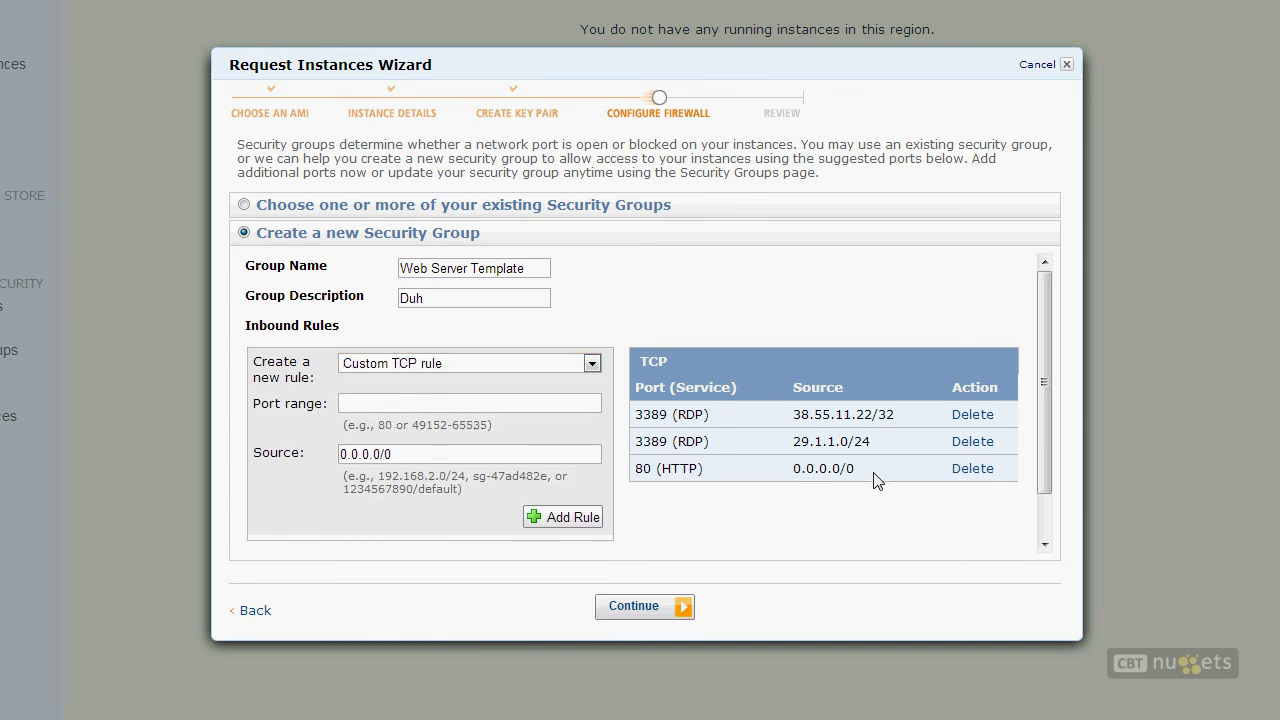
click(451, 365)
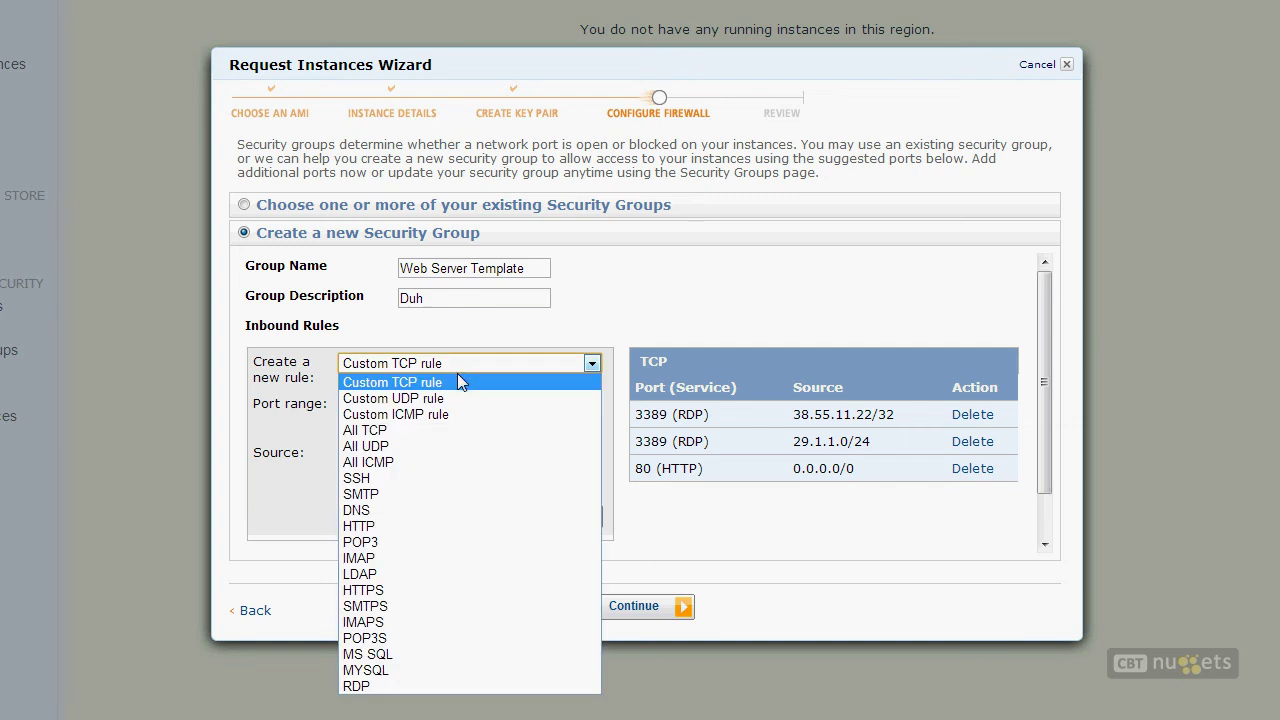
click(376, 589)
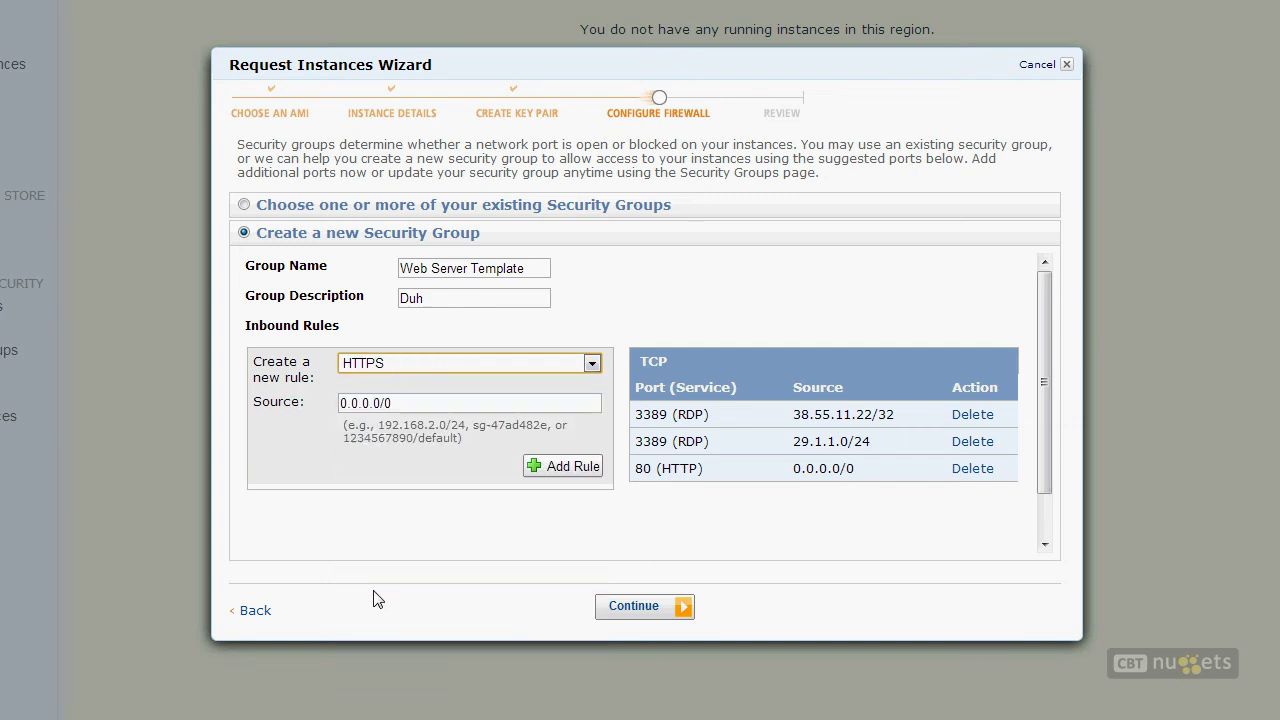
click(588, 466)
Step: Add a custom TCP rule for port 6392 open to everyone
click(508, 365)
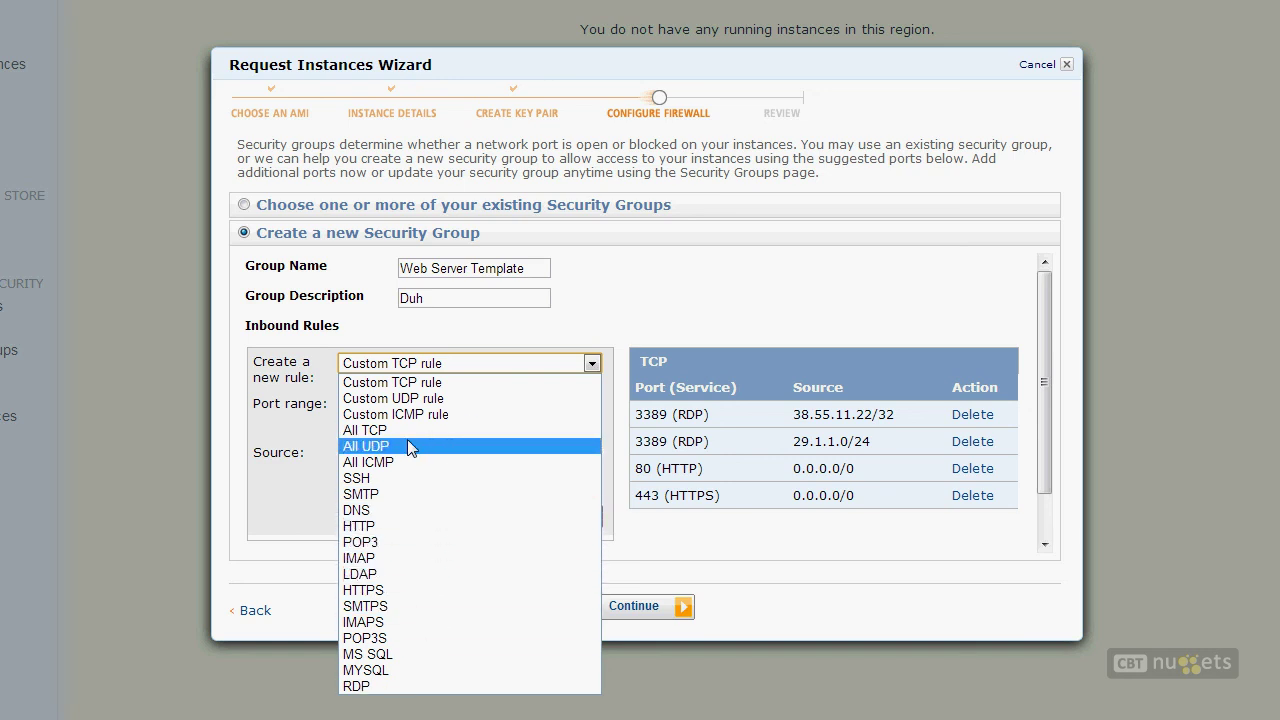
click(450, 381)
click(473, 403)
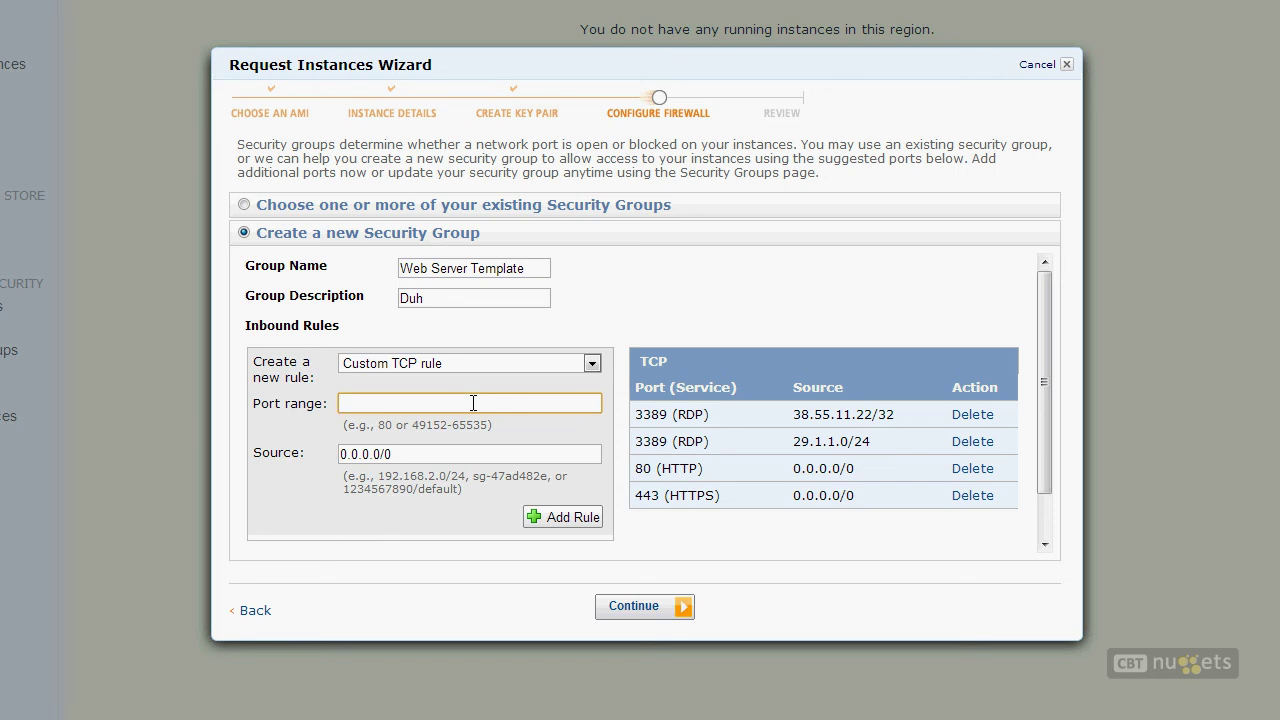
text(6392)
click(592, 518)
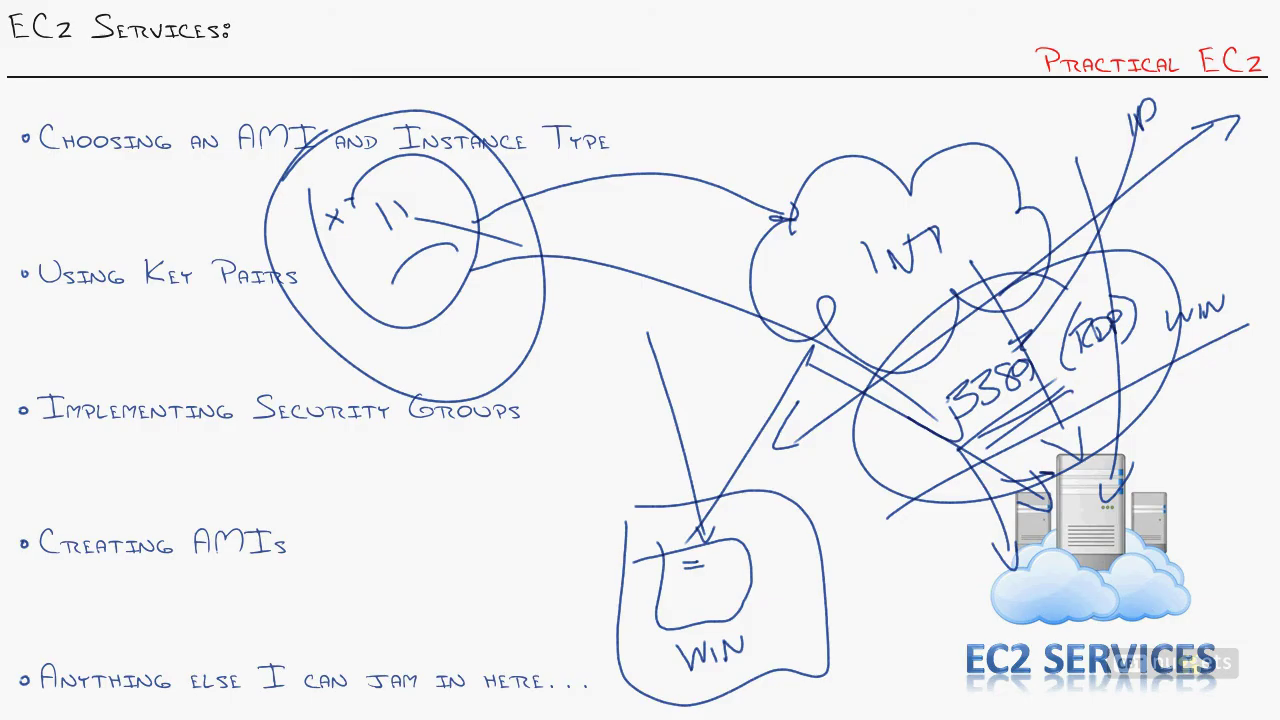
Step: Clear the old ink and draw crossing arrows toward the server picture
key(e)
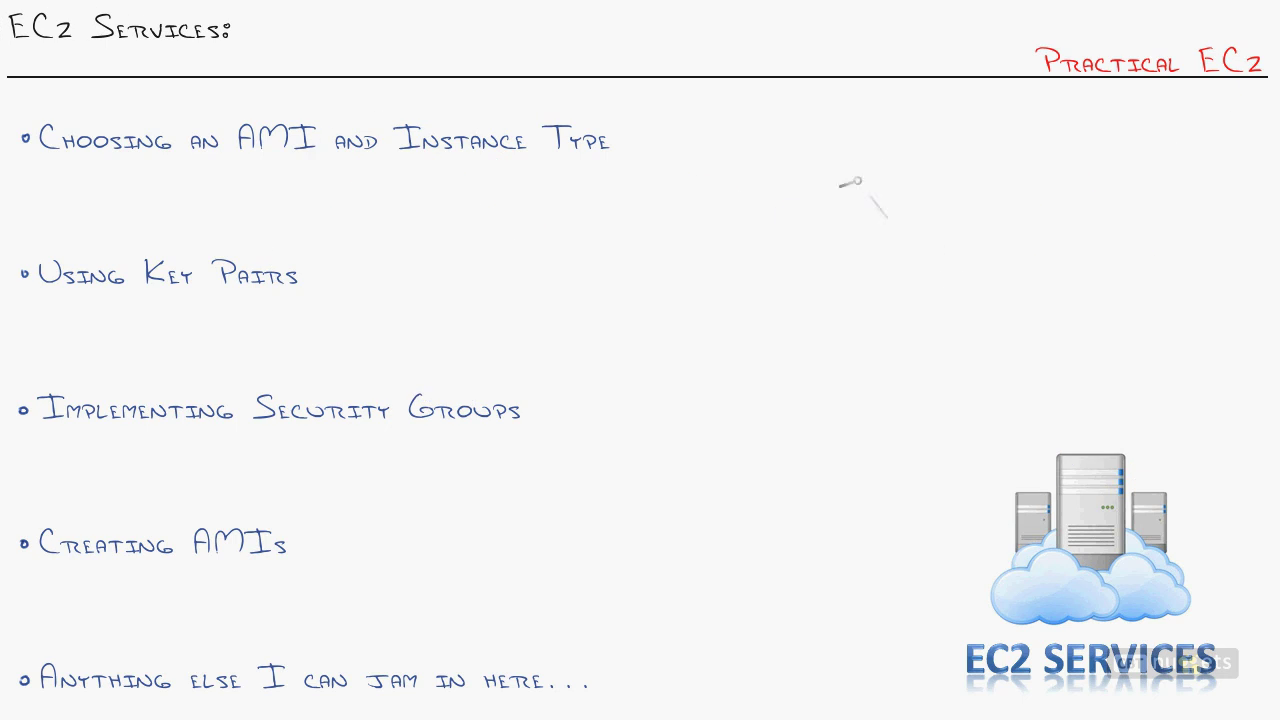
drag(782, 106, 1030, 404)
drag(1228, 347, 920, 545)
drag(1005, 406, 1060, 382)
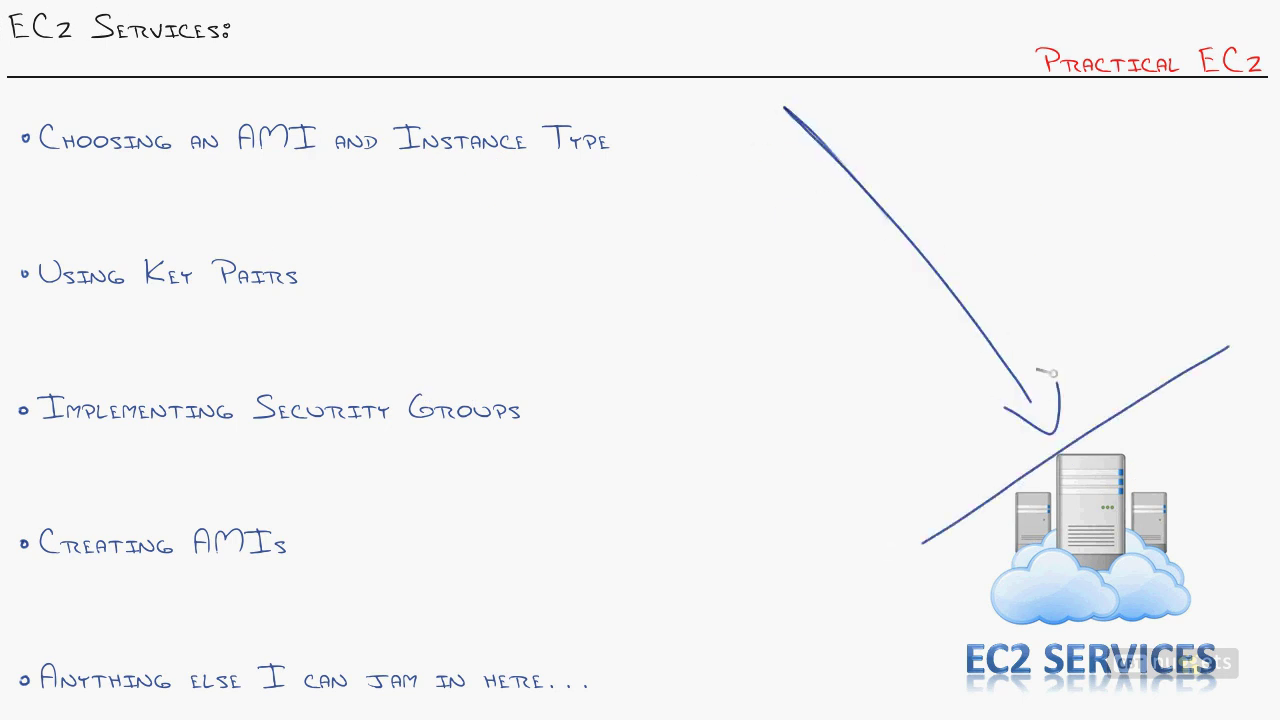
drag(1251, 625, 1088, 272)
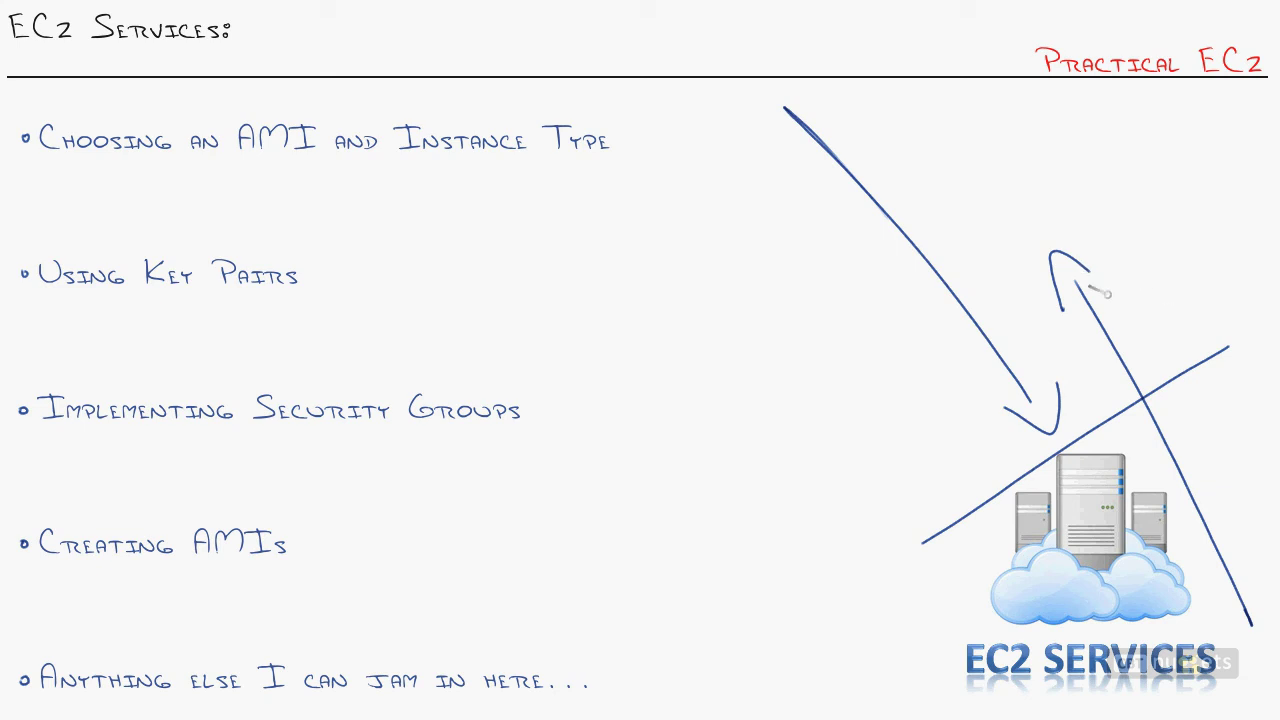
Step: Write FULL beside the diagonal, circle the server and cloud picture, and write VPC
mouse_move(1172, 420)
mouse_down()
mouse_move(1204, 432)
mouse_move(1226, 418)
mouse_up()
mouse_move(1072, 449)
mouse_down()
mouse_move(1055, 700)
mouse_move(1050, 440)
mouse_up()
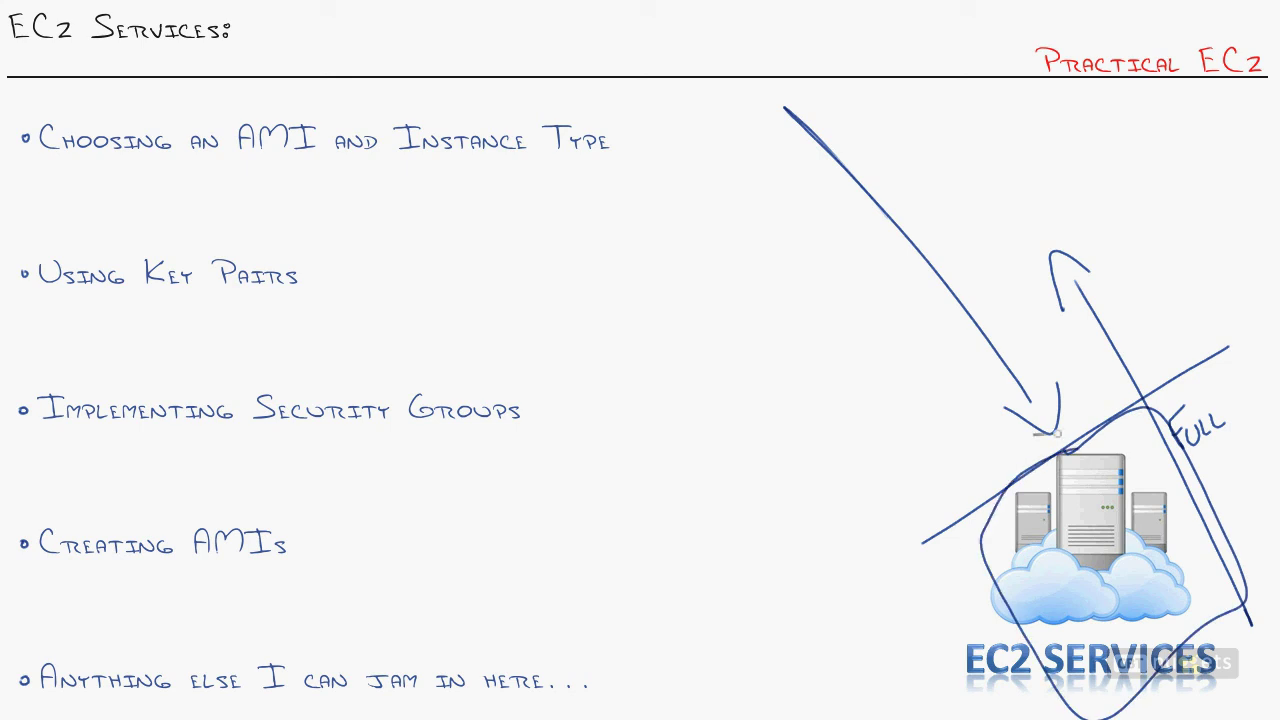
drag(1022, 206, 1098, 206)
drag(788, 209, 796, 228)
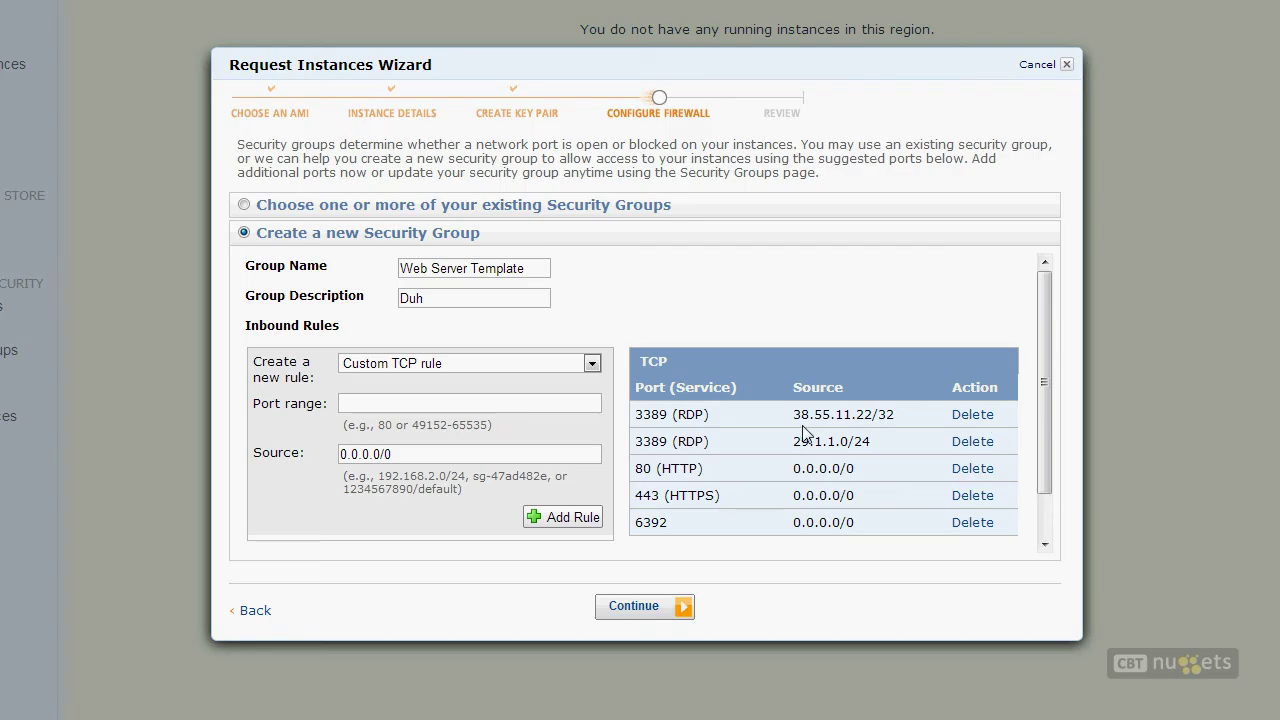
Step: Add an RDP rule open to 0.0.0.0/0
click(440, 364)
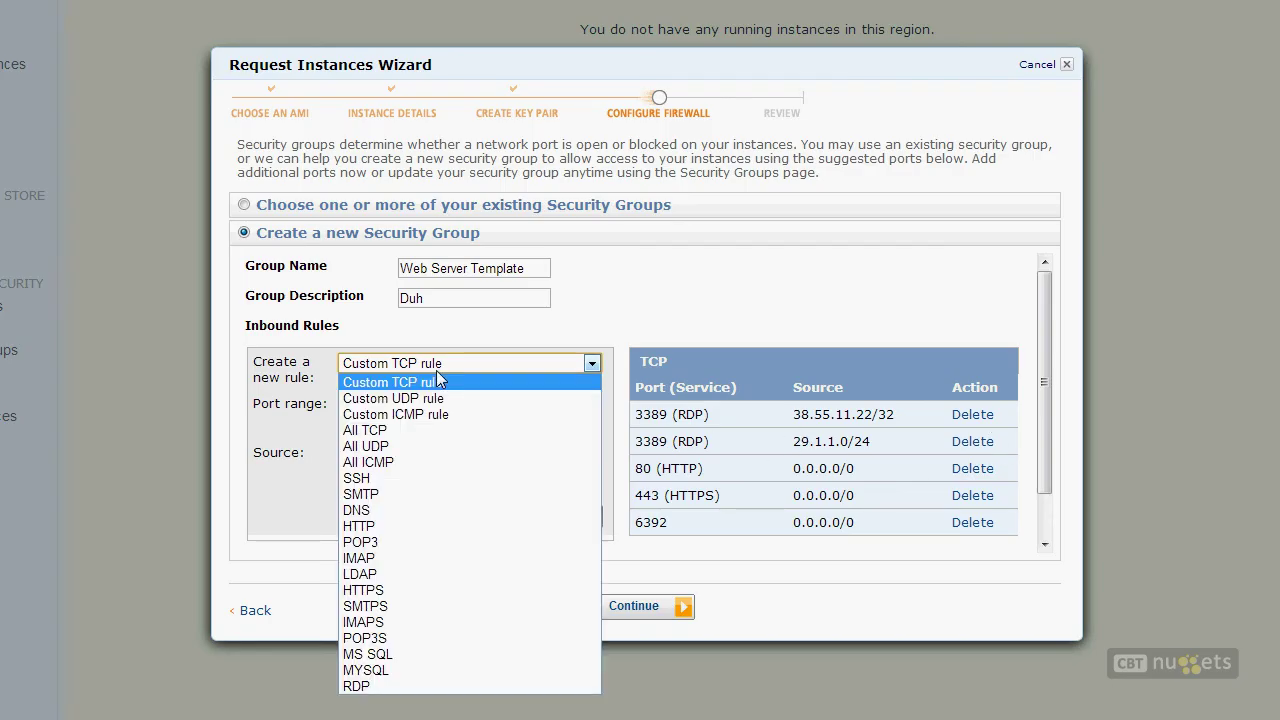
click(357, 686)
right_click(565, 470)
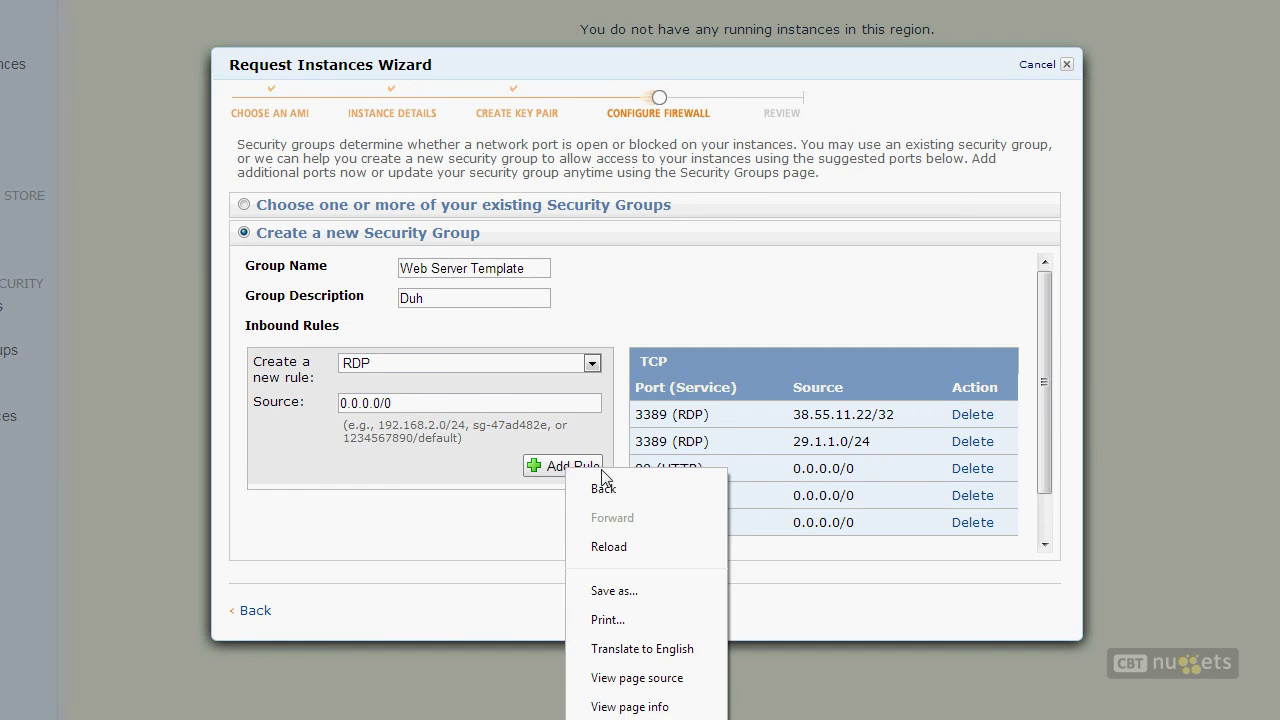
click(552, 470)
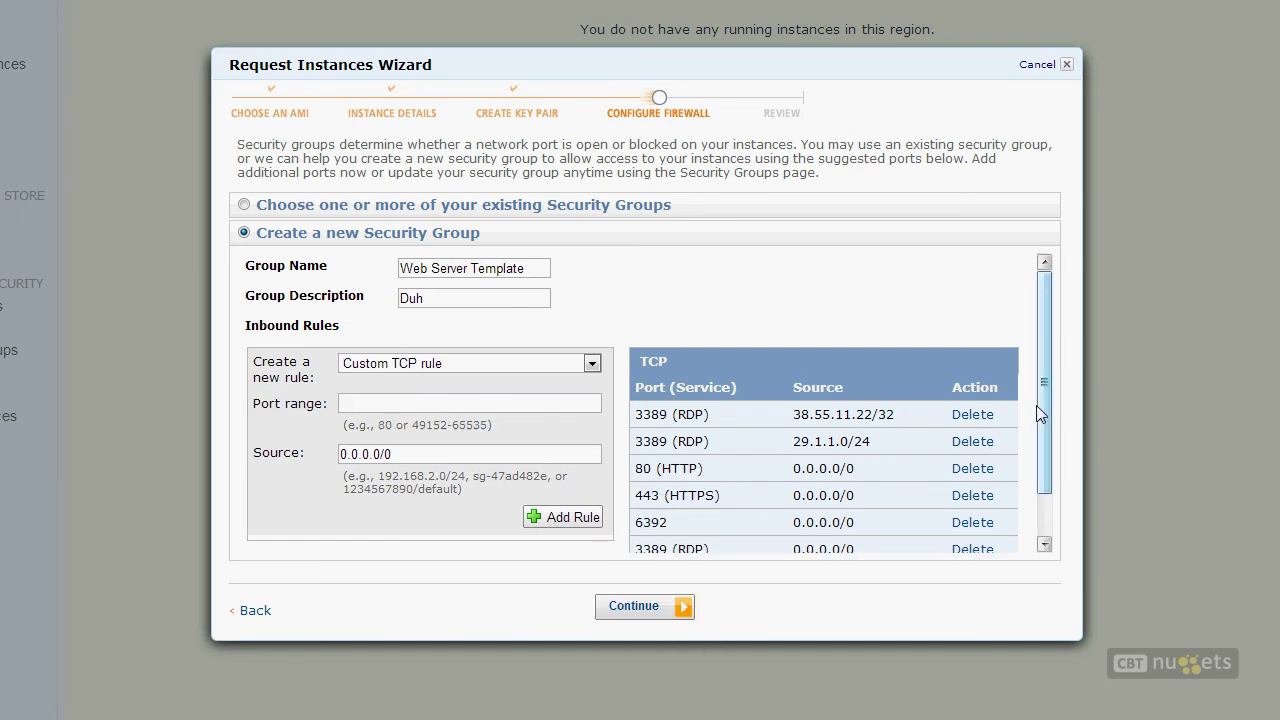
Step: Delete the 38.55.11.22/32 and 29.1.1.0/24 RDP rules and select the Web Server Template name
scroll(1045, 410, down, 2)
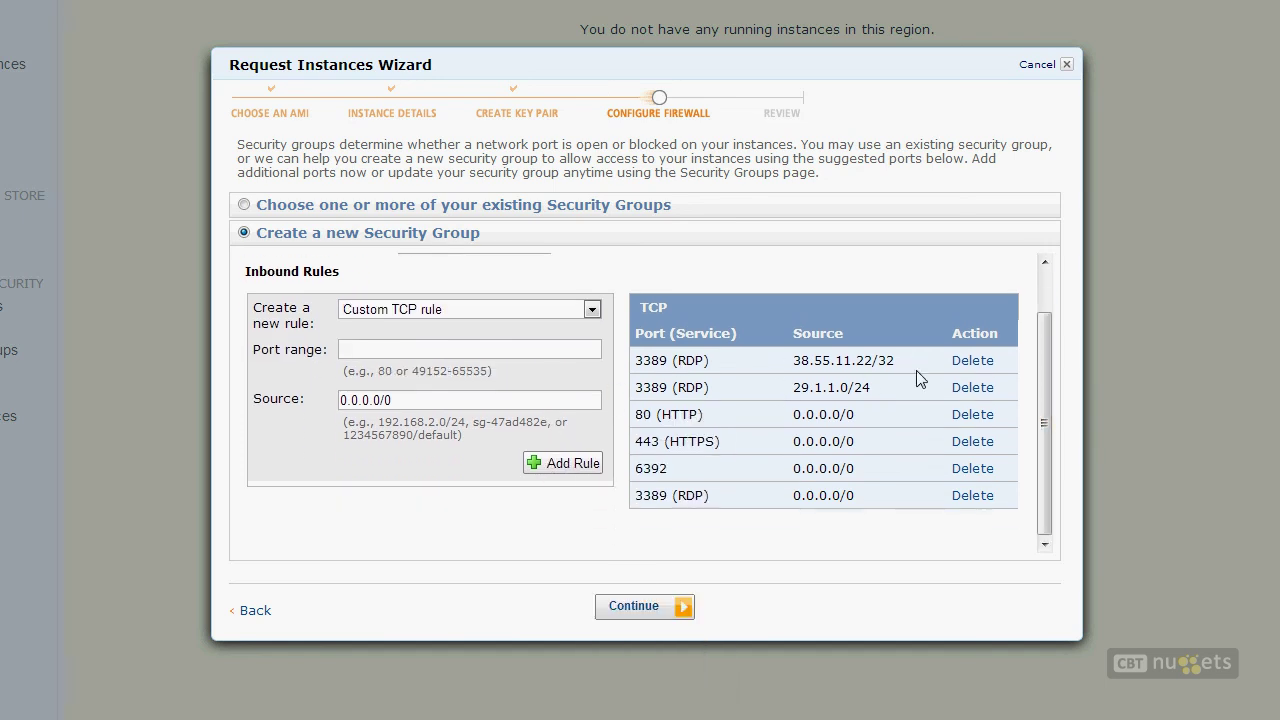
click(970, 362)
click(968, 362)
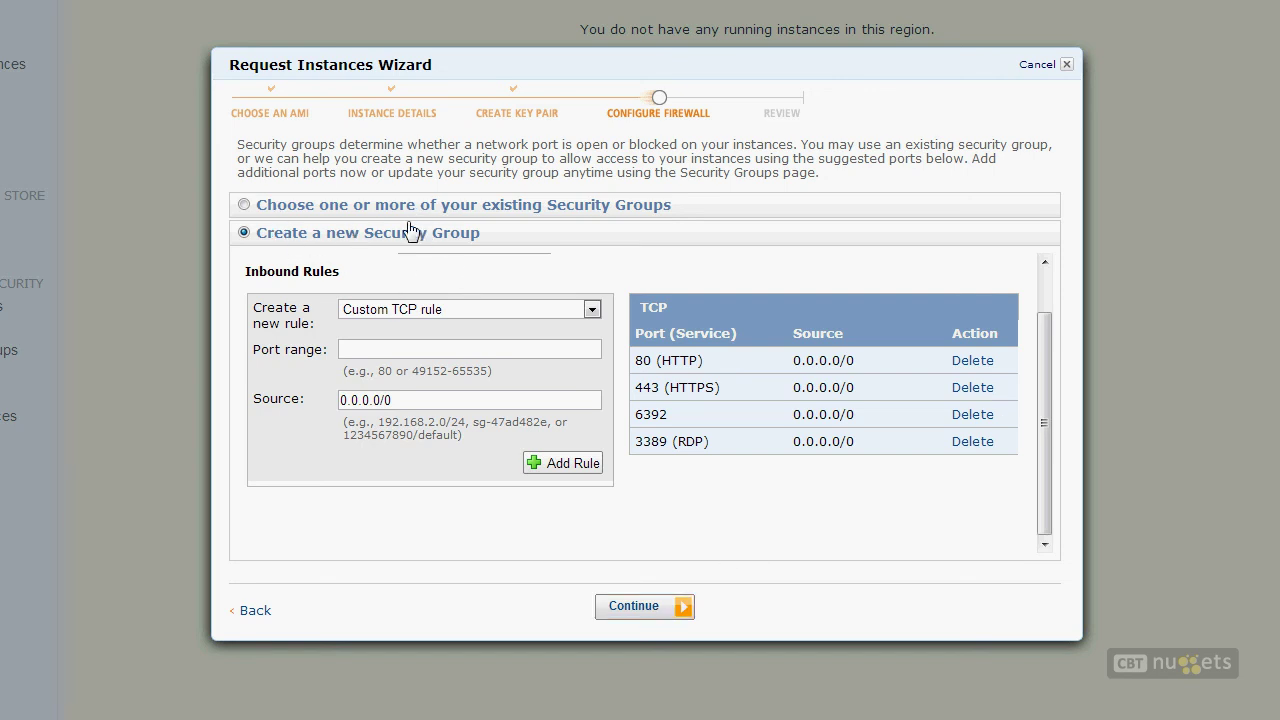
click(1043, 279)
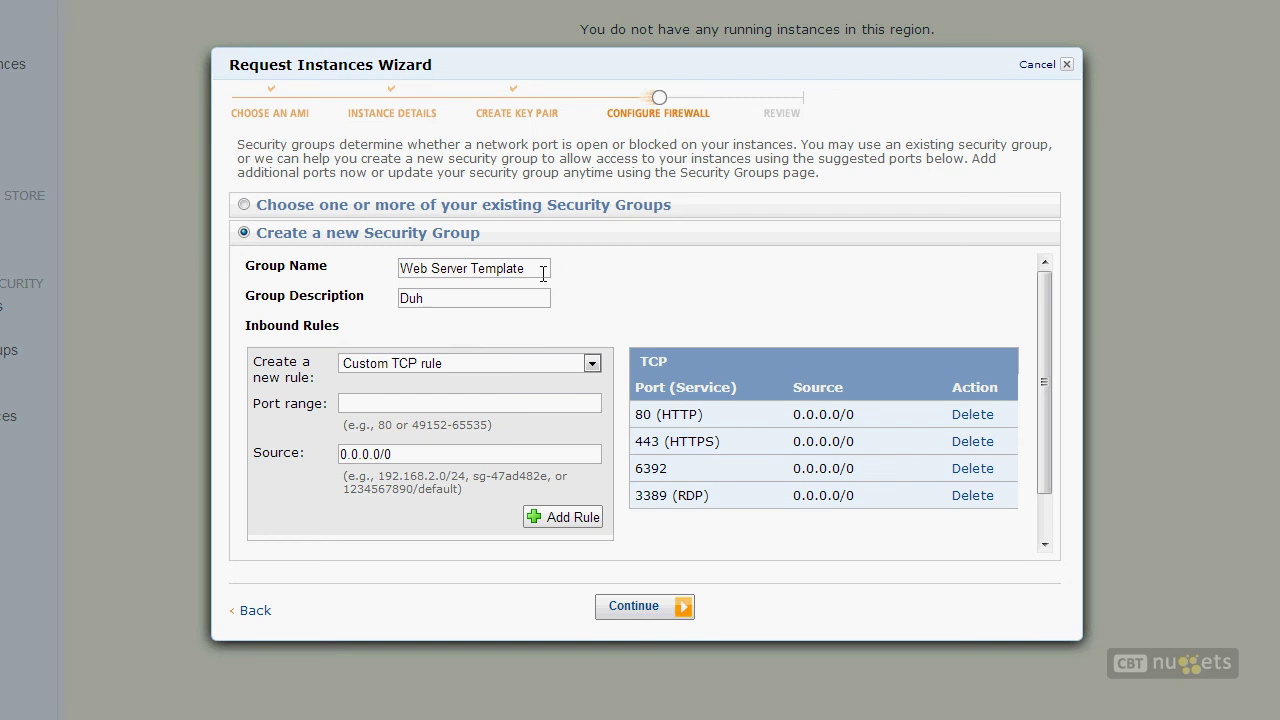
drag(543, 271, 272, 266)
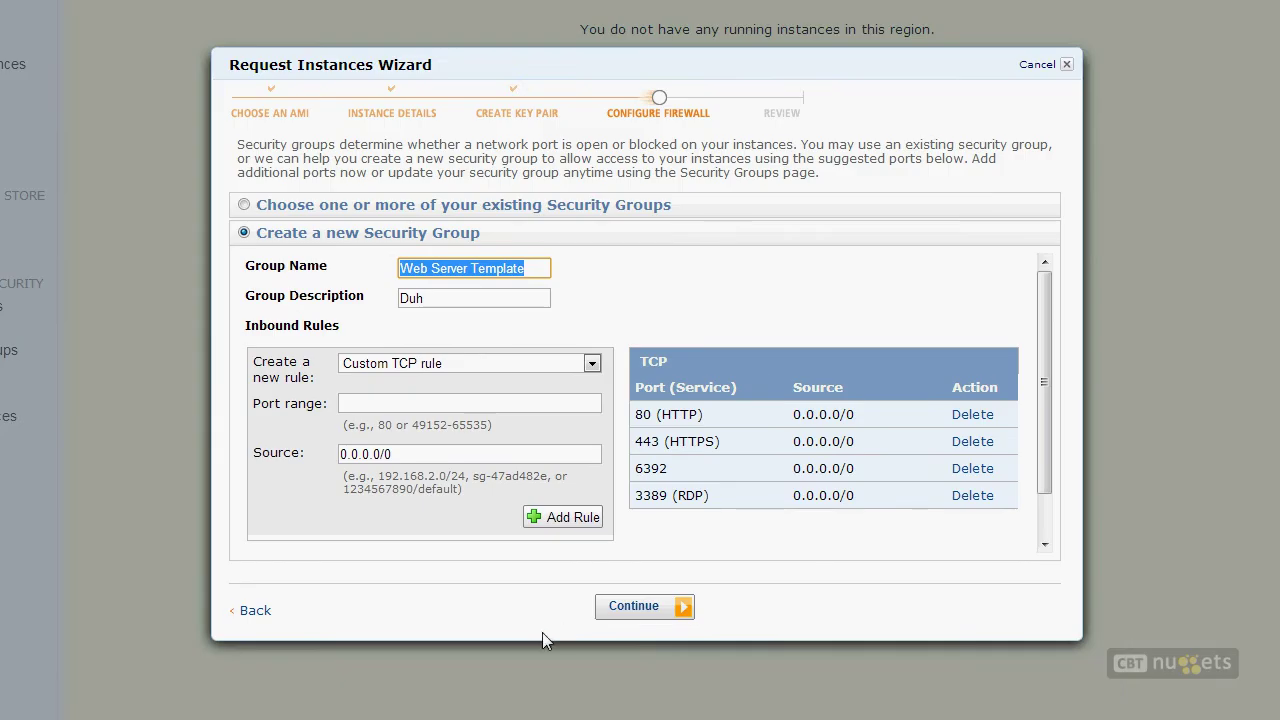
Step: Review the spot request, noting the $0.108 maximum price, and submit it
click(702, 523)
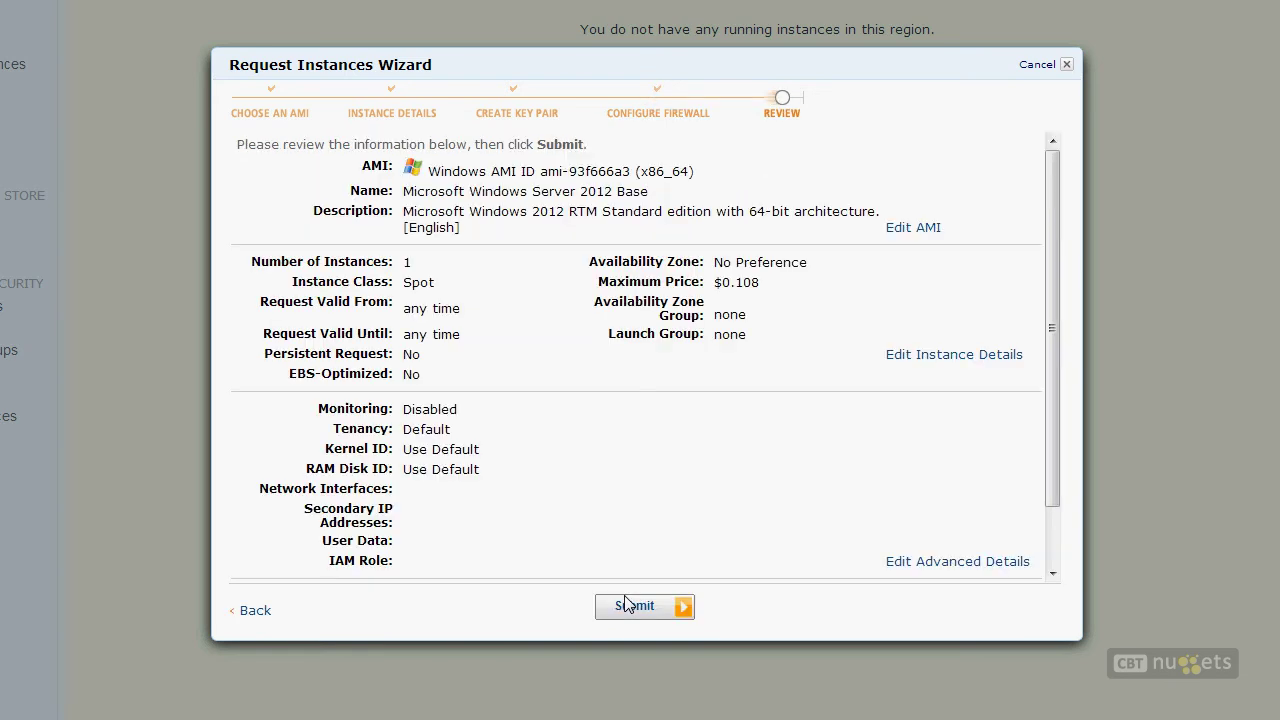
double_click(752, 283)
click(676, 610)
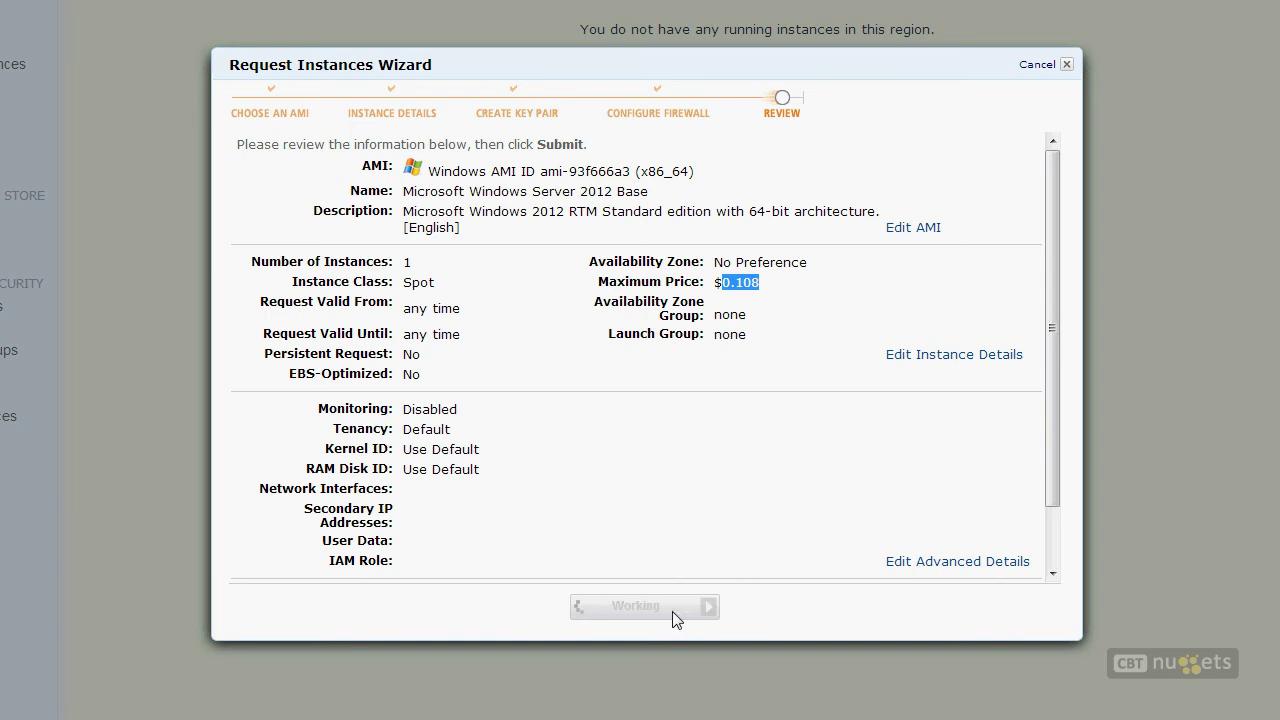
click(616, 280)
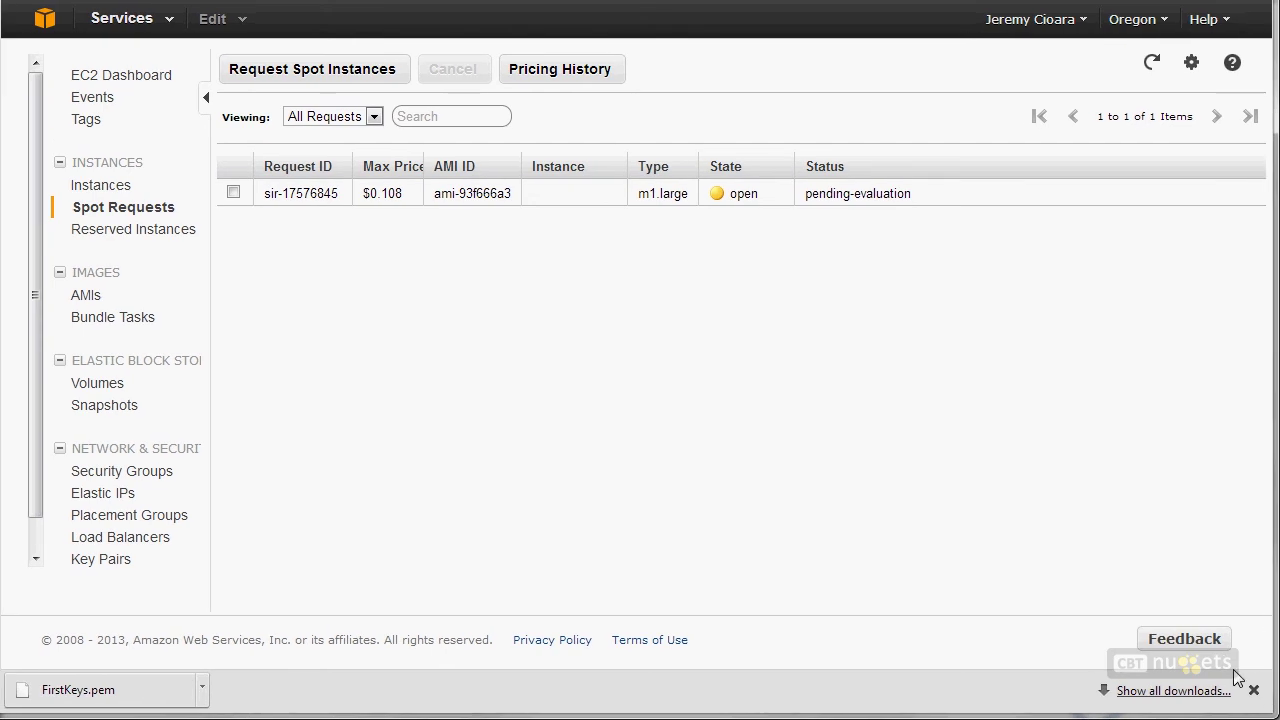
Step: Refresh Spot Requests and check the open request's pending-evaluation status and $0.108 price
click(1255, 693)
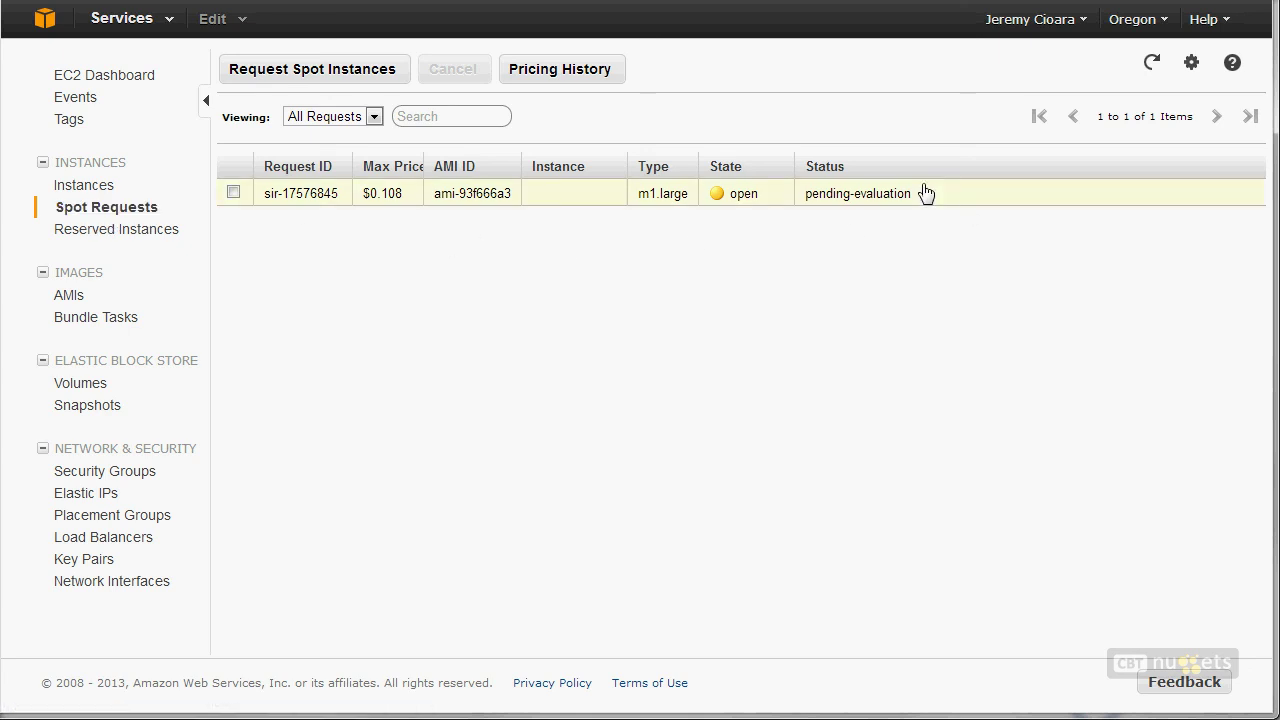
drag(920, 193, 812, 194)
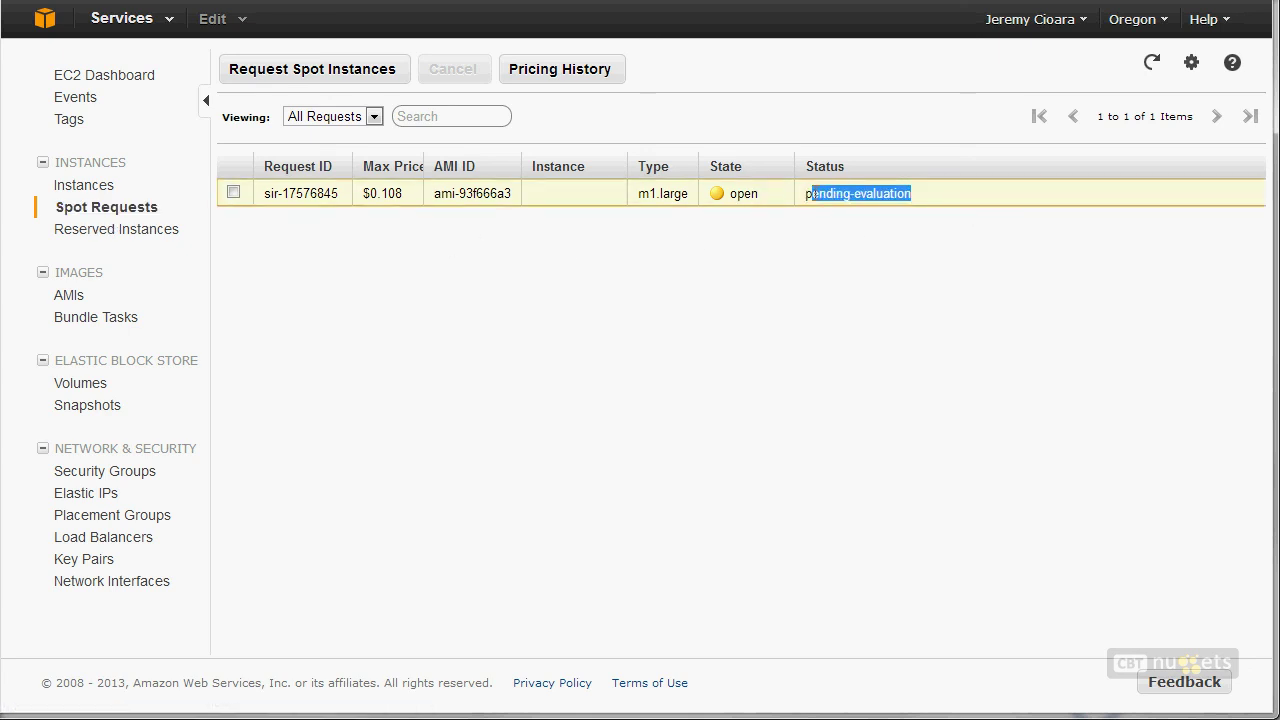
mouse_move(848, 202)
click(1150, 68)
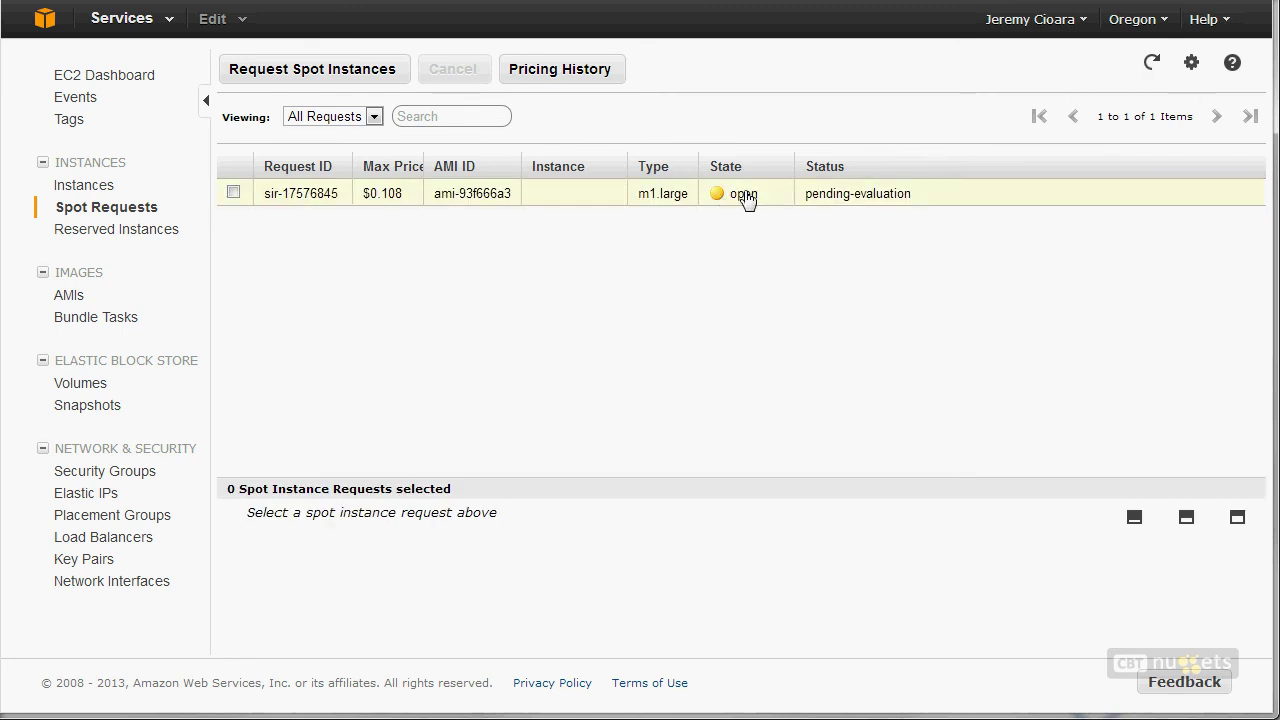
drag(418, 197, 381, 195)
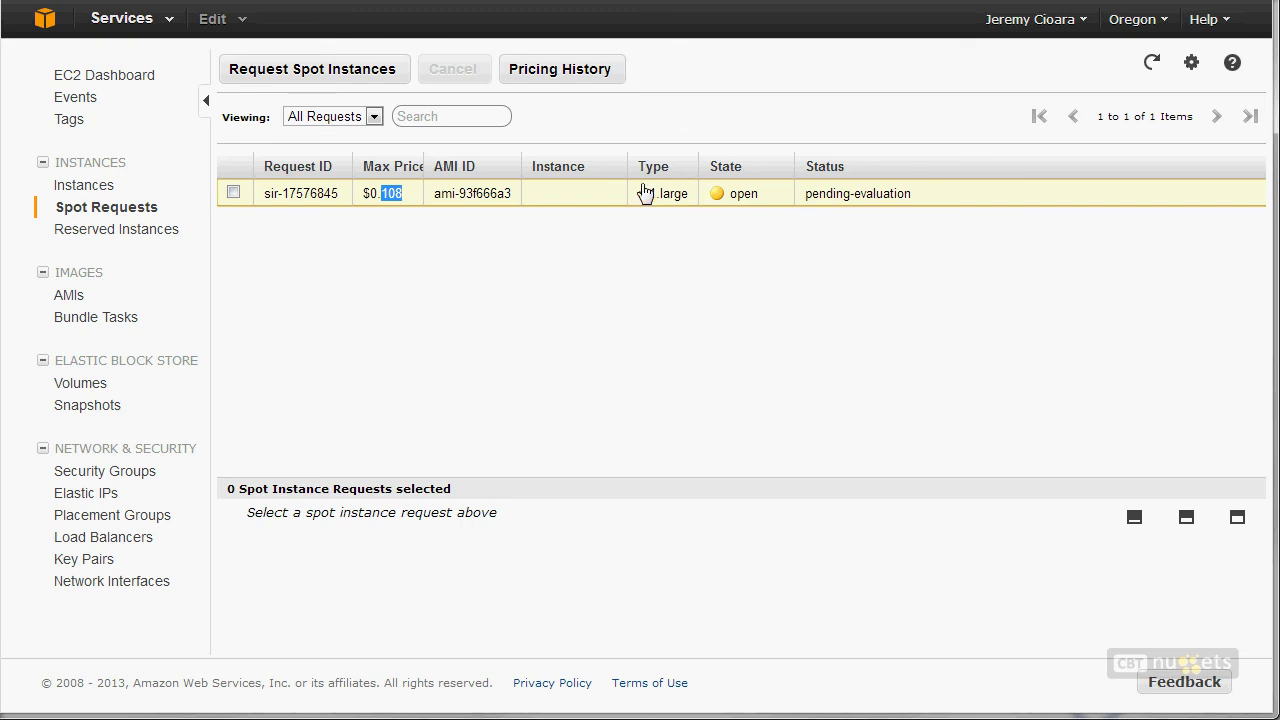
click(110, 190)
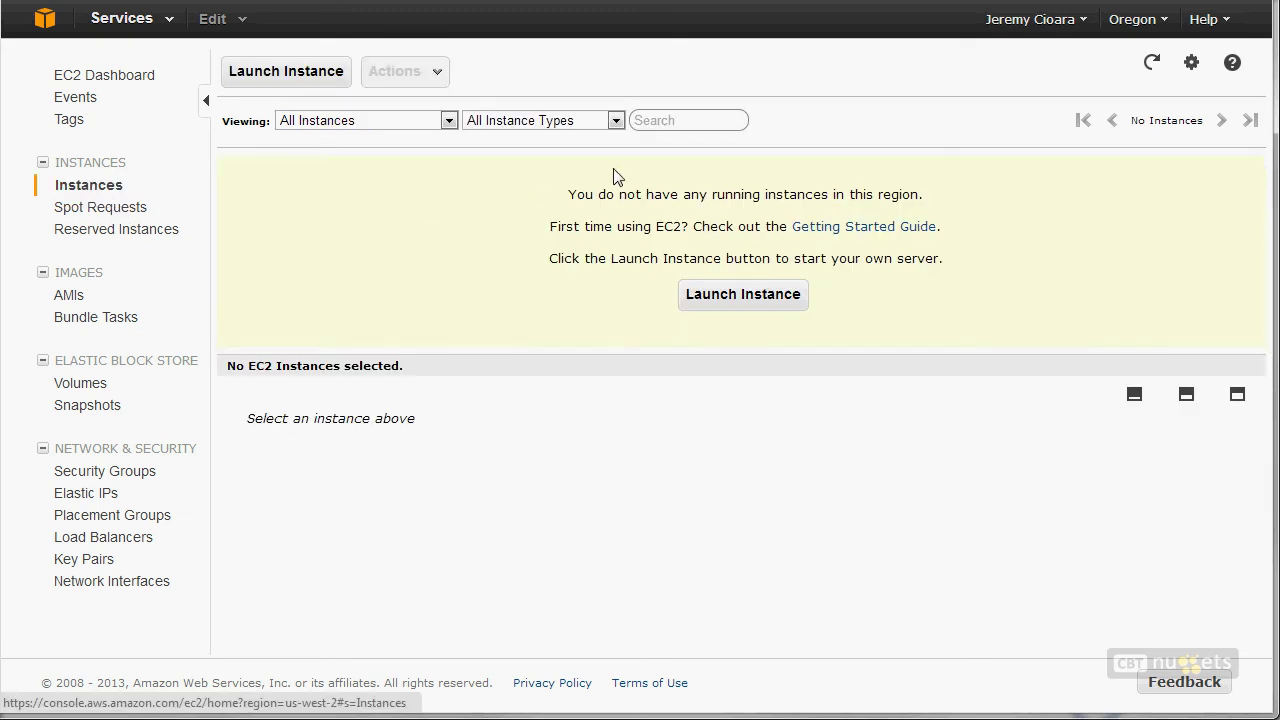
click(147, 209)
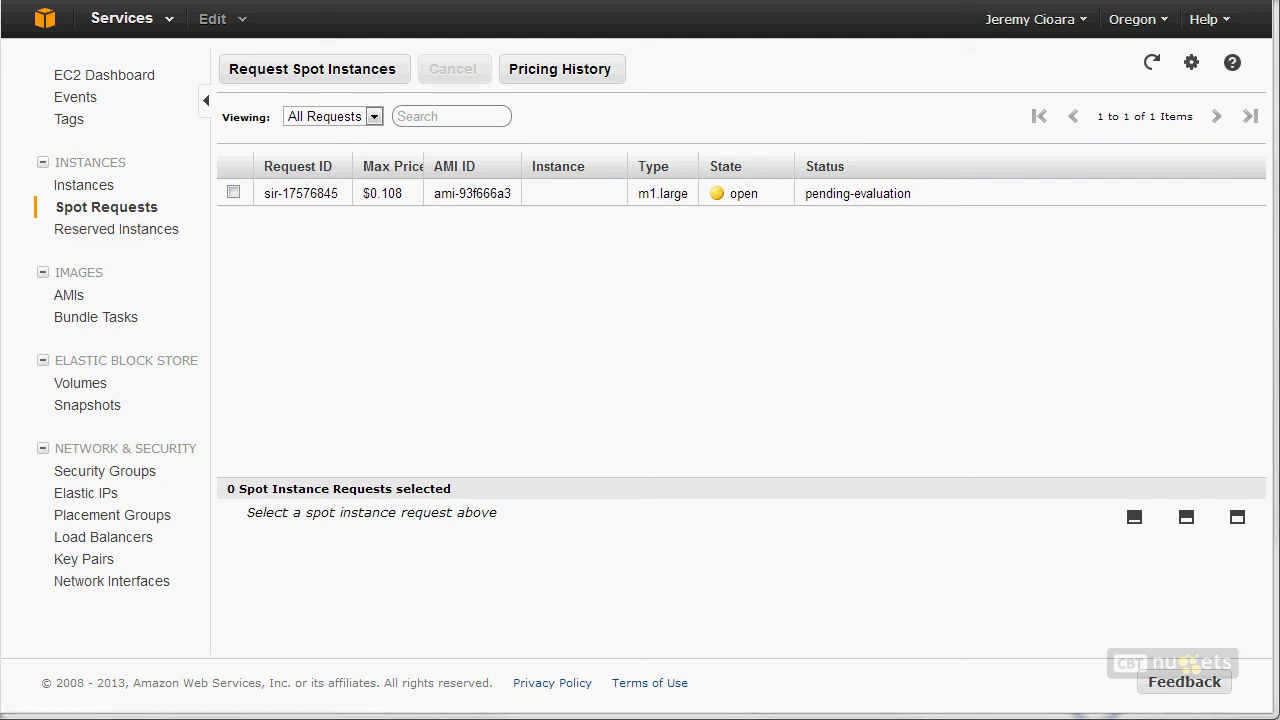
Step: Start purchasing reserved instances and set the instance type to t1.micro
click(146, 232)
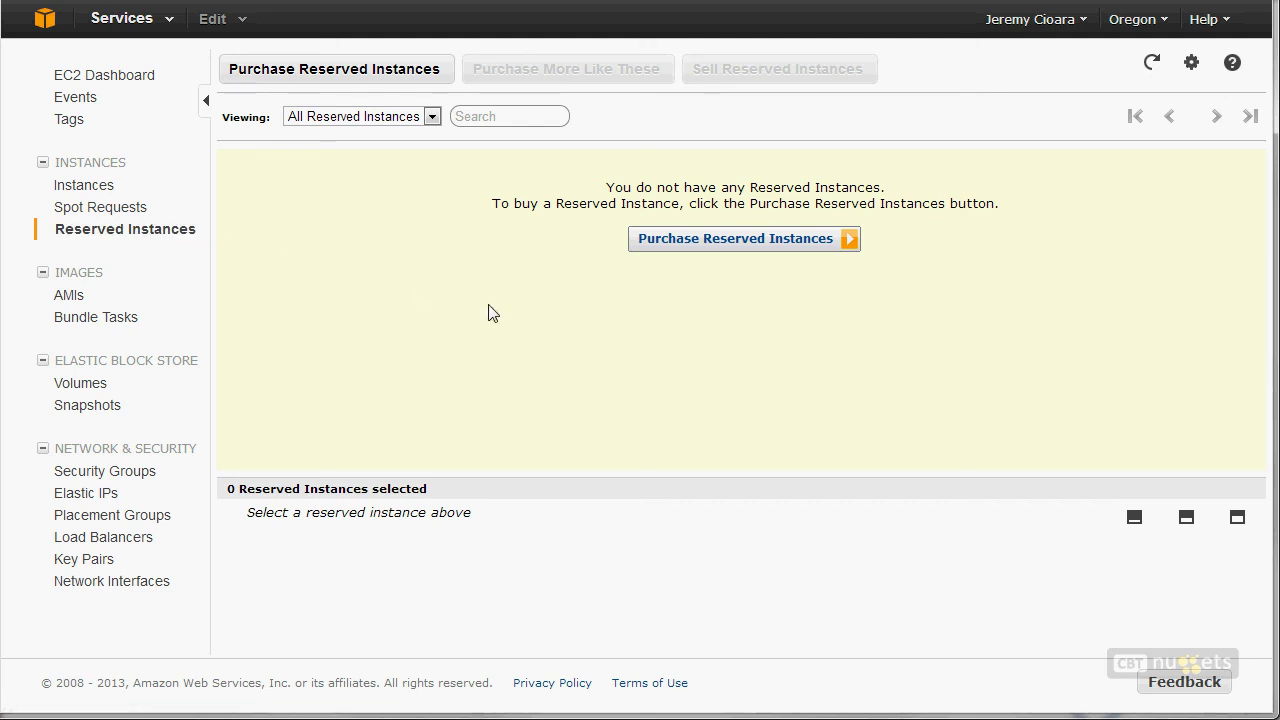
click(790, 245)
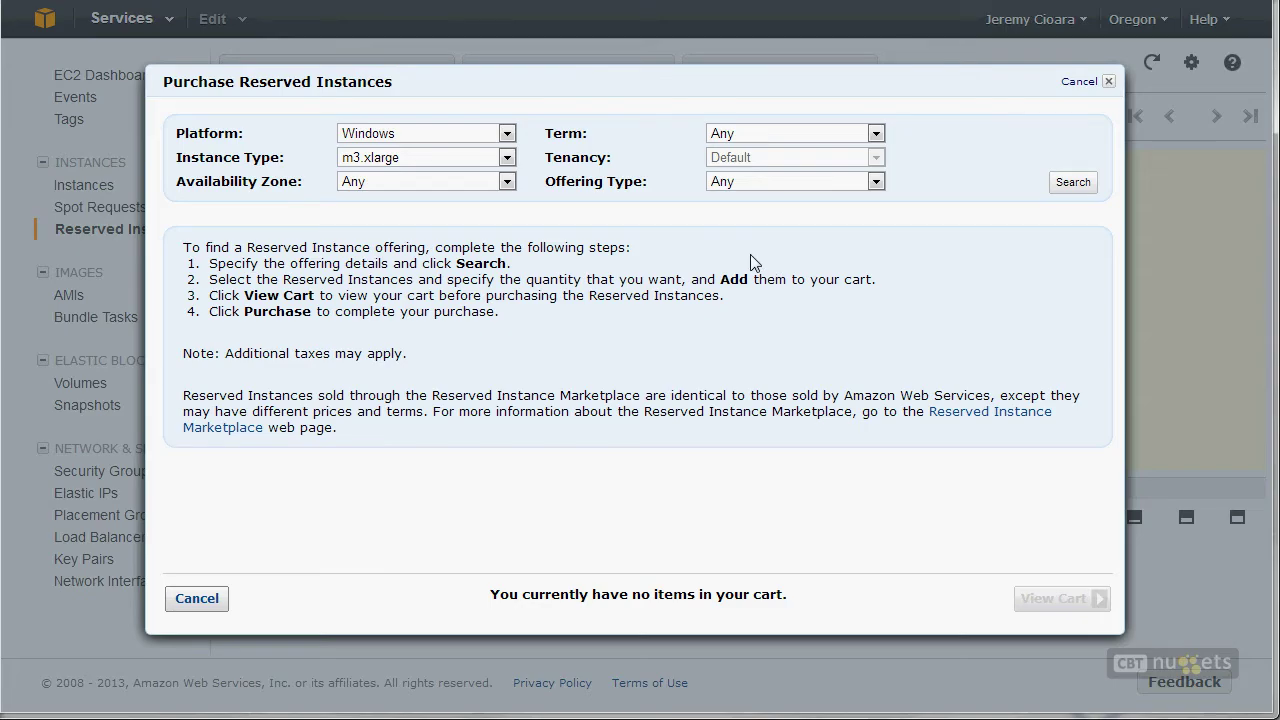
click(392, 157)
click(380, 177)
click(390, 159)
click(380, 209)
click(388, 160)
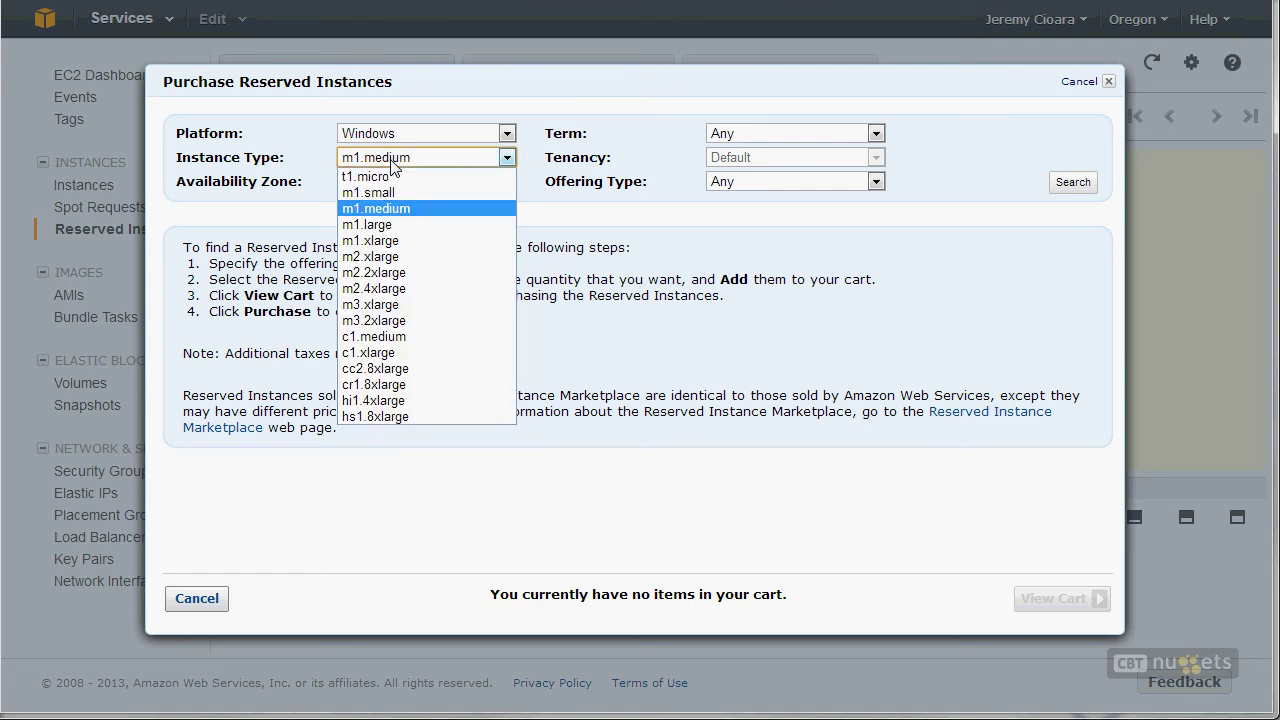
click(368, 191)
key(Up)
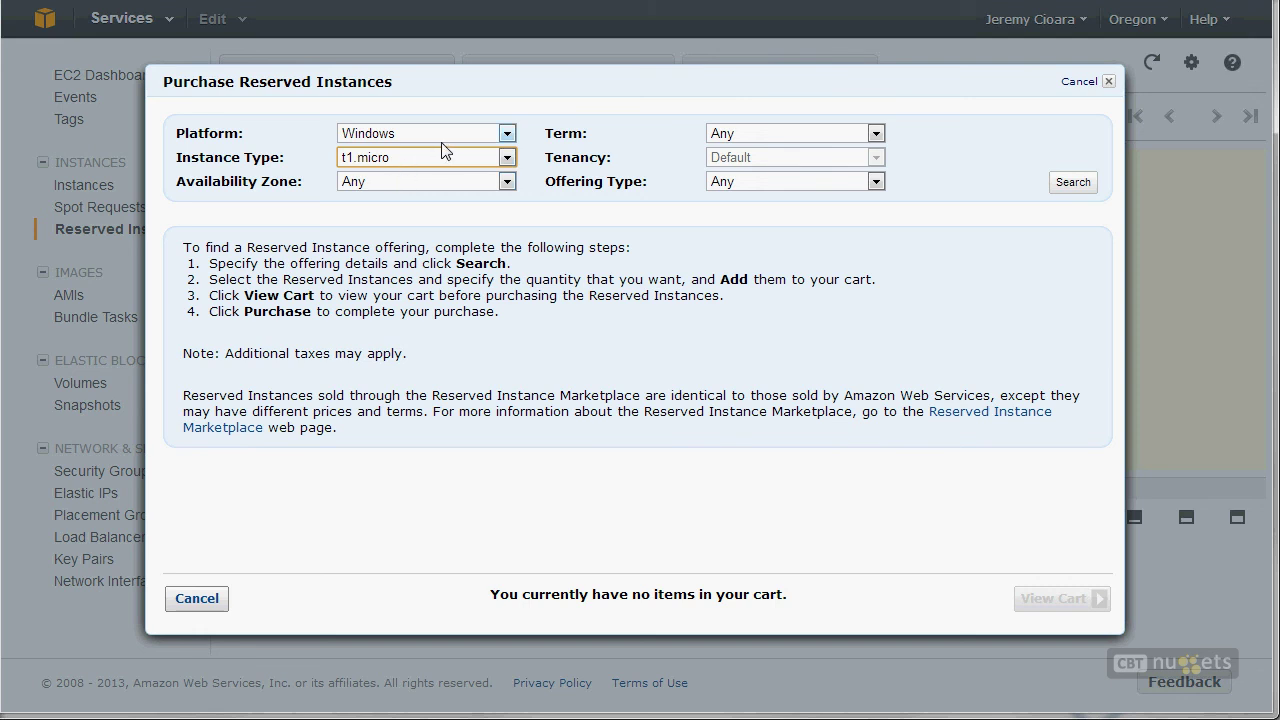
Step: Compare the Windows and Windows (Amazon VPC) platform options, leaving Windows selected
click(505, 138)
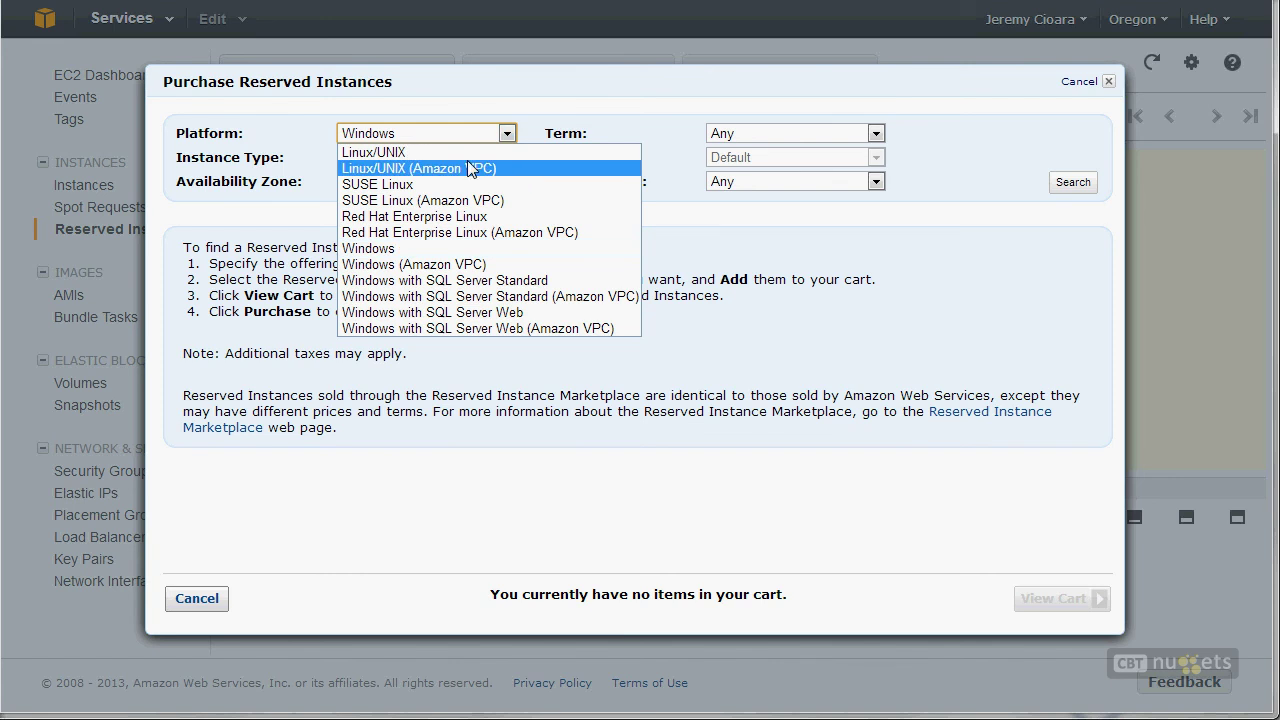
click(398, 264)
click(430, 145)
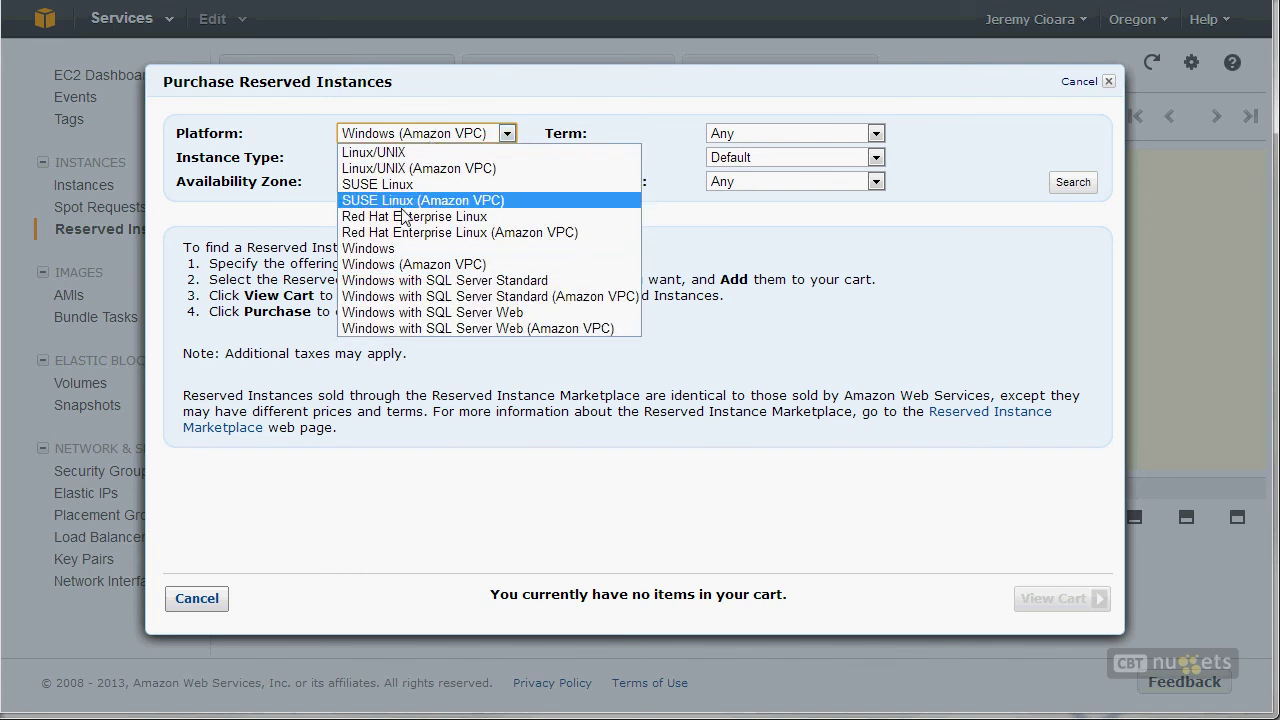
click(392, 250)
click(460, 134)
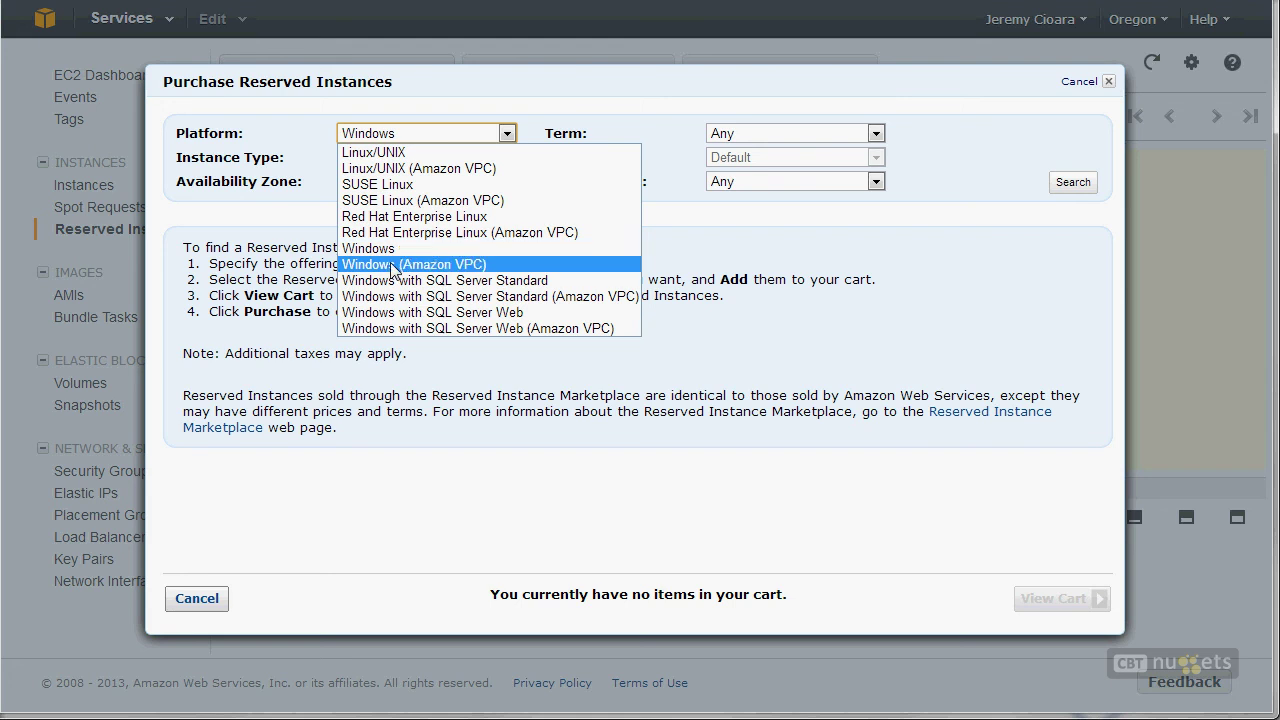
click(394, 266)
click(476, 135)
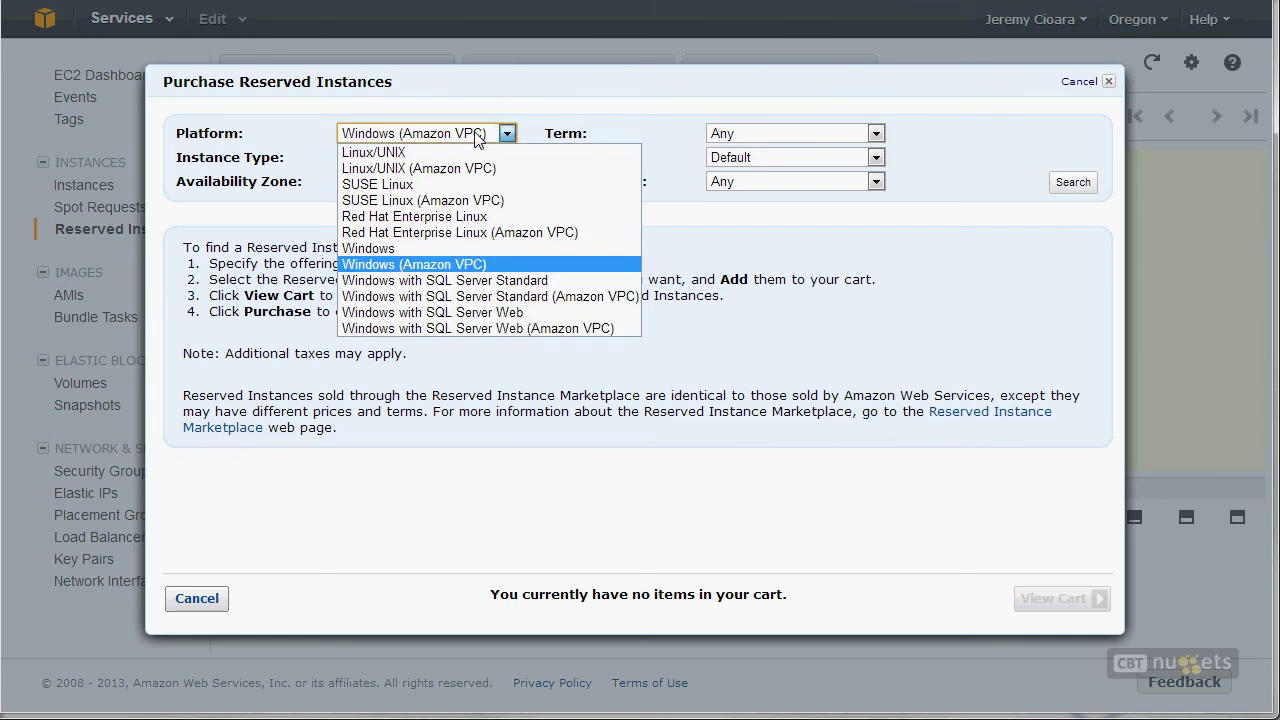
click(400, 246)
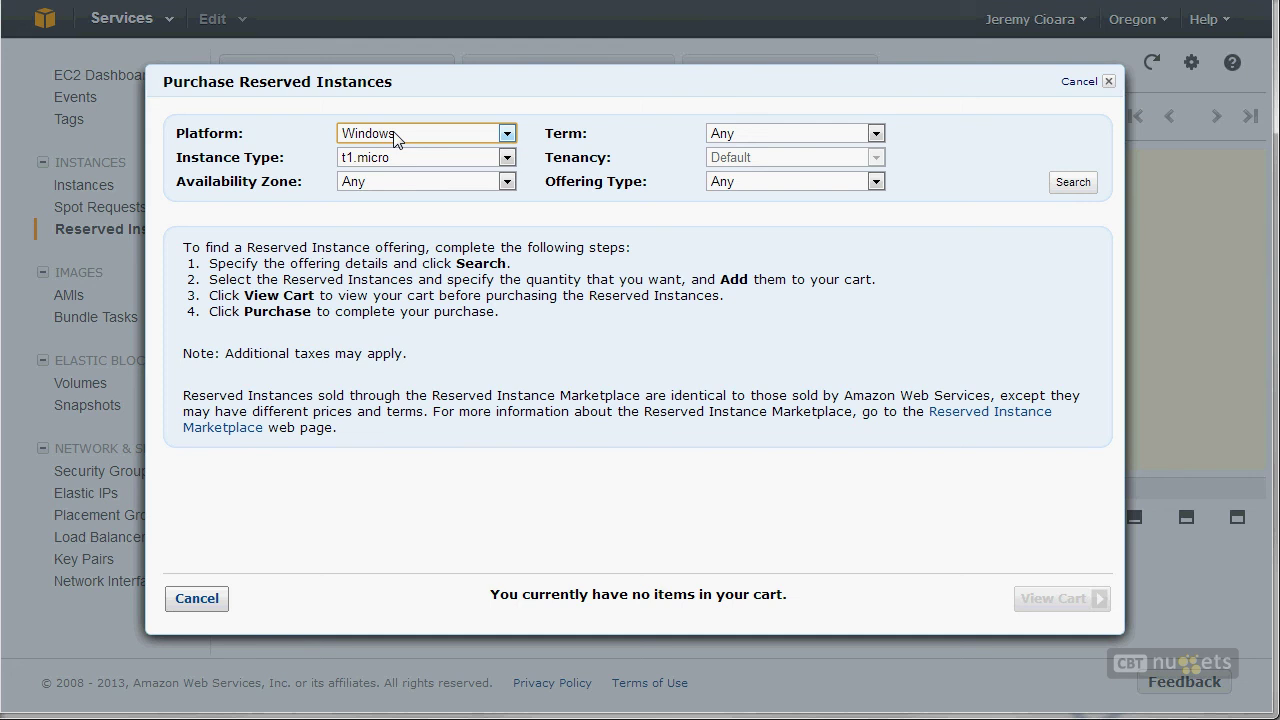
click(395, 135)
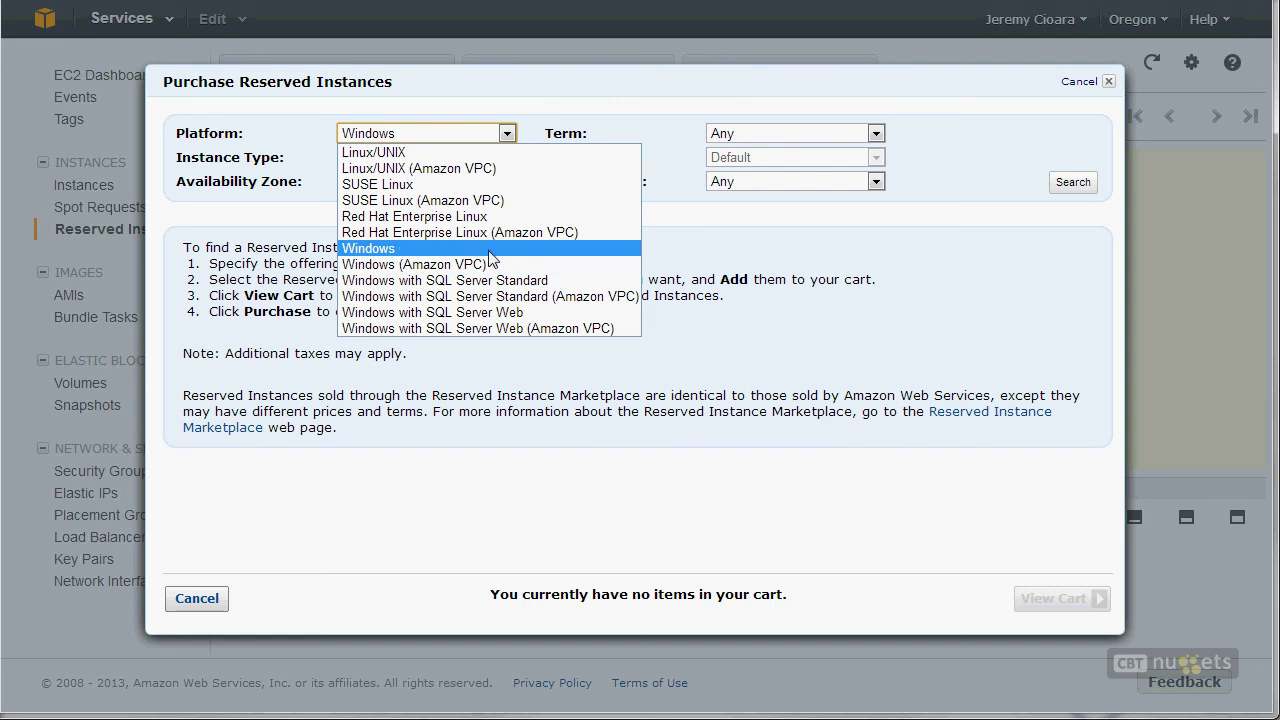
click(810, 241)
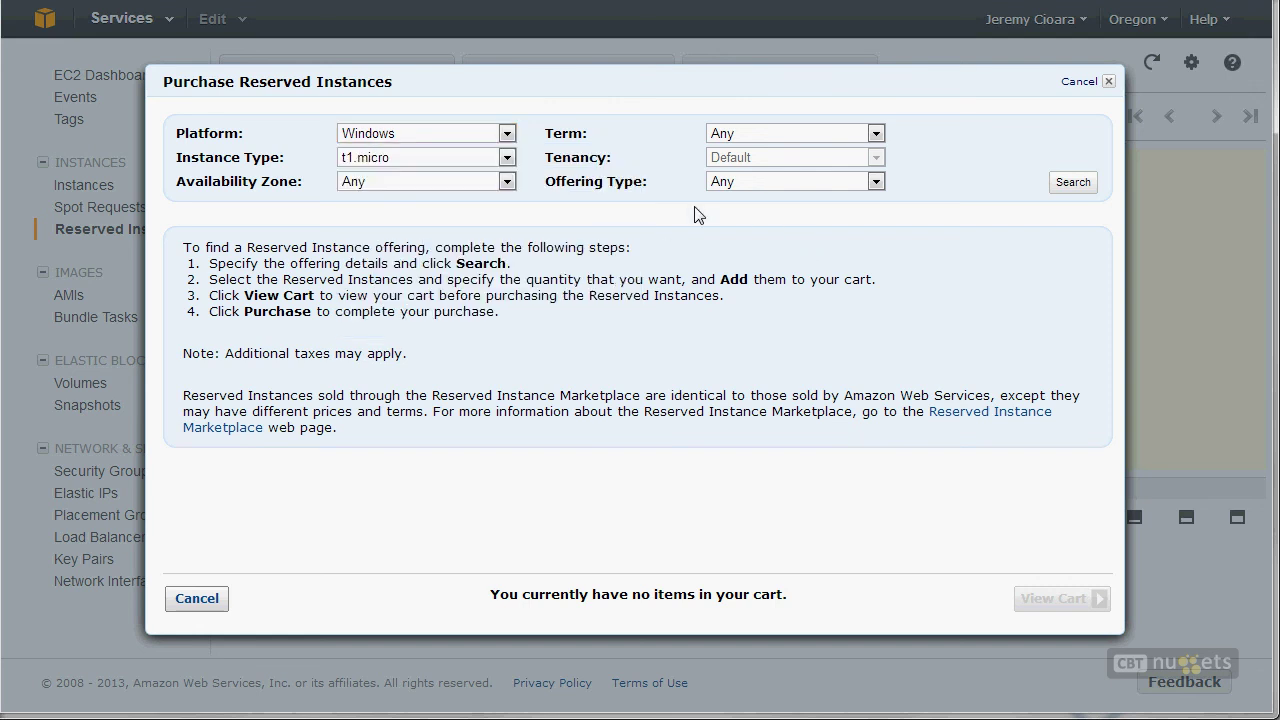
click(365, 135)
click(507, 139)
Step: Settle on the Windows (Amazon VPC) platform while pointing out the Tenancy setting
click(462, 138)
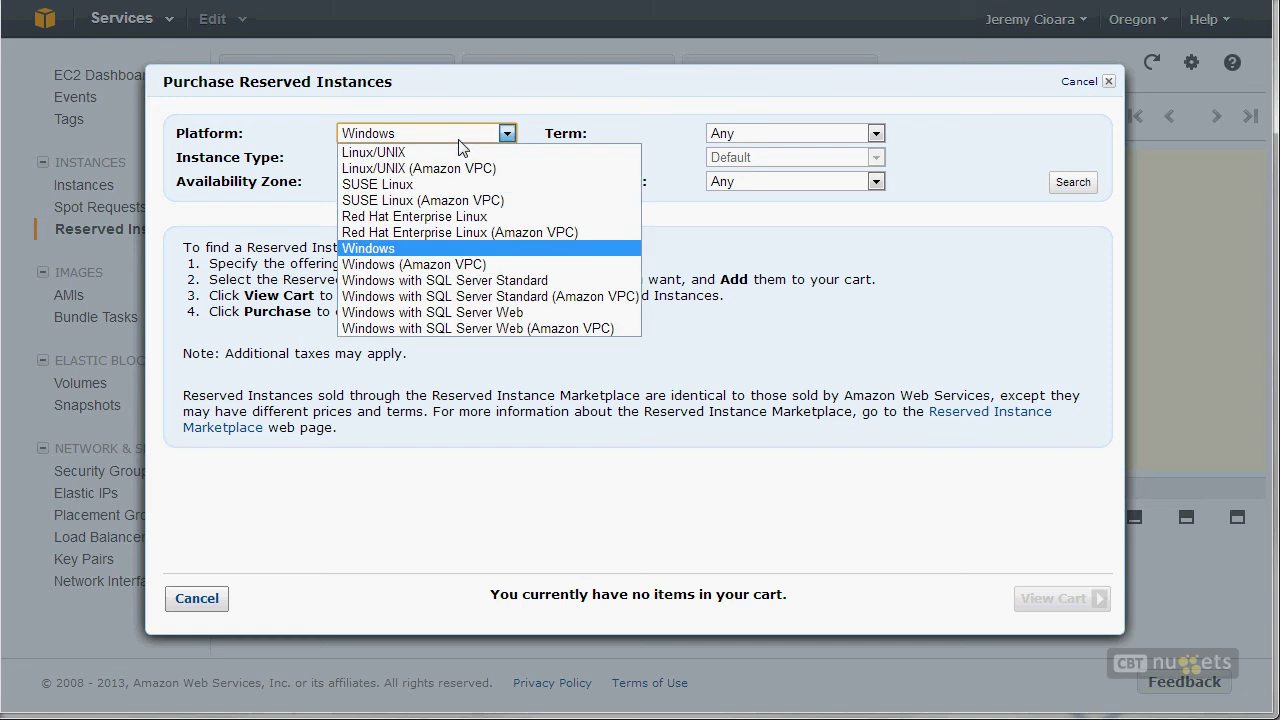
click(425, 263)
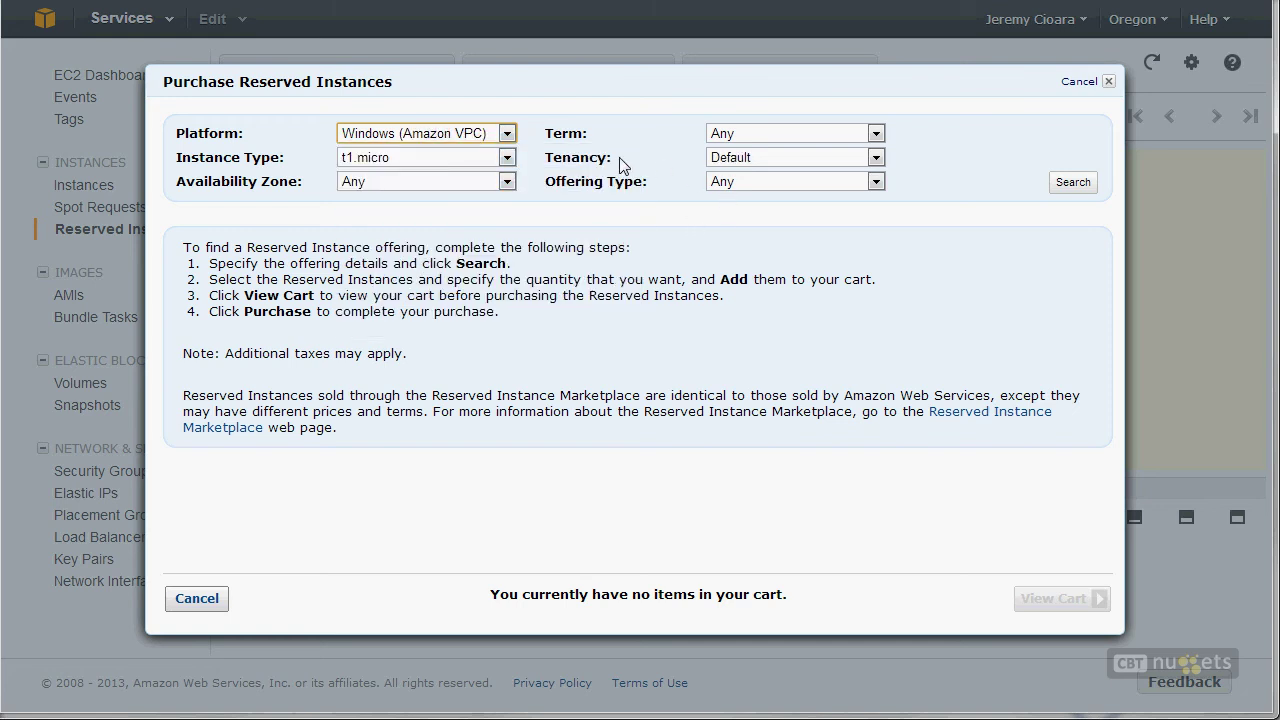
double_click(588, 165)
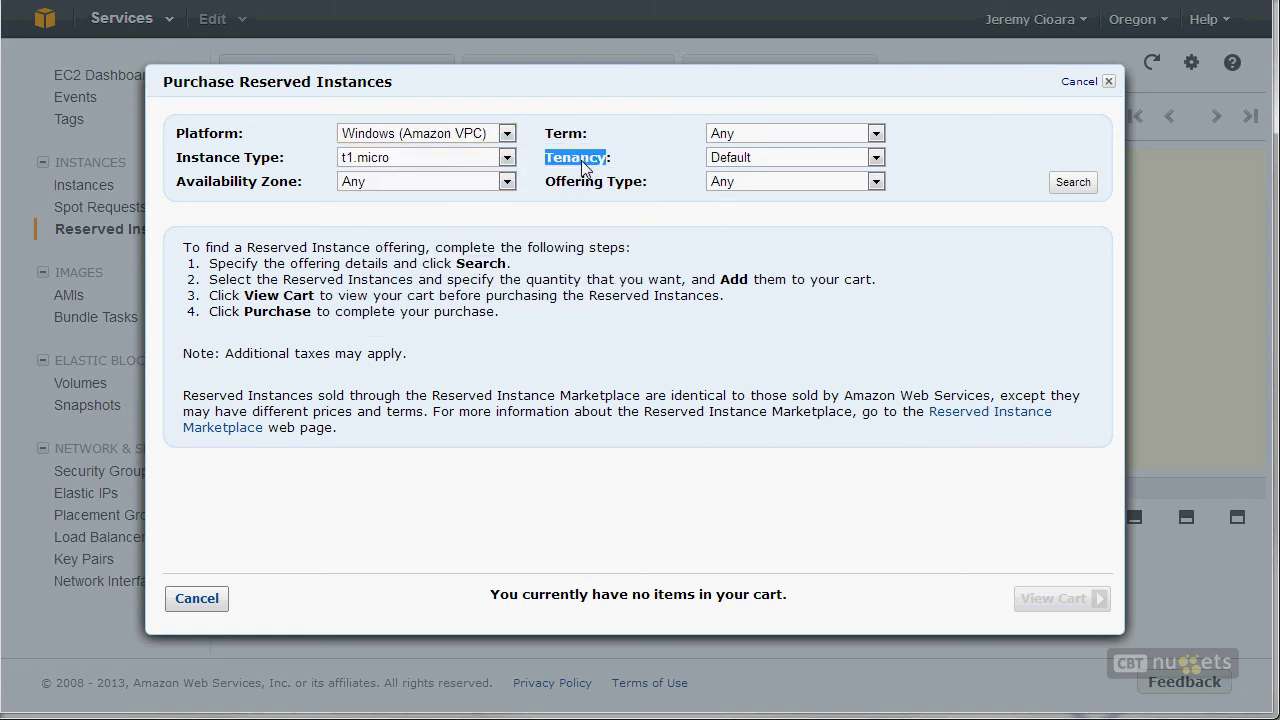
click(490, 140)
click(426, 247)
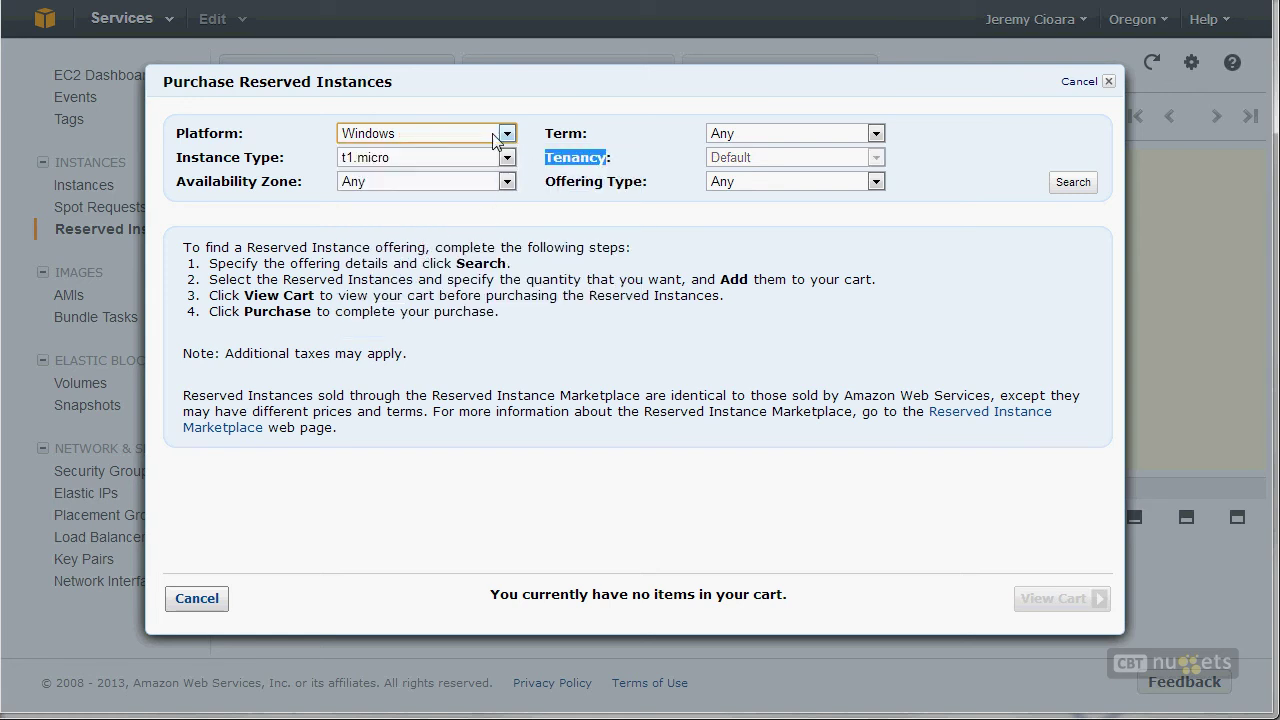
click(731, 167)
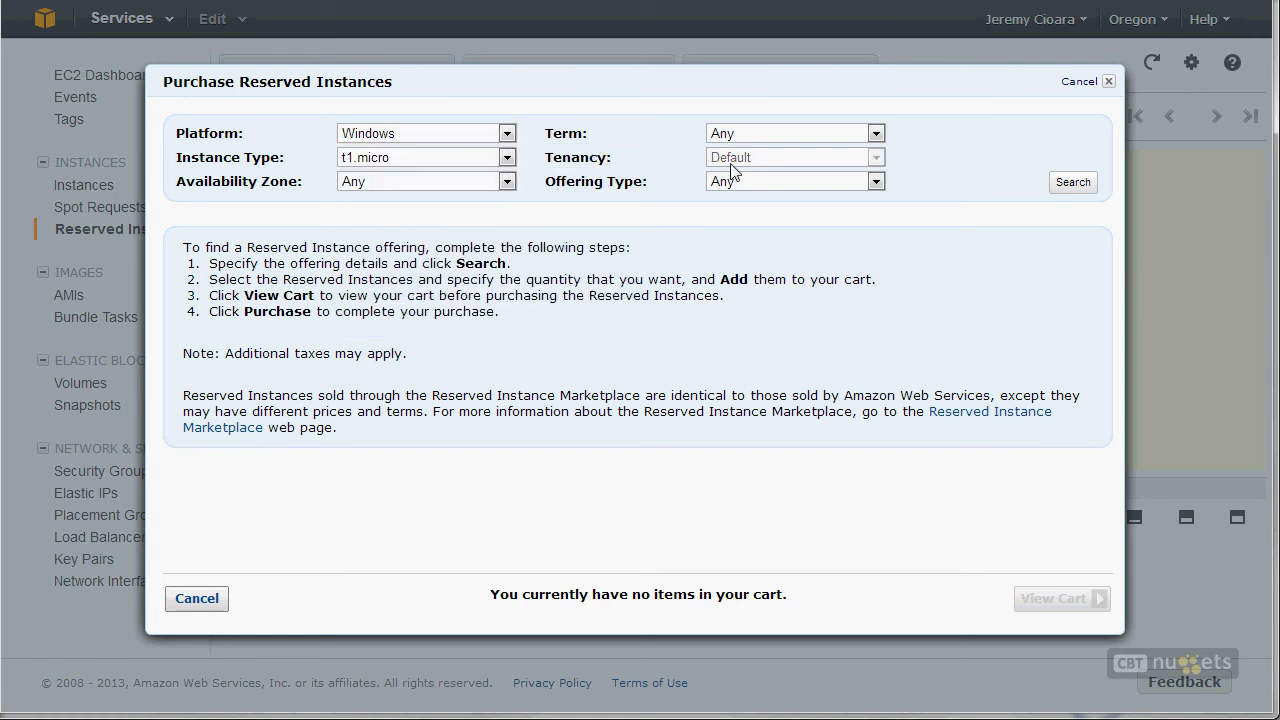
click(435, 143)
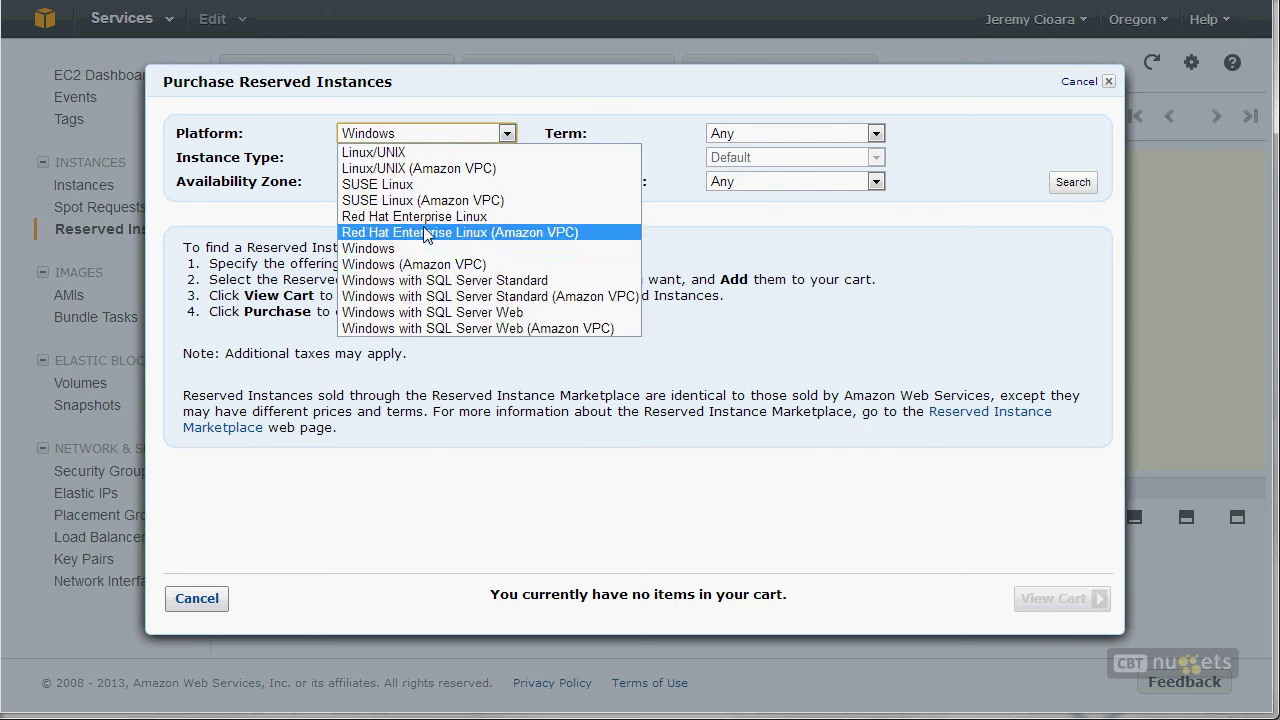
click(425, 262)
click(754, 163)
Step: Set tenancy to Dedicated and highlight the Tenancy setting
click(732, 195)
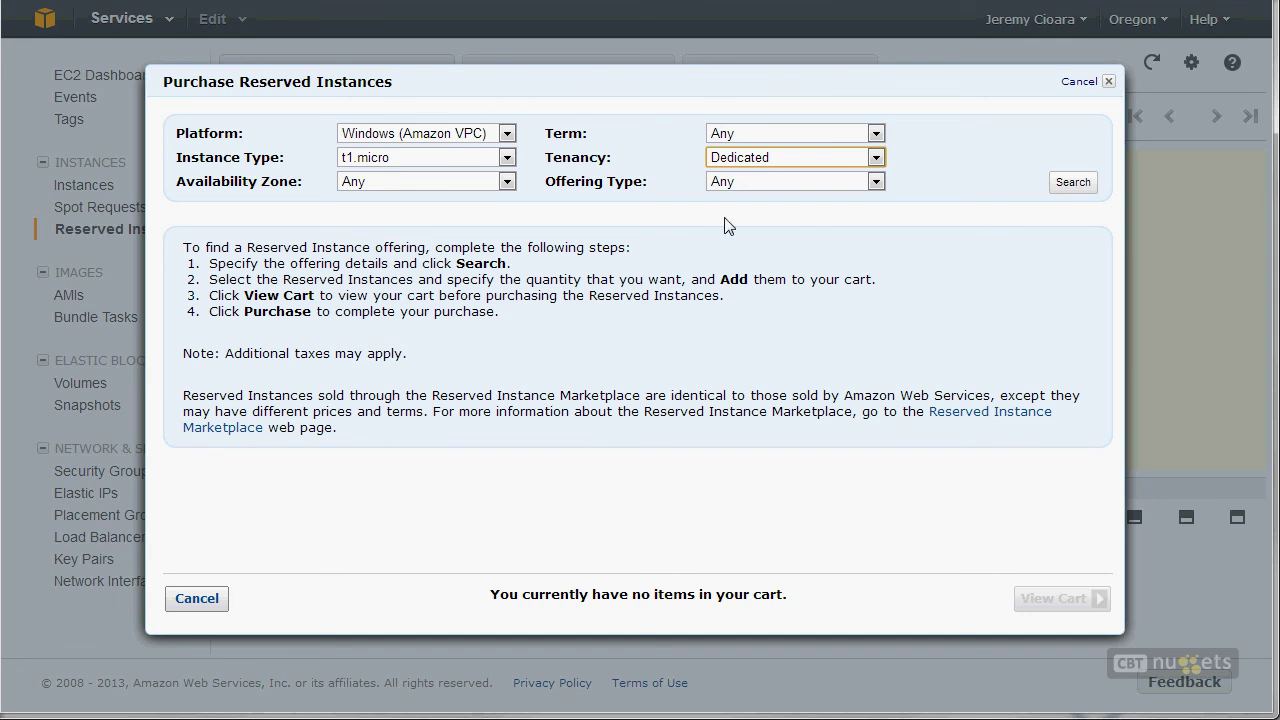
click(744, 165)
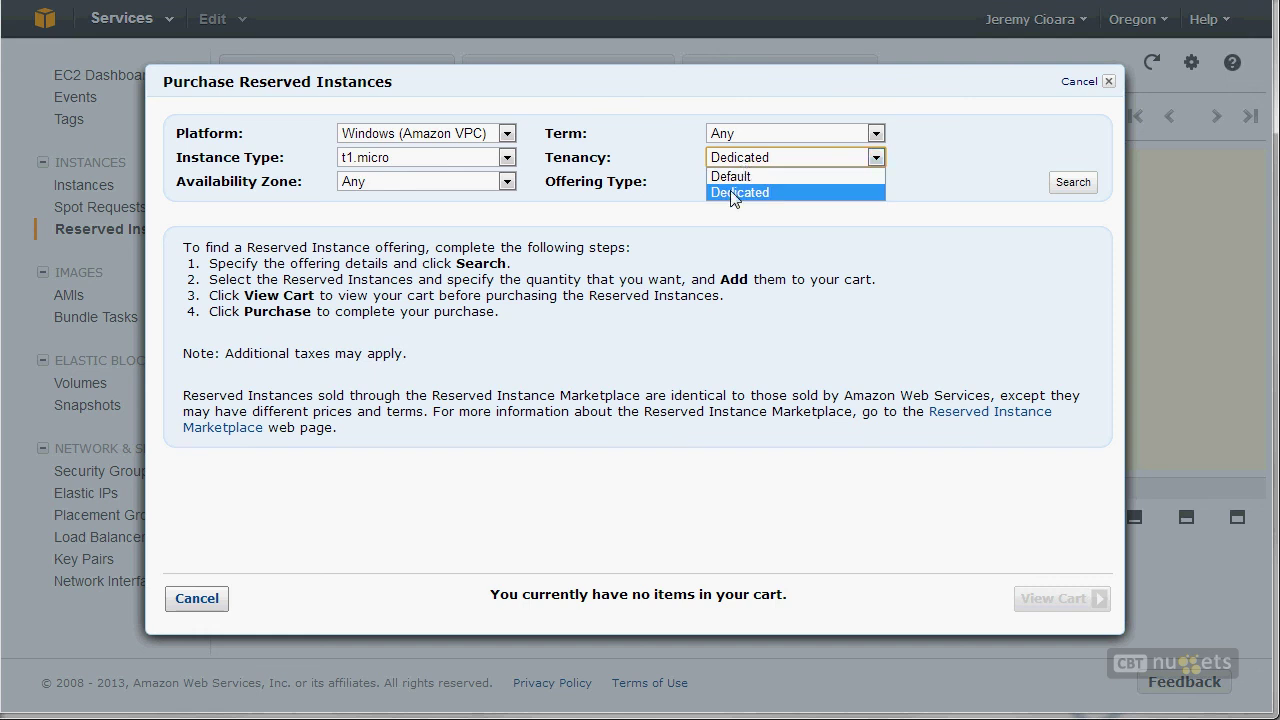
click(737, 194)
double_click(578, 162)
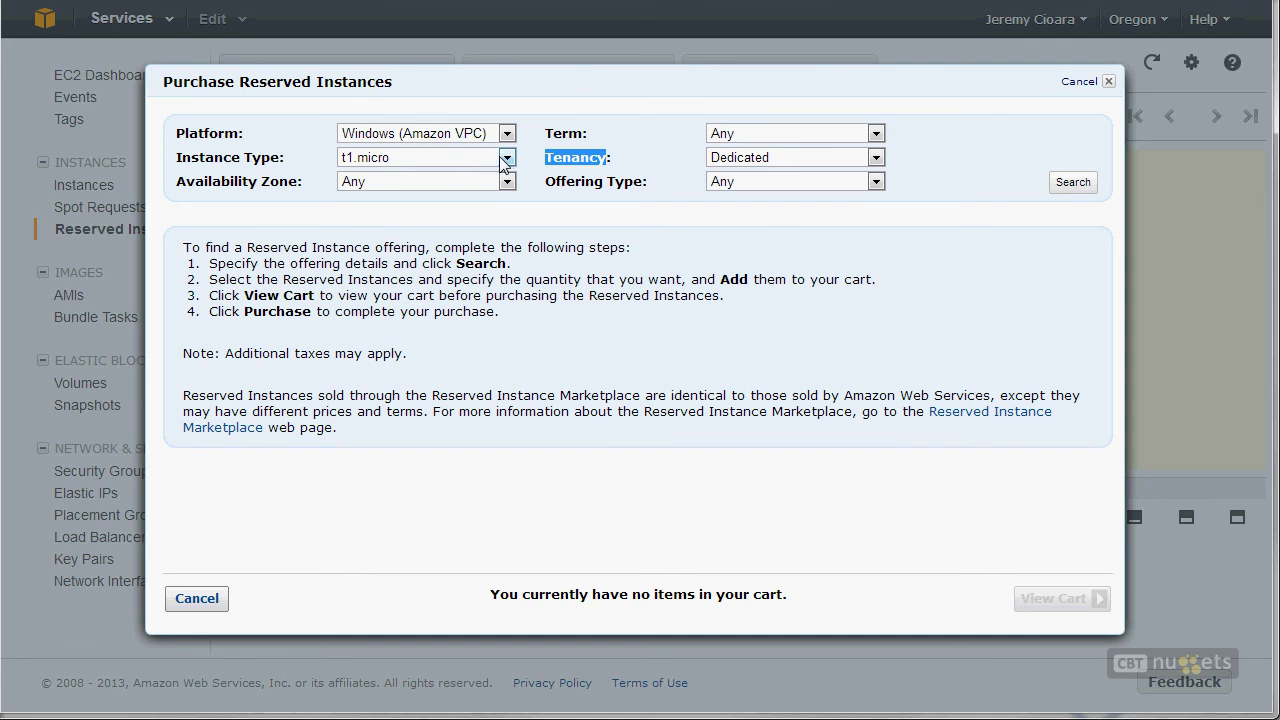
Step: Search us-west-2a, 1 month - 12 months, Heavy Utilization offerings, then switch tenancy to Default
click(366, 186)
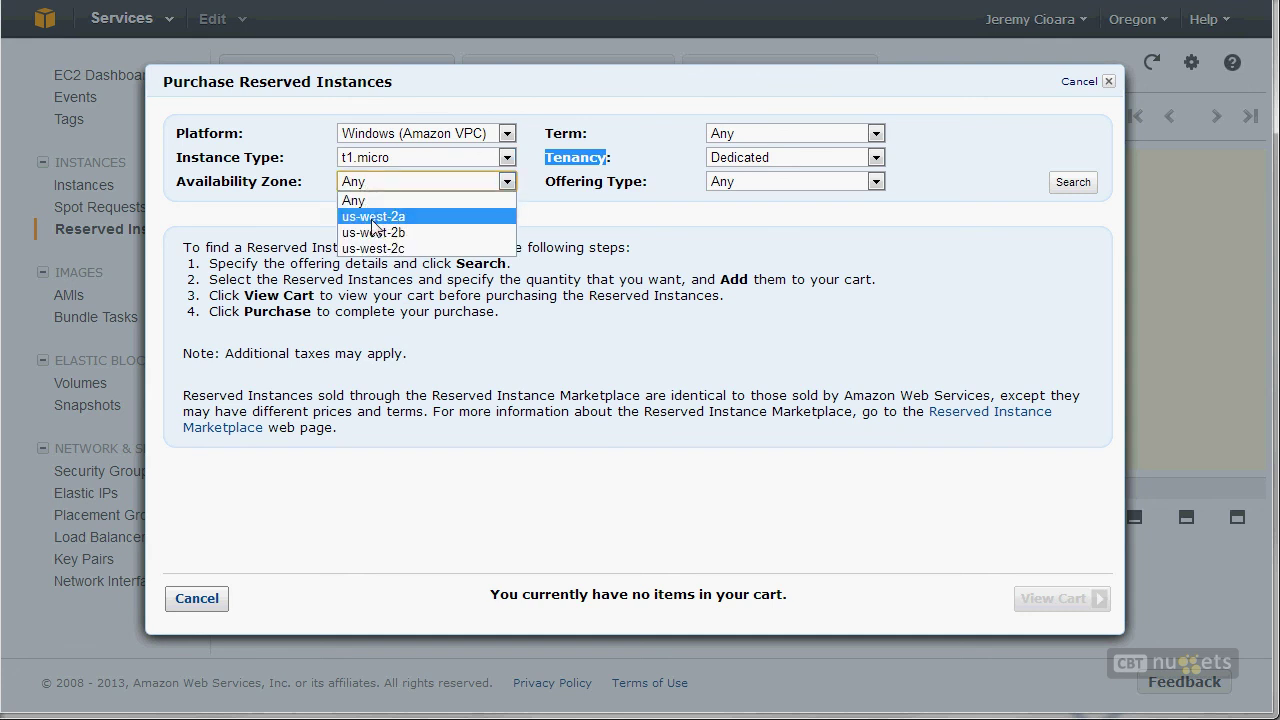
click(372, 217)
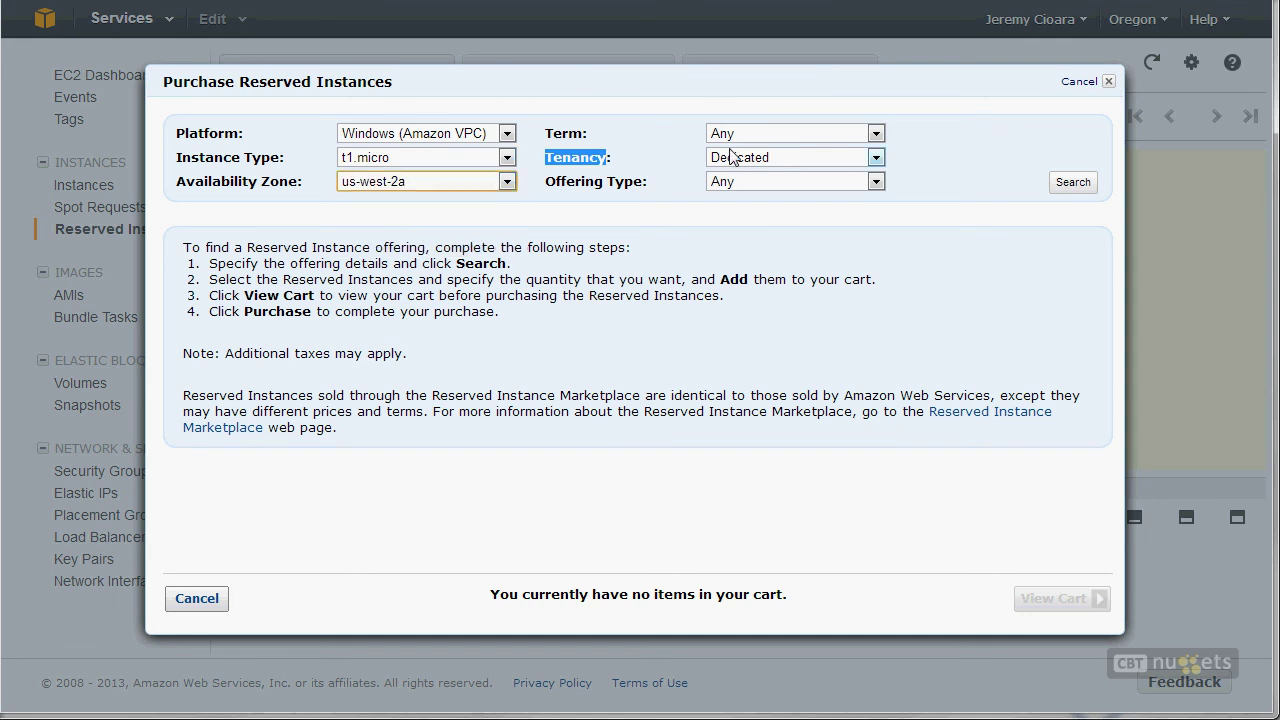
click(828, 133)
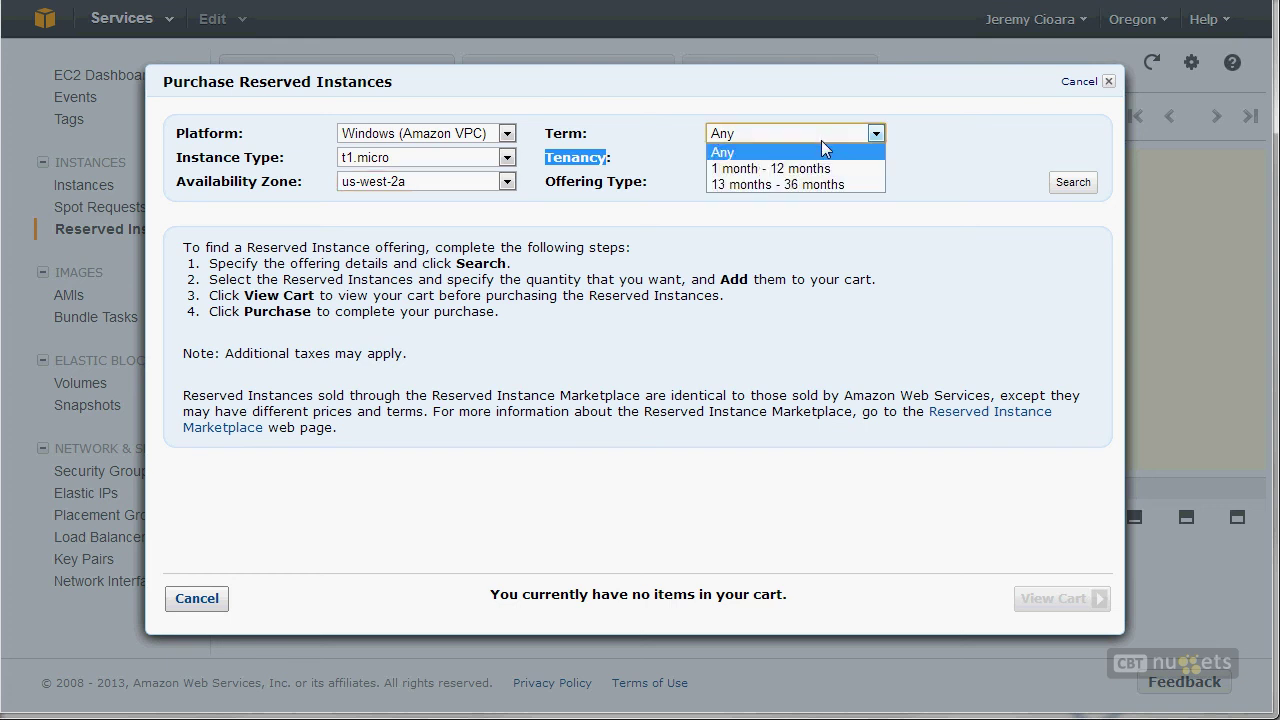
click(762, 168)
click(753, 180)
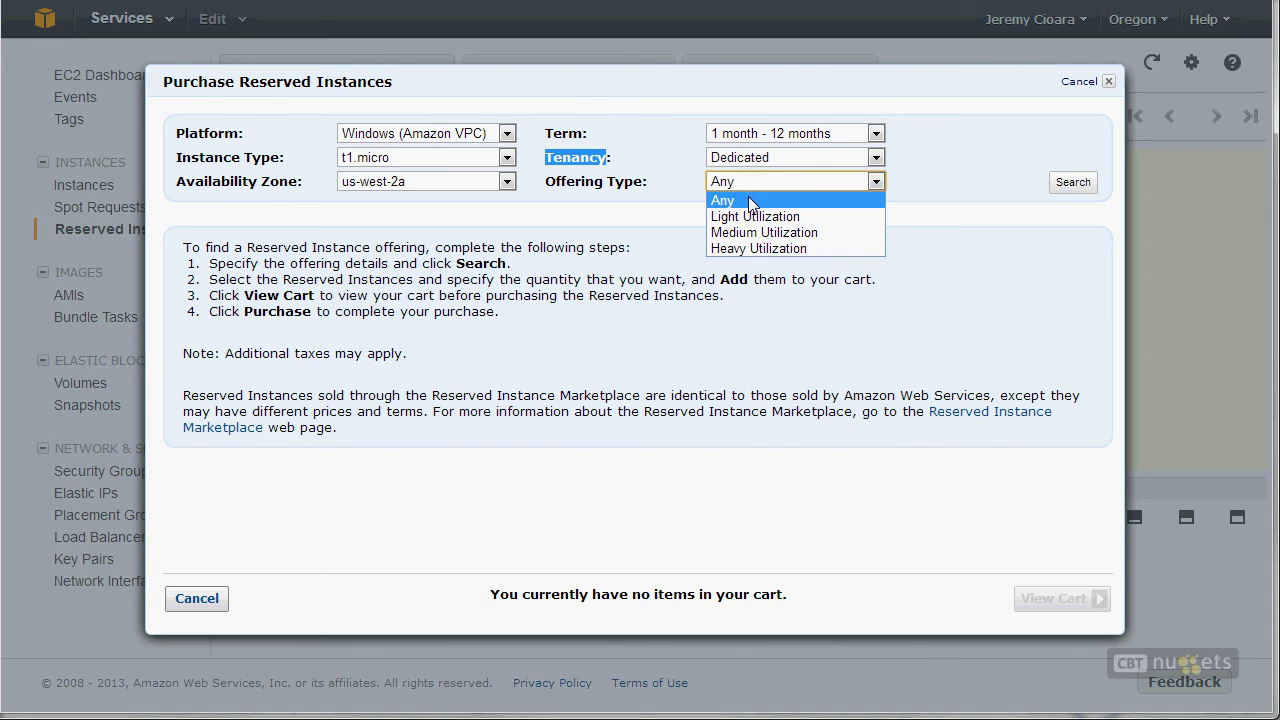
click(735, 250)
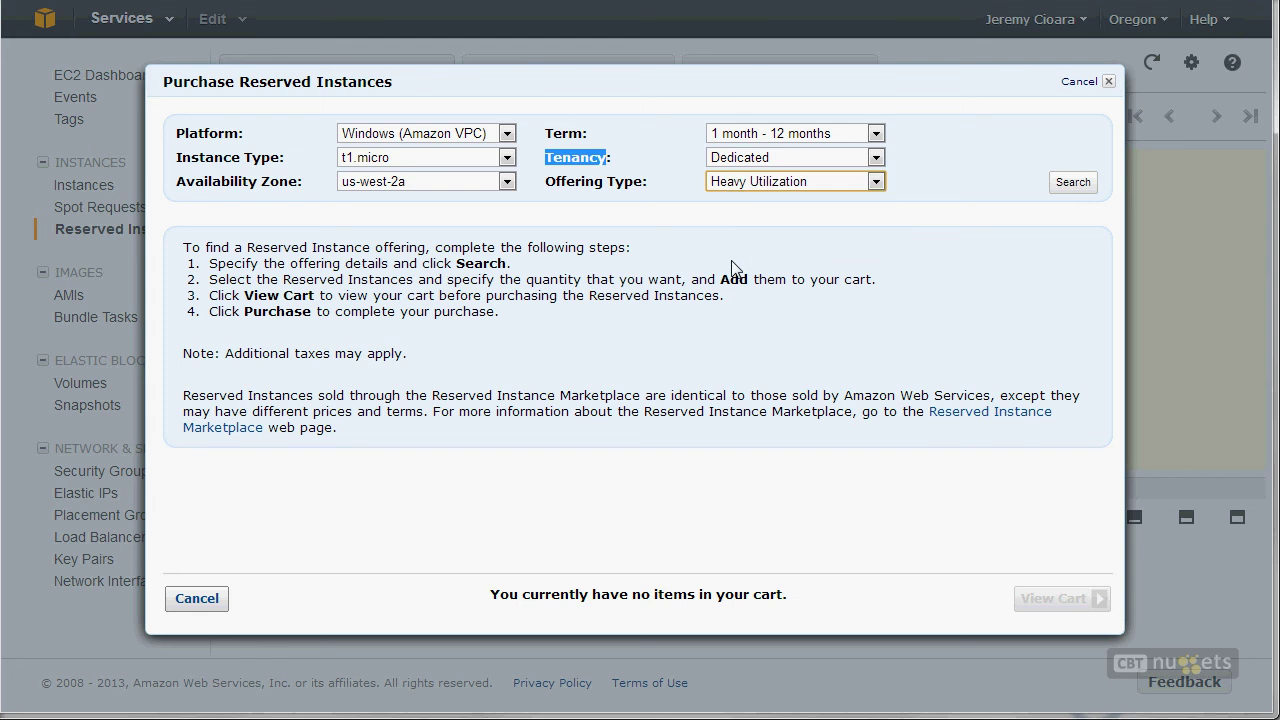
click(1070, 185)
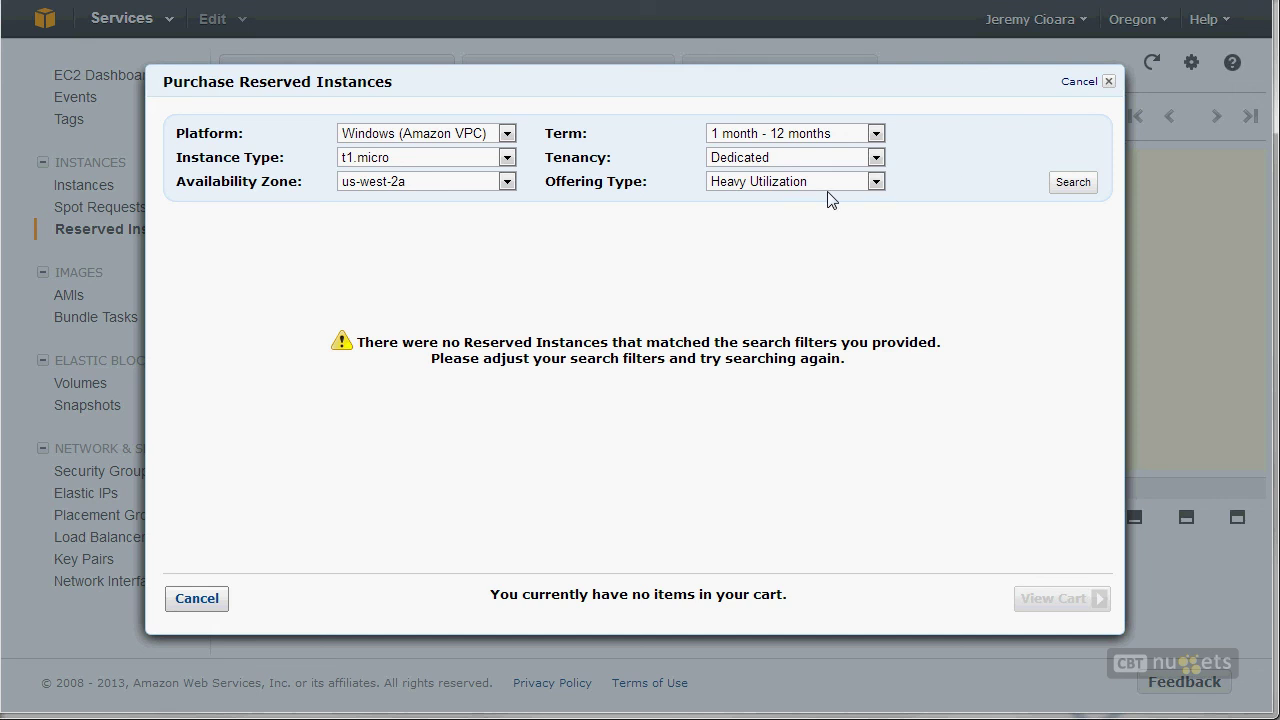
click(878, 159)
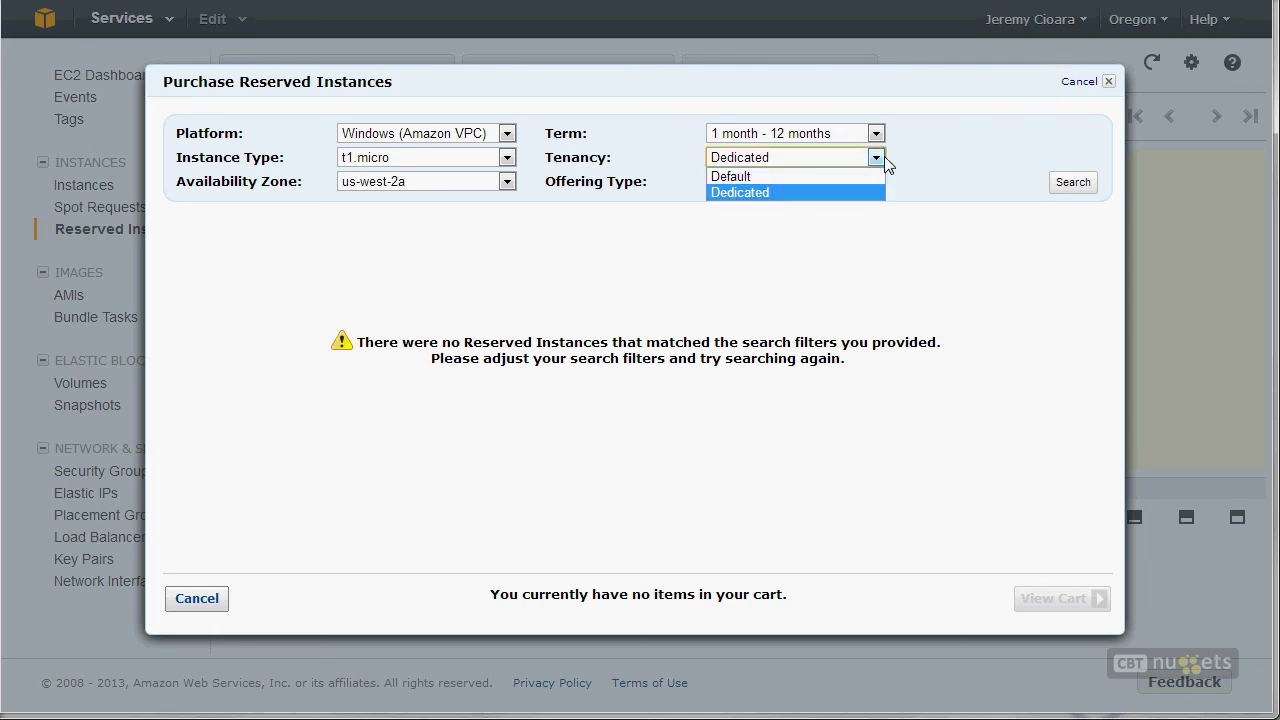
click(851, 180)
Step: Search Default-tenancy offerings, review the $62.00 upfront price, and cancel without purchasing
click(1076, 183)
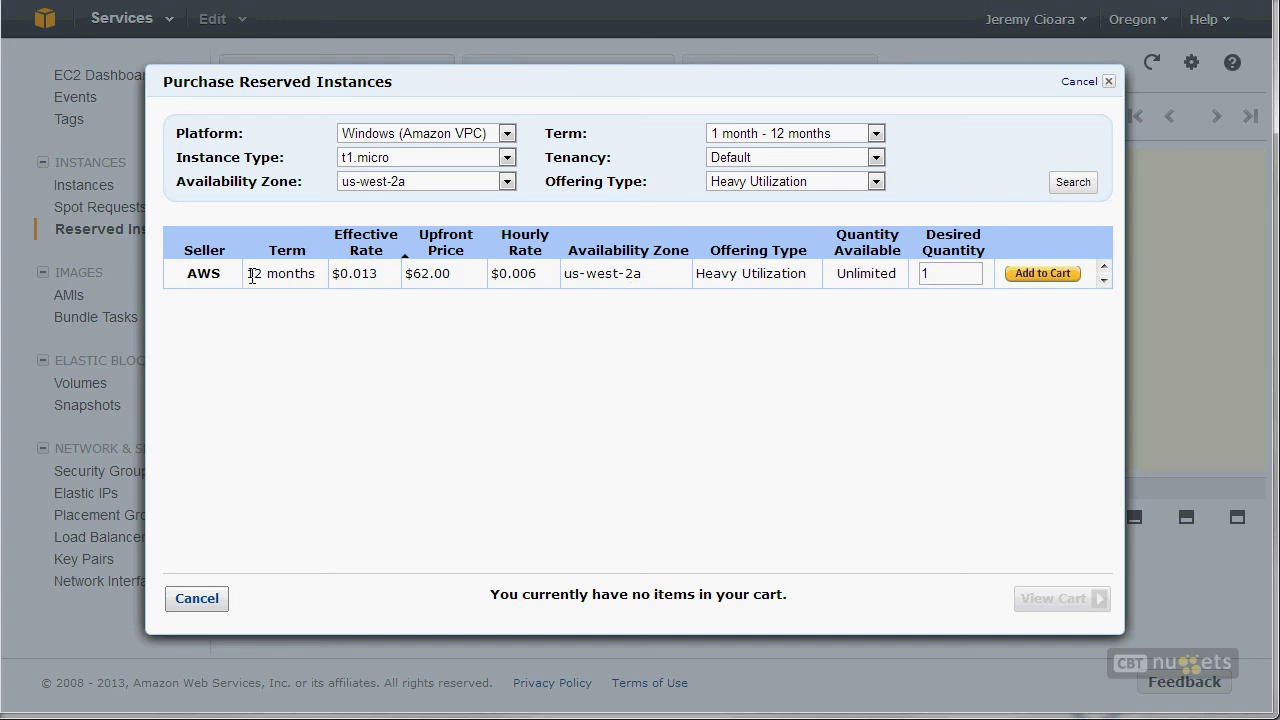
right_click(418, 284)
double_click(418, 275)
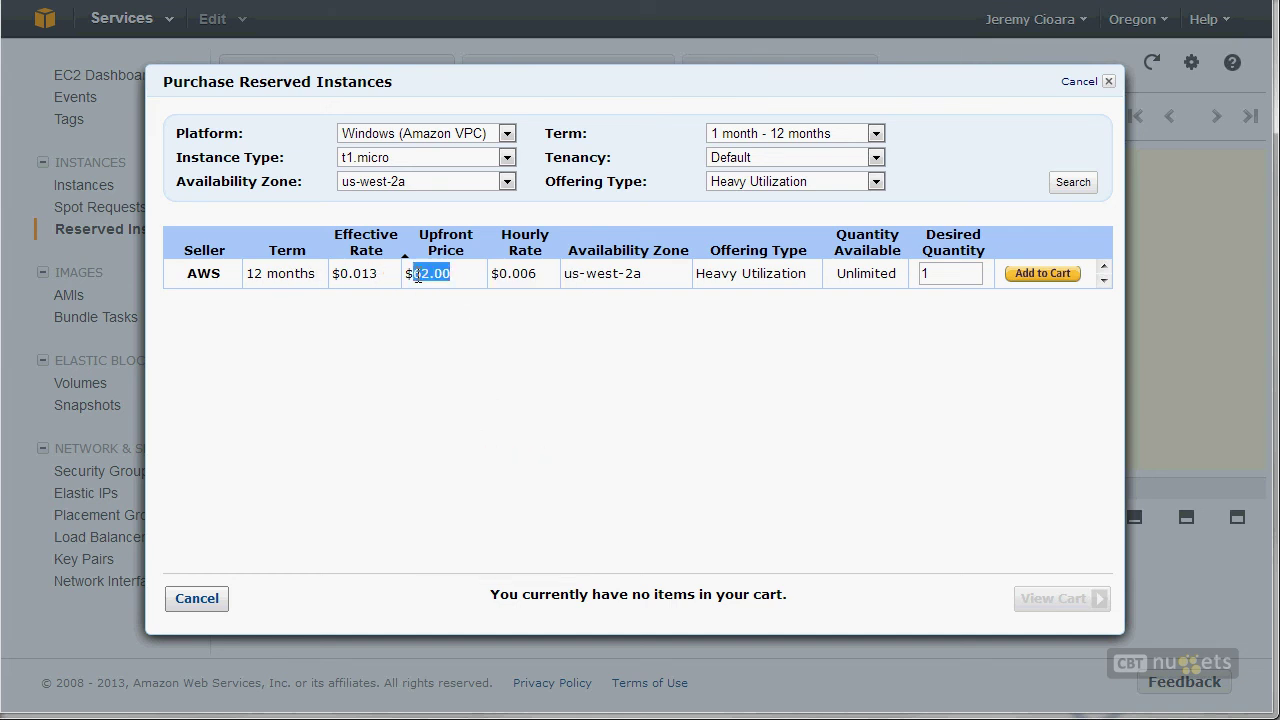
click(508, 279)
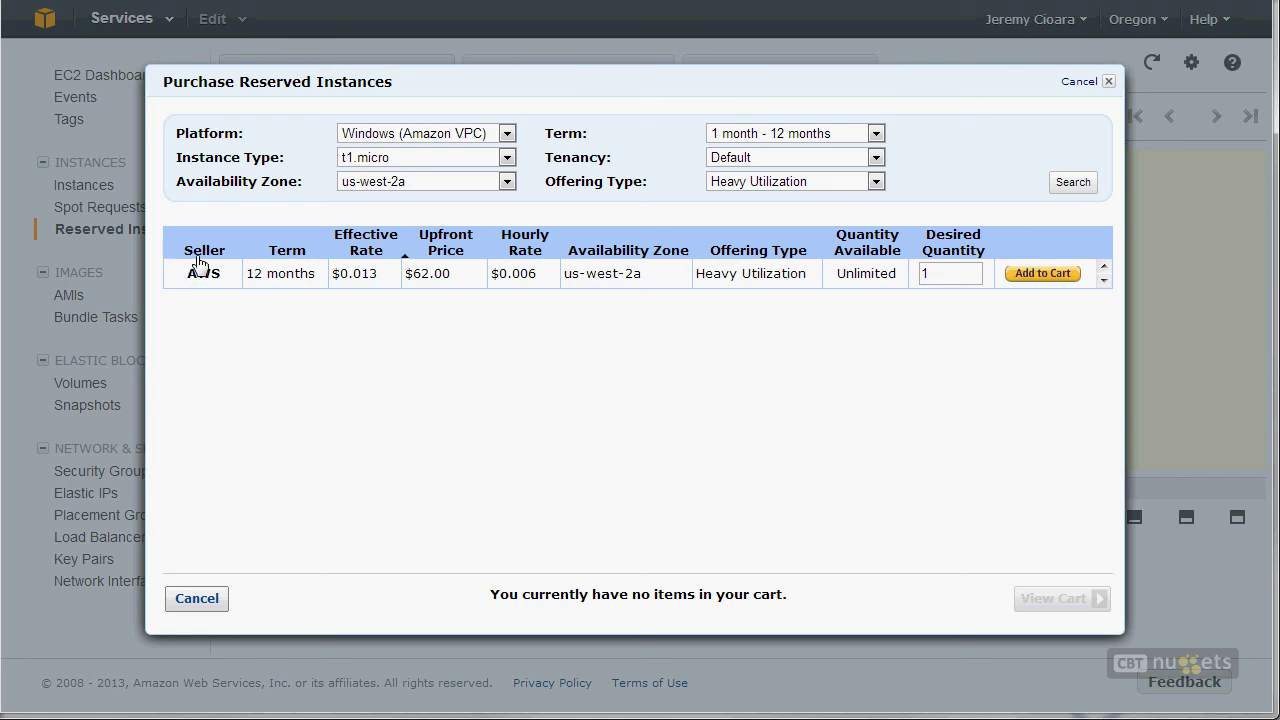
click(212, 600)
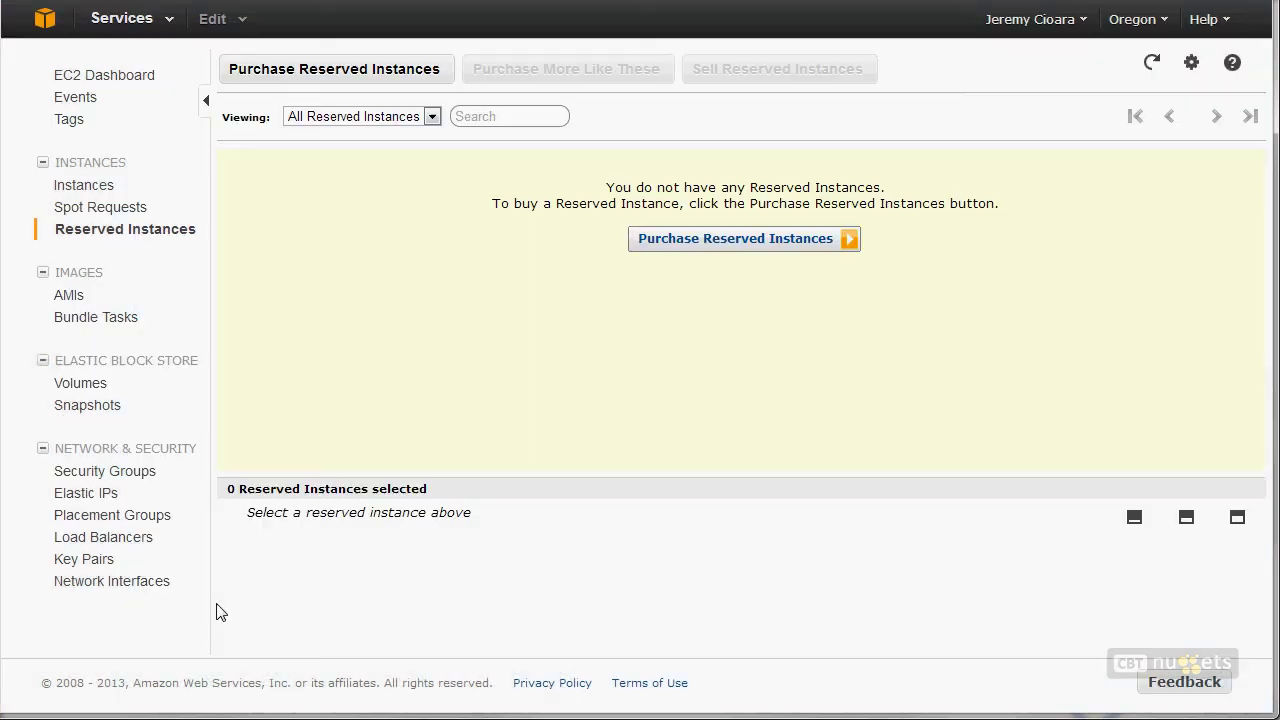
Step: Refresh the spot requests and check the fulfilled request's $0.108 maximum price
click(108, 210)
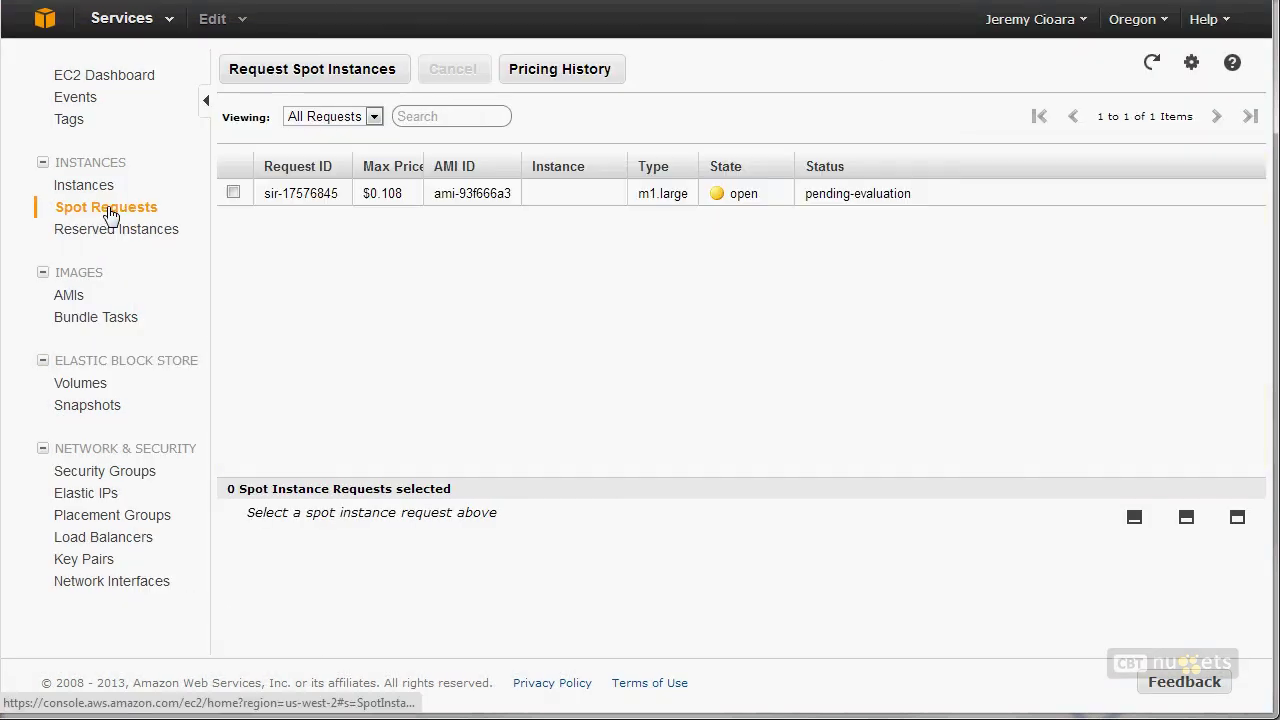
click(1152, 66)
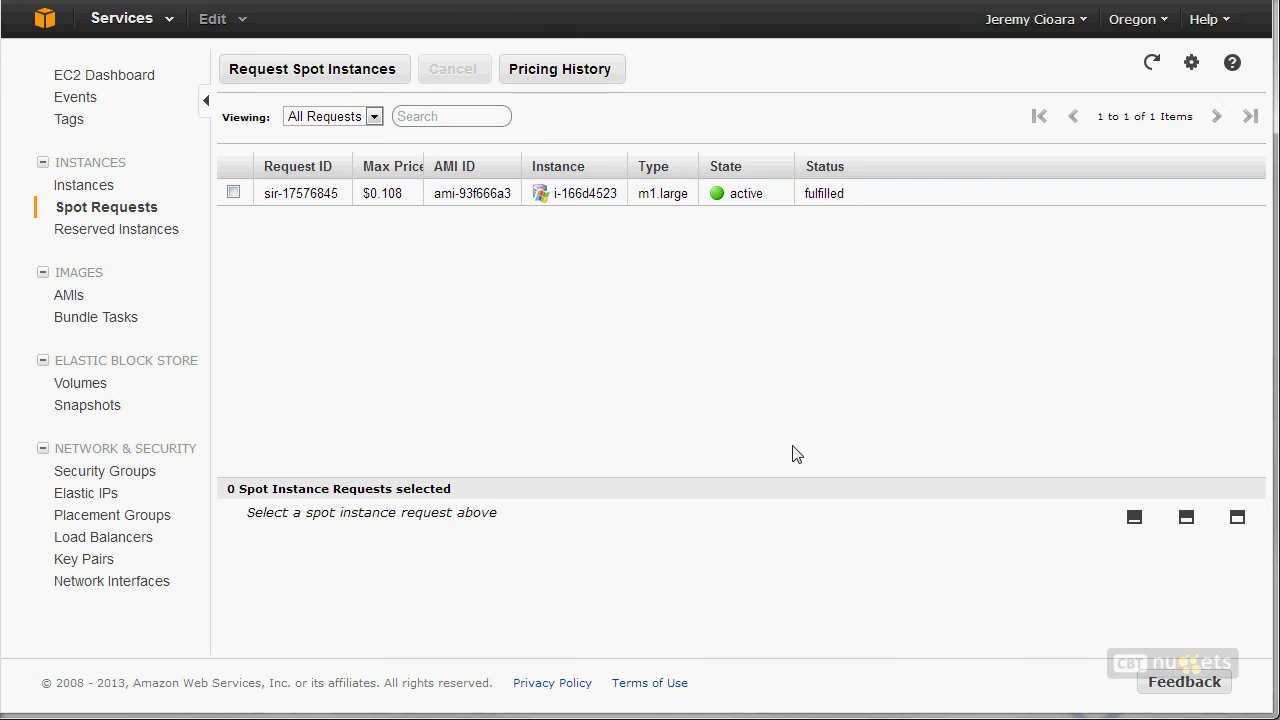
click(393, 195)
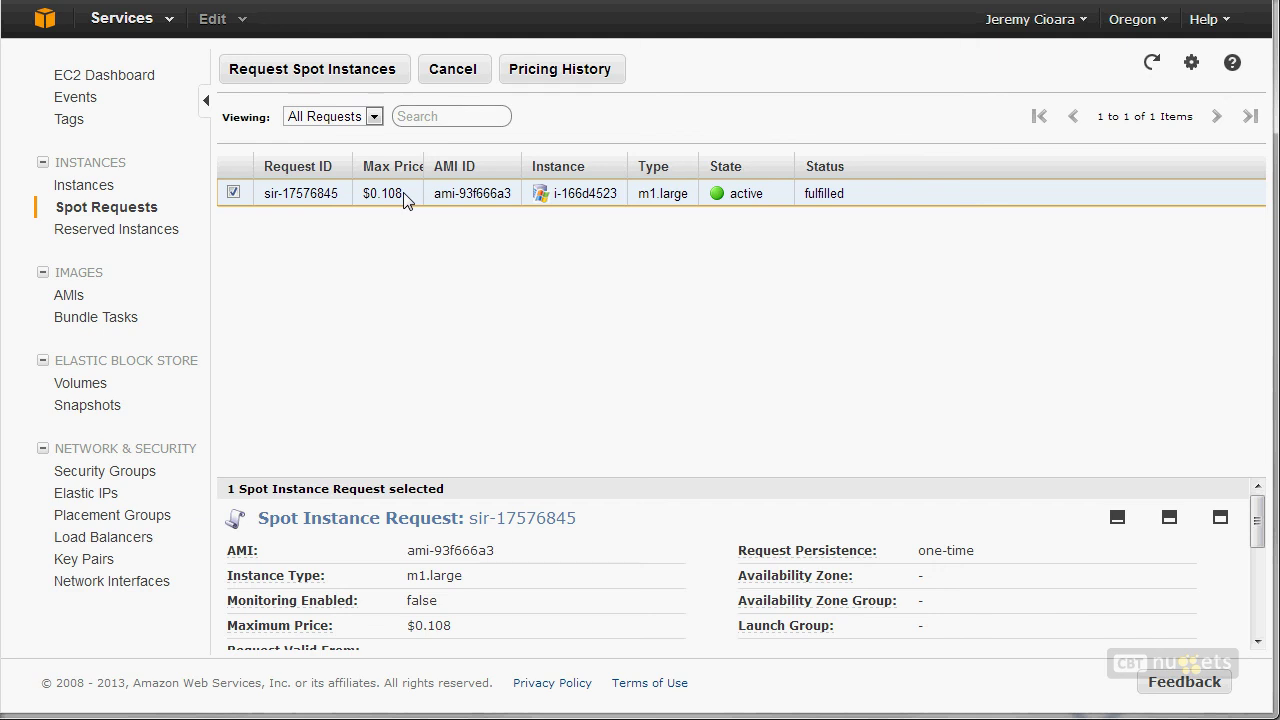
double_click(399, 194)
click(399, 194)
Step: Refresh the Instances list to show the new running m1.large instance
click(86, 186)
click(1150, 62)
click(1154, 69)
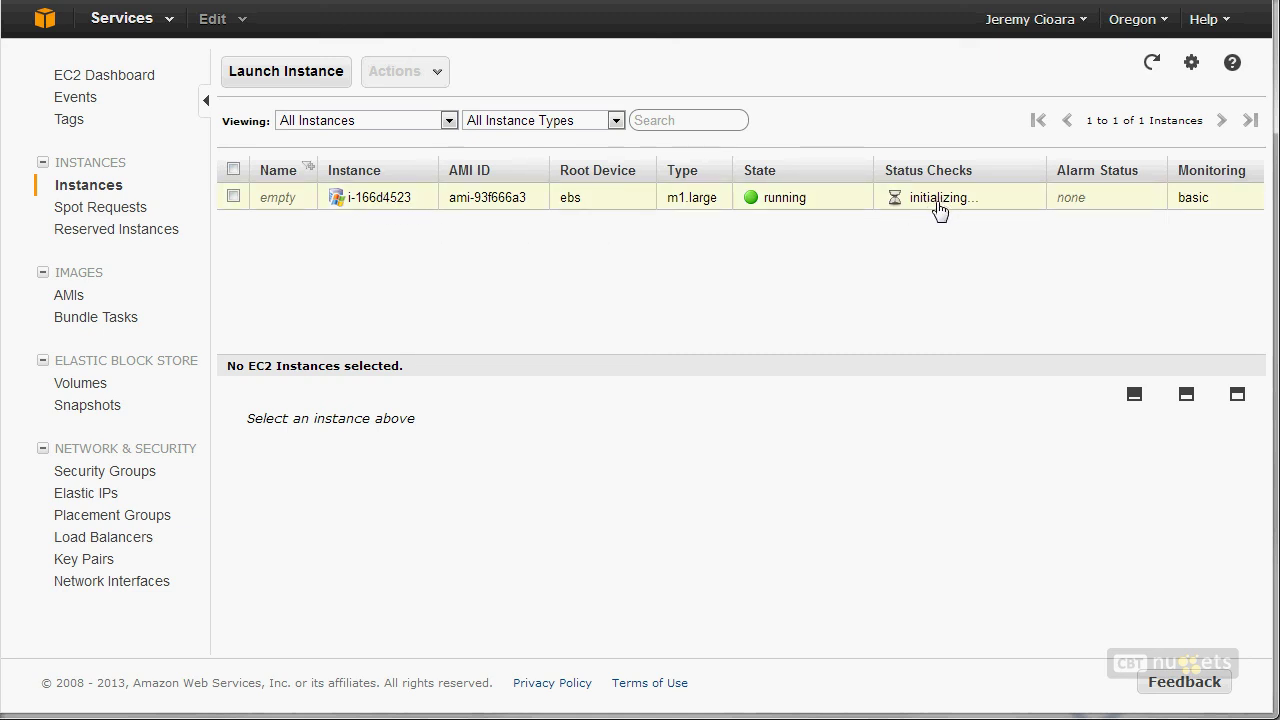
Step: Select the running instance and view its actions menu without choosing one
click(680, 197)
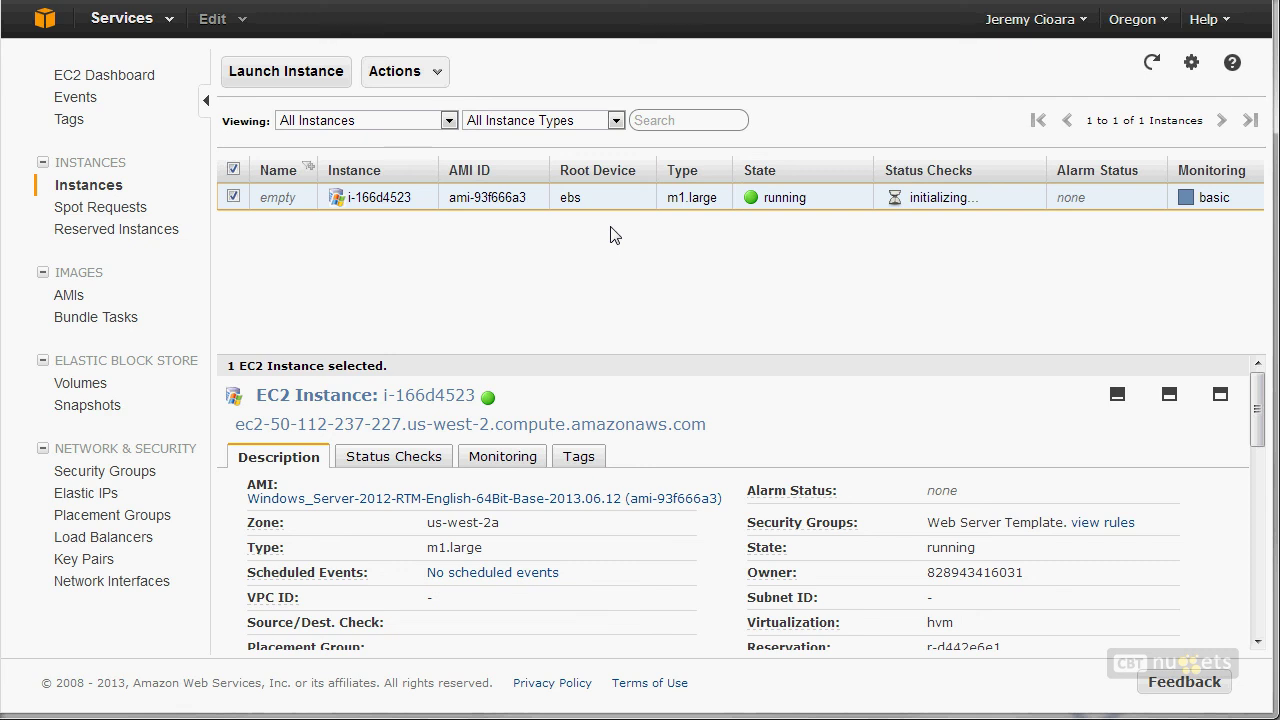
right_click(686, 200)
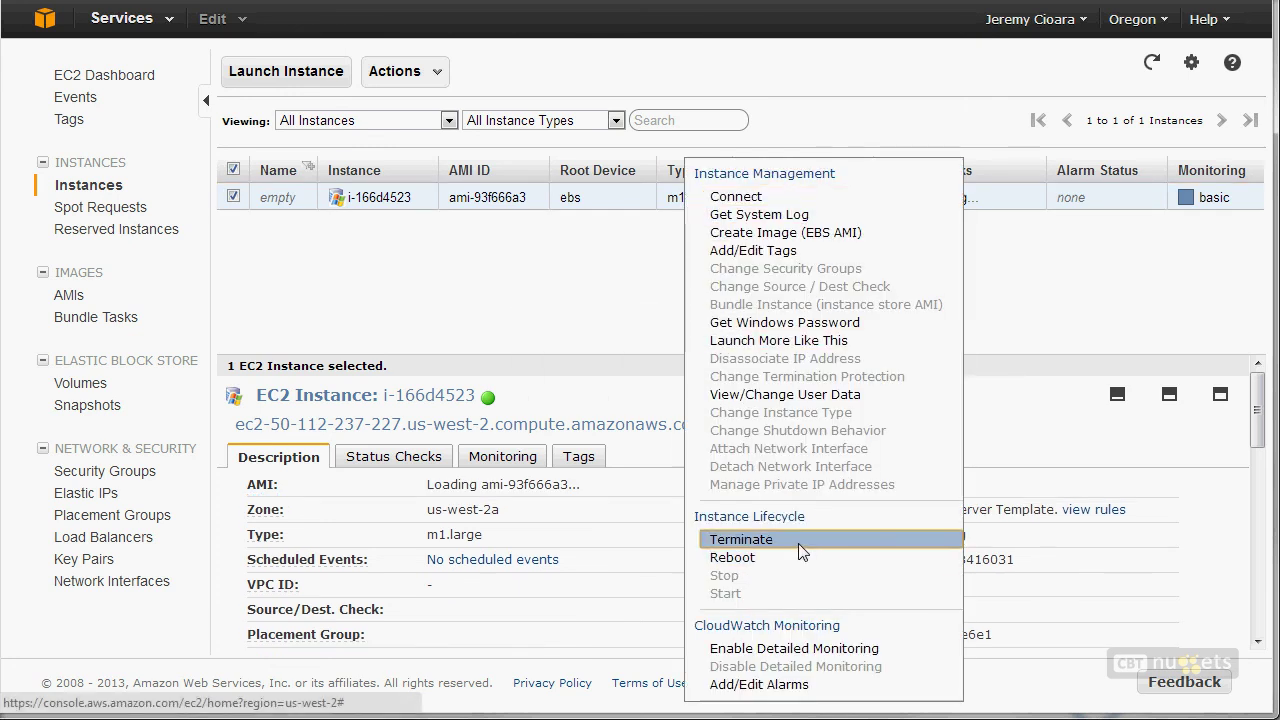
click(1104, 352)
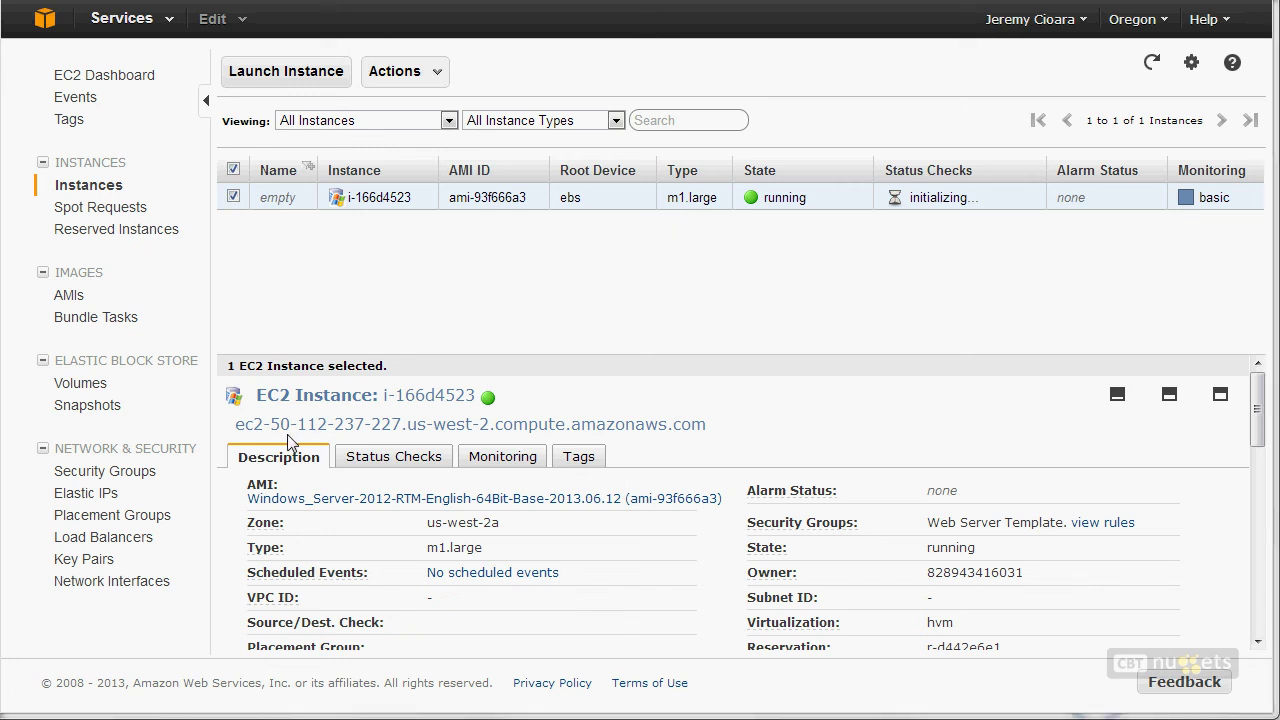
Step: Select the public DNS hostname ec2-50-112-237-227.us-west-2.compute.amazonaws.com in the Description pane
mouse_move(1258, 413)
mouse_down()
mouse_move(1258, 441)
mouse_move(1258, 411)
mouse_up()
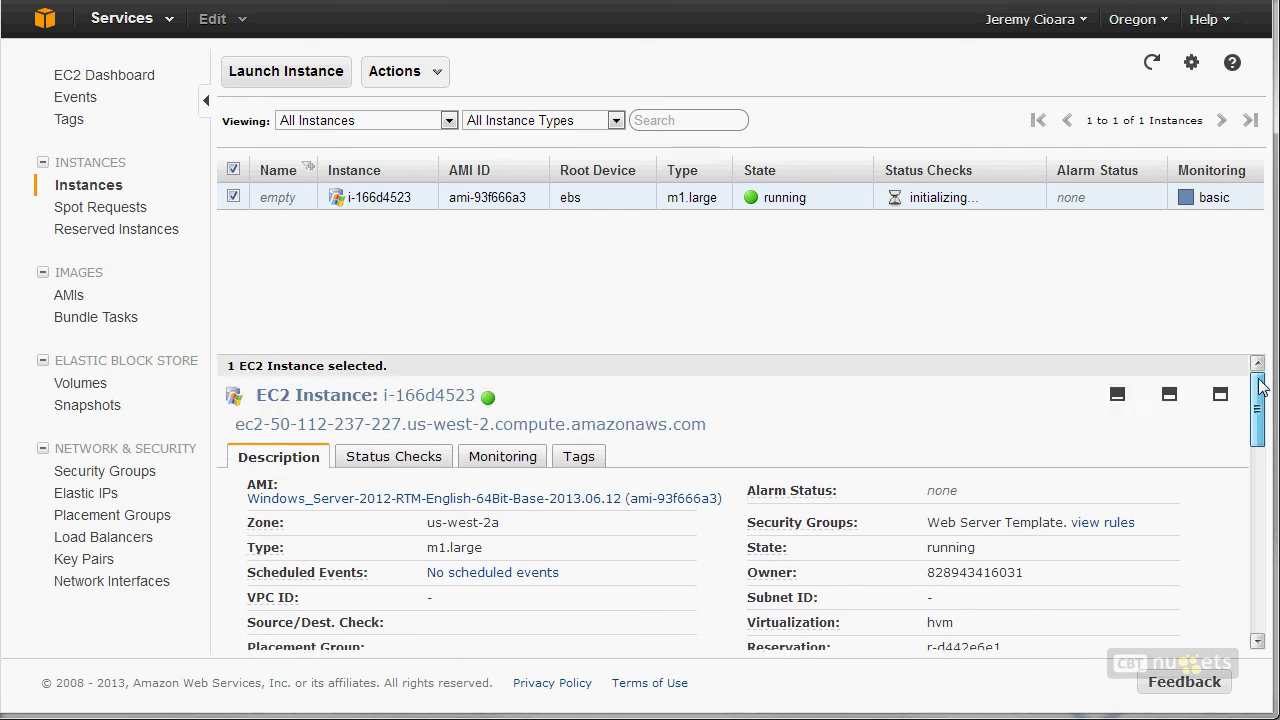
drag(742, 440, 238, 420)
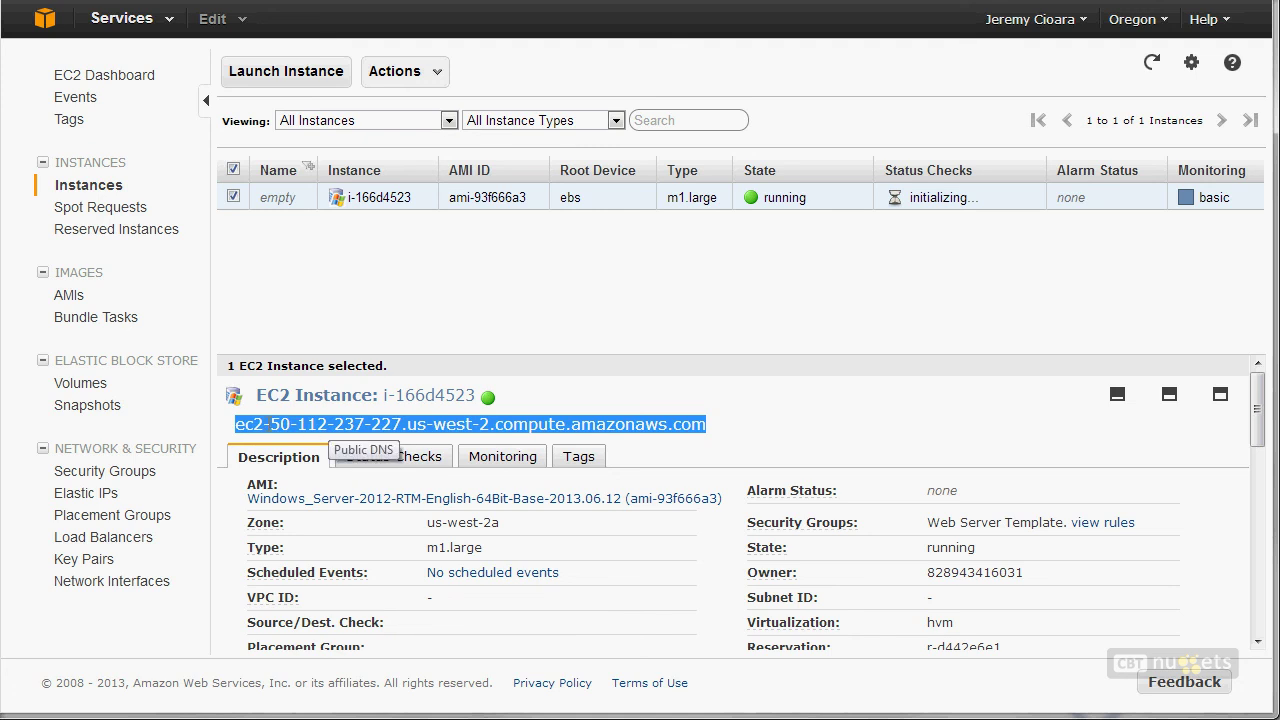
click(274, 423)
drag(274, 423, 412, 425)
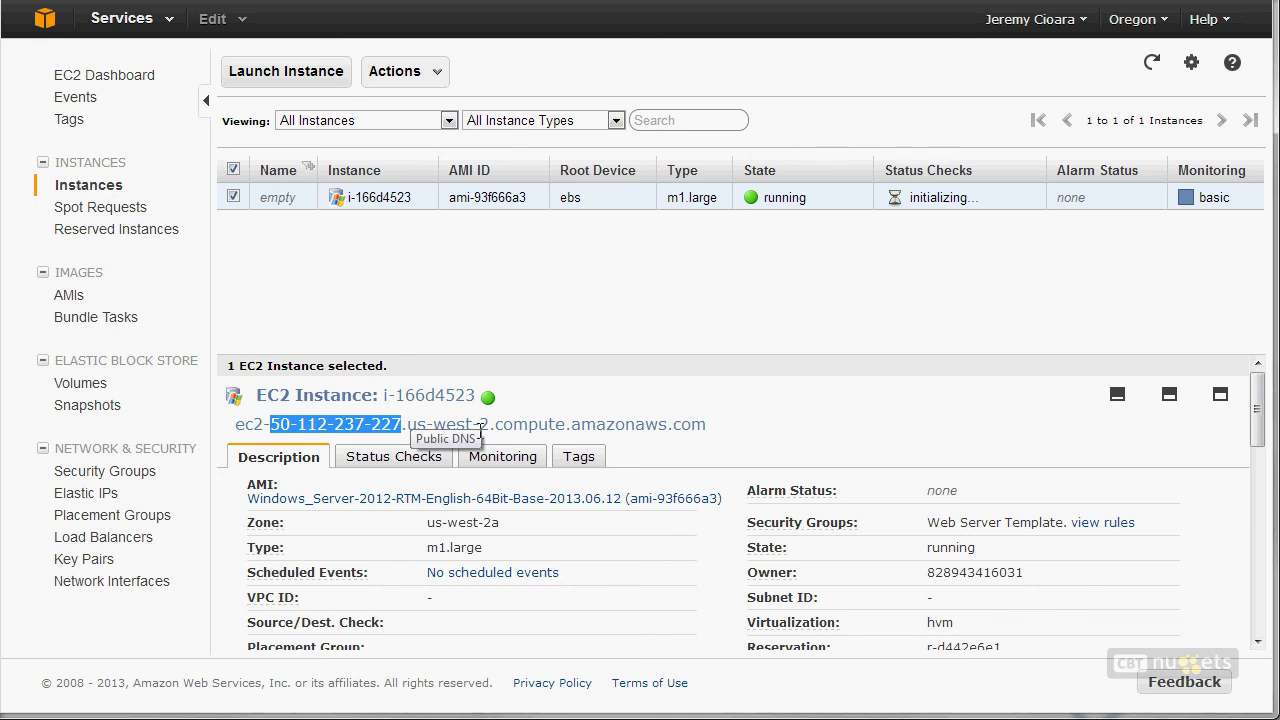
drag(722, 432, 232, 424)
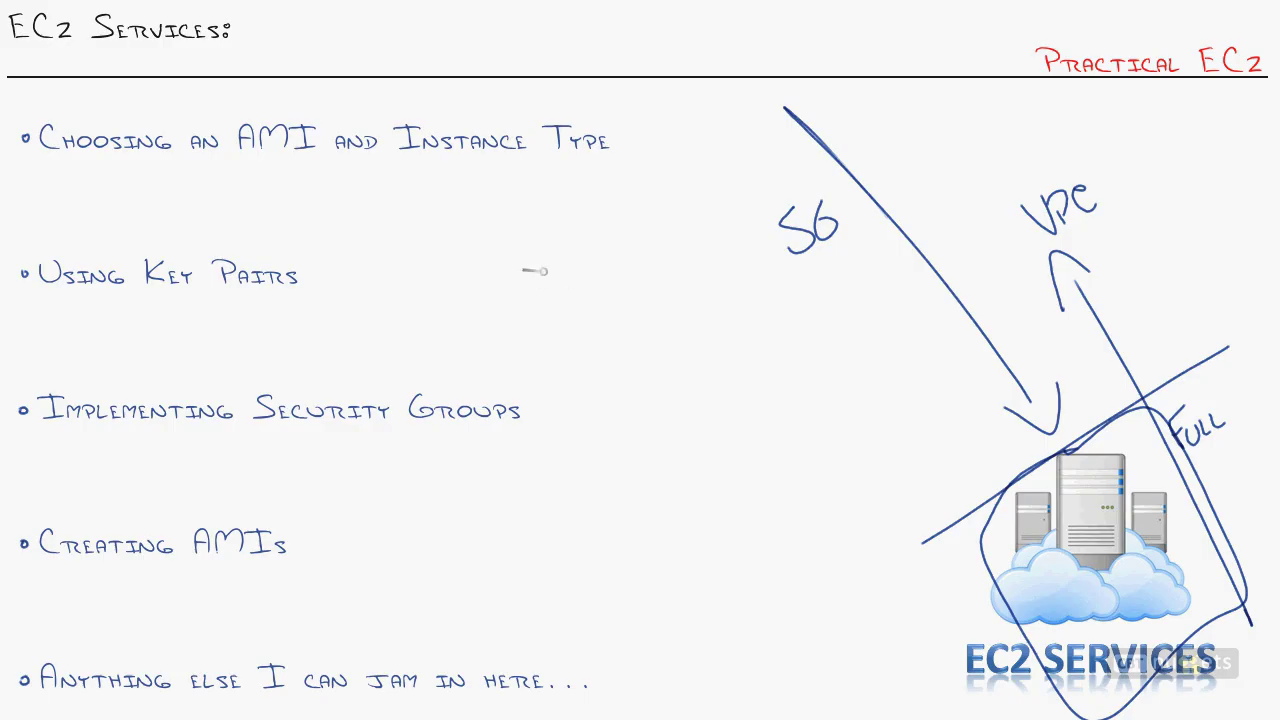
Step: Handwrite a domain name with a downward arrow labelled CNAME, then circle the domain
drag(512, 261, 492, 290)
mouse_move(494, 262)
mouse_down()
mouse_move(536, 233)
mouse_move(543, 274)
mouse_up()
drag(532, 270, 560, 267)
mouse_move(571, 249)
mouse_down()
mouse_move(616, 226)
mouse_move(648, 232)
mouse_move(703, 197)
mouse_up()
mouse_move(588, 274)
mouse_down()
mouse_move(660, 408)
mouse_move(638, 432)
mouse_up()
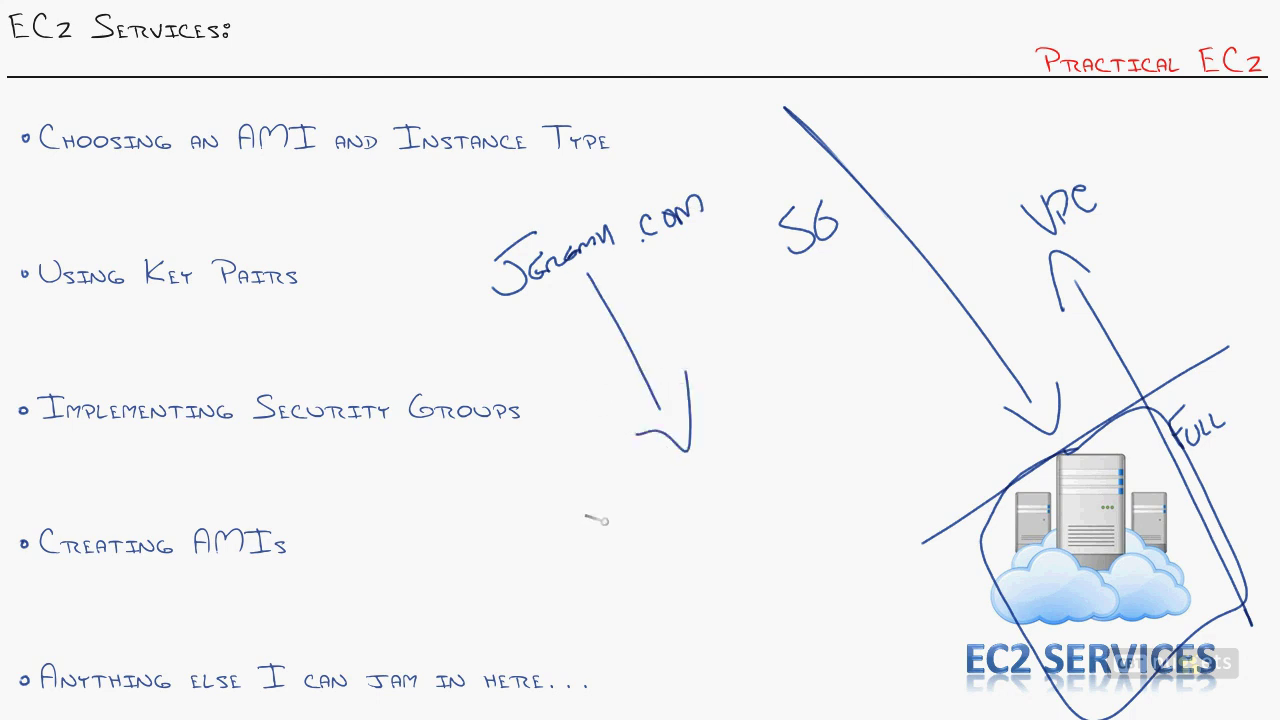
drag(668, 293, 668, 328)
mouse_move(674, 322)
mouse_down()
mouse_move(676, 302)
mouse_move(752, 282)
mouse_up()
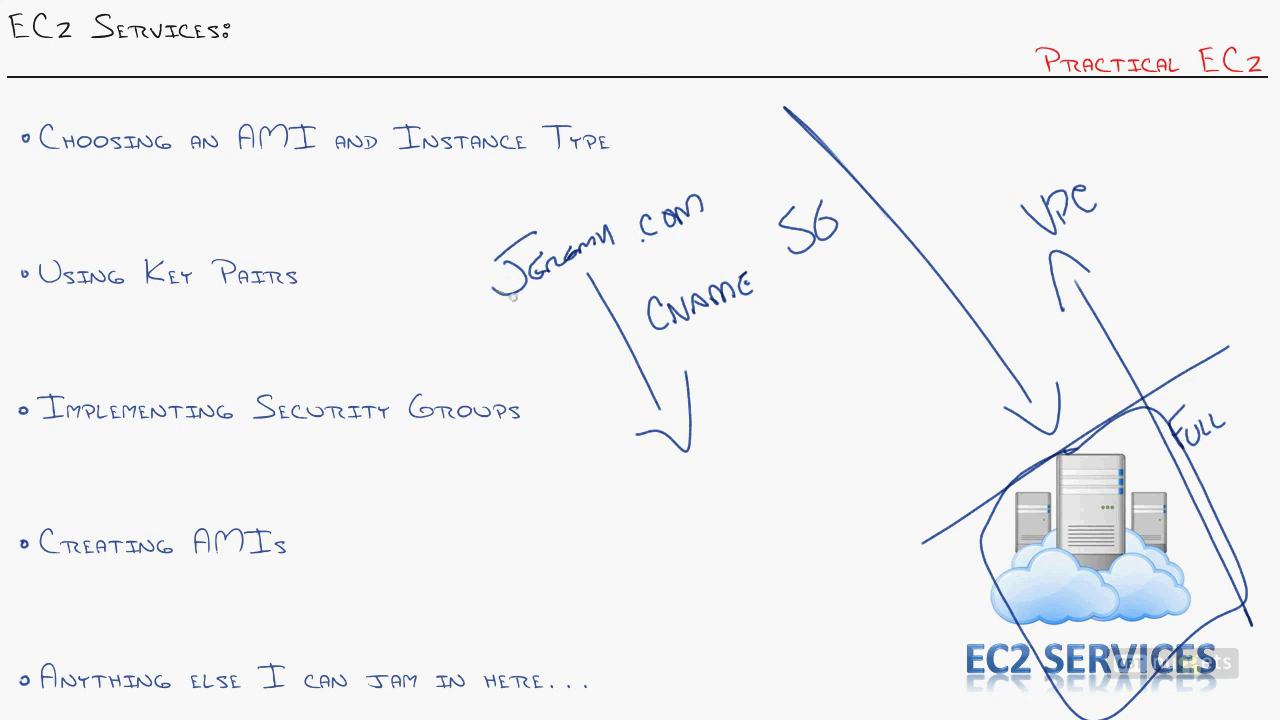
mouse_move(441, 270)
mouse_down()
mouse_move(738, 136)
mouse_move(466, 234)
mouse_move(478, 244)
mouse_up()
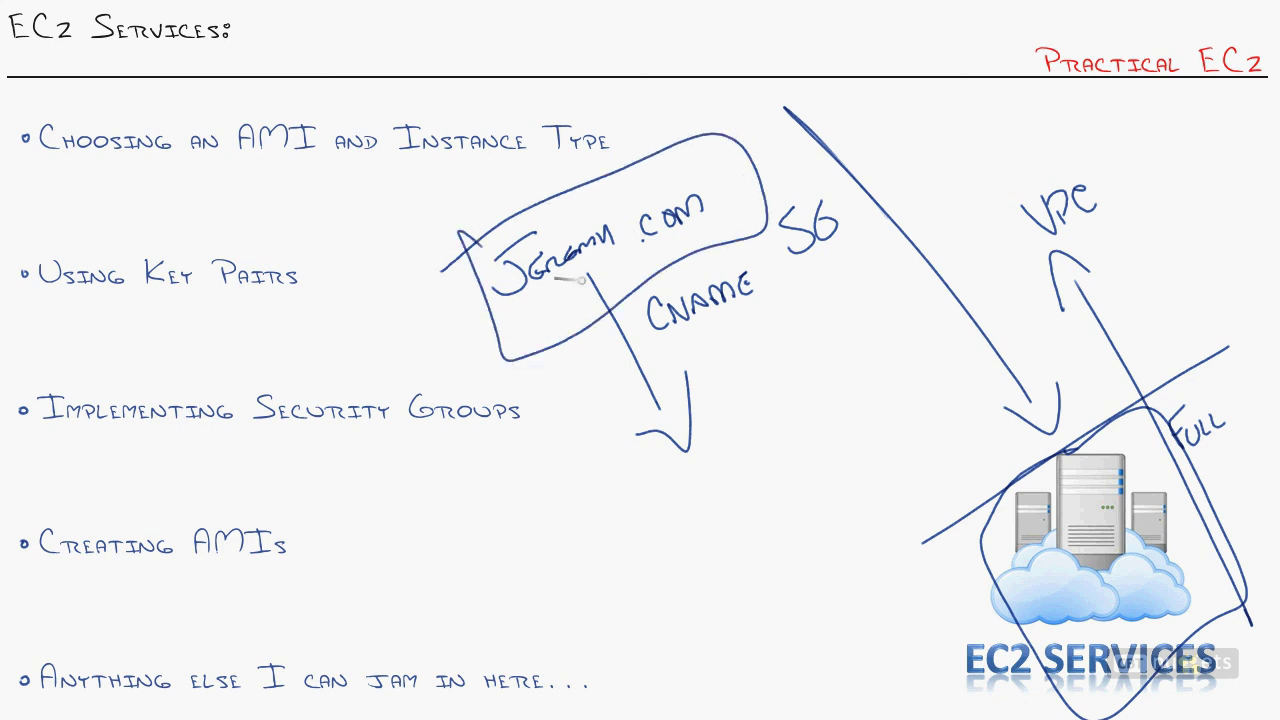
mouse_move(604, 535)
mouse_down()
mouse_move(872, 480)
mouse_move(610, 542)
mouse_up()
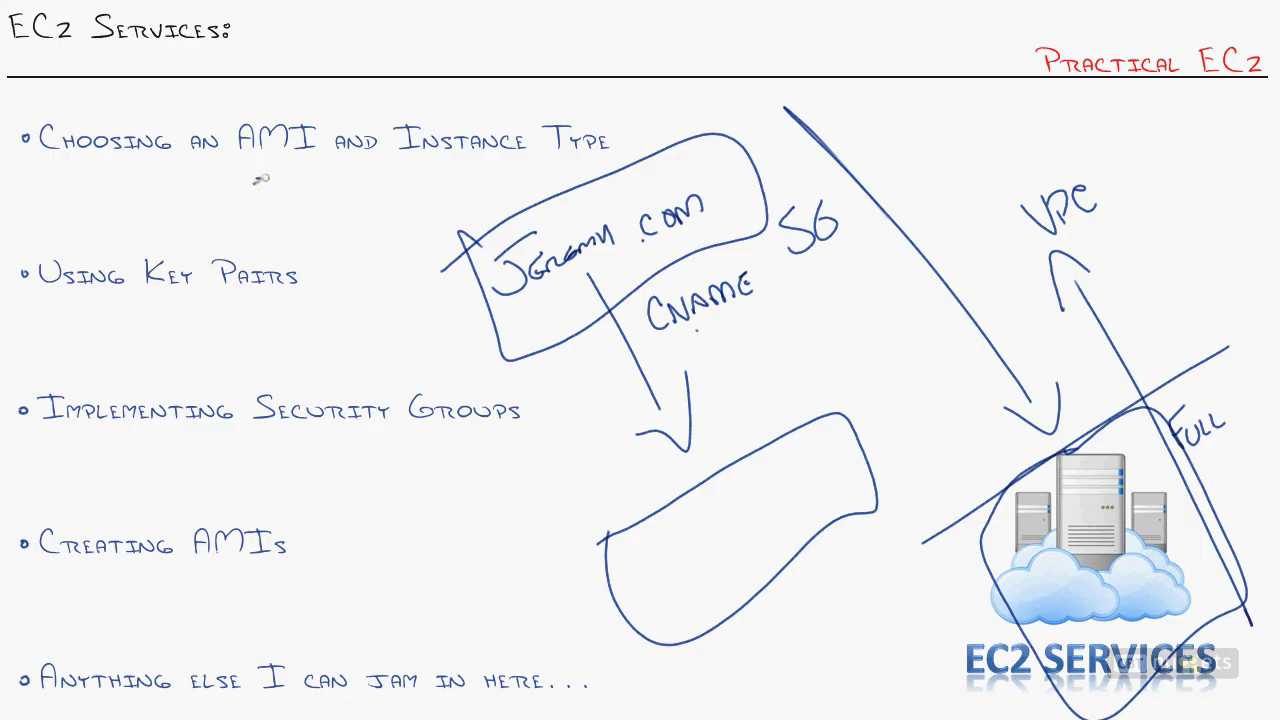
Step: Sketch loops and arrows linking the instance type, domain box and lower box on the whiteboard
mouse_move(258, 176)
mouse_down()
mouse_move(318, 262)
mouse_move(312, 286)
mouse_up()
mouse_move(338, 258)
mouse_down()
mouse_move(292, 232)
mouse_move(500, 224)
mouse_up()
mouse_move(560, 320)
mouse_down()
mouse_move(615, 408)
mouse_move(648, 500)
mouse_up()
mouse_move(642, 585)
mouse_down()
mouse_move(750, 535)
mouse_move(882, 434)
mouse_up()
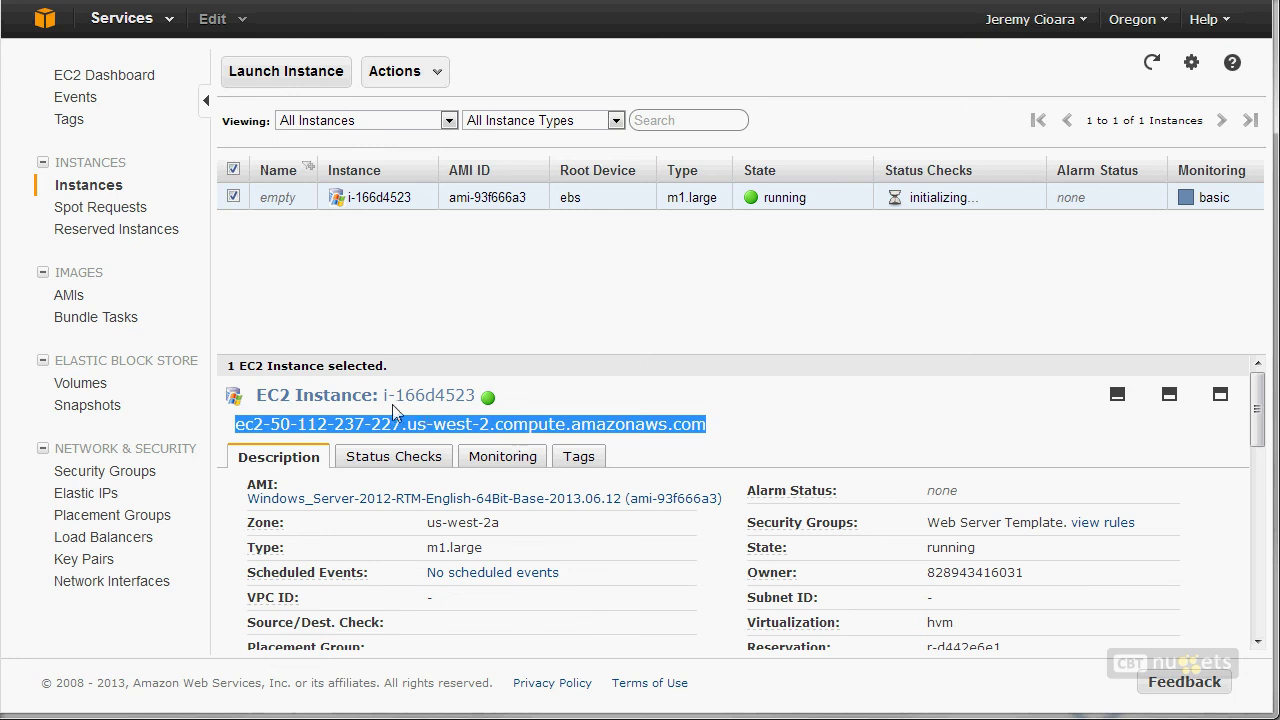
Step: Refresh to show 2/2 checks passed and select the instance's public DNS name
click(1152, 63)
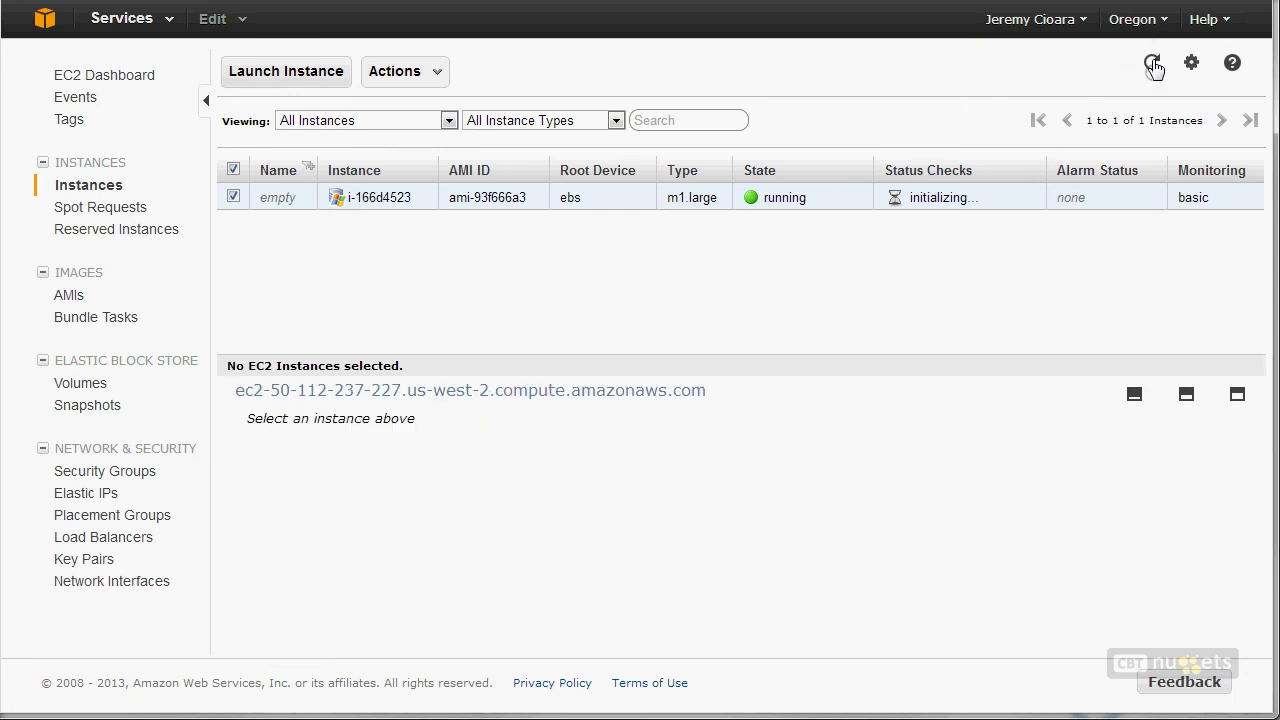
click(962, 205)
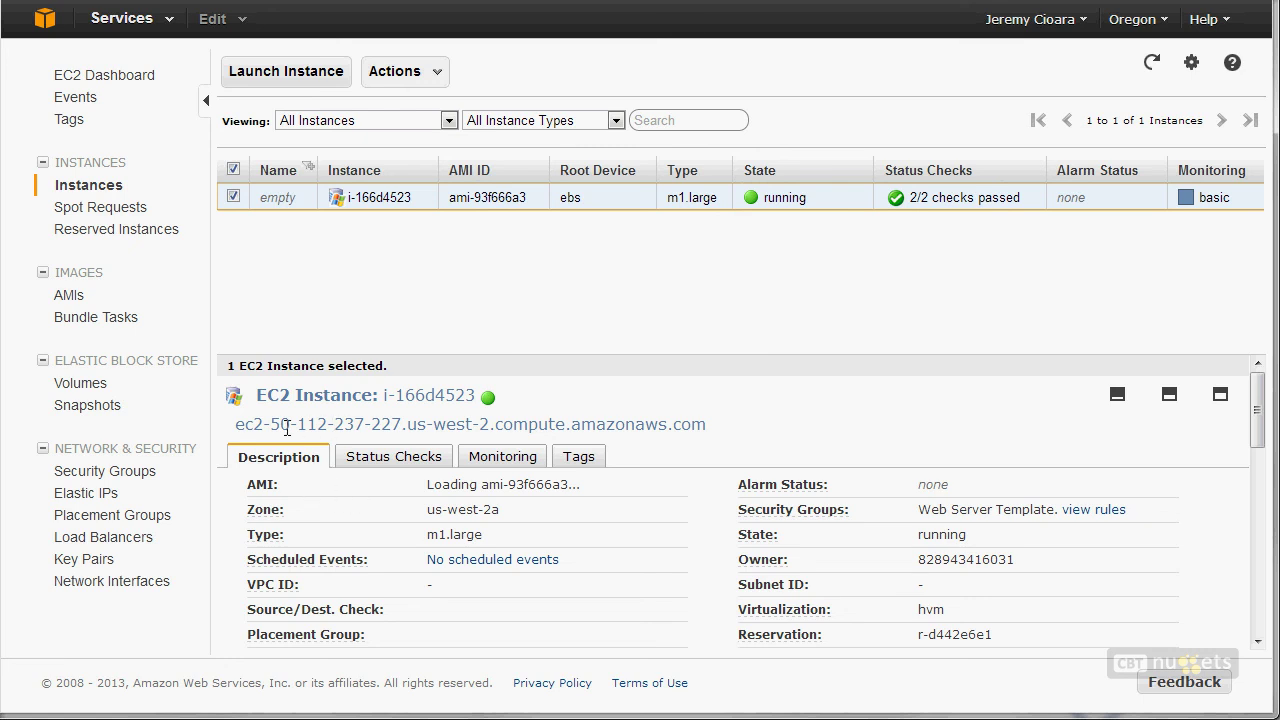
drag(236, 428, 714, 428)
key(ctrl+c)
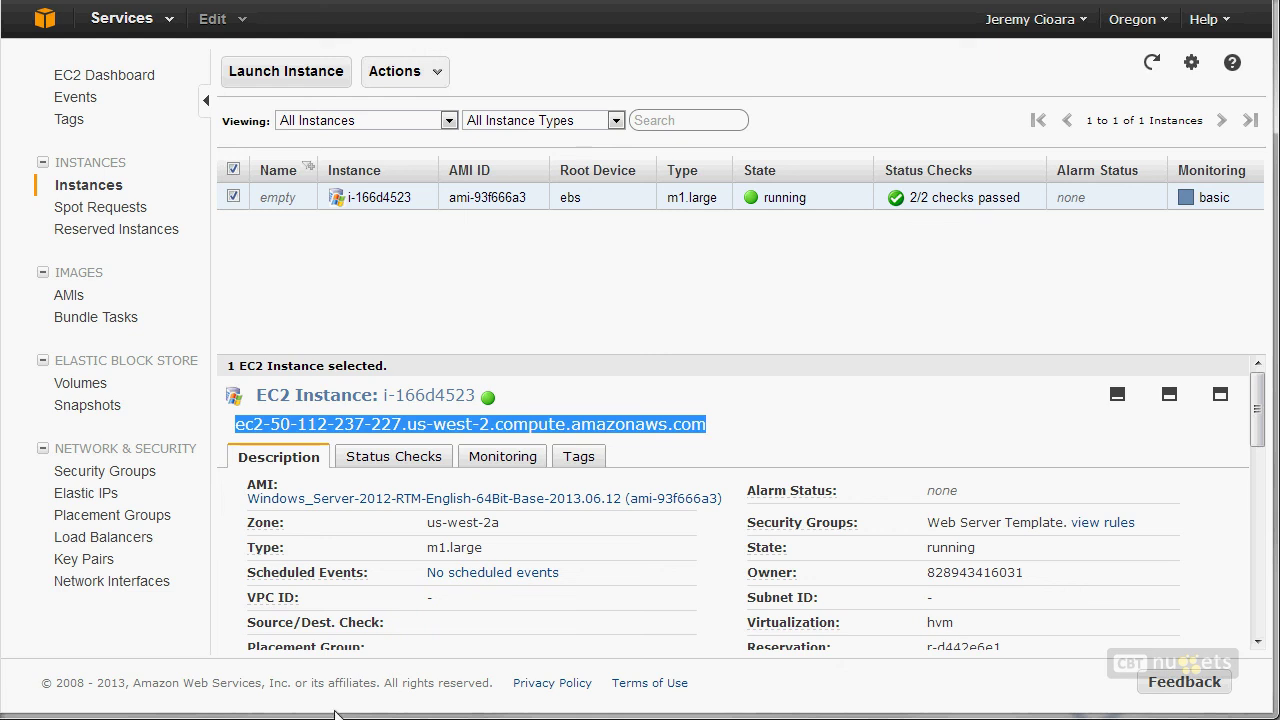
key(super+r)
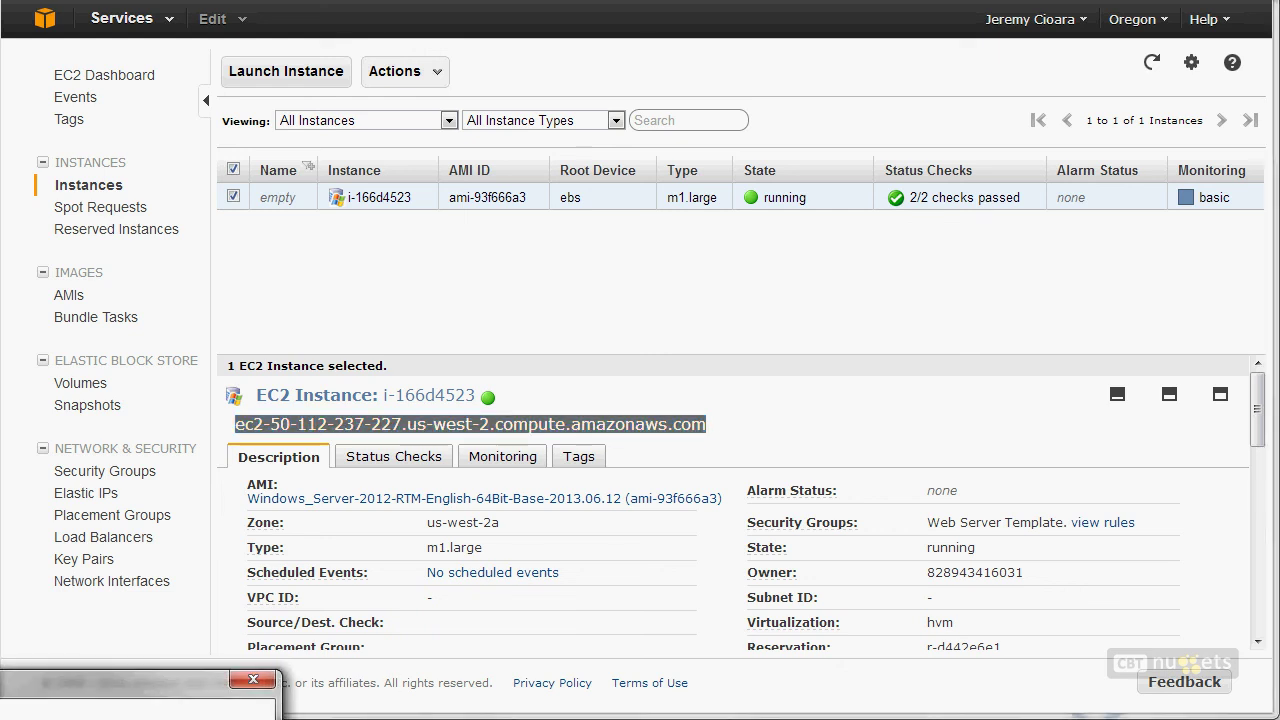
Step: Point Remote Desktop Connection at the pasted instance DNS name and connect
drag(569, 372, 709, 253)
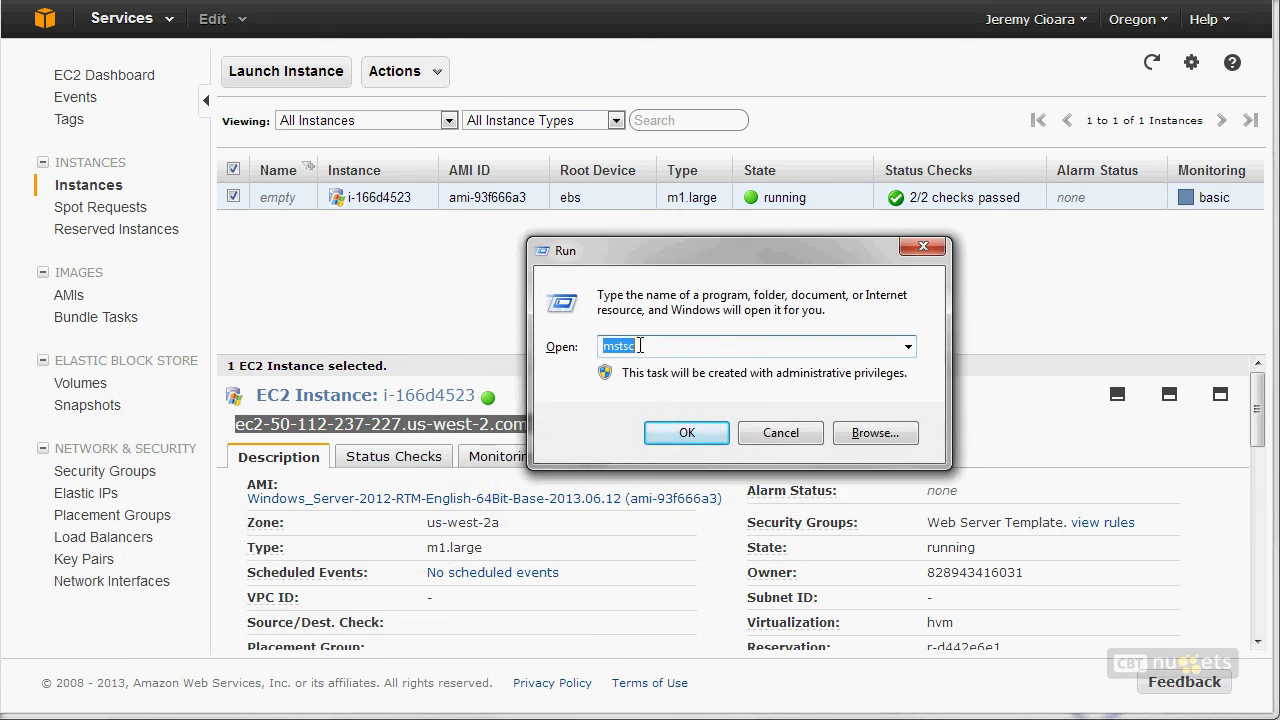
click(686, 433)
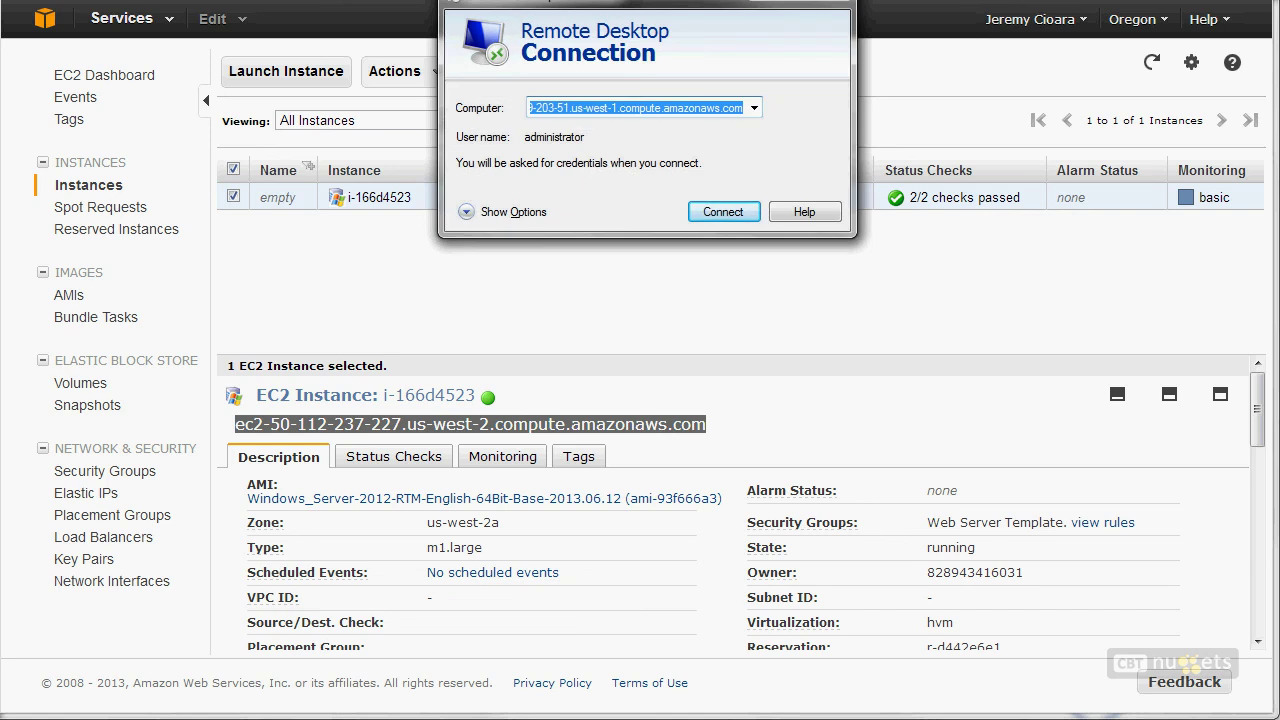
key(ctrl+v)
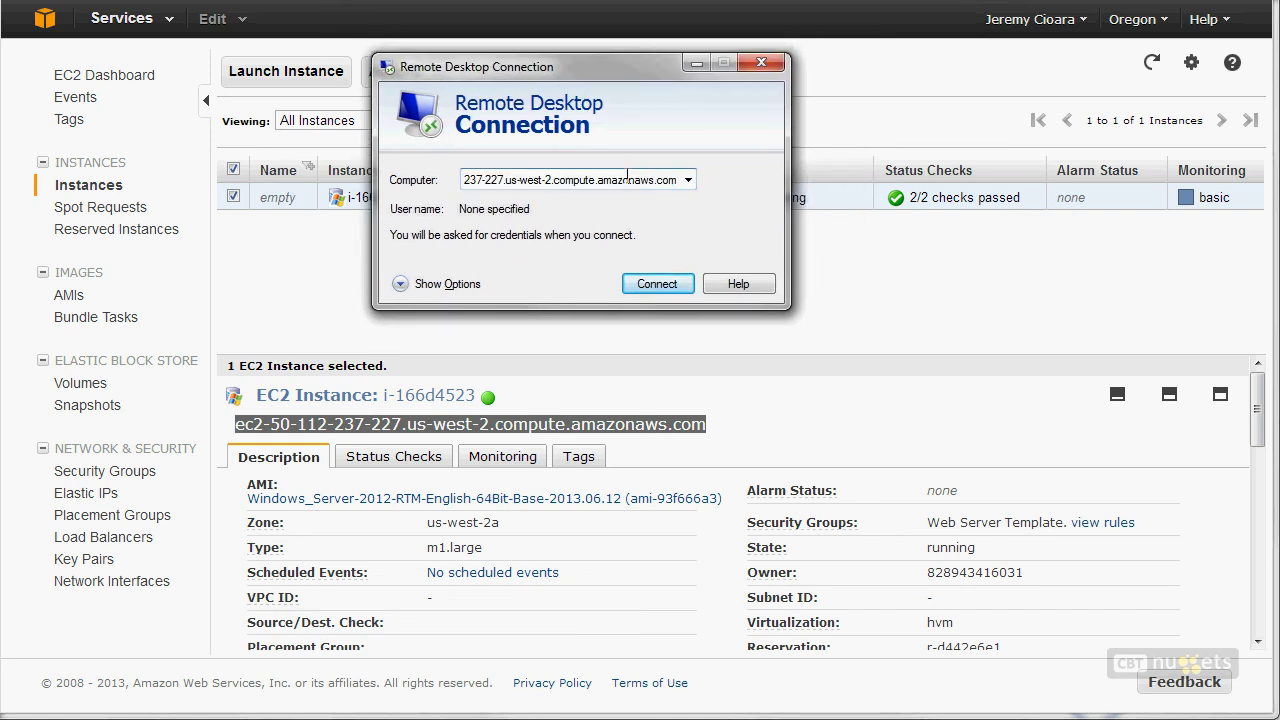
drag(537, 180, 410, 182)
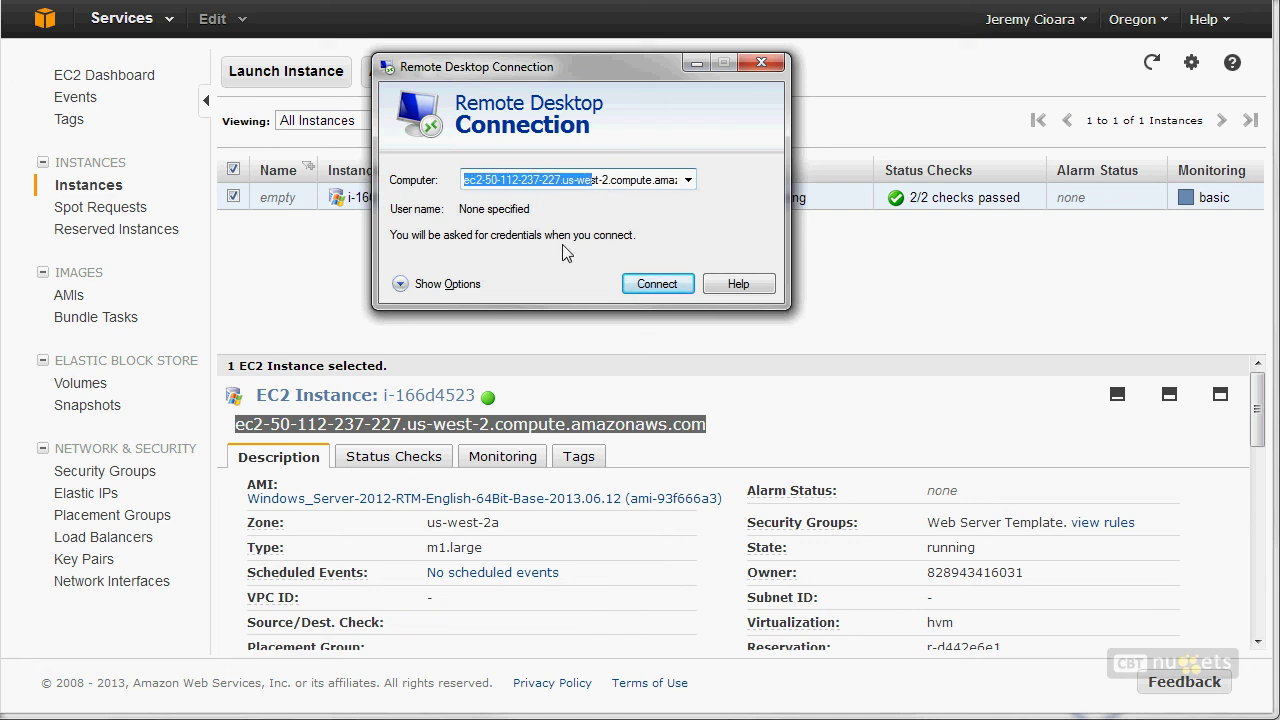
click(677, 290)
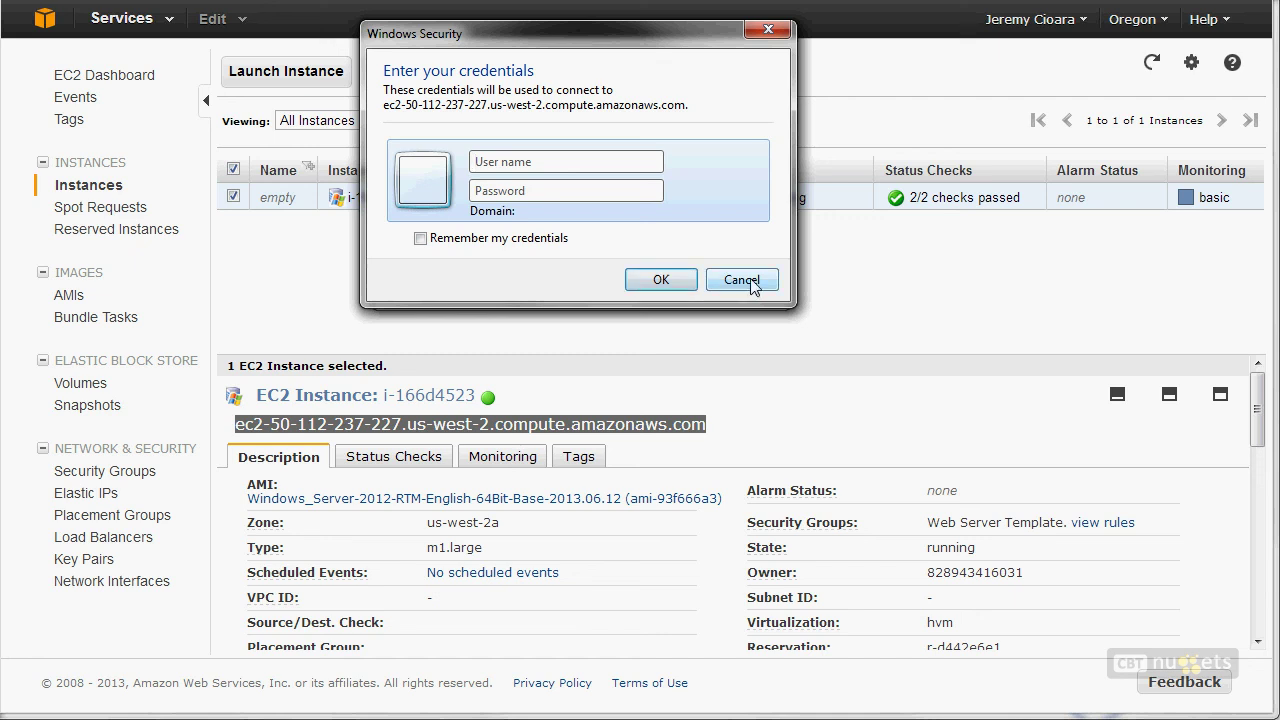
Step: Dismiss the credentials prompt and minimize the Remote Desktop window
text(adminst)
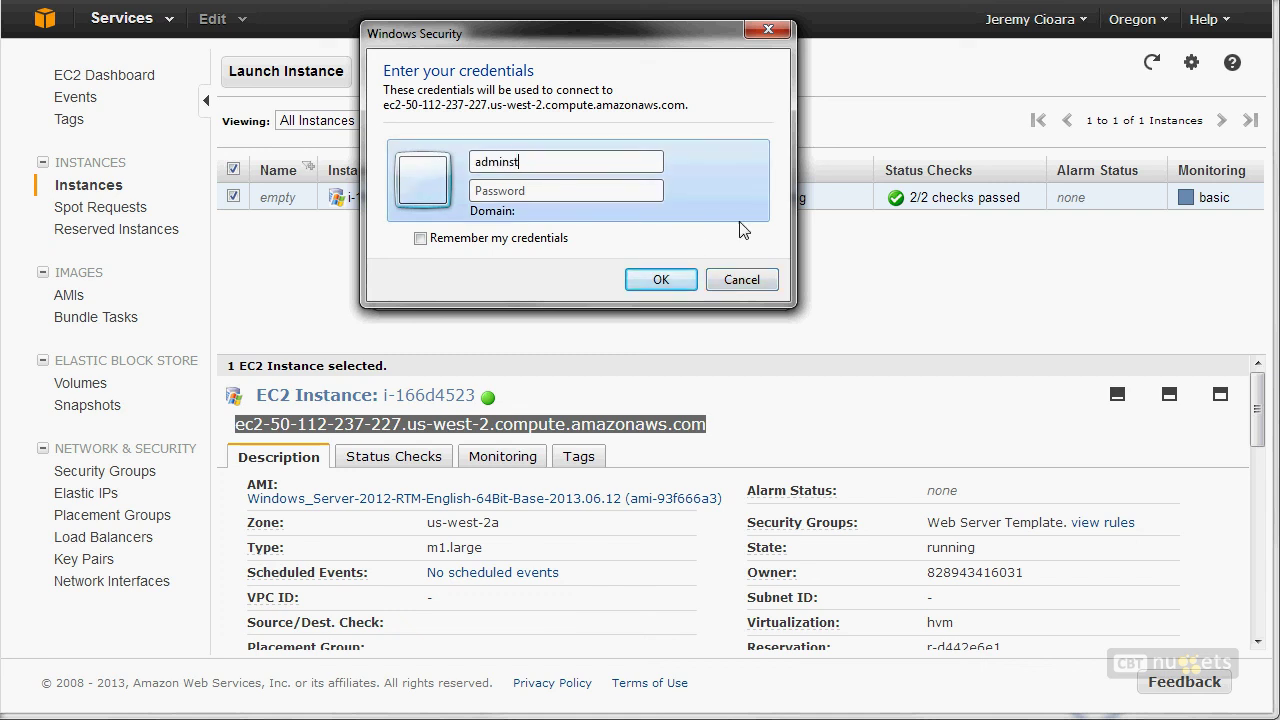
key(Escape)
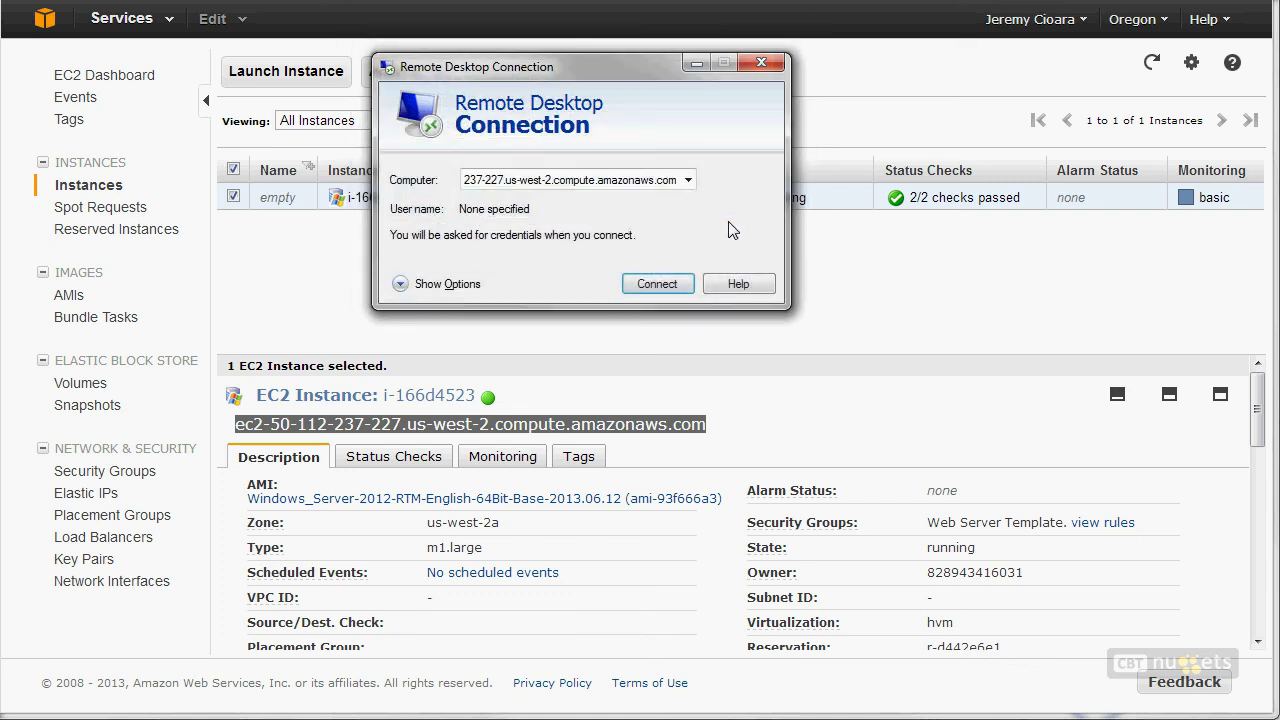
click(697, 64)
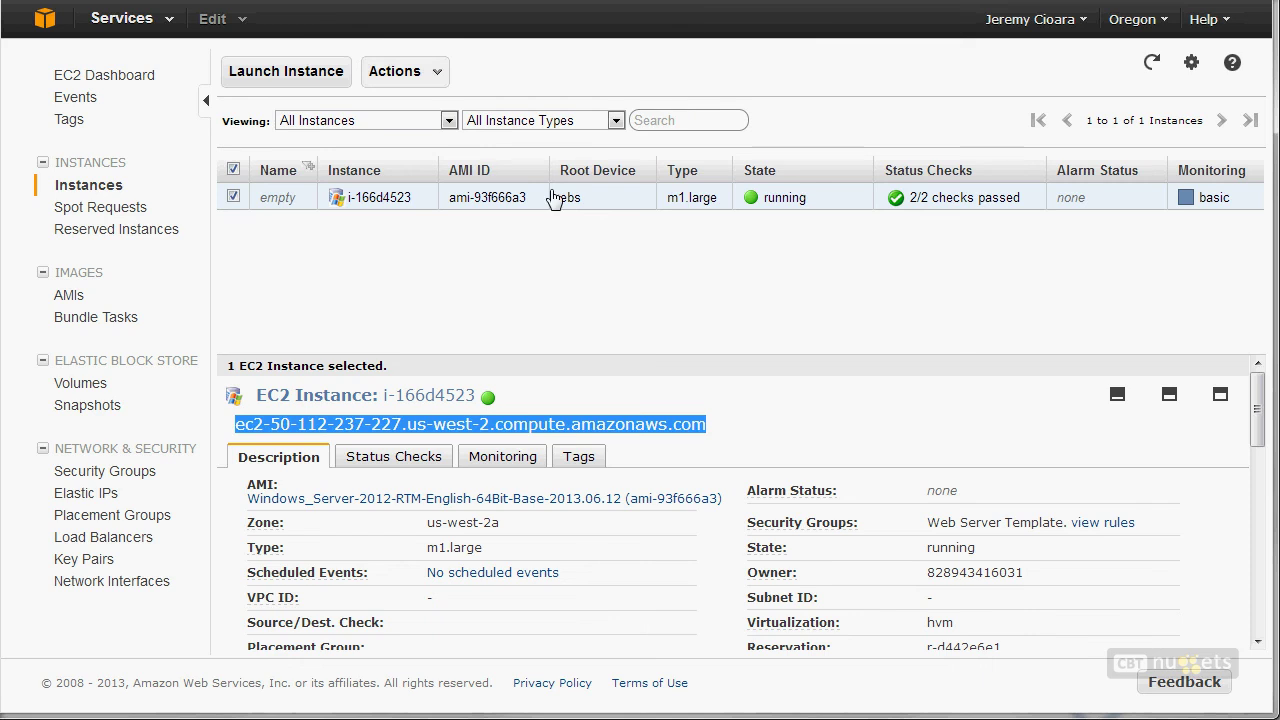
Step: Open Retrieve Default Windows Administrator Password and review the encrypted password and FirstKeys key pair
right_click(350, 207)
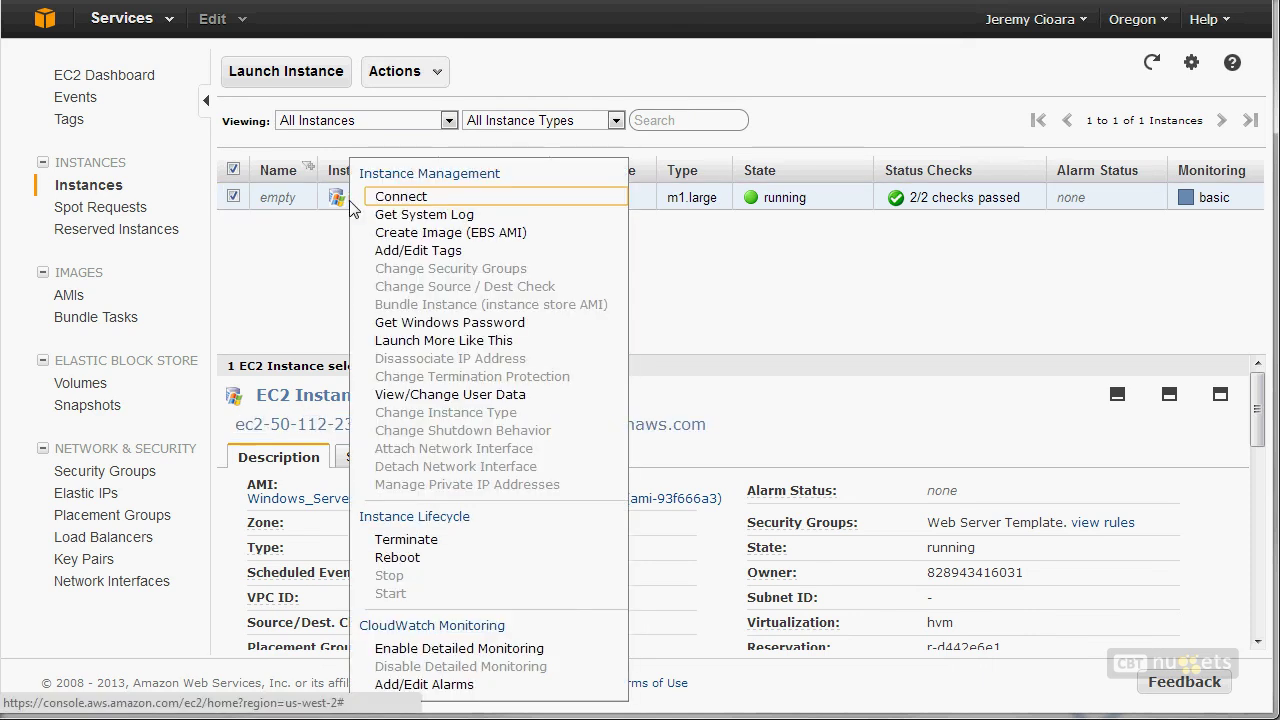
click(386, 326)
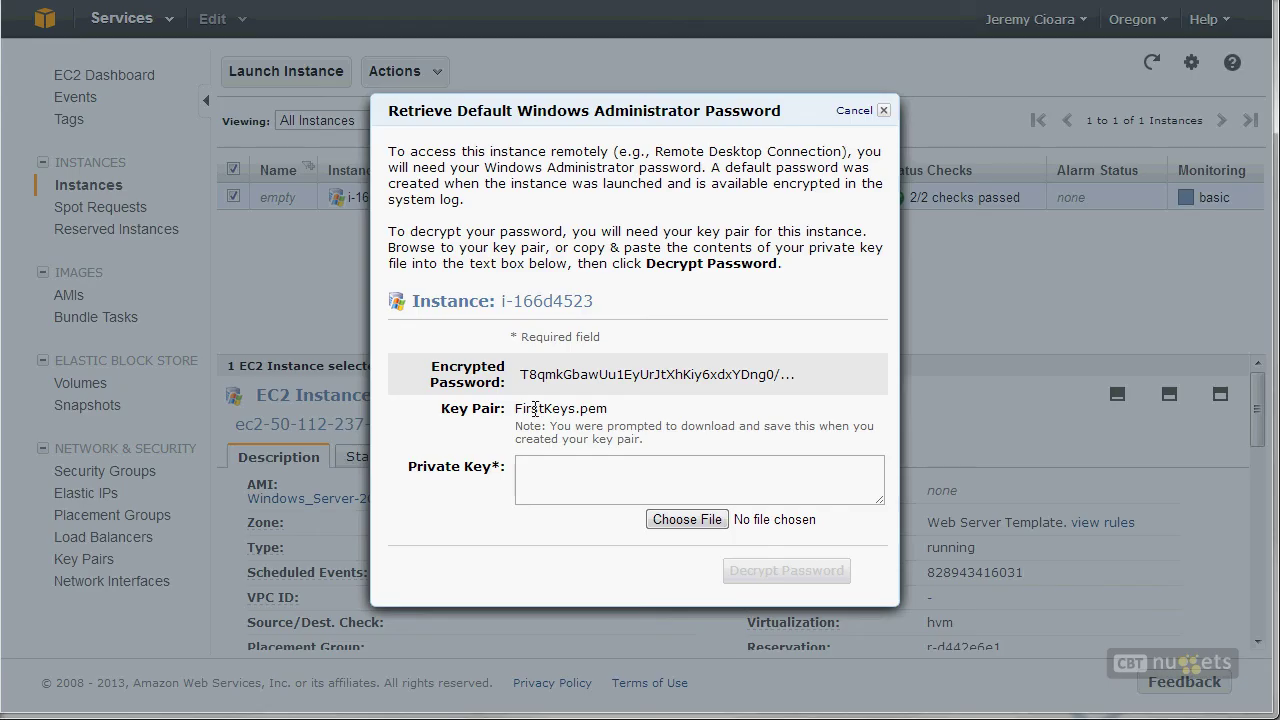
double_click(483, 410)
double_click(534, 378)
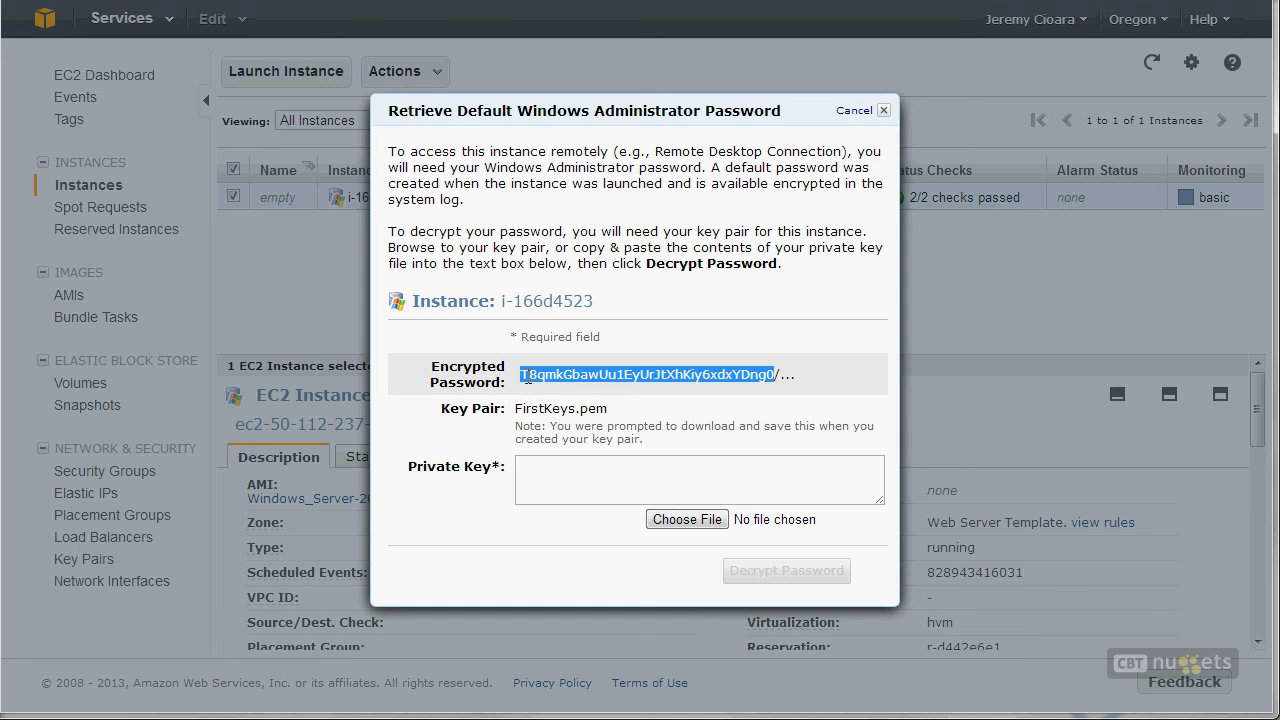
double_click(540, 408)
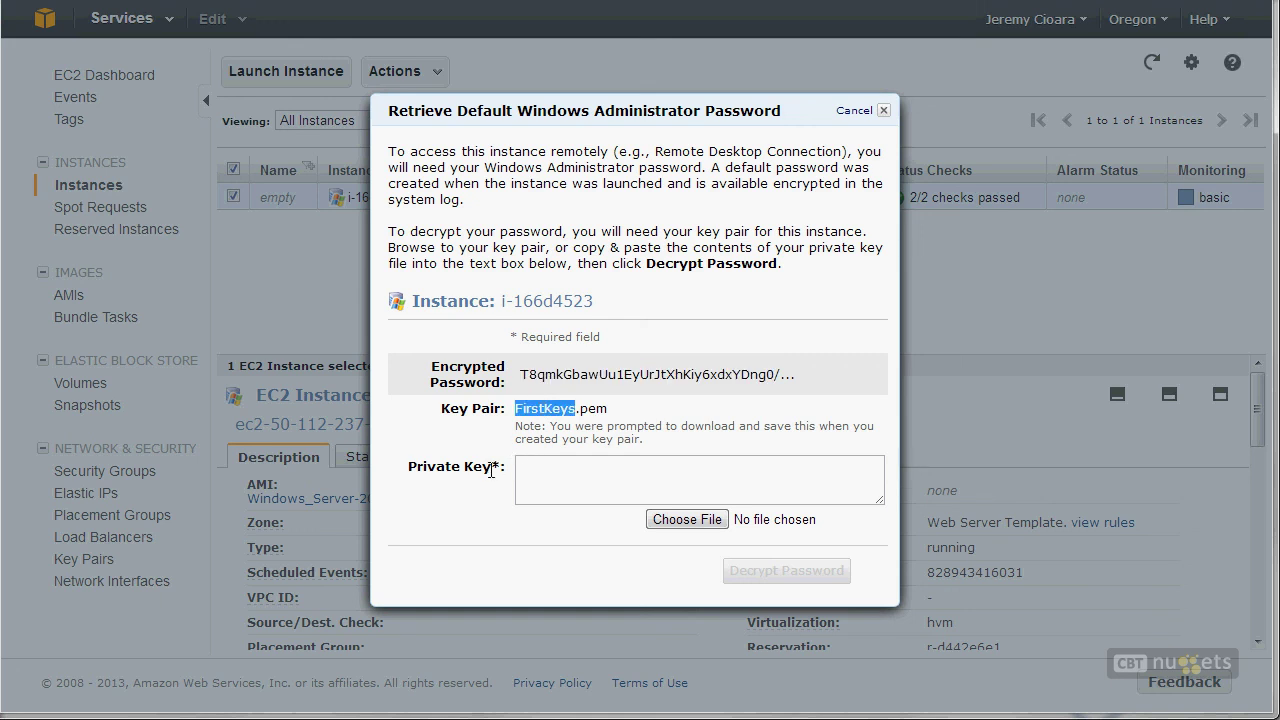
double_click(425, 466)
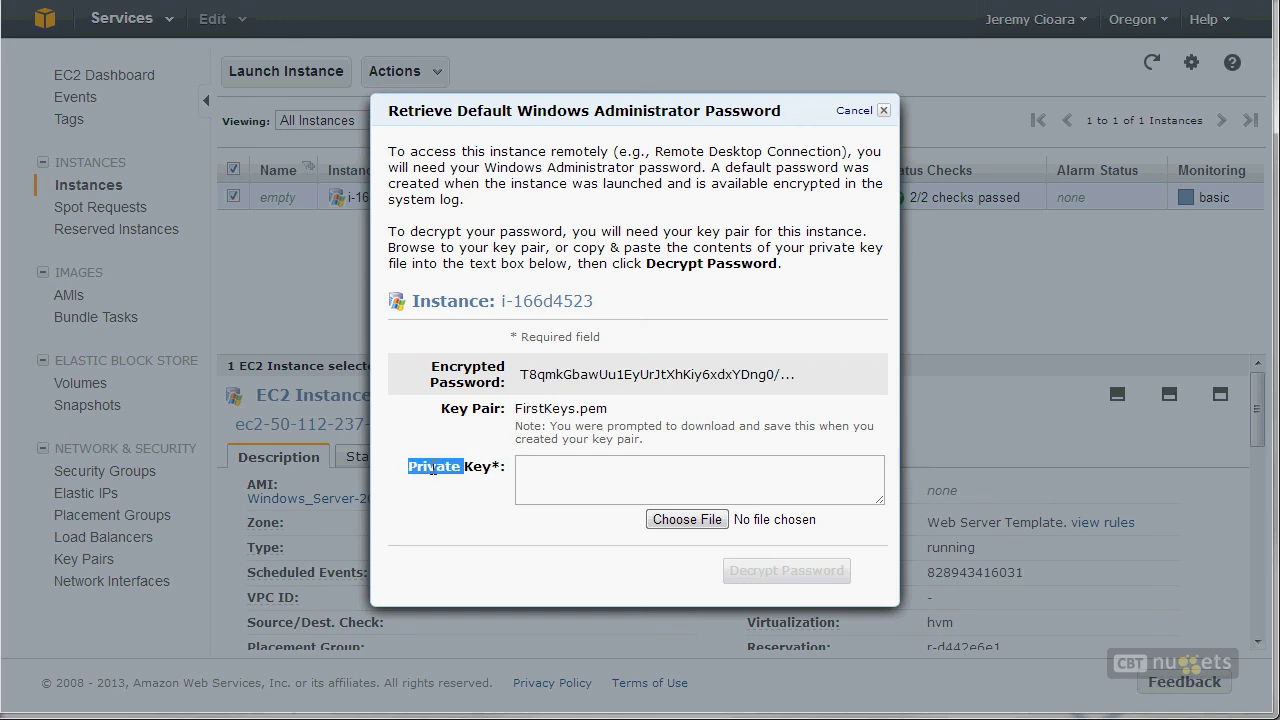
Step: Load FirstKeys.pem from Downloads, decrypt the password, and select it for copying
click(709, 522)
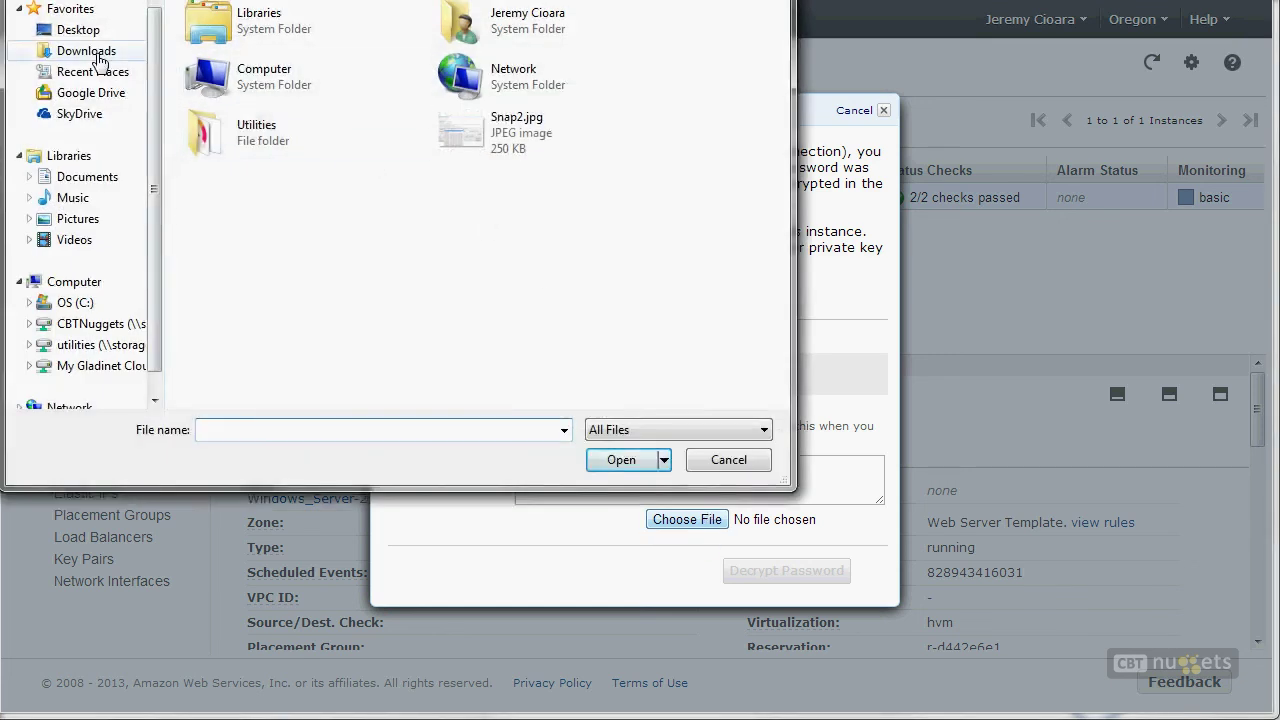
click(98, 55)
click(398, 72)
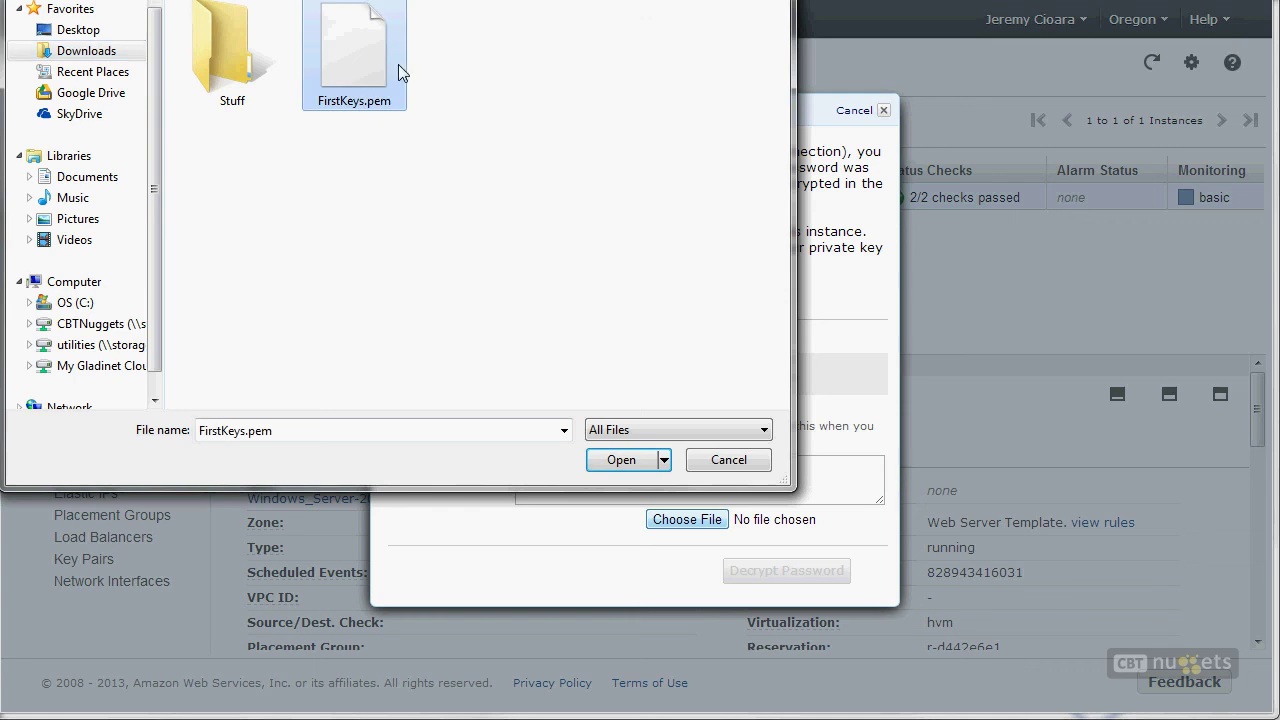
click(621, 460)
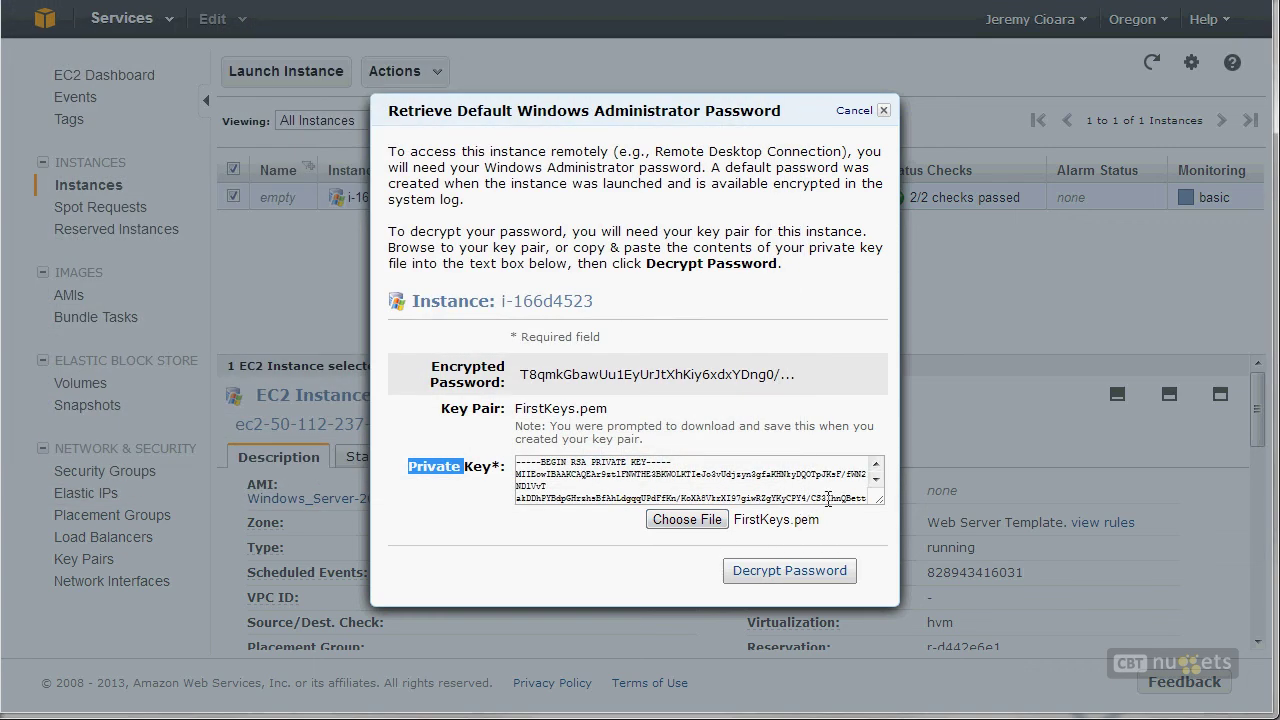
drag(591, 462, 671, 486)
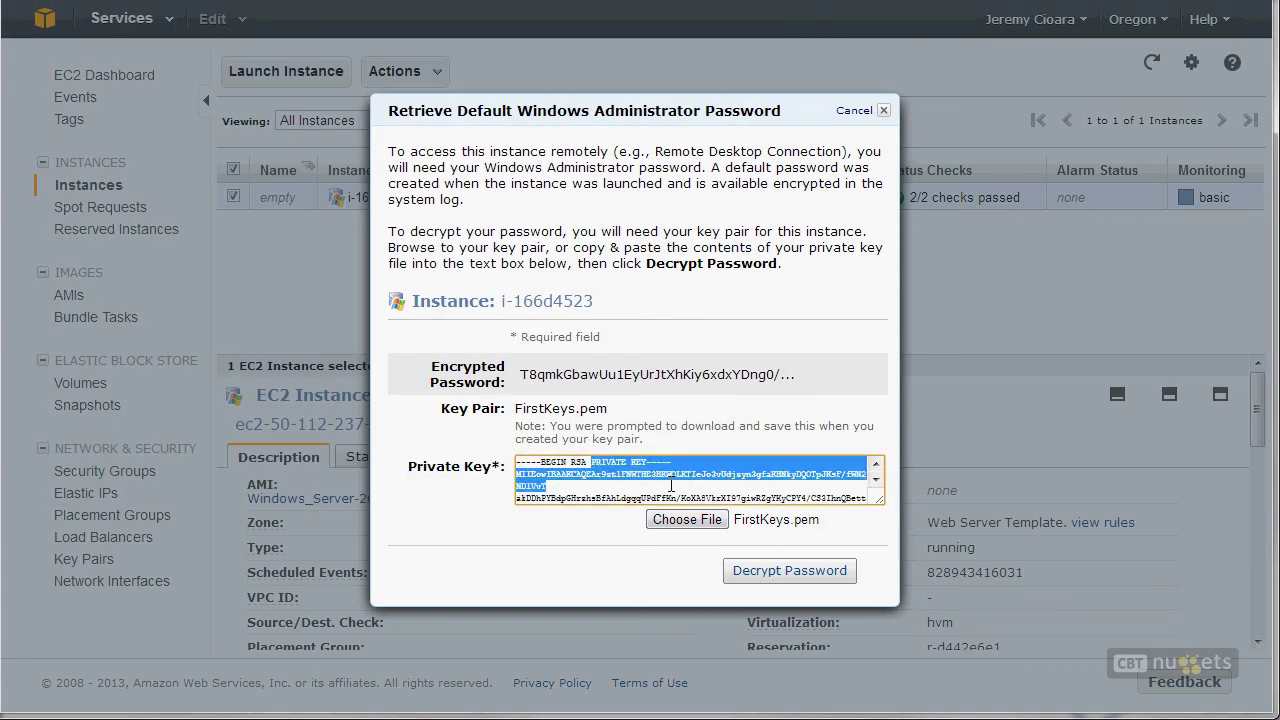
click(773, 575)
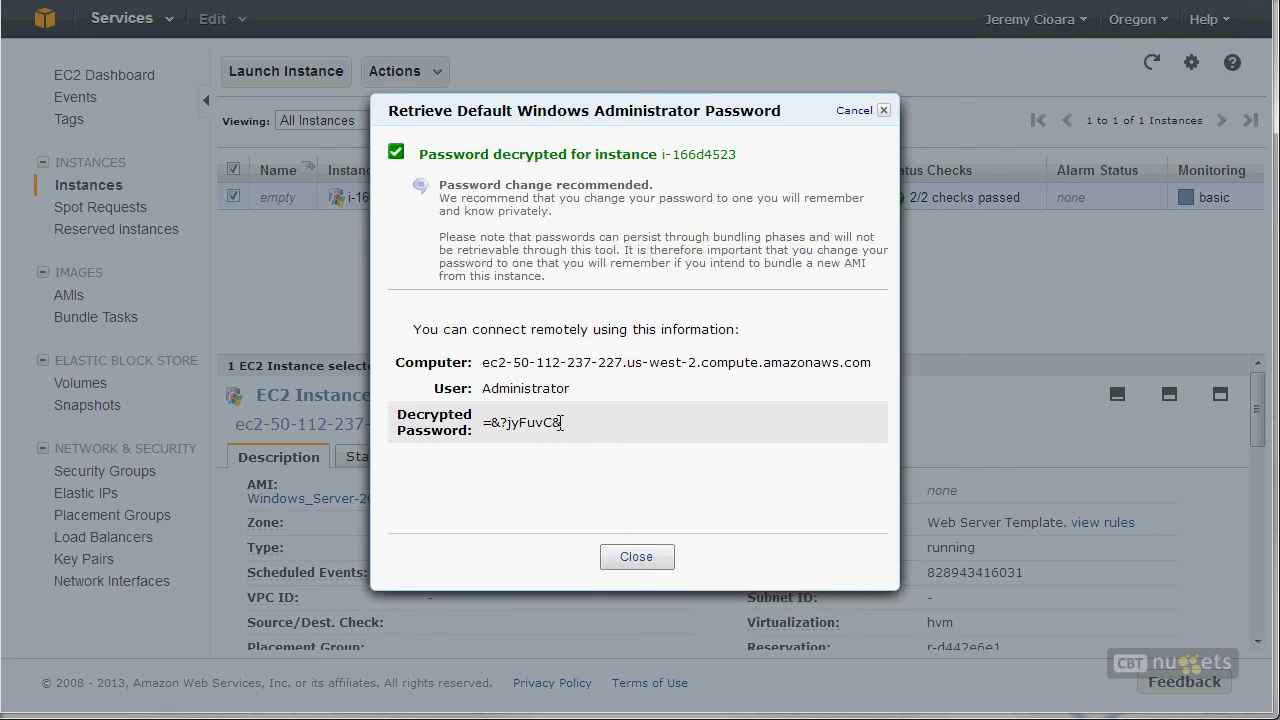
drag(560, 422, 485, 436)
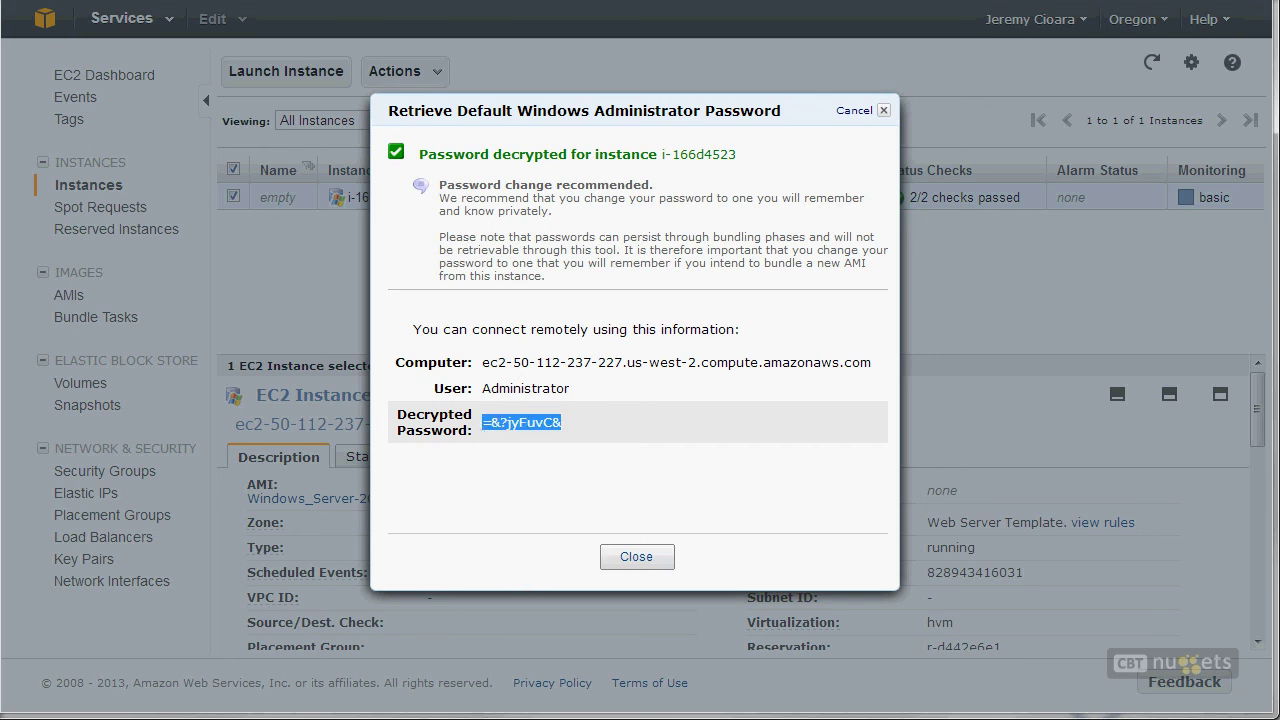
click(614, 718)
Step: Sign in as administrator with the pasted password and accept the certificate warning
click(645, 292)
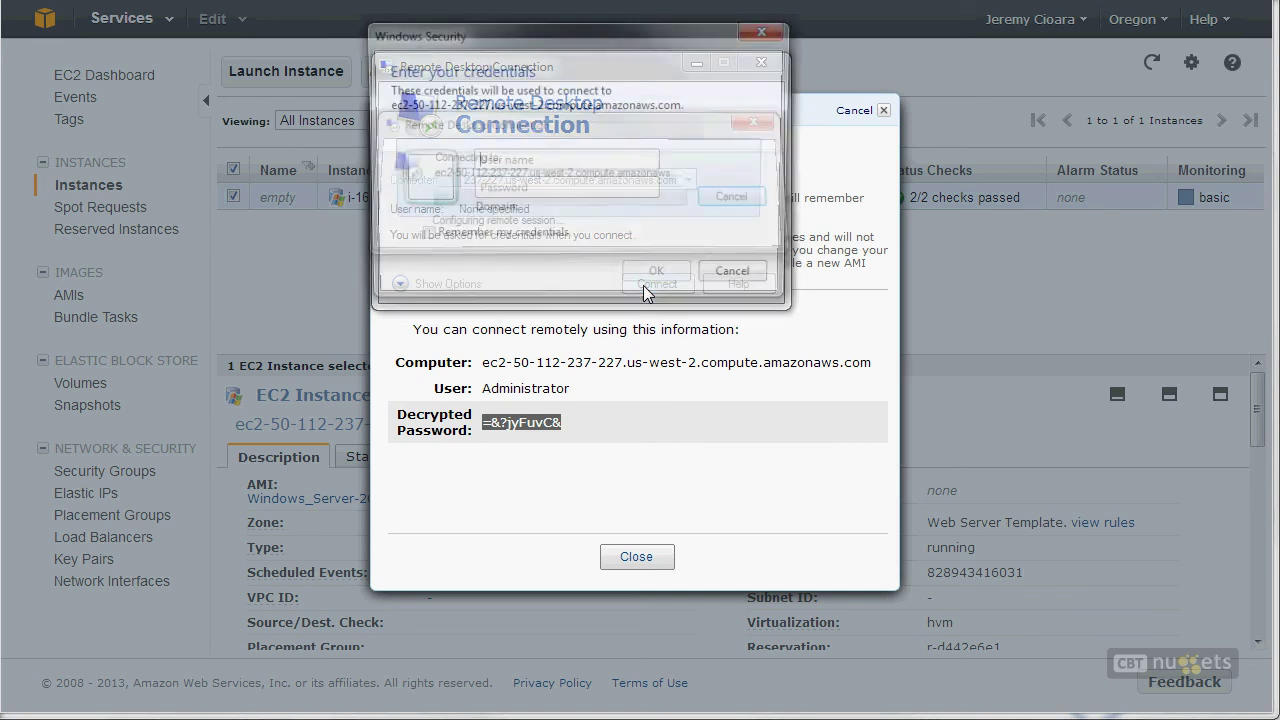
text(administrator)
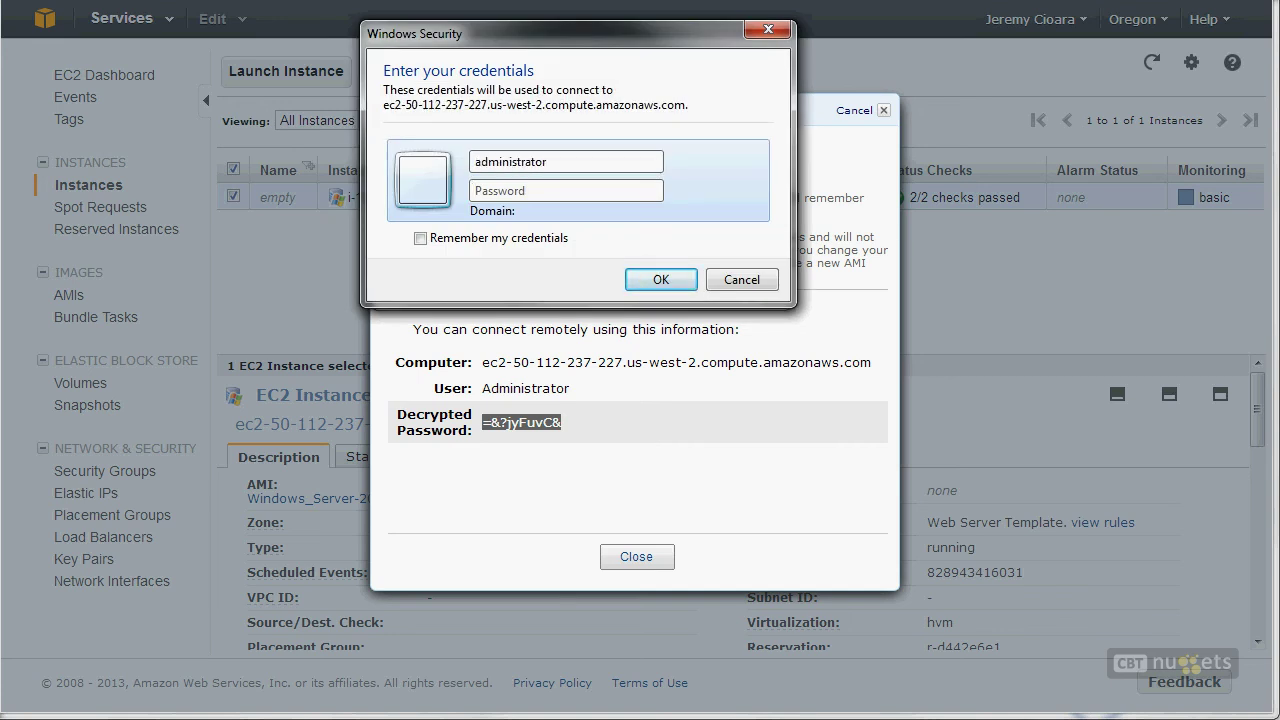
key(Tab)
key(ctrl+v)
key(Return)
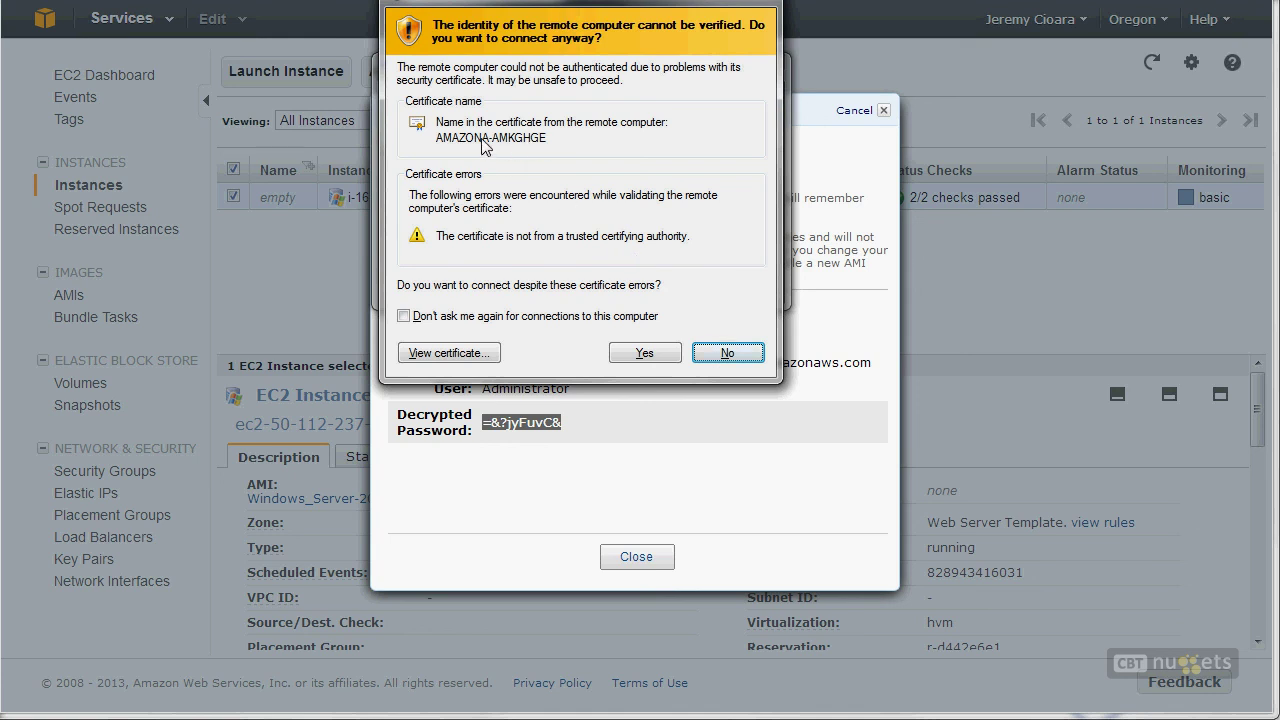
click(655, 354)
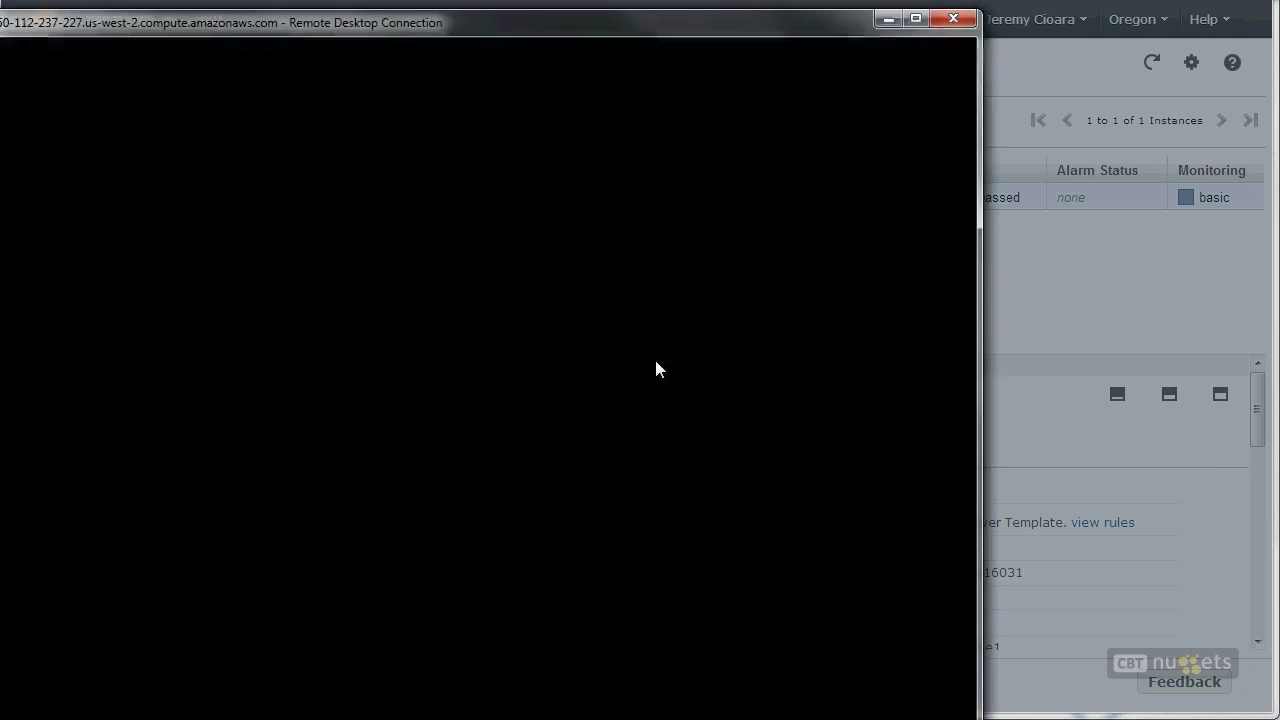
drag(531, 34, 788, 0)
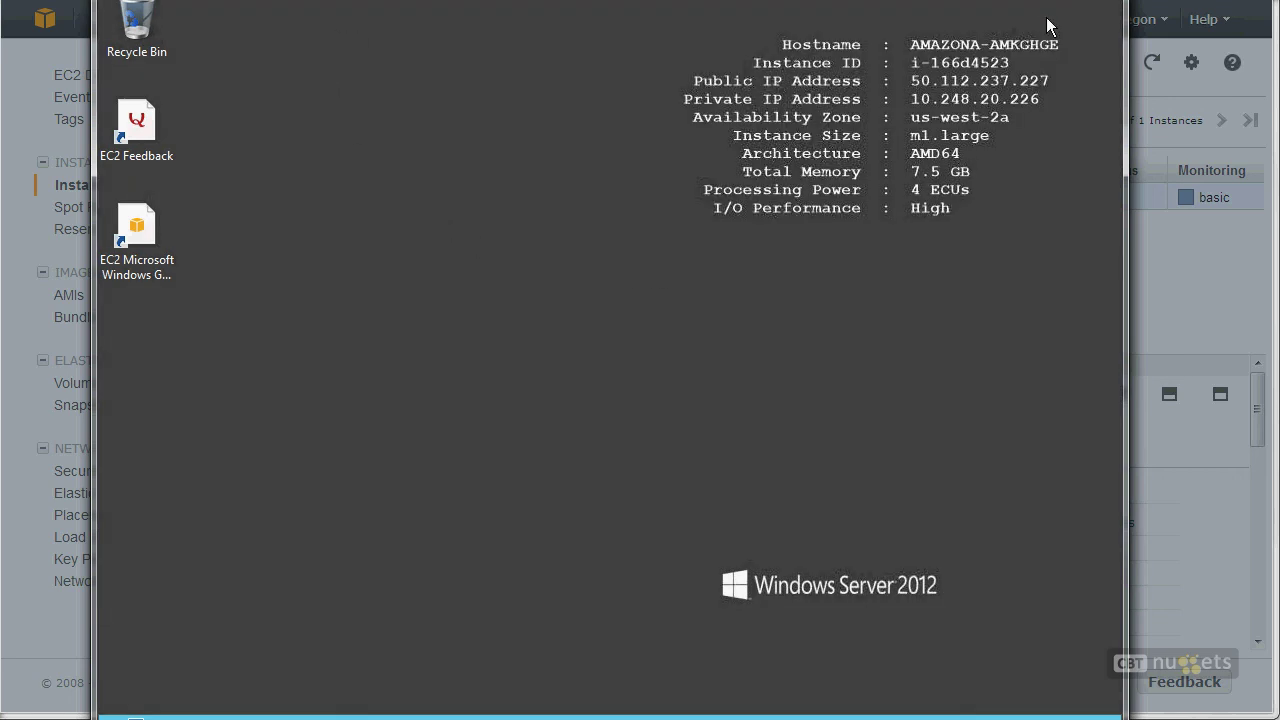
Step: Outline the server information text shown on the remote desktop
drag(989, 196, 846, 110)
drag(1062, 22, 627, 255)
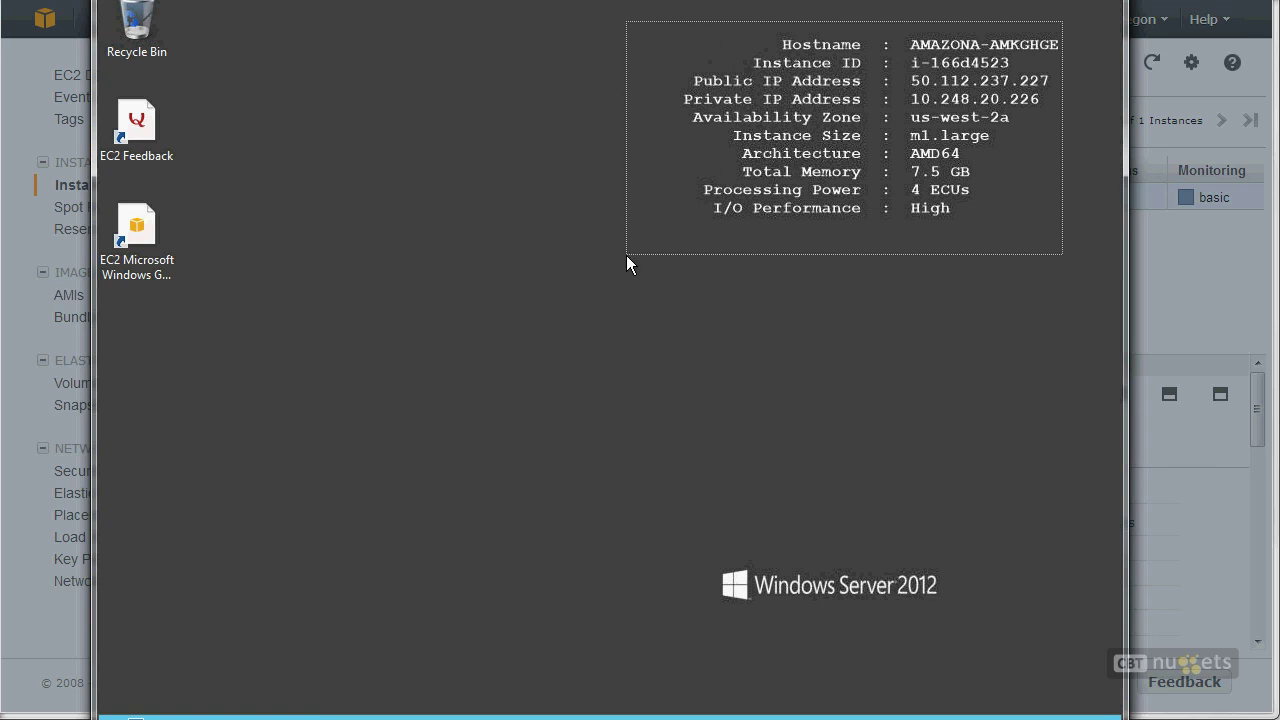
drag(627, 263, 627, 261)
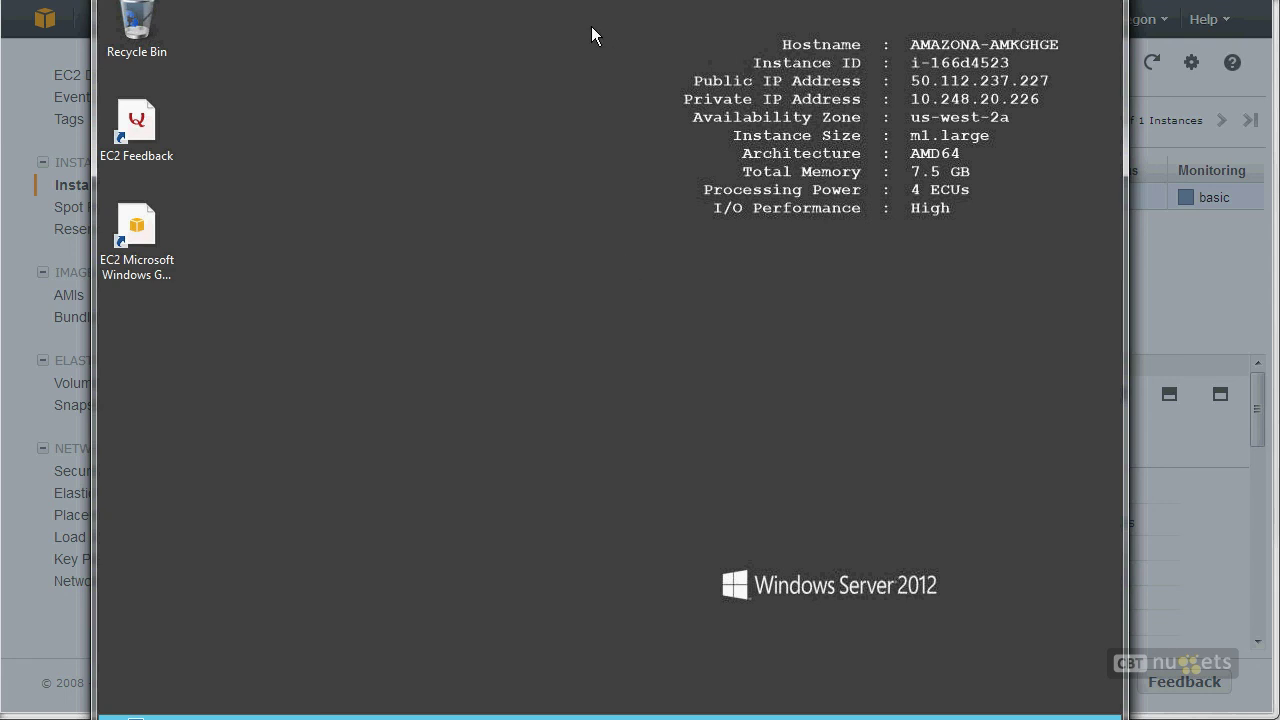
Step: Reveal the remote taskbar with Server Manager open and bring up the charms bar
drag(600, 0, 610, 0)
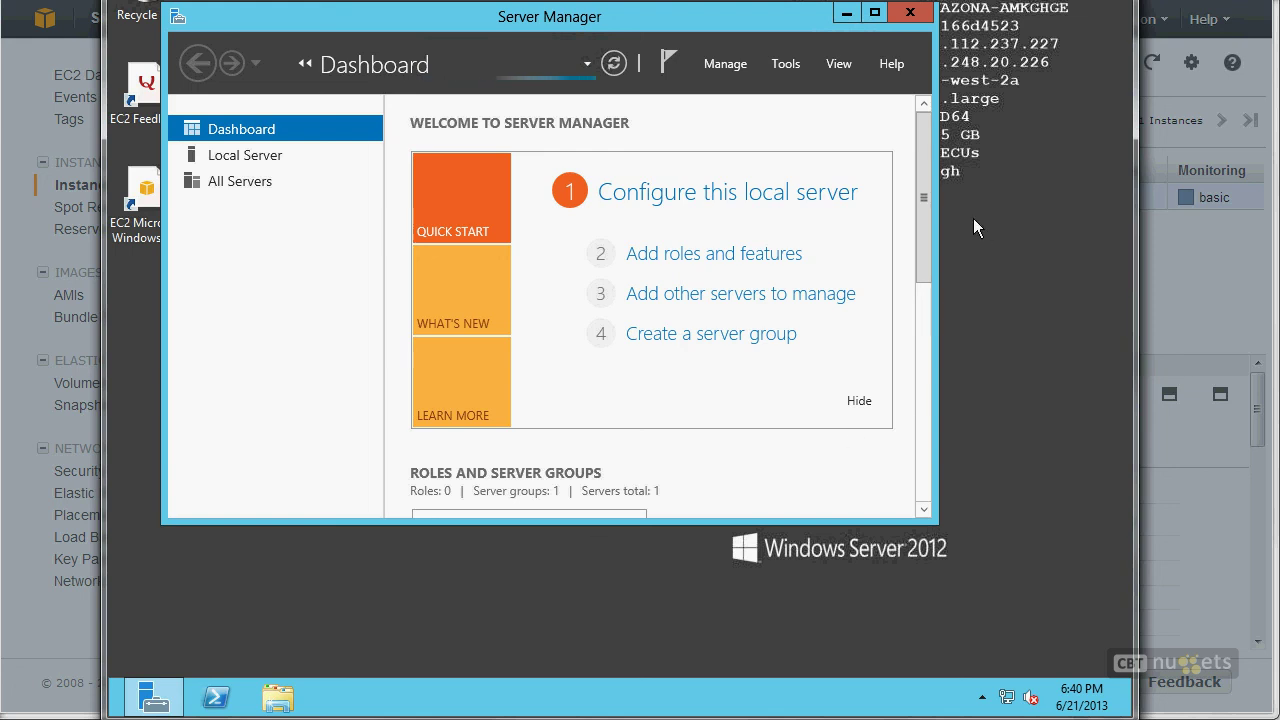
drag(923, 172, 872, 434)
scroll(876, 338, up, 10)
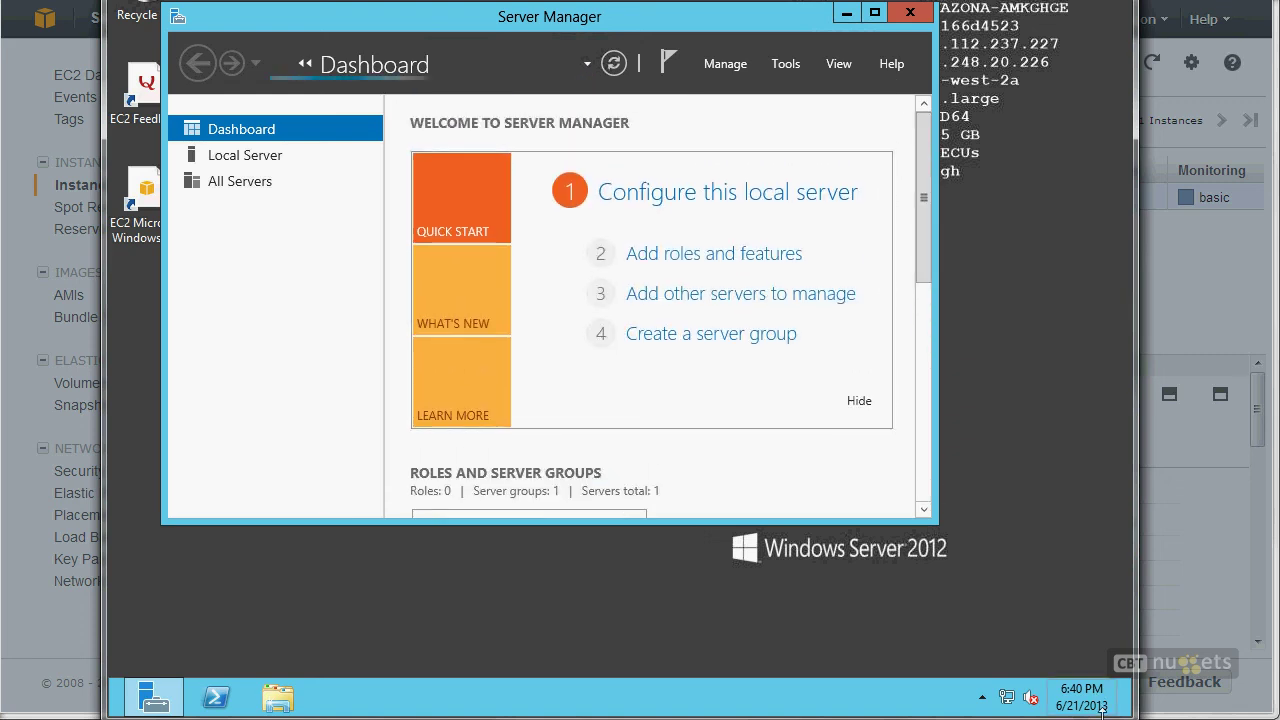
mouse_move(1128, 715)
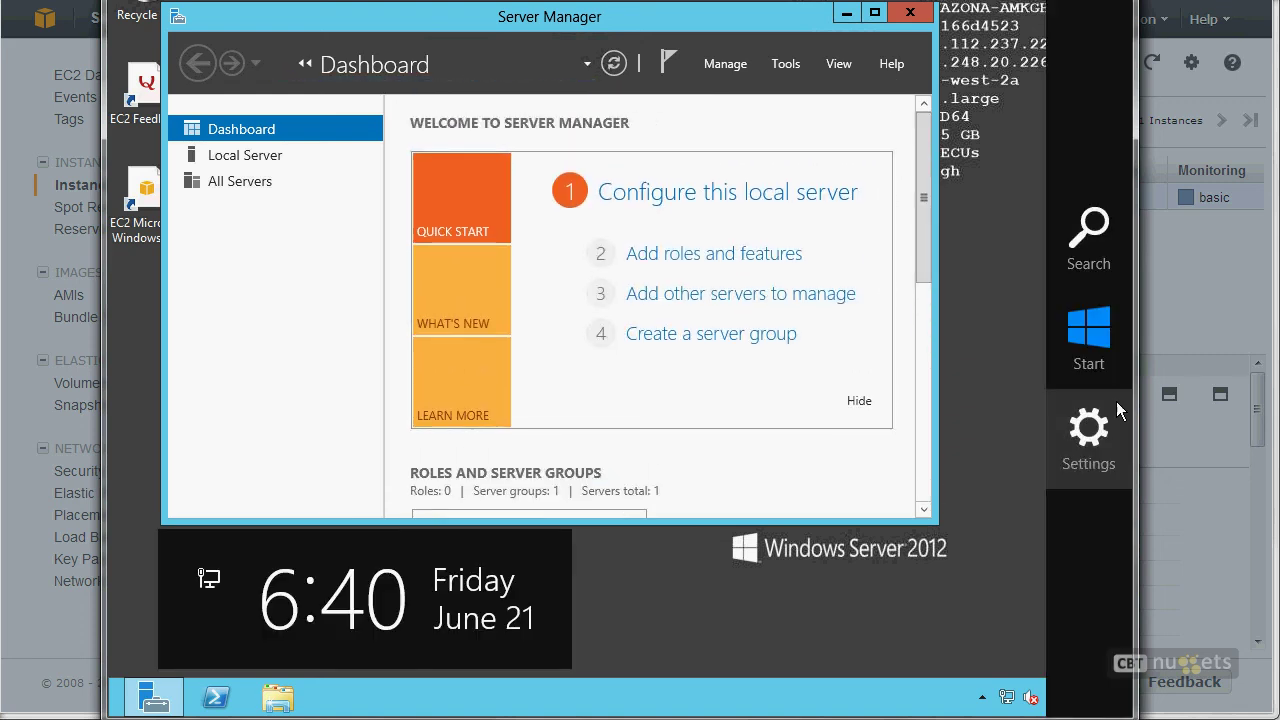
Step: Open Control Panel's User Accounts settings, glance at saved credentials, and return home
click(1091, 435)
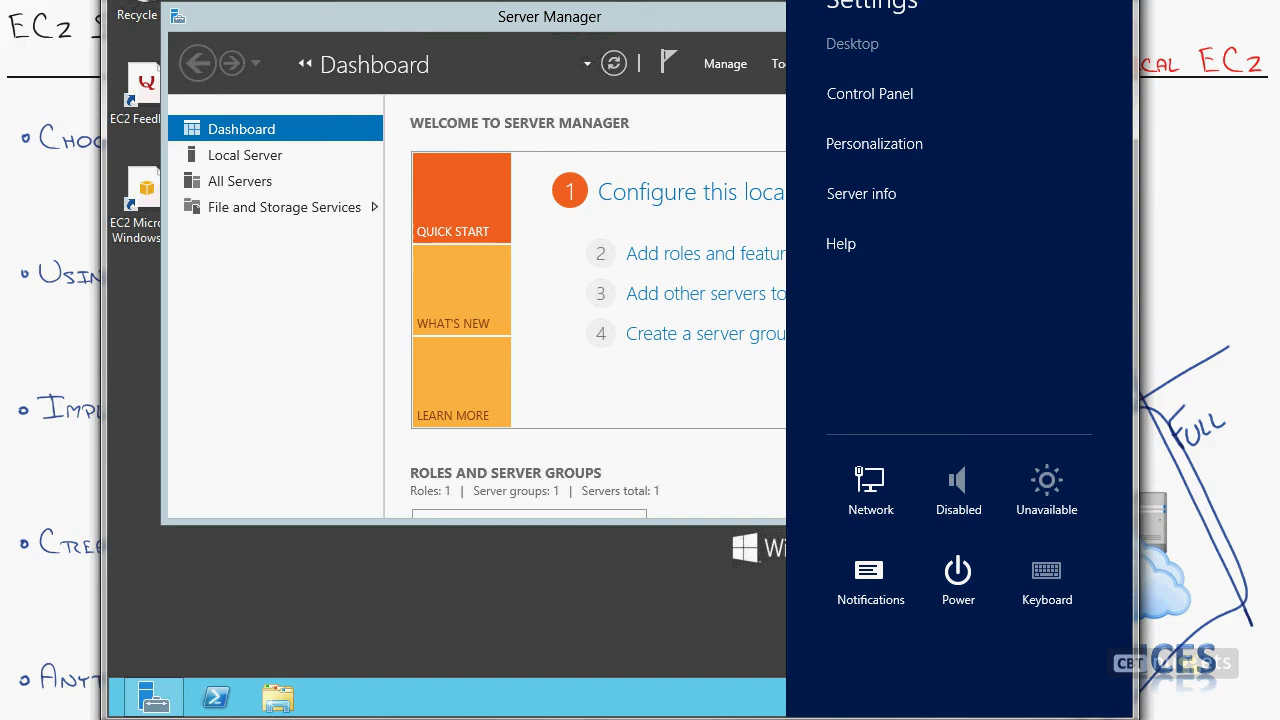
click(868, 93)
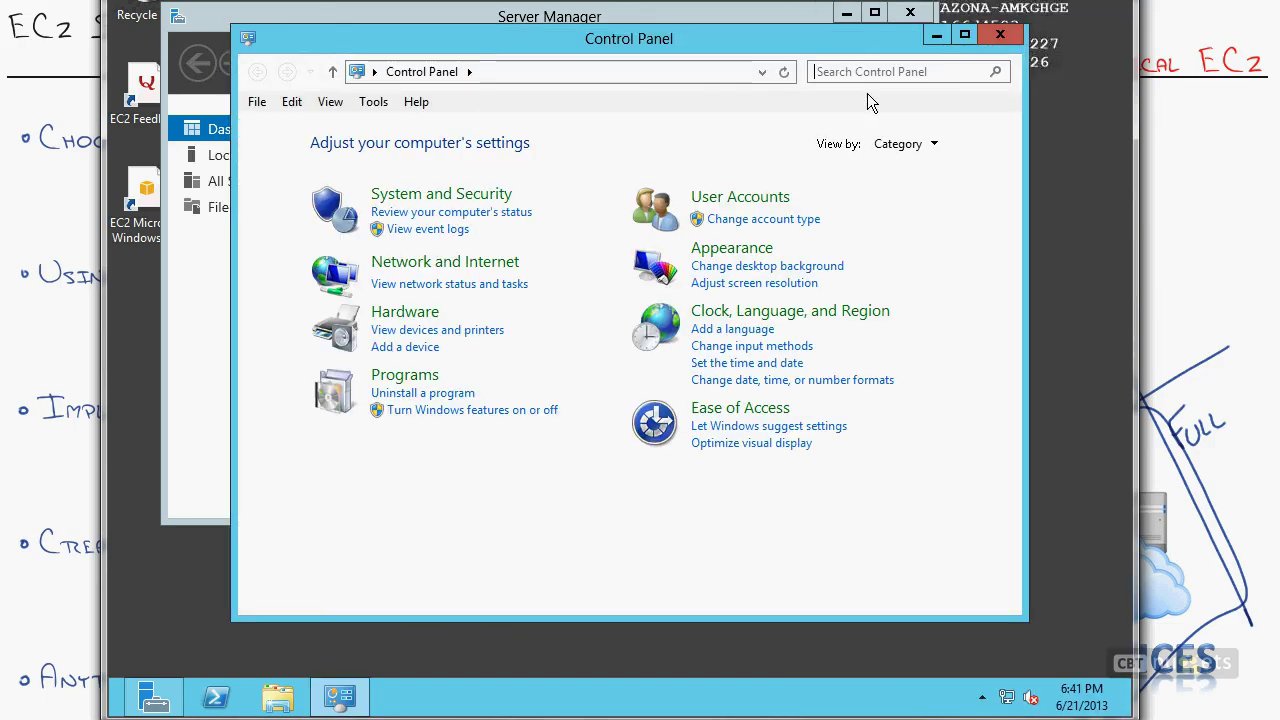
click(716, 202)
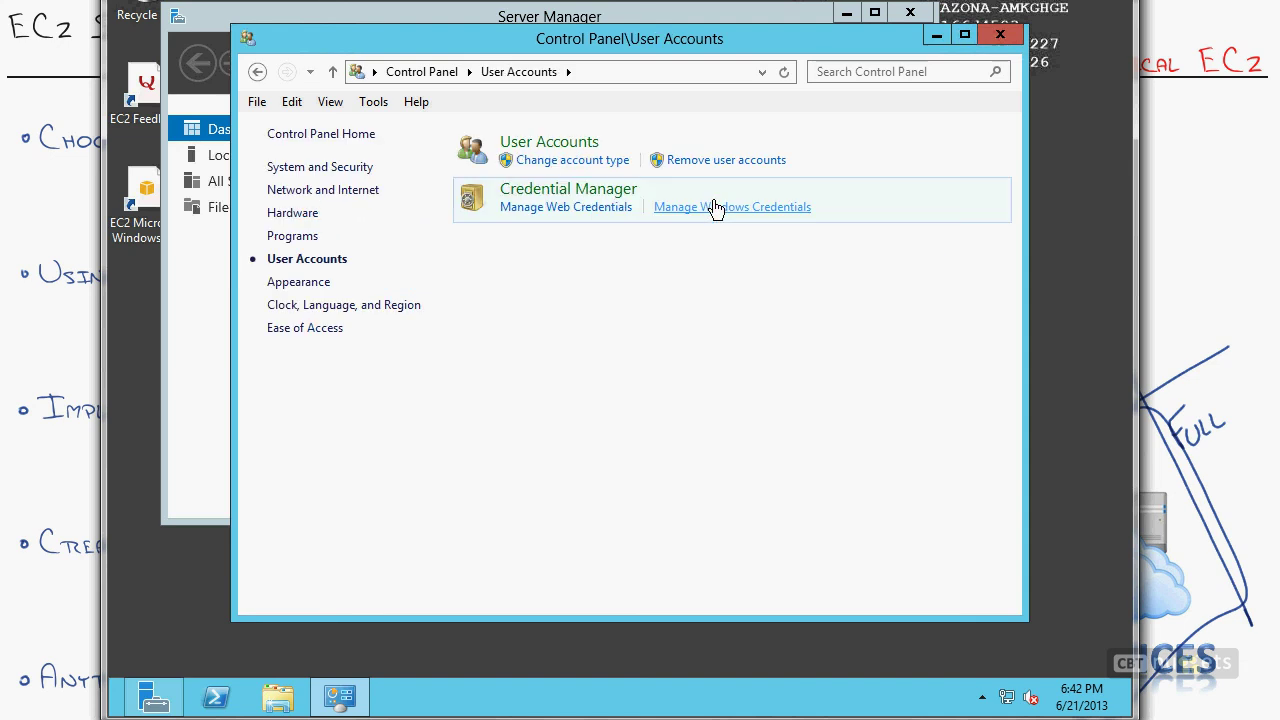
click(566, 144)
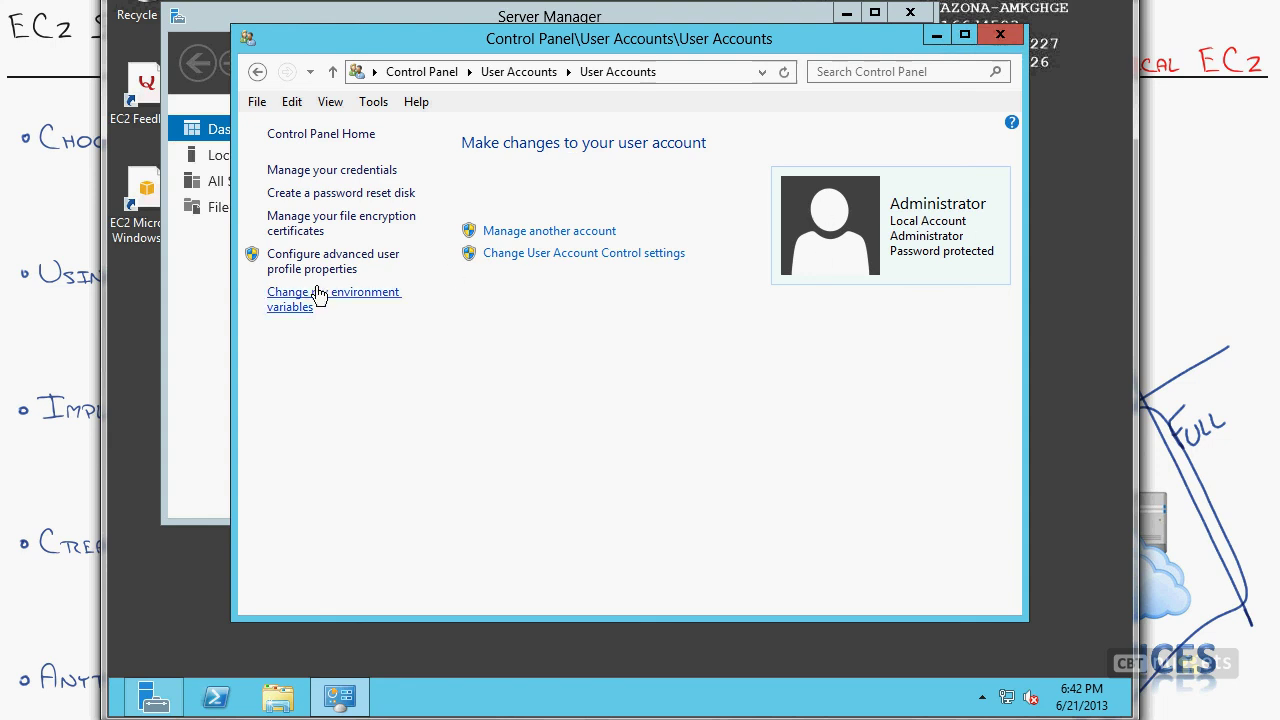
click(362, 174)
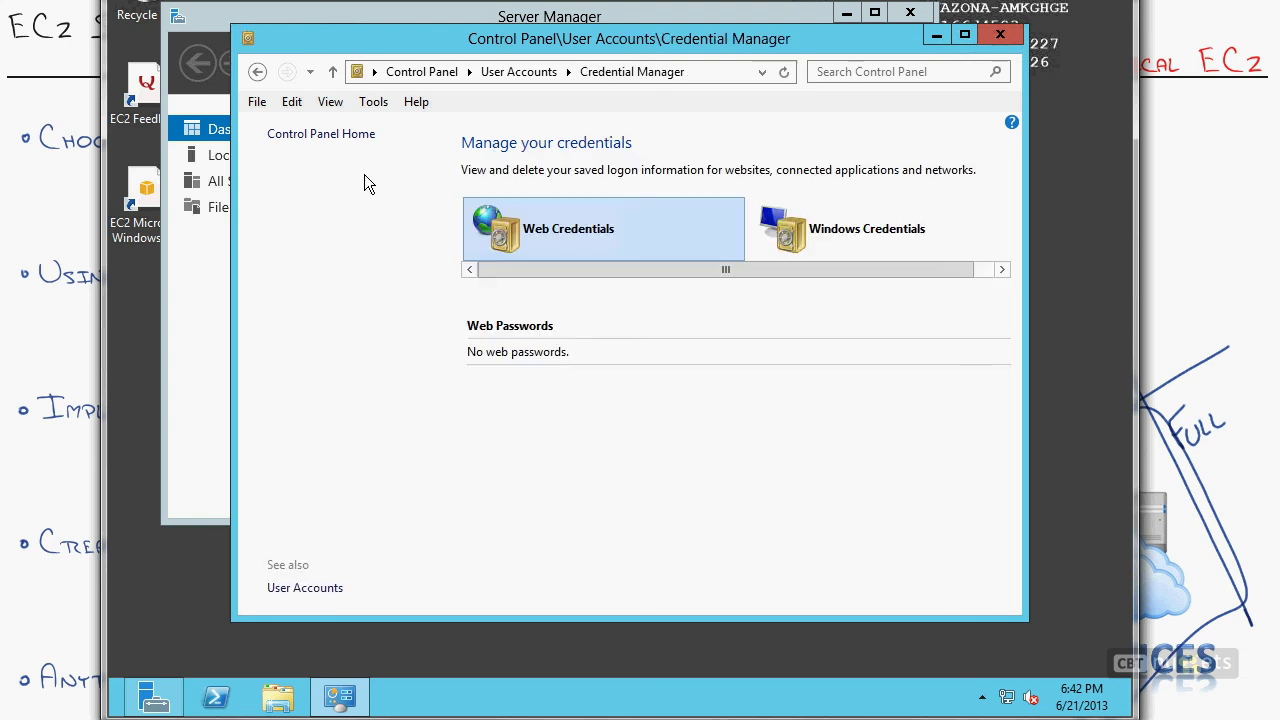
click(349, 136)
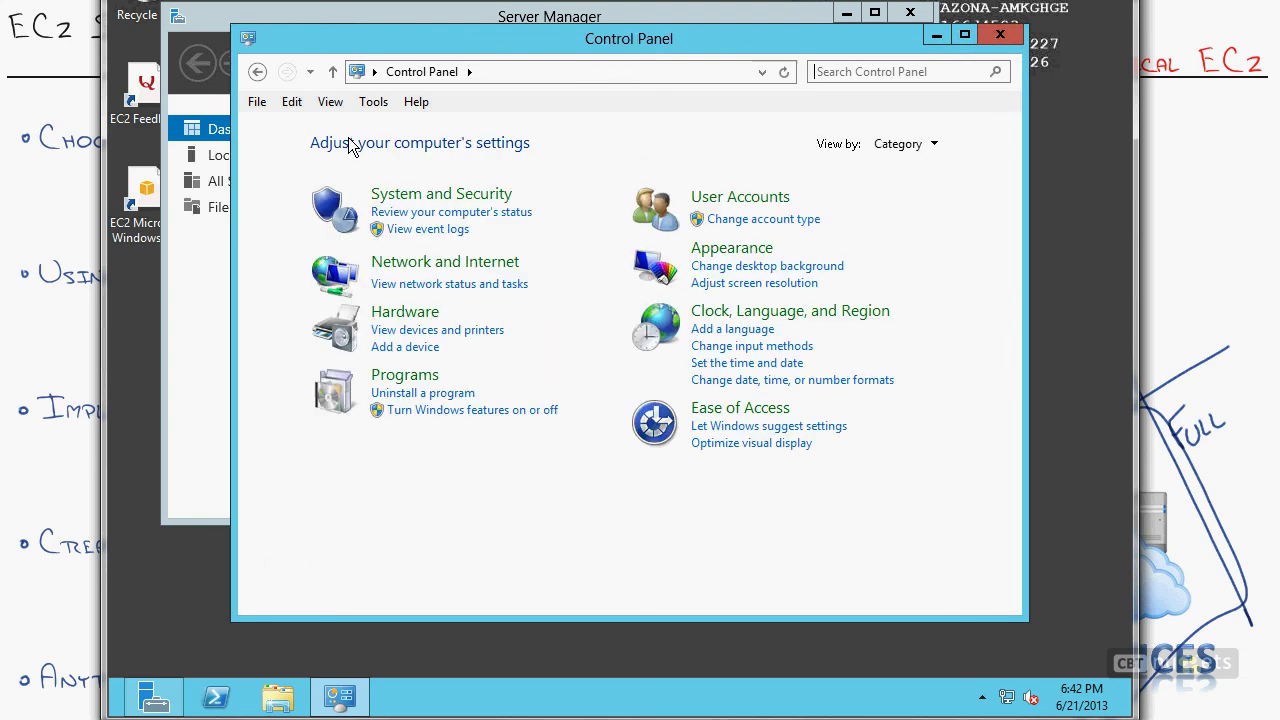
Step: Go to User Accounts > Manage another account and choose the Administrator account
click(776, 197)
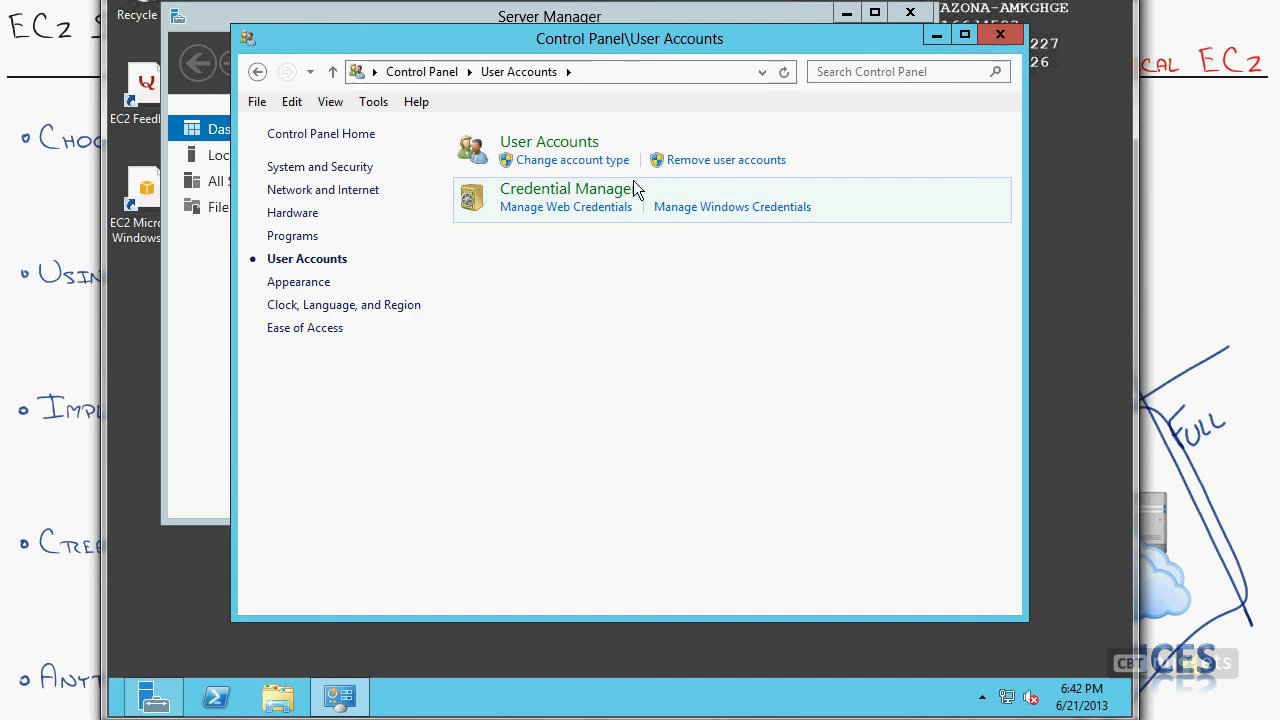
click(574, 146)
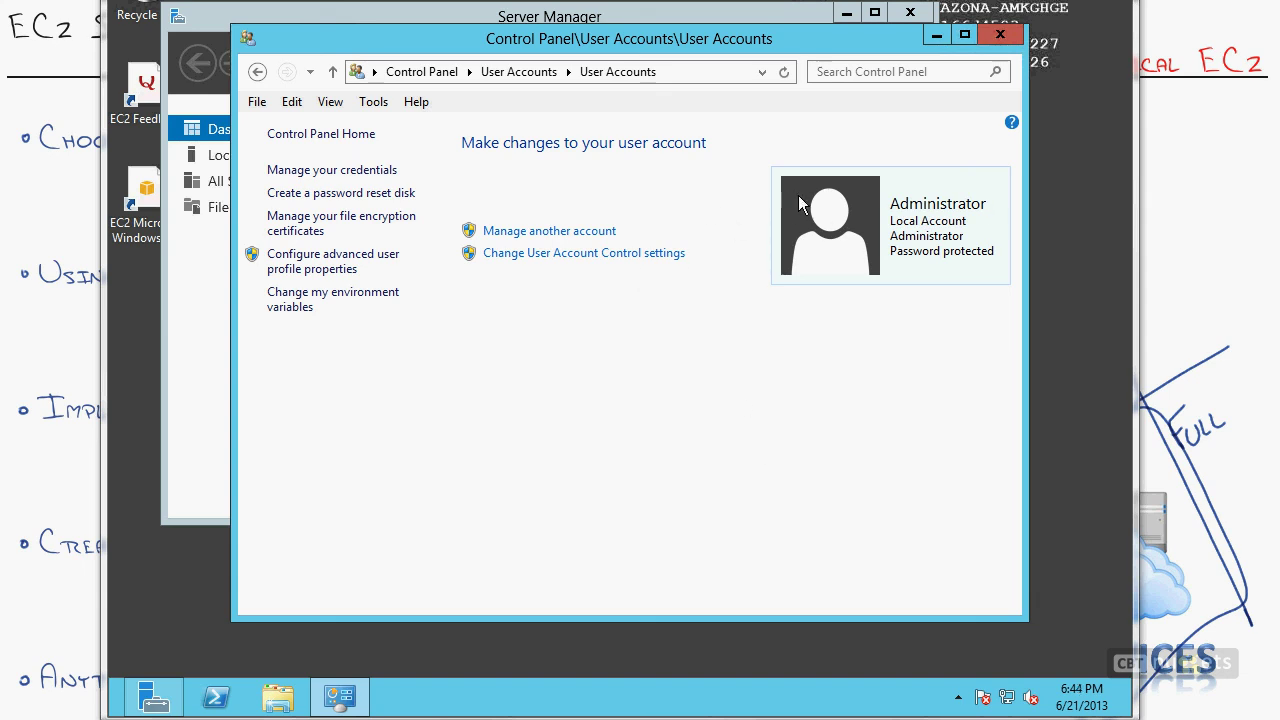
click(549, 236)
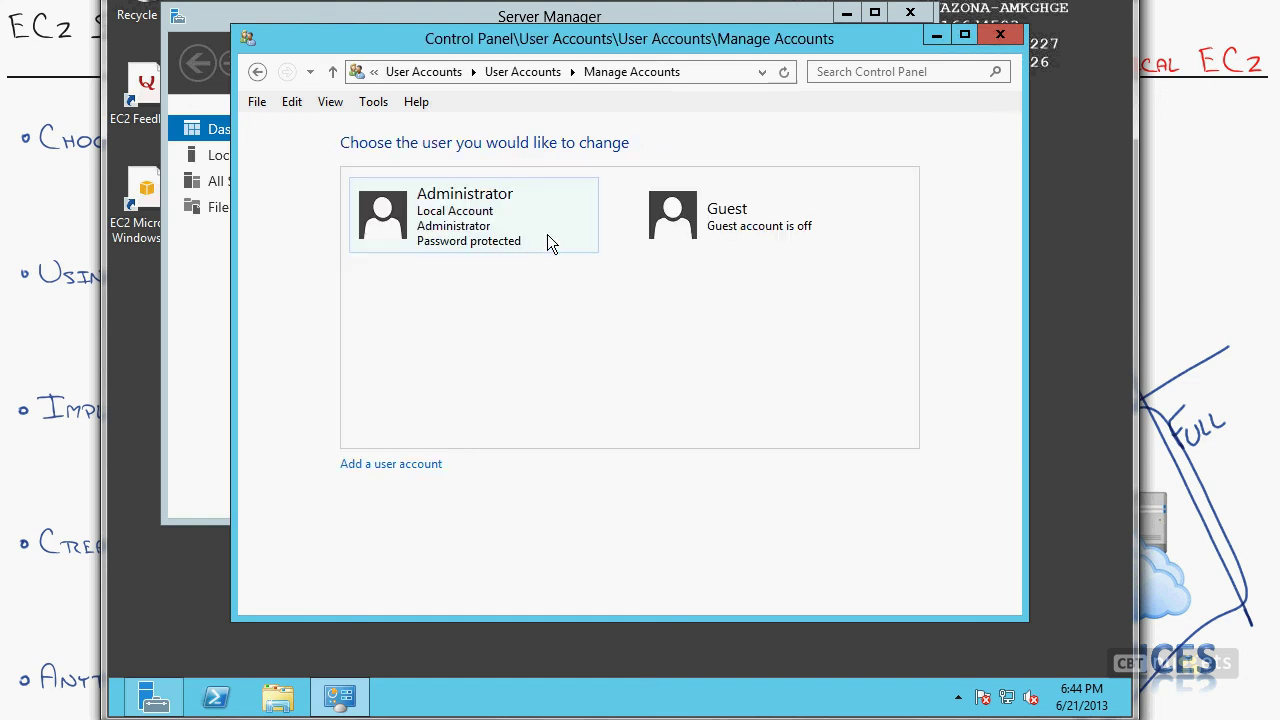
click(440, 222)
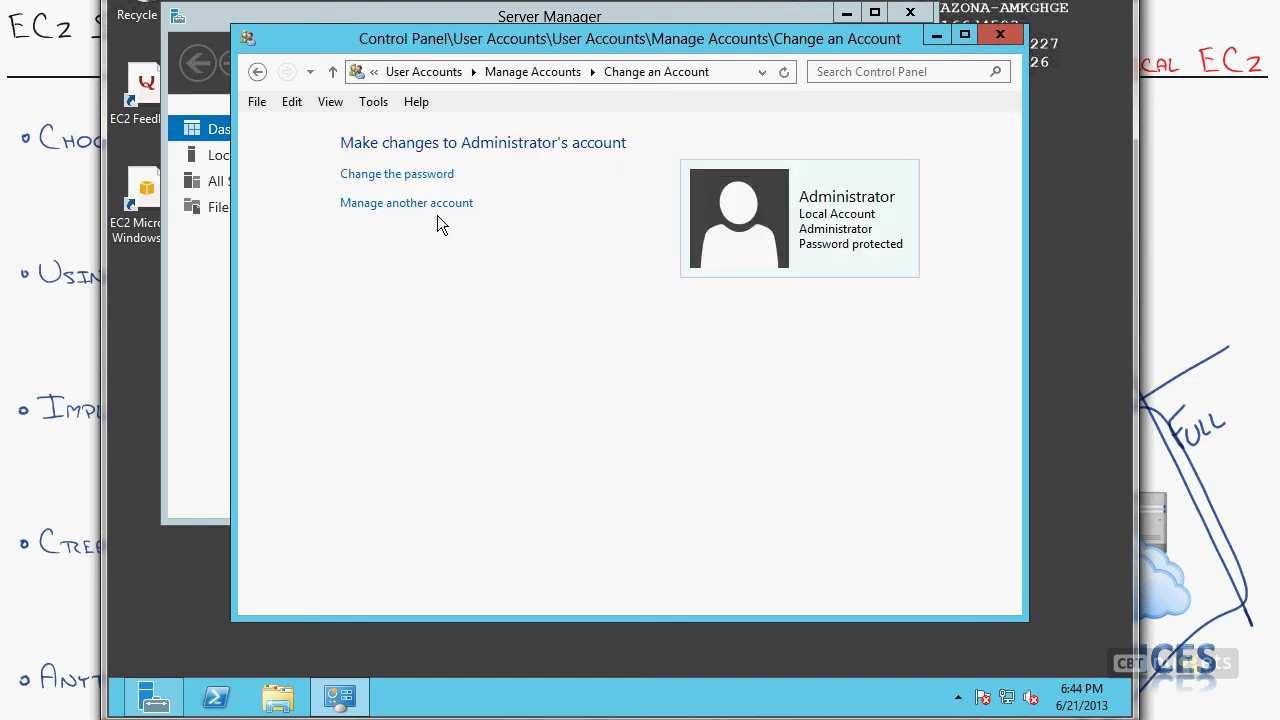
Step: Enter the current and a new Administrator password, submit, and dismiss the password-policy rejection
click(402, 175)
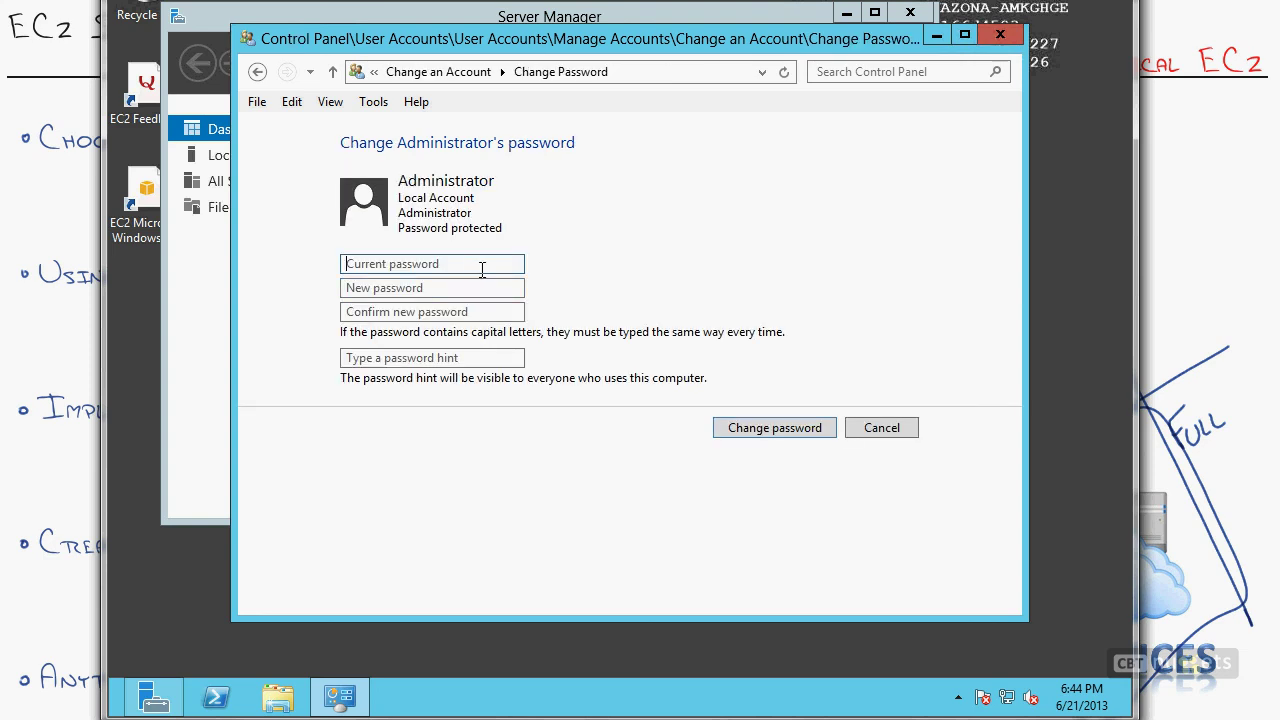
text(•••••••••••)
click(416, 287)
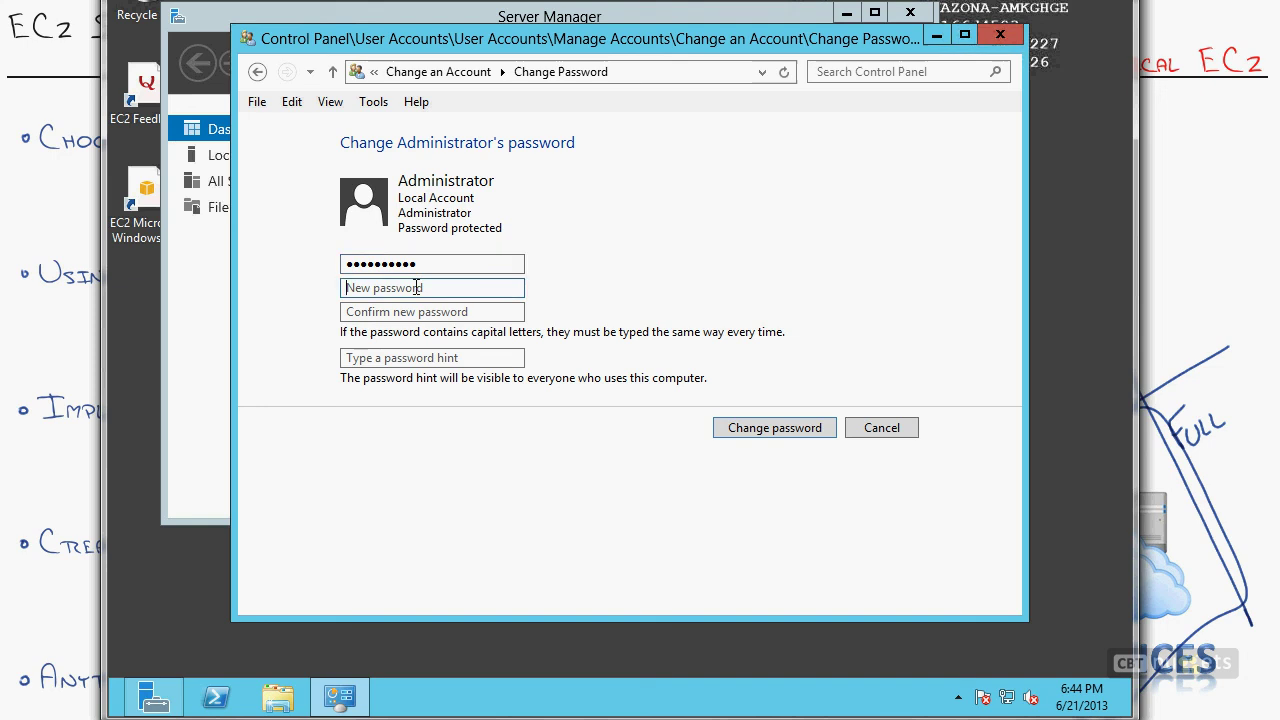
text(••••)
key(Tab)
text(••••••••)
key(Tab)
click(811, 434)
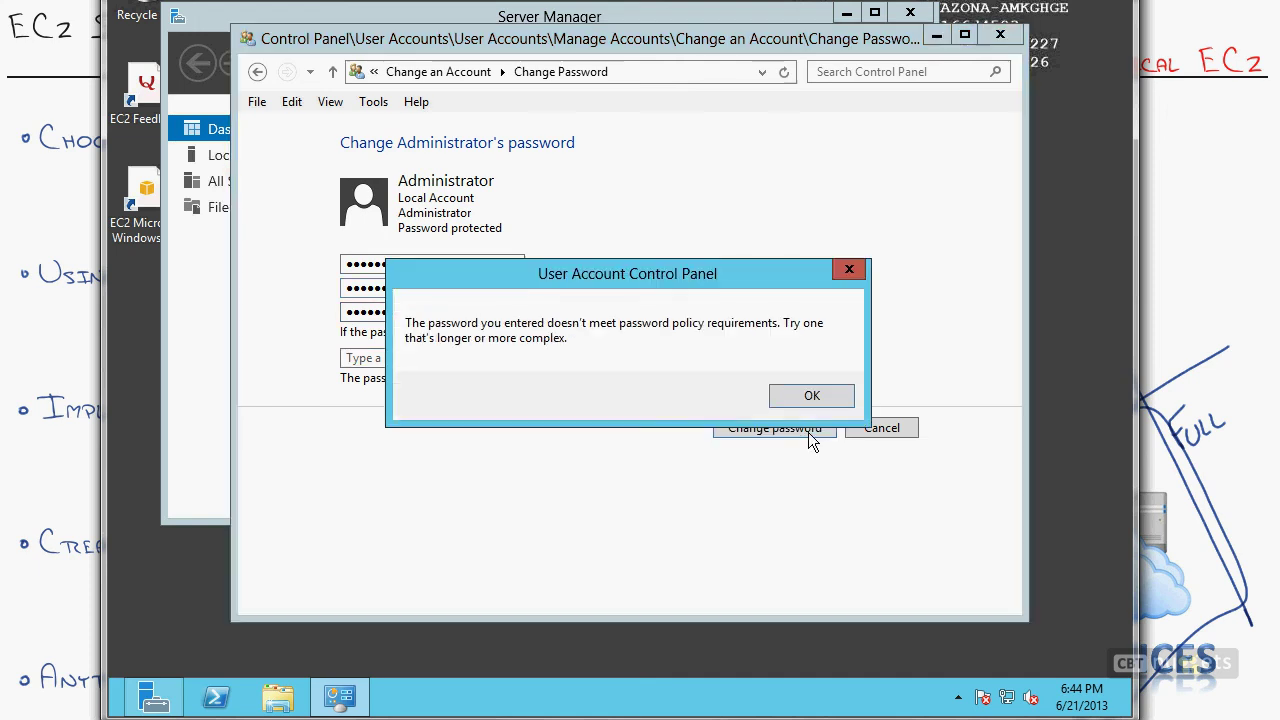
click(808, 398)
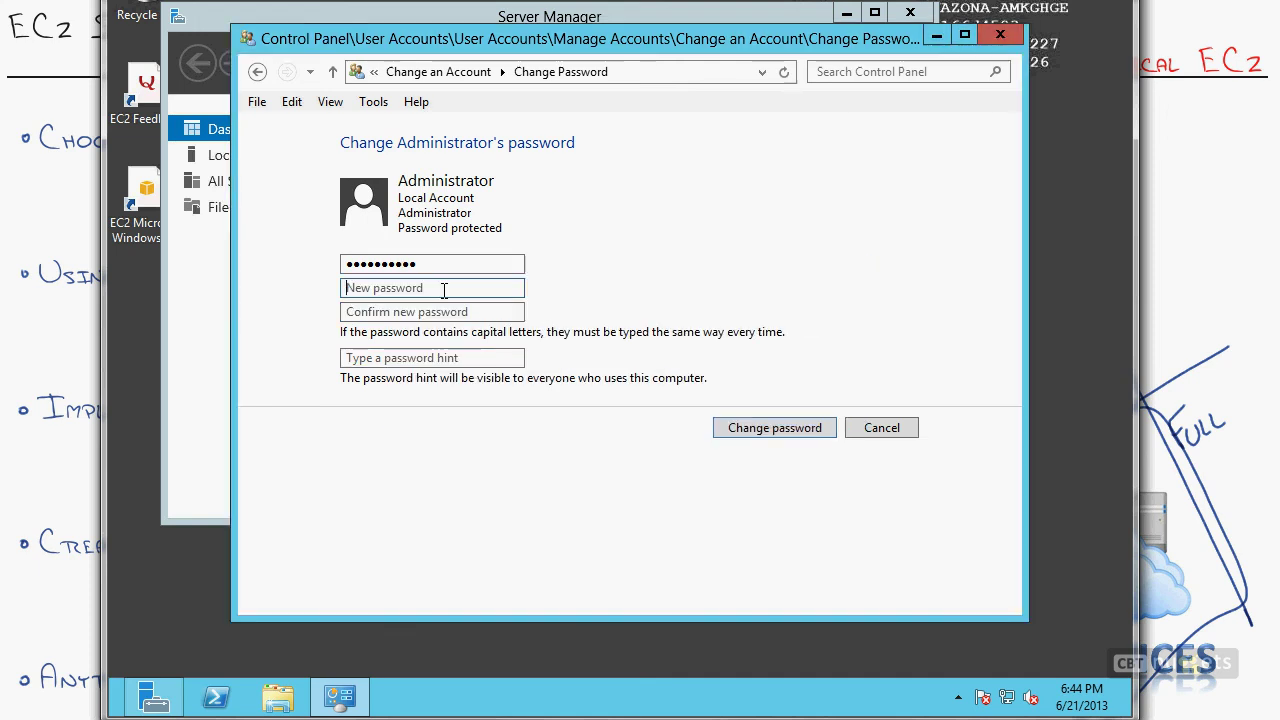
Step: Enter and confirm a compliant new Administrator password, save it, and close the account window
text(P•••)
key(BackSpace)
key(BackSpace)
key(BackSpace)
key(BackSpace)
text(•••••)
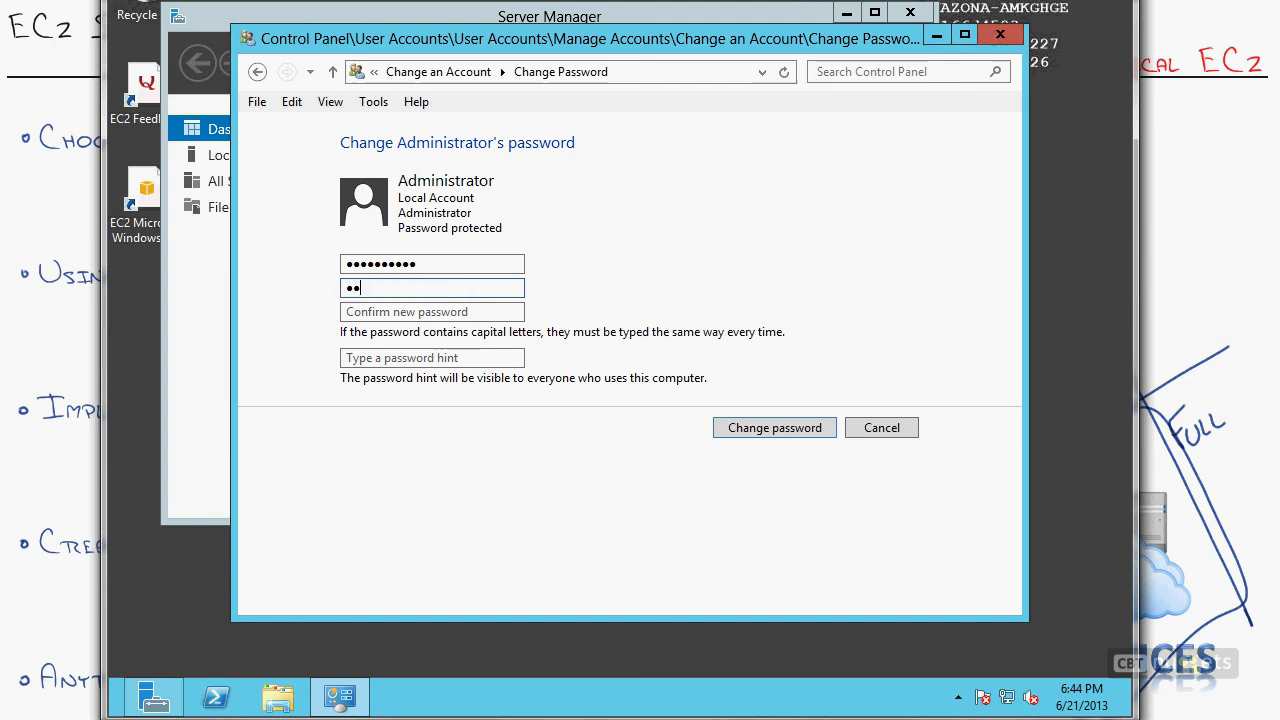
text(•••)
key(Tab)
text(•••••)
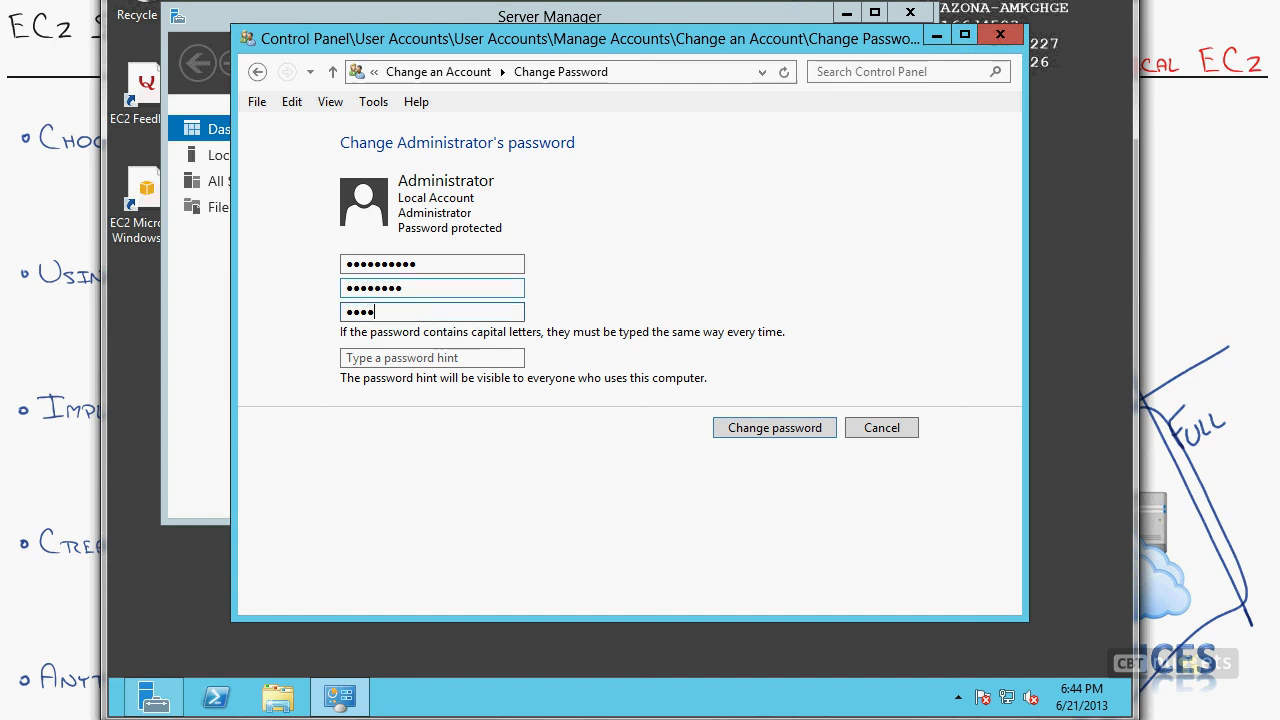
text(•••)
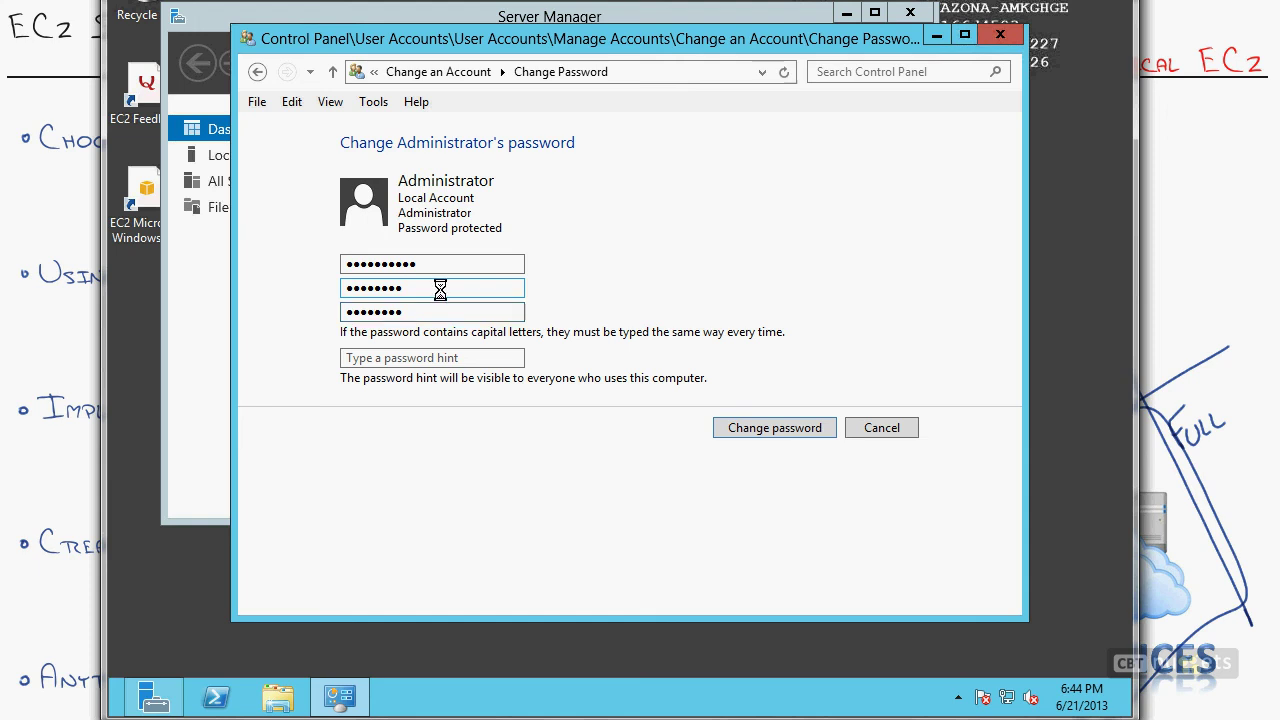
key(Return)
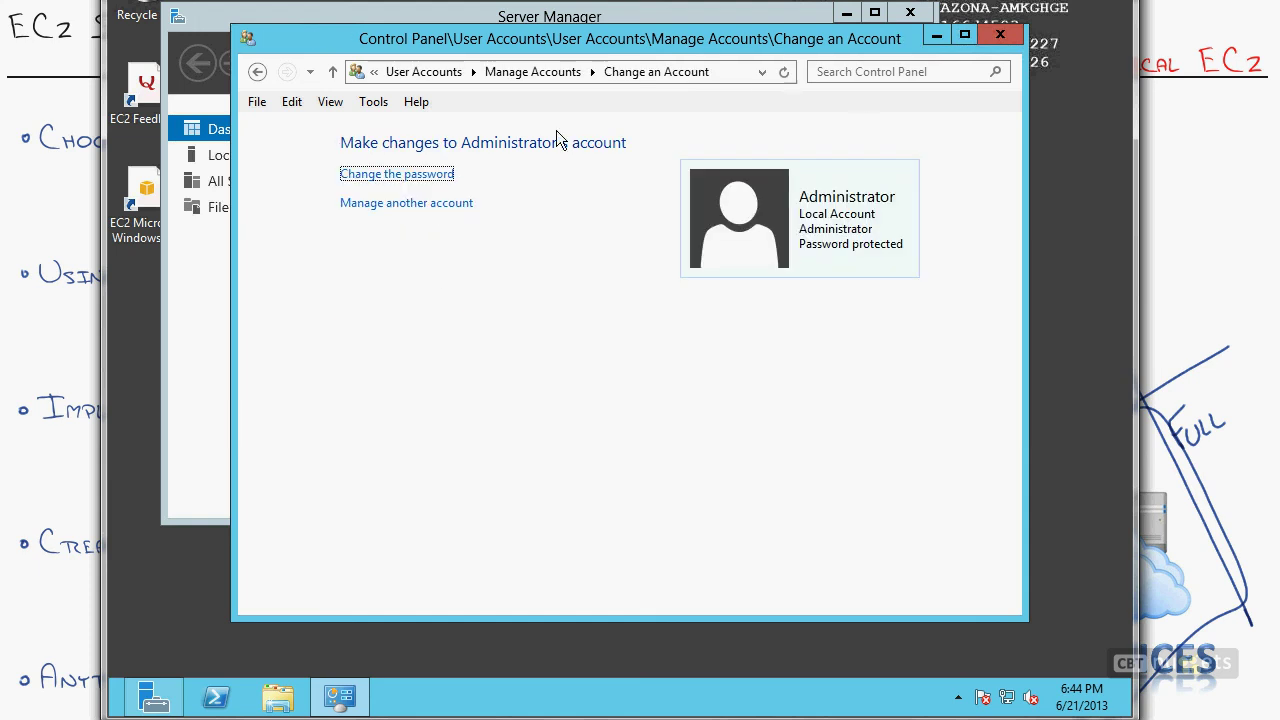
click(999, 37)
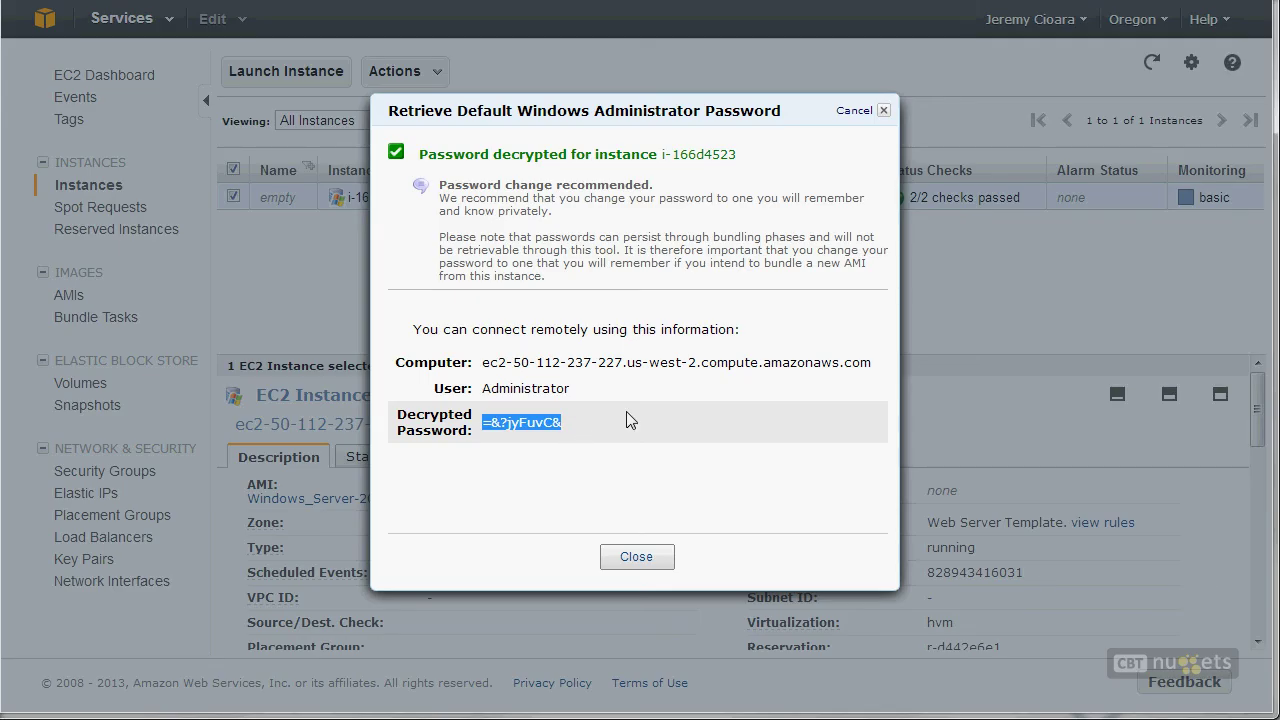
Step: Decrypt the instance's Windows Administrator password with FirstKeys.pem, select it, then close the dialog
click(620, 557)
right_click(637, 208)
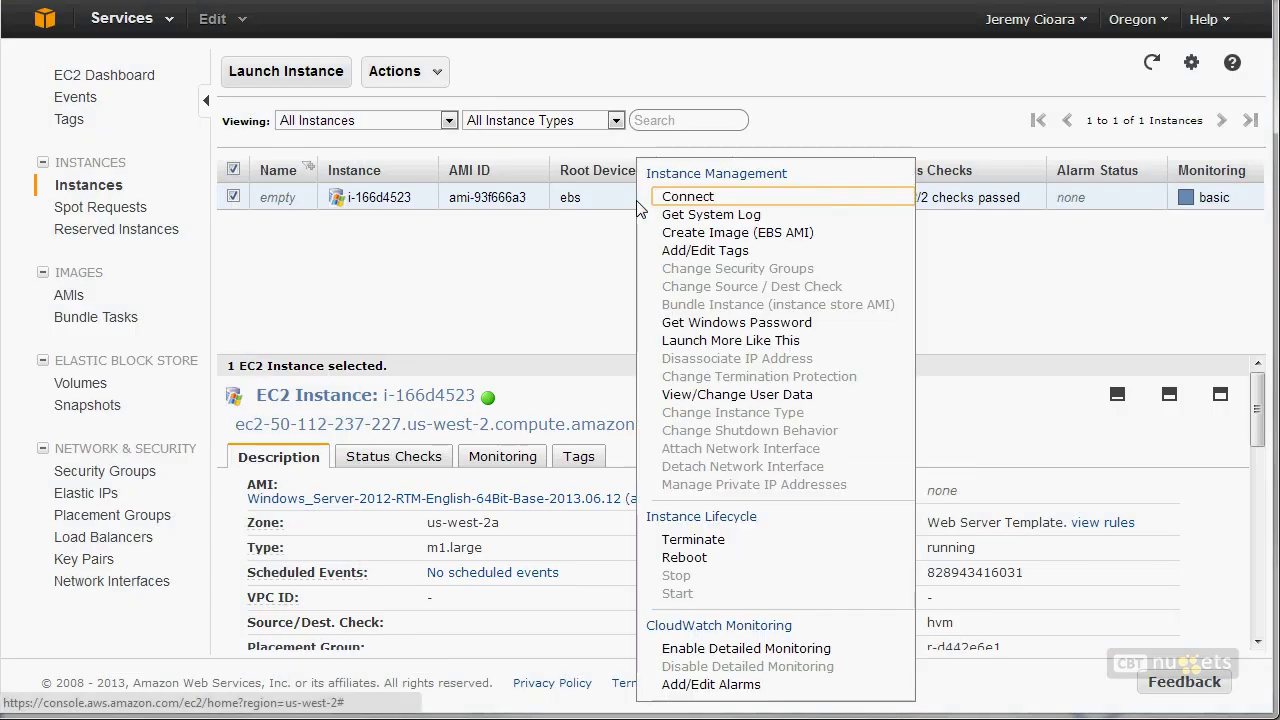
click(698, 324)
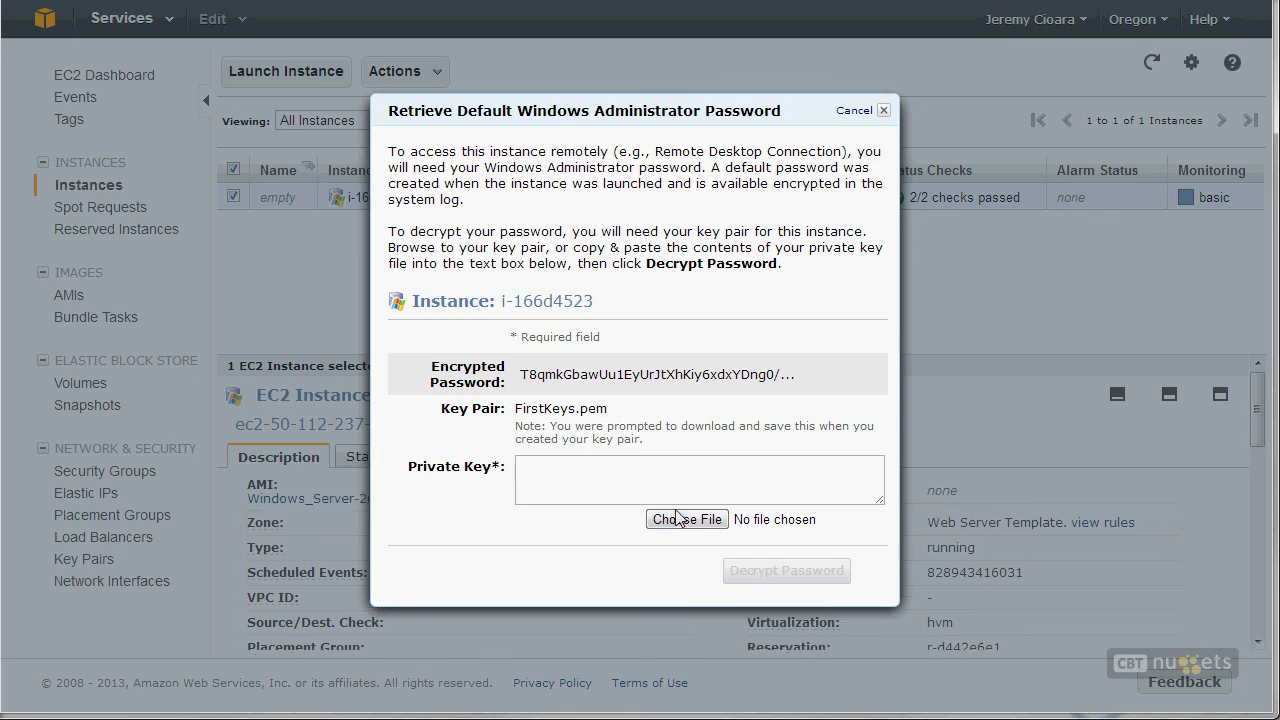
click(676, 521)
double_click(354, 55)
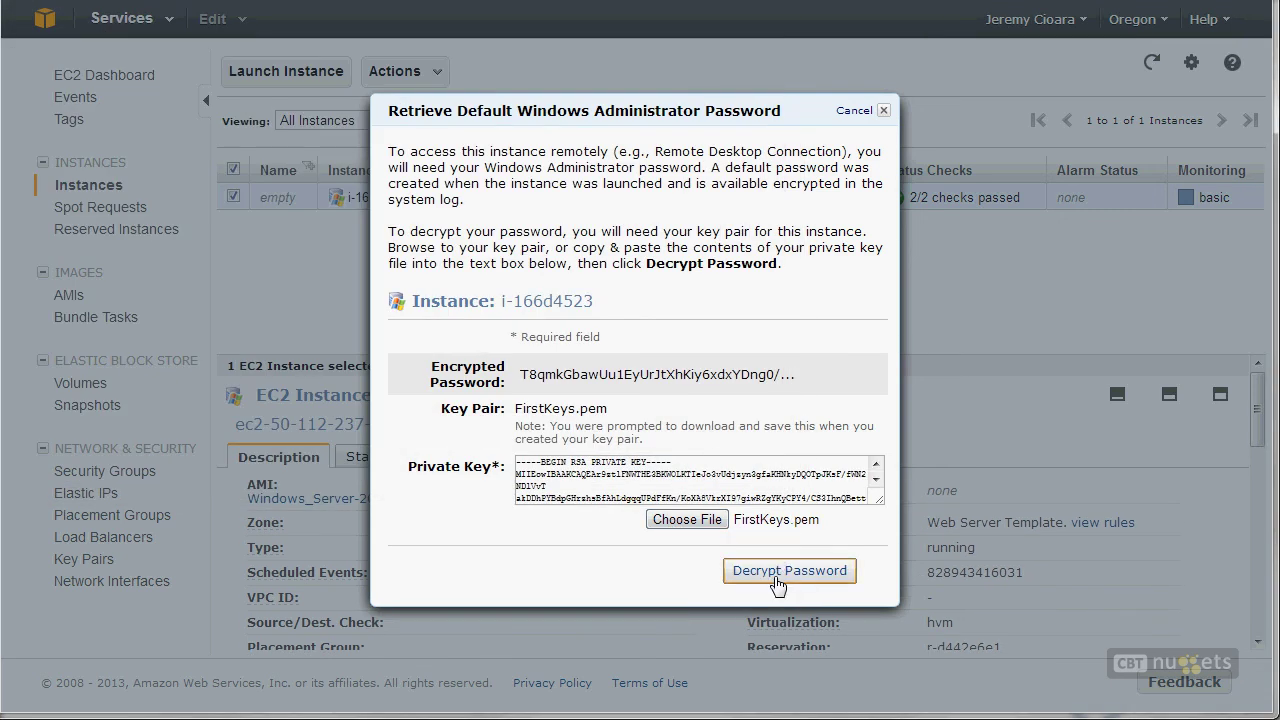
click(780, 577)
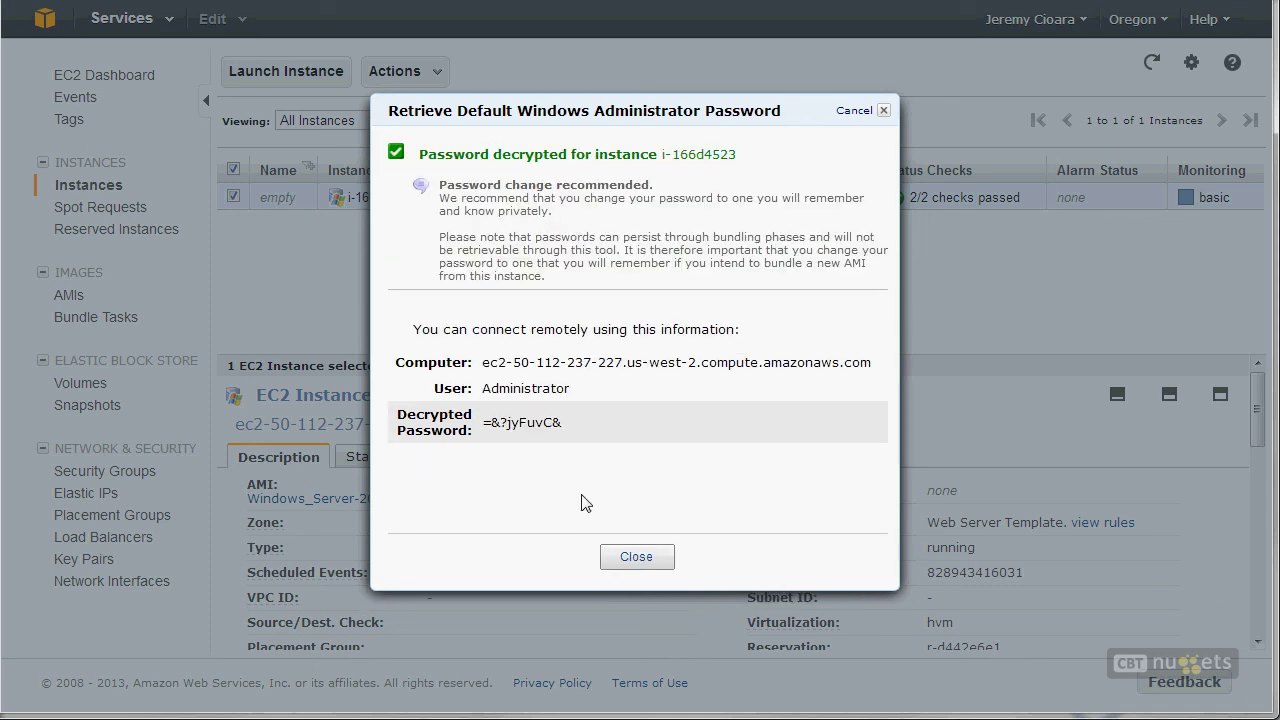
drag(563, 427, 486, 428)
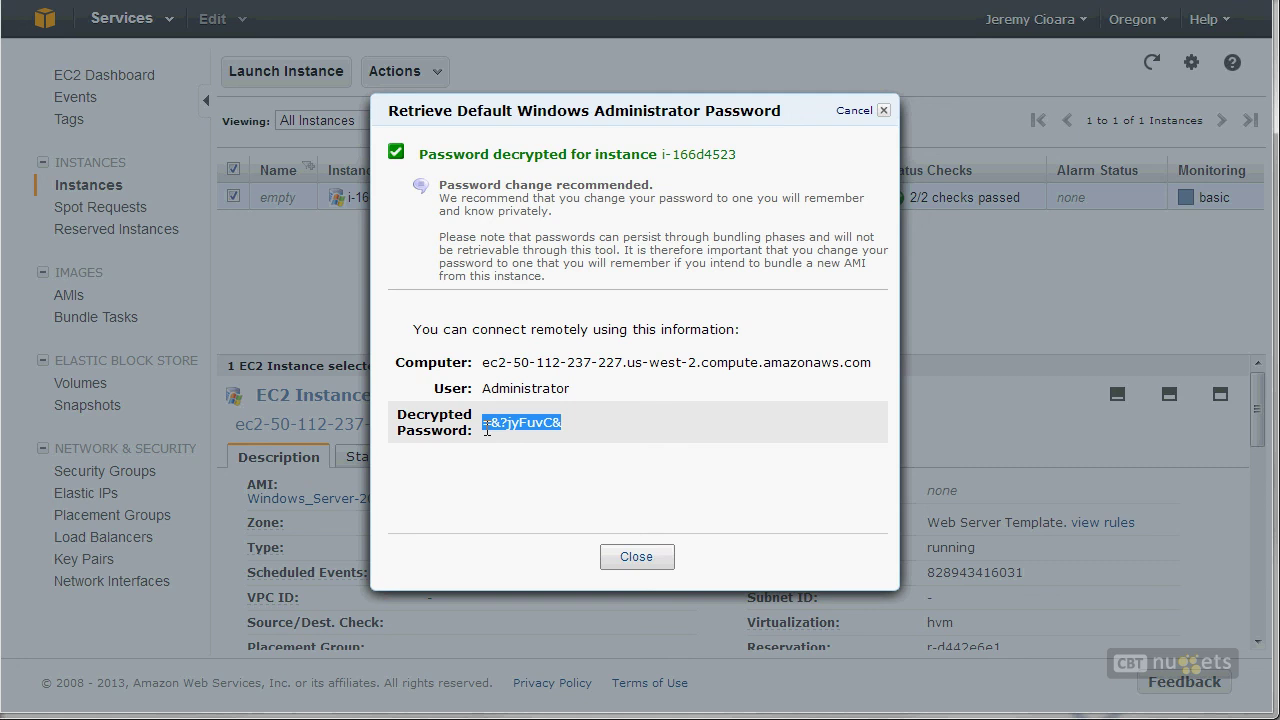
click(640, 560)
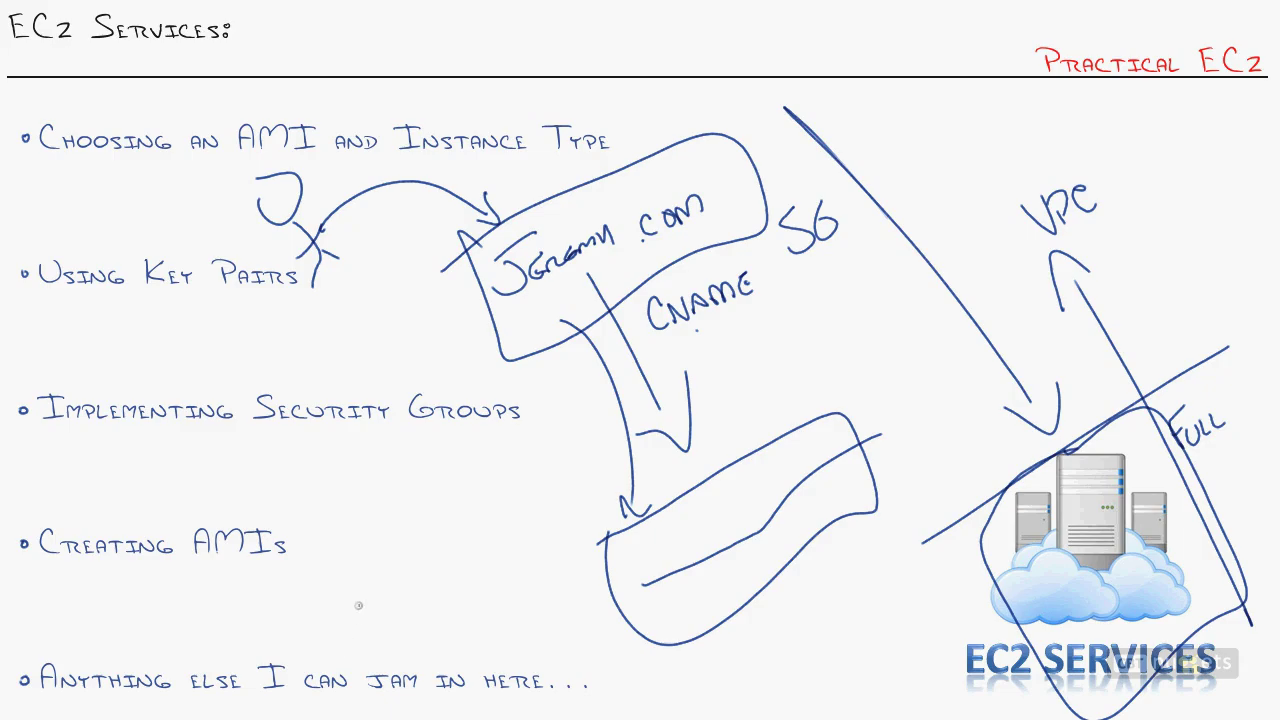
Step: Sketch an arrow to the server, mark and circle Creating AMIs, then erase all ink
drag(870, 298, 1056, 494)
drag(1006, 464, 1056, 494)
drag(1040, 432, 1068, 492)
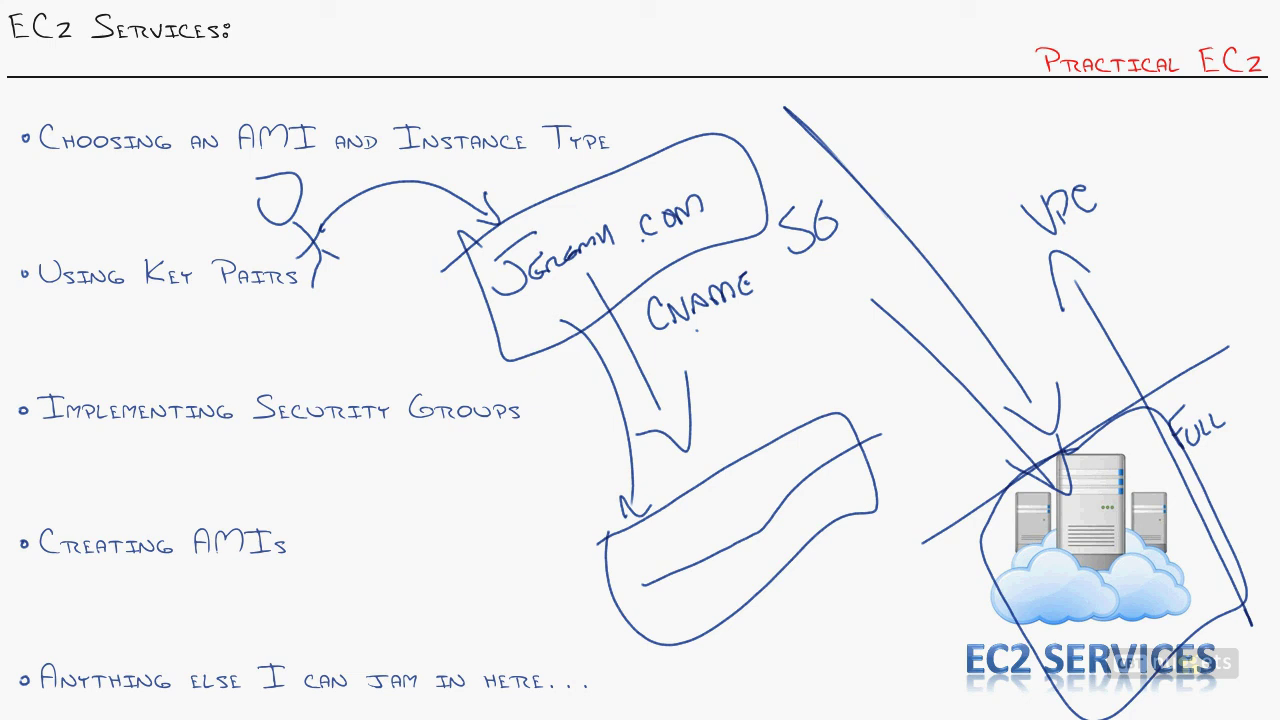
mouse_move(404, 500)
mouse_down()
mouse_move(440, 622)
mouse_move(467, 634)
mouse_up()
drag(48, 566, 230, 561)
drag(54, 490, 152, 495)
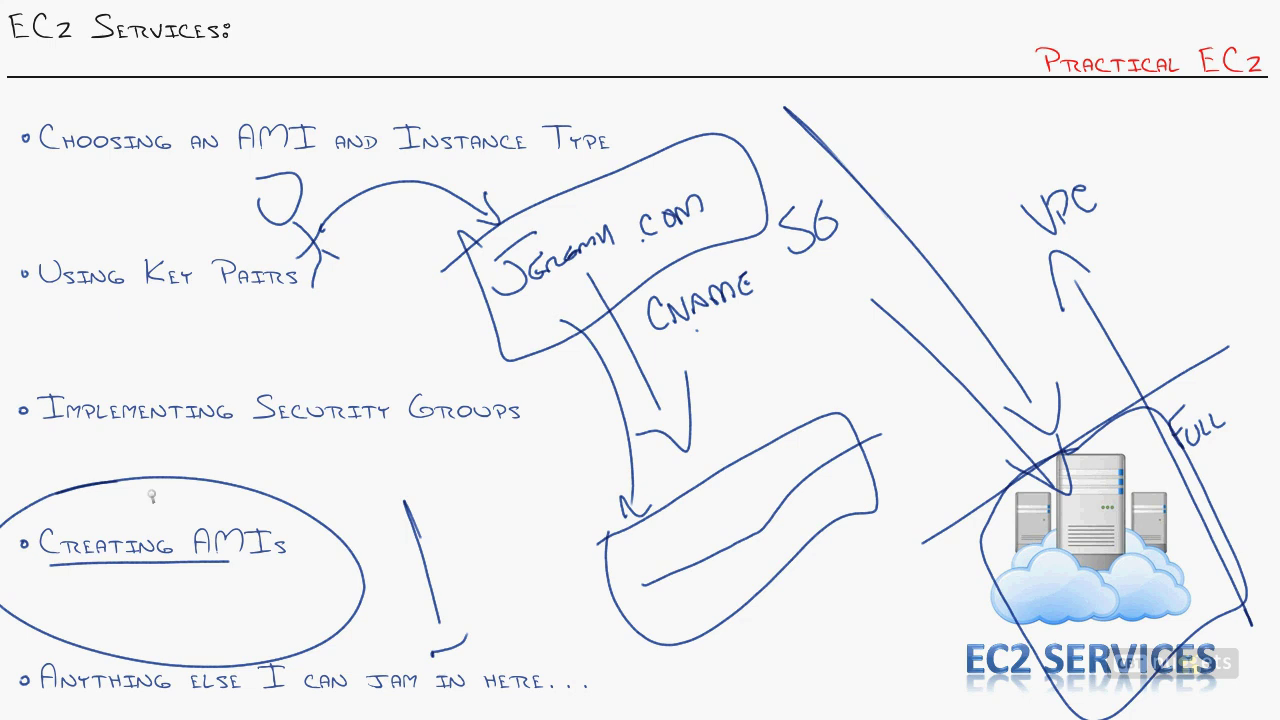
key(e)
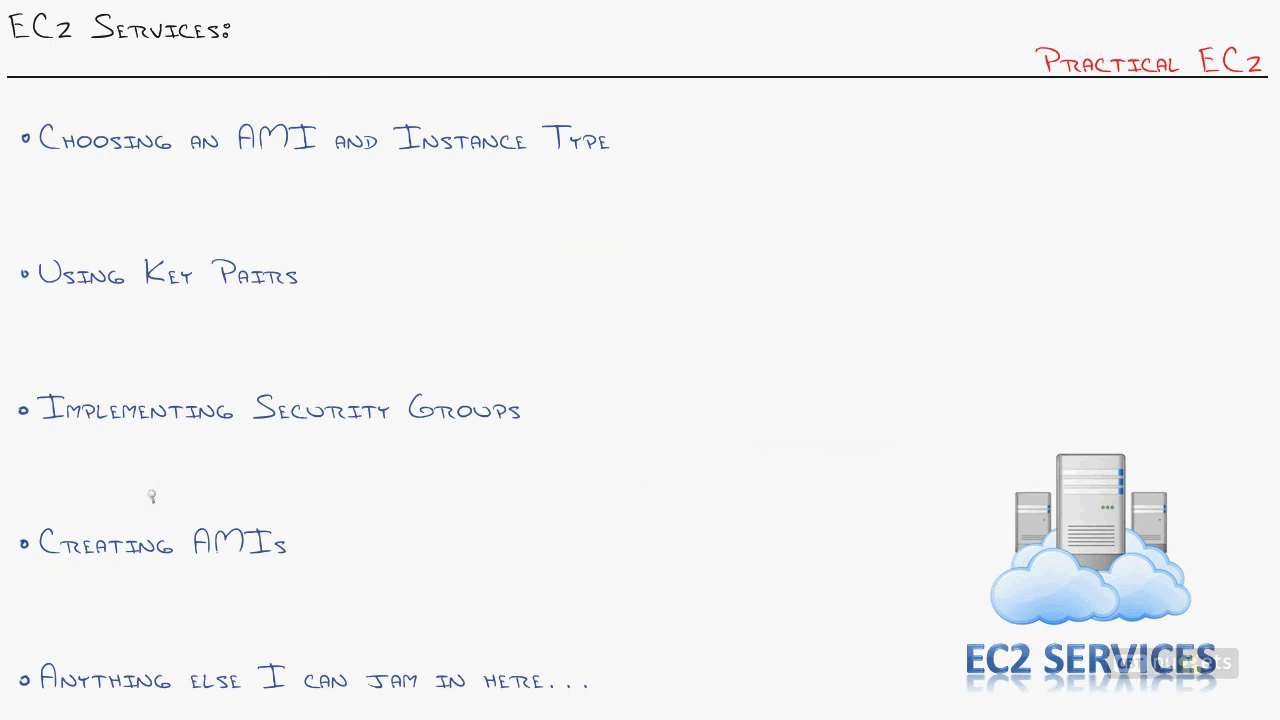
Step: Draw Choosing an AMI leading to a circled server box with a handwritten password label
mouse_move(54, 170)
mouse_down()
mouse_move(352, 171)
mouse_move(738, 379)
mouse_up()
mouse_move(733, 328)
mouse_down()
mouse_move(742, 410)
mouse_move(729, 328)
mouse_move(782, 359)
mouse_up()
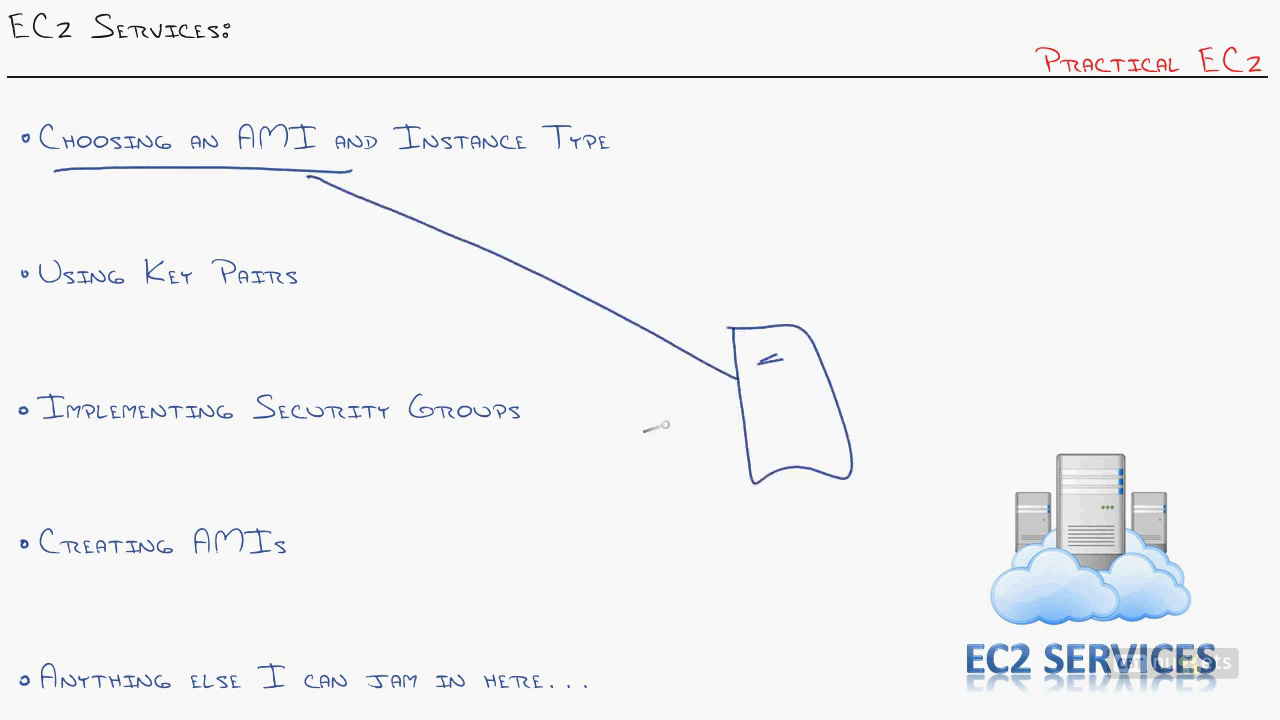
mouse_move(694, 276)
mouse_down()
mouse_move(710, 502)
mouse_move(674, 282)
mouse_up()
drag(884, 393, 976, 213)
mouse_move(886, 390)
mouse_down()
mouse_move(903, 341)
mouse_move(905, 402)
mouse_up()
drag(981, 189, 992, 220)
mouse_move(966, 189)
mouse_down()
mouse_move(987, 210)
mouse_move(1018, 207)
mouse_move(1010, 238)
mouse_up()
mouse_move(1052, 178)
mouse_down()
mouse_move(1040, 204)
mouse_move(1066, 198)
mouse_move(1110, 136)
mouse_move(1112, 172)
mouse_up()
mouse_move(1124, 128)
mouse_down()
mouse_move(1120, 186)
mouse_move(1178, 128)
mouse_up()
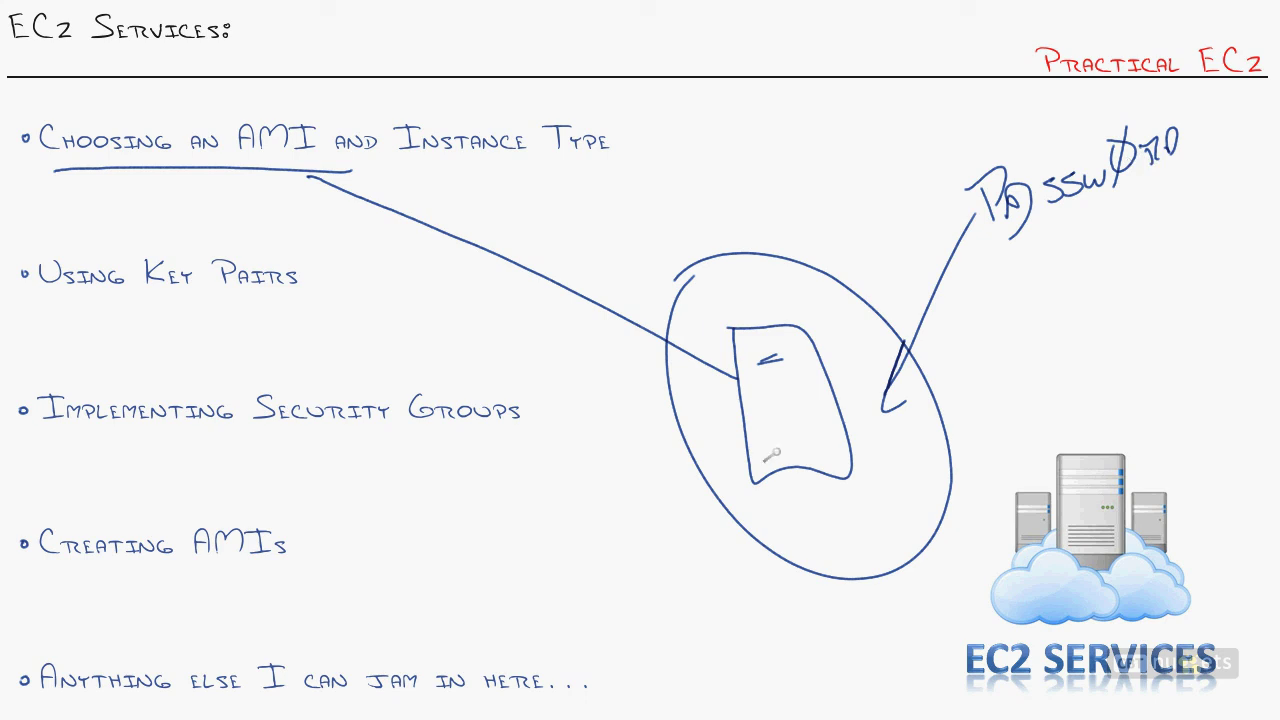
Step: Arrow the server sketch down to Creating AMIs and enclose the diagram in a larger circle
mouse_move(750, 462)
mouse_down()
mouse_move(735, 495)
mouse_move(295, 583)
mouse_move(314, 592)
mouse_up()
mouse_move(654, 212)
mouse_down()
mouse_move(1050, 425)
mouse_move(672, 233)
mouse_up()
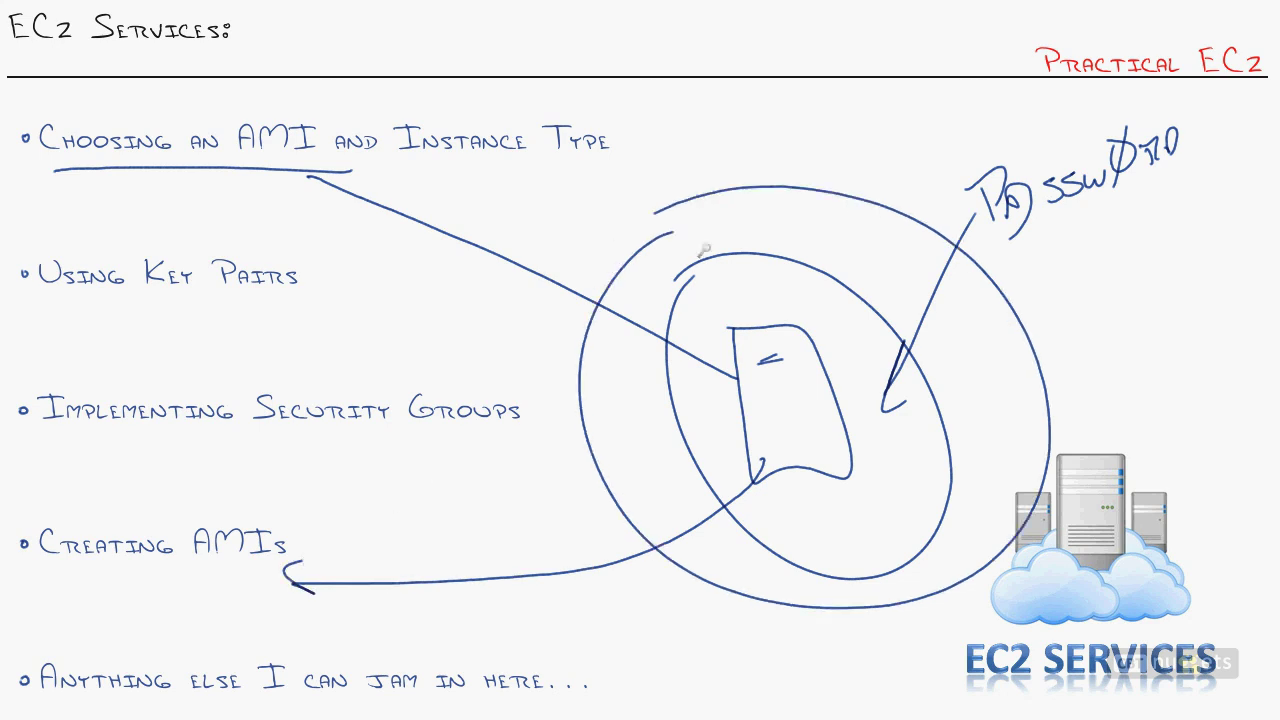
mouse_move(16, 120)
mouse_down()
mouse_move(404, 186)
mouse_move(47, 120)
mouse_up()
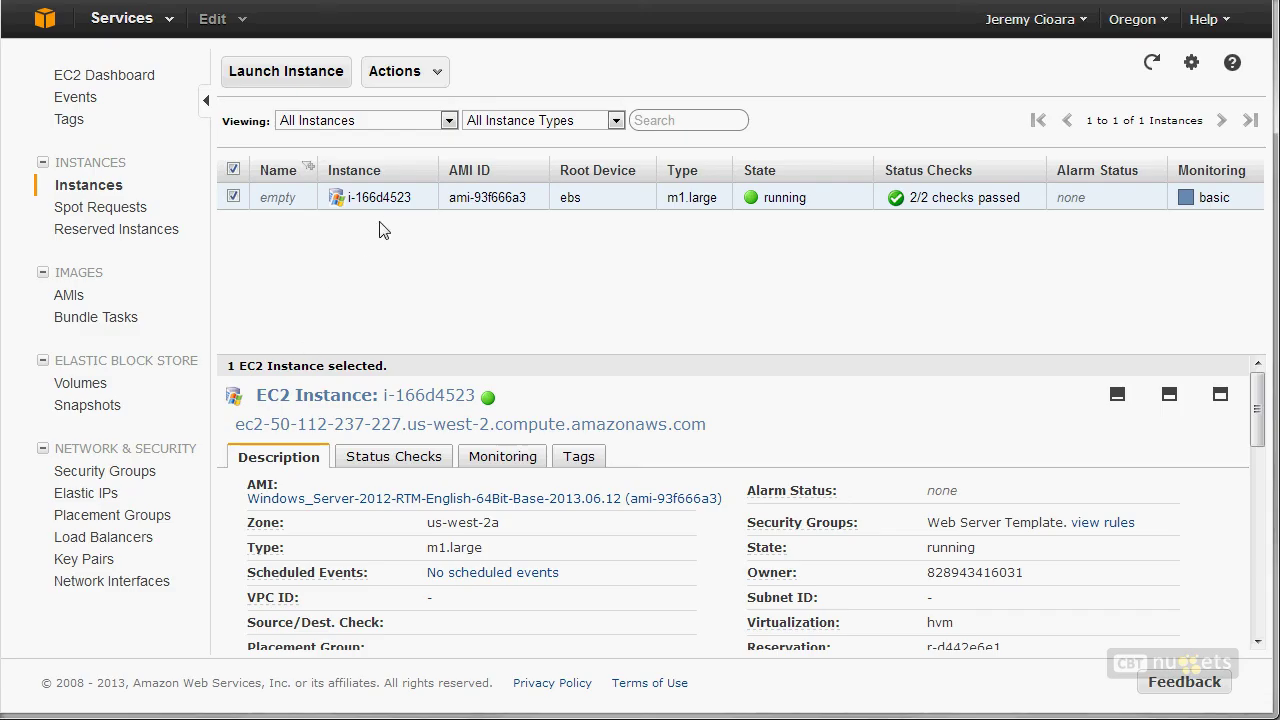
Step: Start Create Image (EBS AMI) for the running Windows Server instance
click(402, 196)
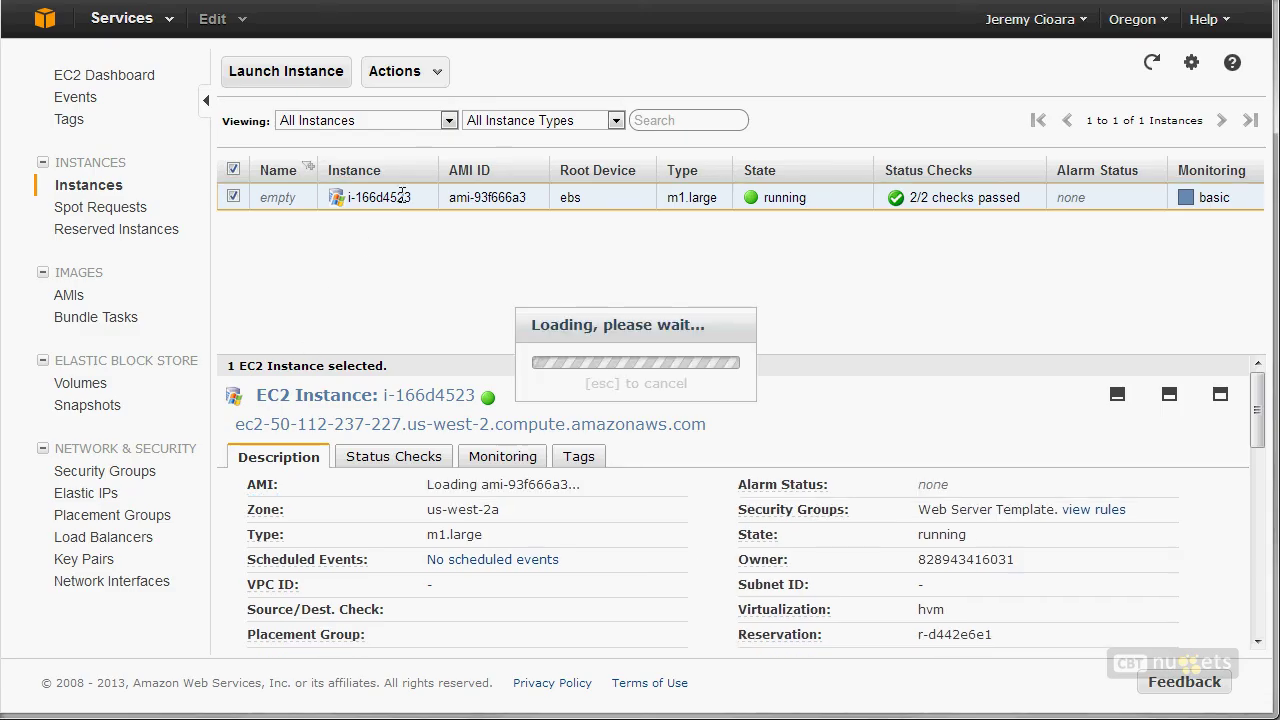
right_click(396, 201)
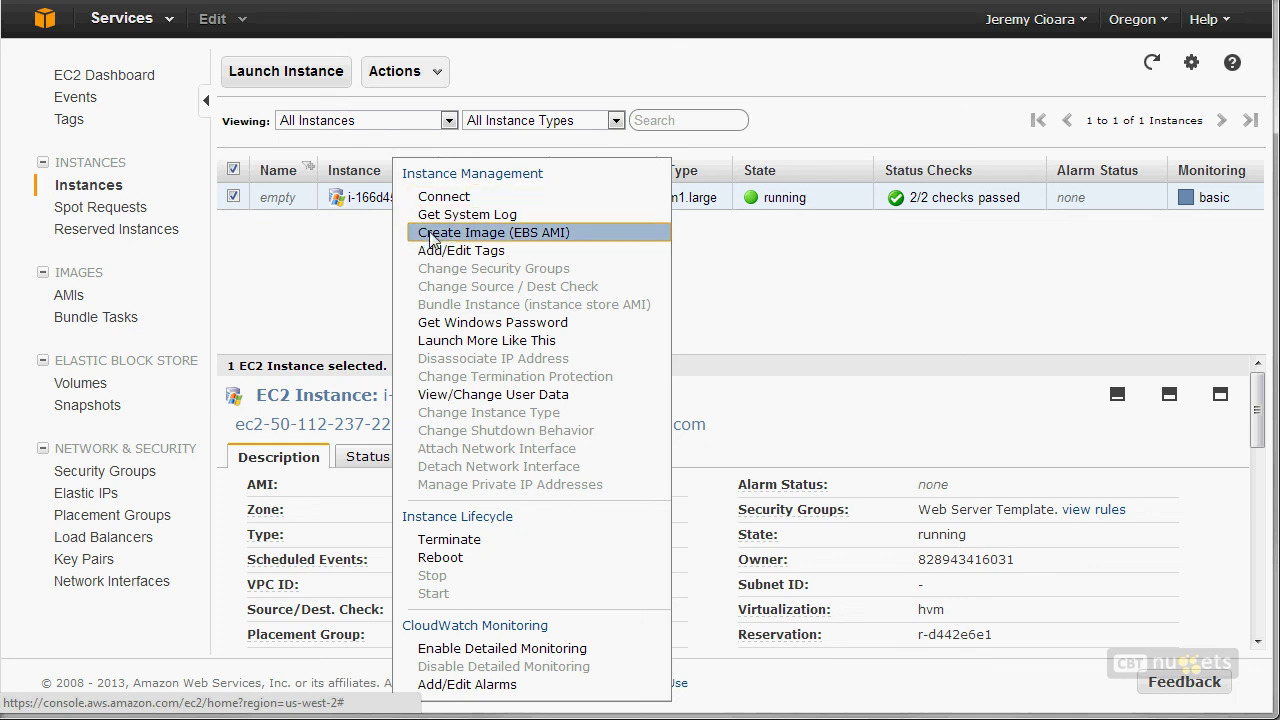
click(522, 235)
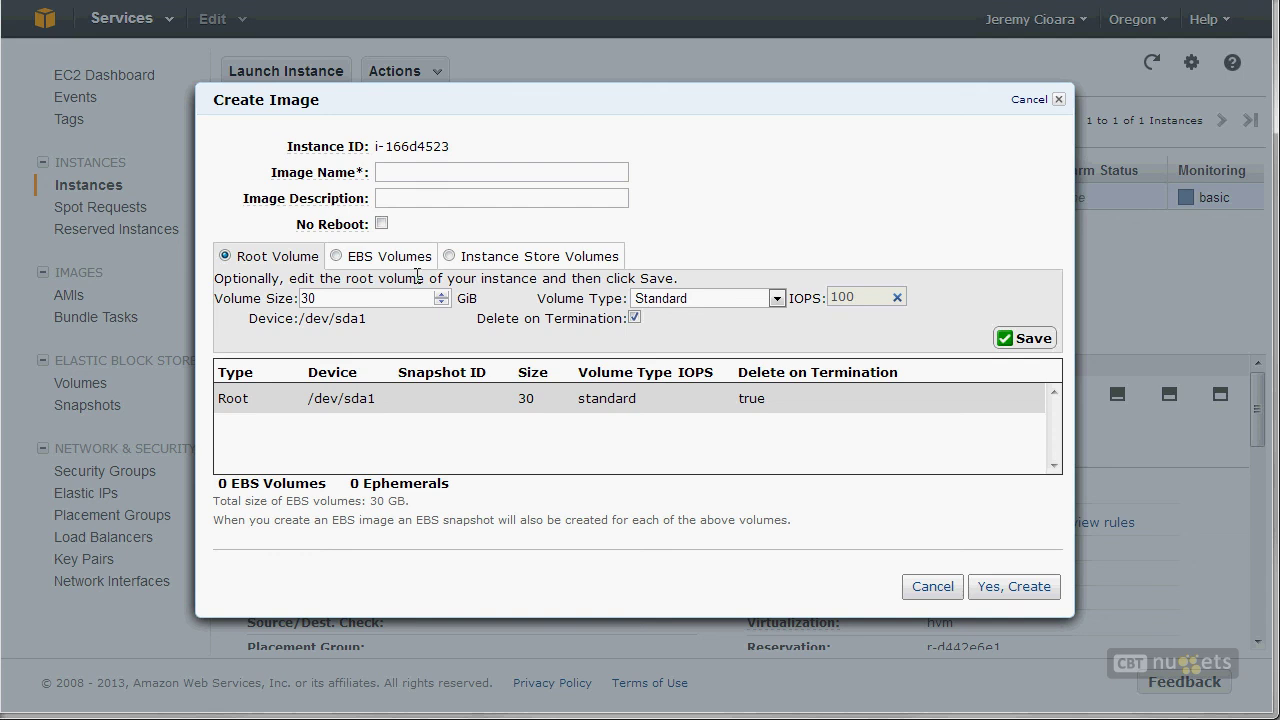
Step: Fill in an image name for the user's first 2012 instance and a short description
click(419, 170)
text(Jer)
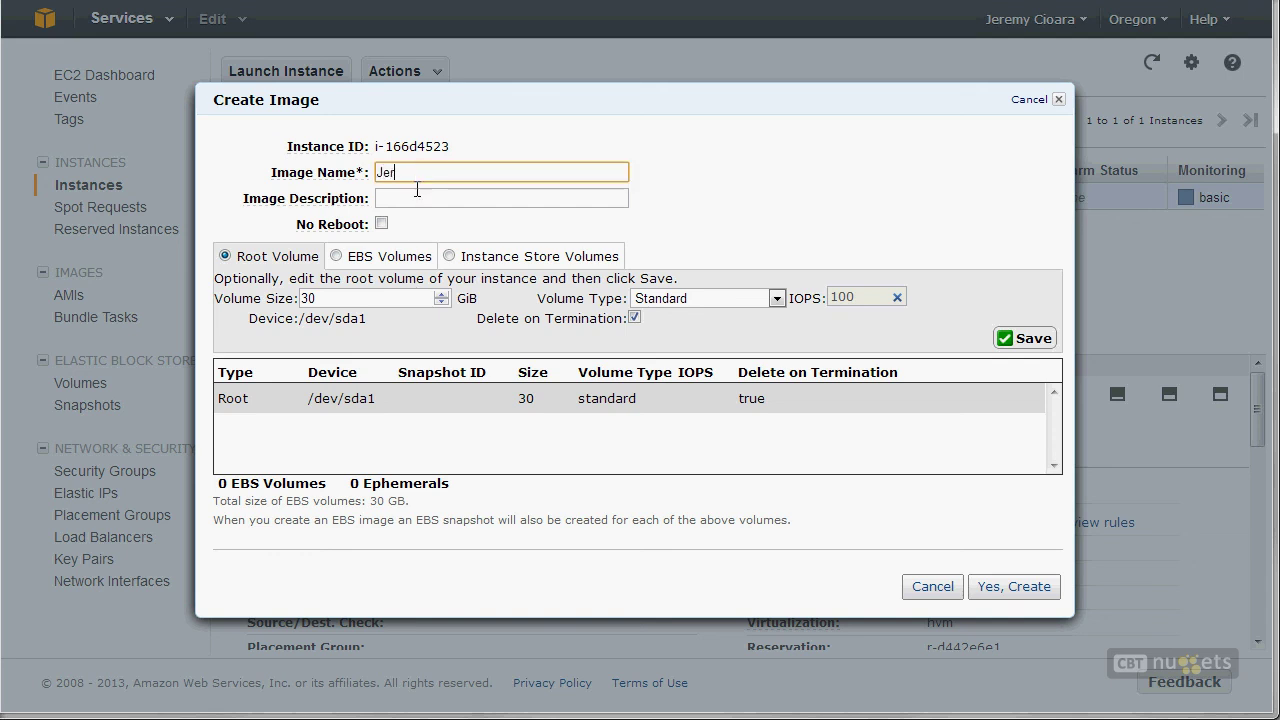
text(emy's First 2012 Instance)
key(Tab)
text(Wi)
text(P@s)
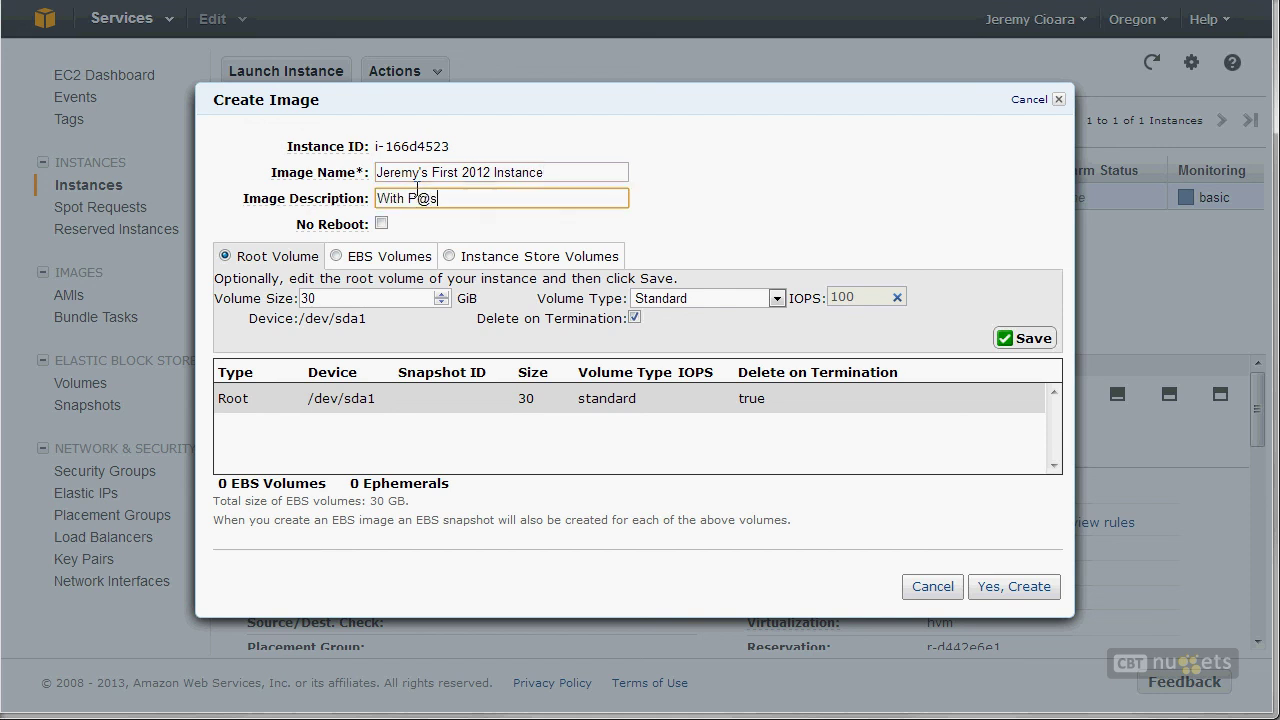
text(sw0rd!!! Amaziing)
key(BackSpace)
text(ng)
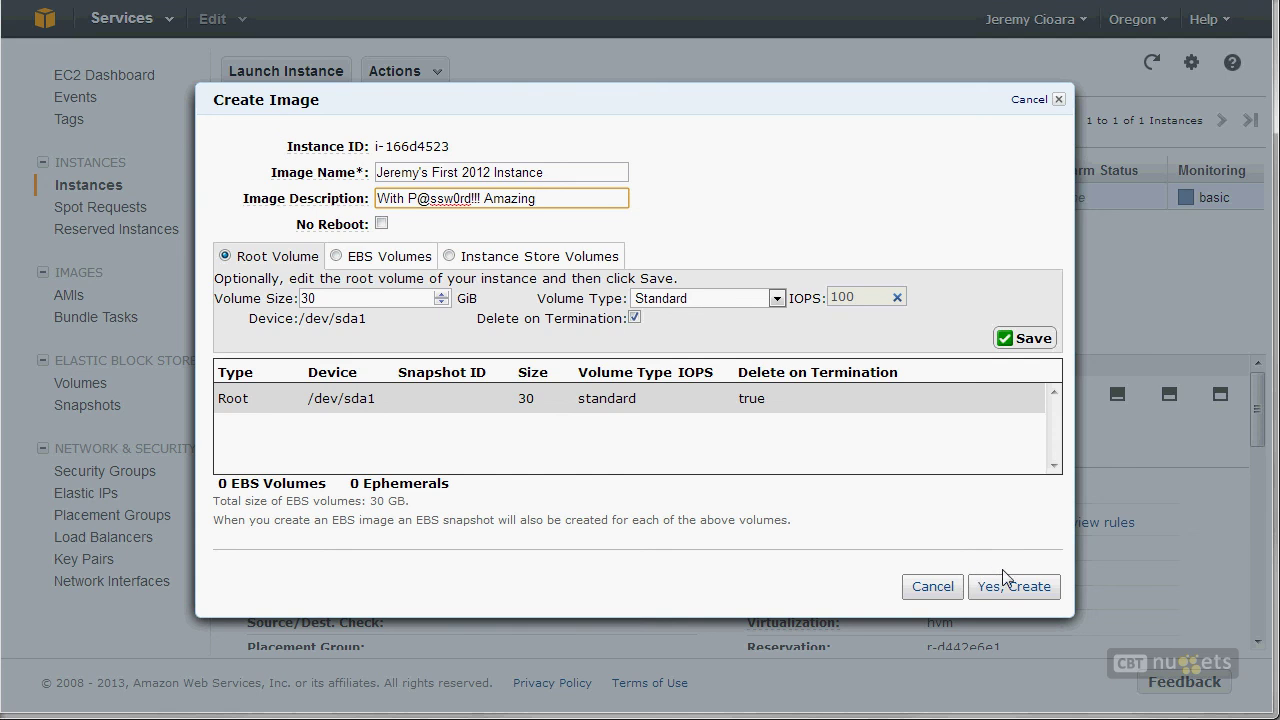
Step: Confirm the image creation and check the new AMI's pending entry in the AMIs list
click(989, 597)
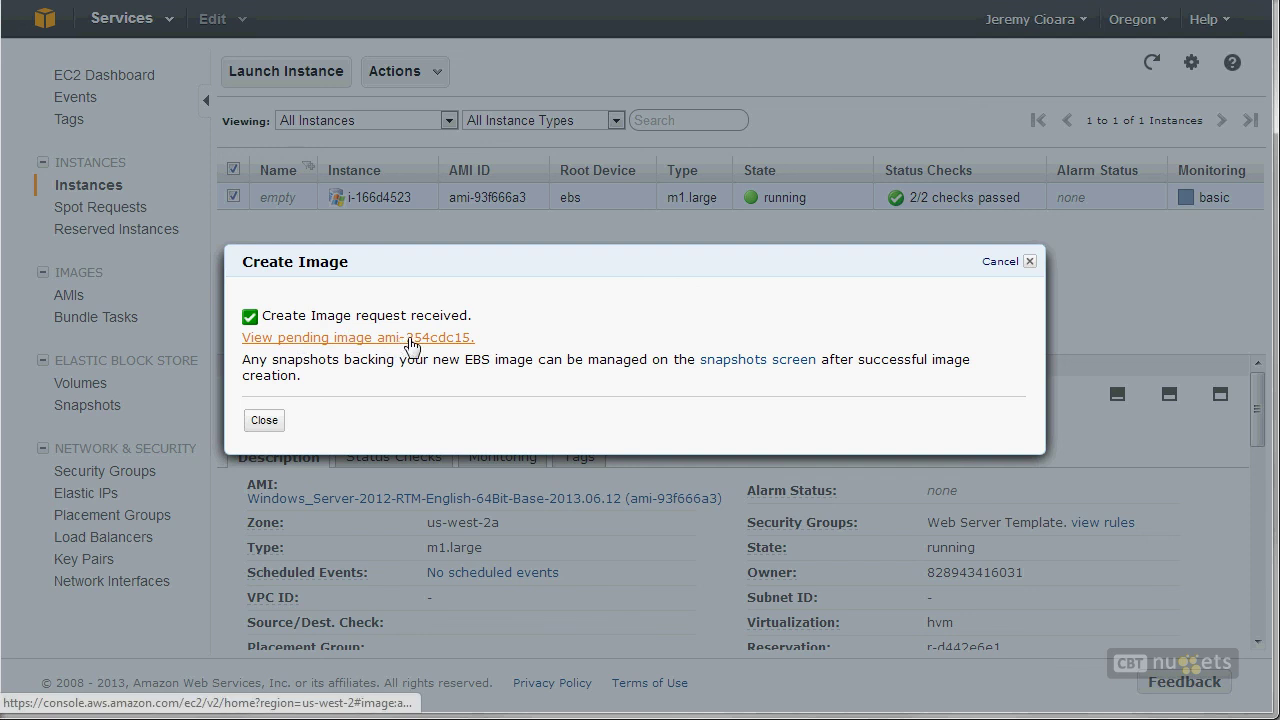
click(410, 342)
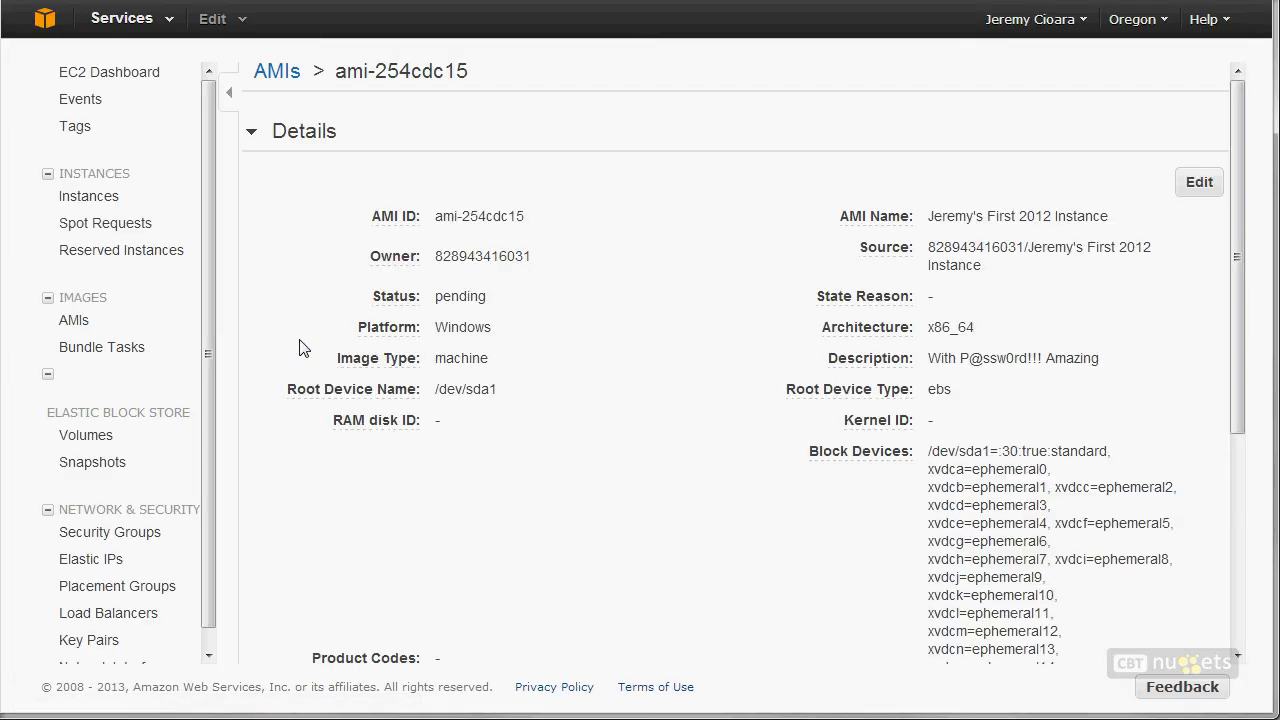
click(78, 328)
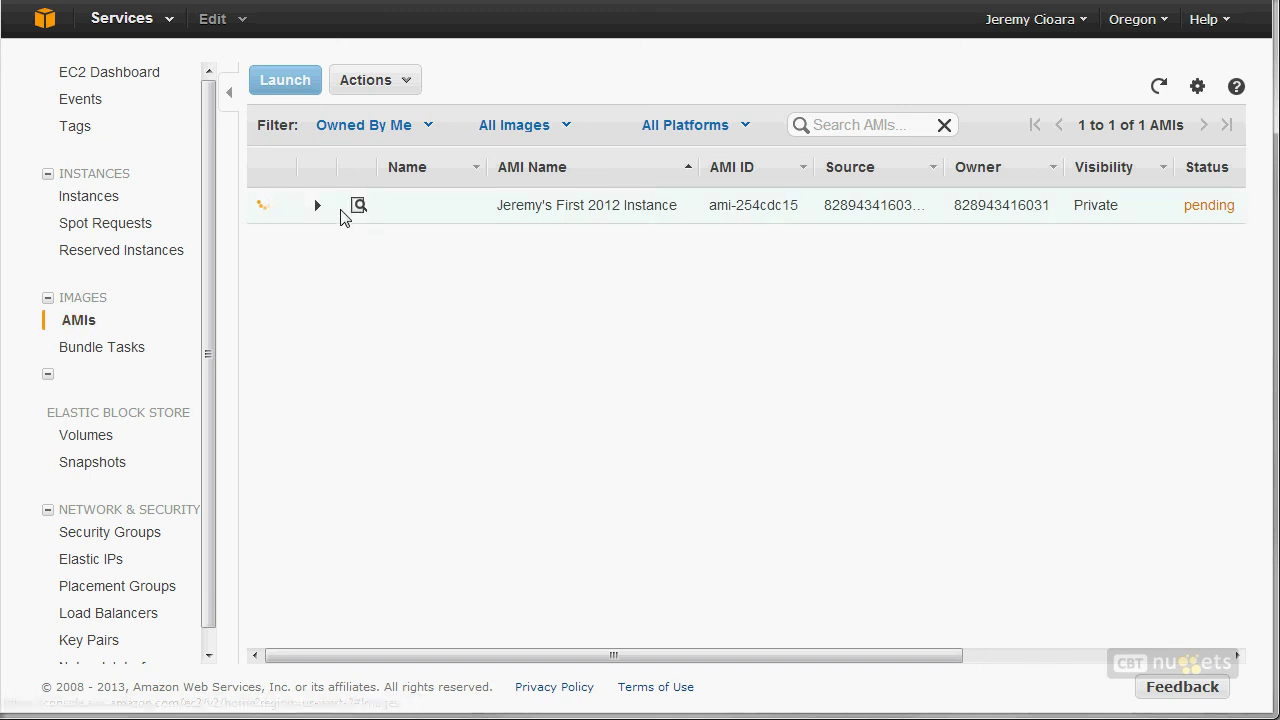
click(356, 206)
click(256, 132)
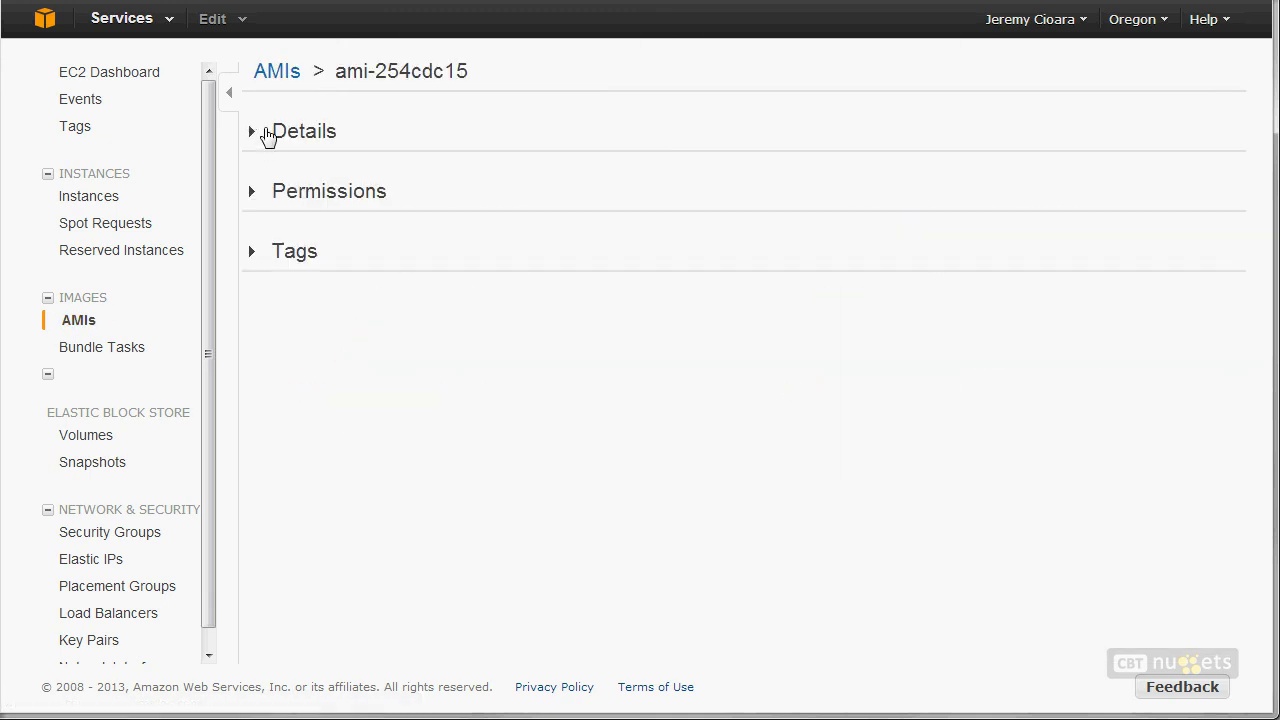
click(277, 71)
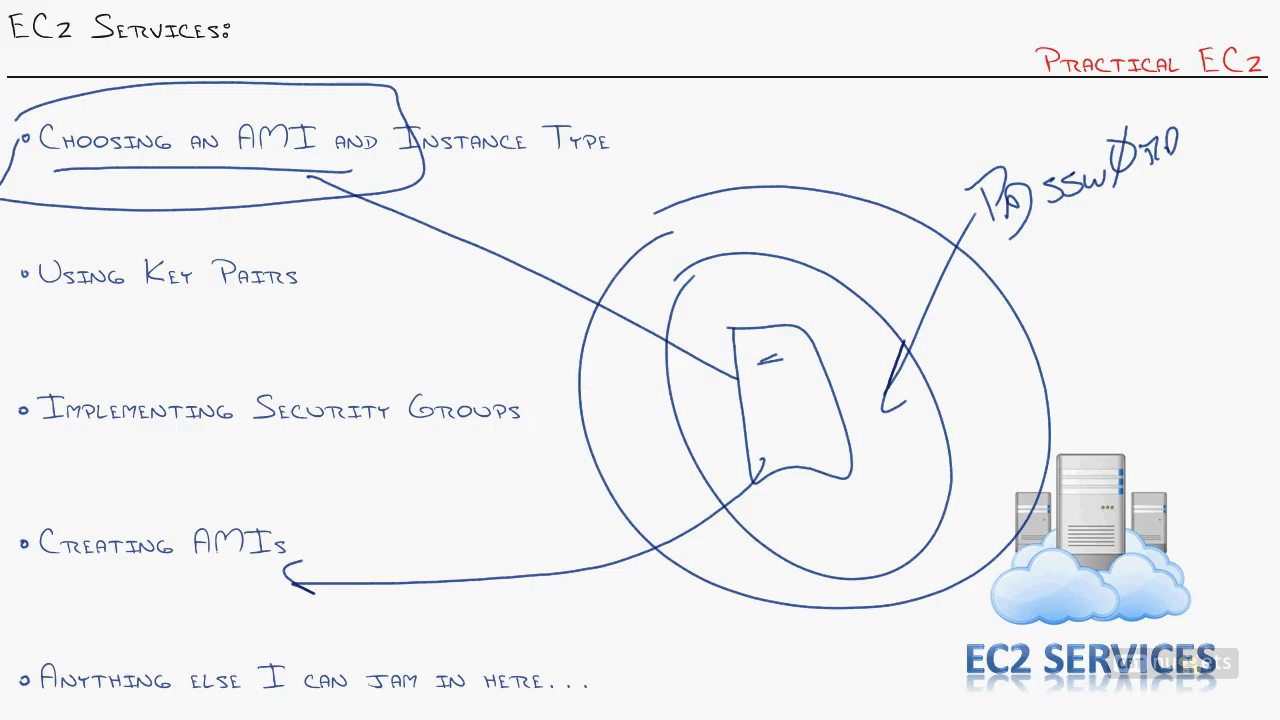
Step: Erase the earlier ink and circle only the Creating AMIs bullet again
mouse_move(50, 487)
mouse_down()
mouse_move(246, 644)
mouse_move(165, 450)
mouse_up()
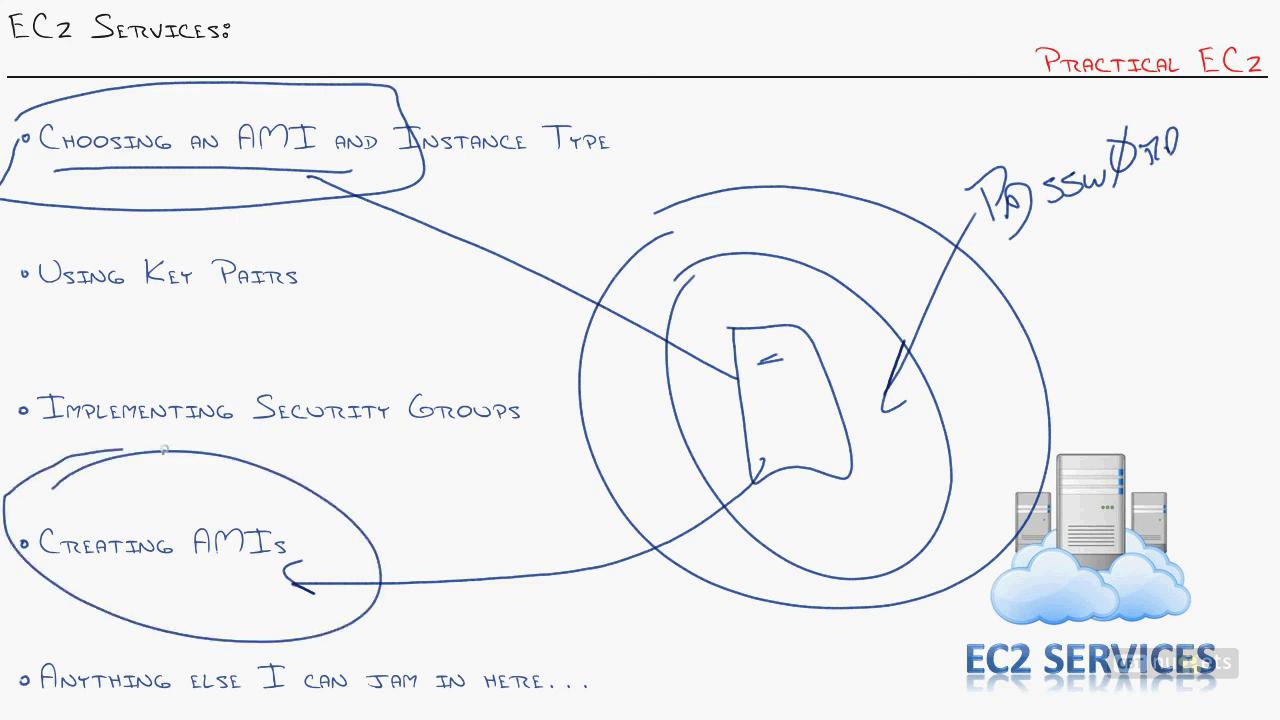
key(e)
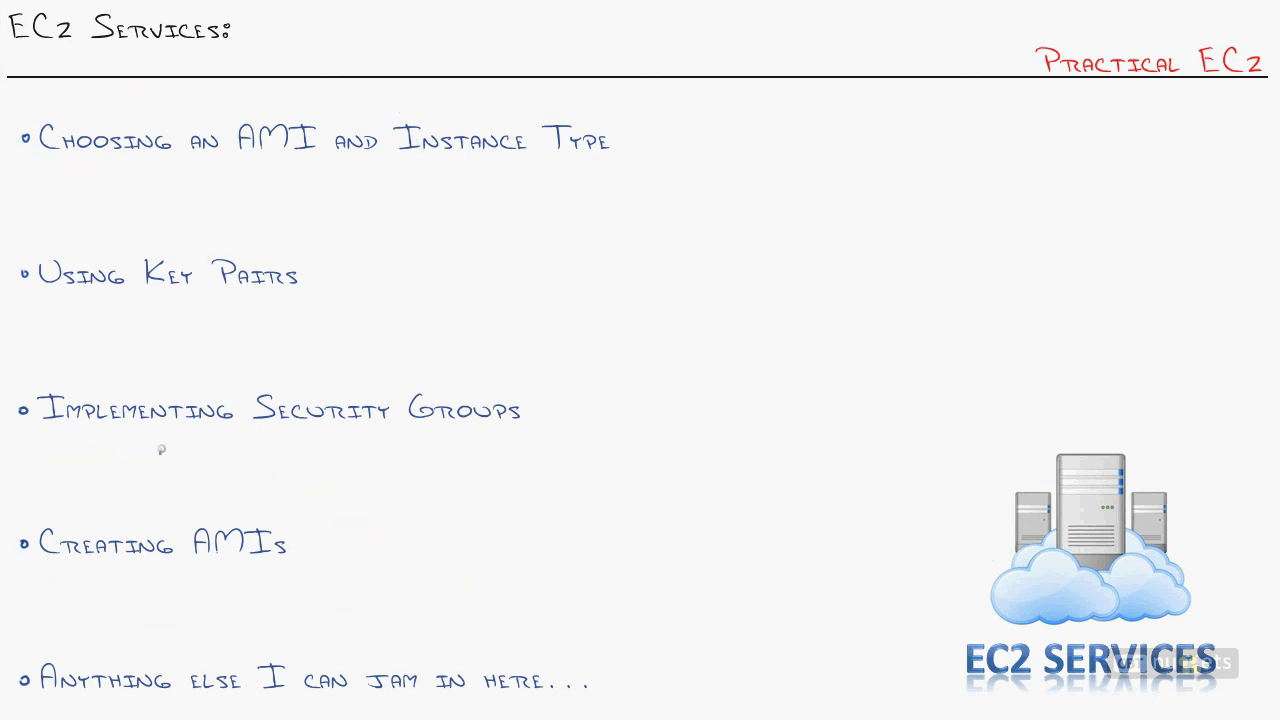
mouse_move(88, 500)
mouse_down()
mouse_move(357, 600)
mouse_move(193, 465)
mouse_up()
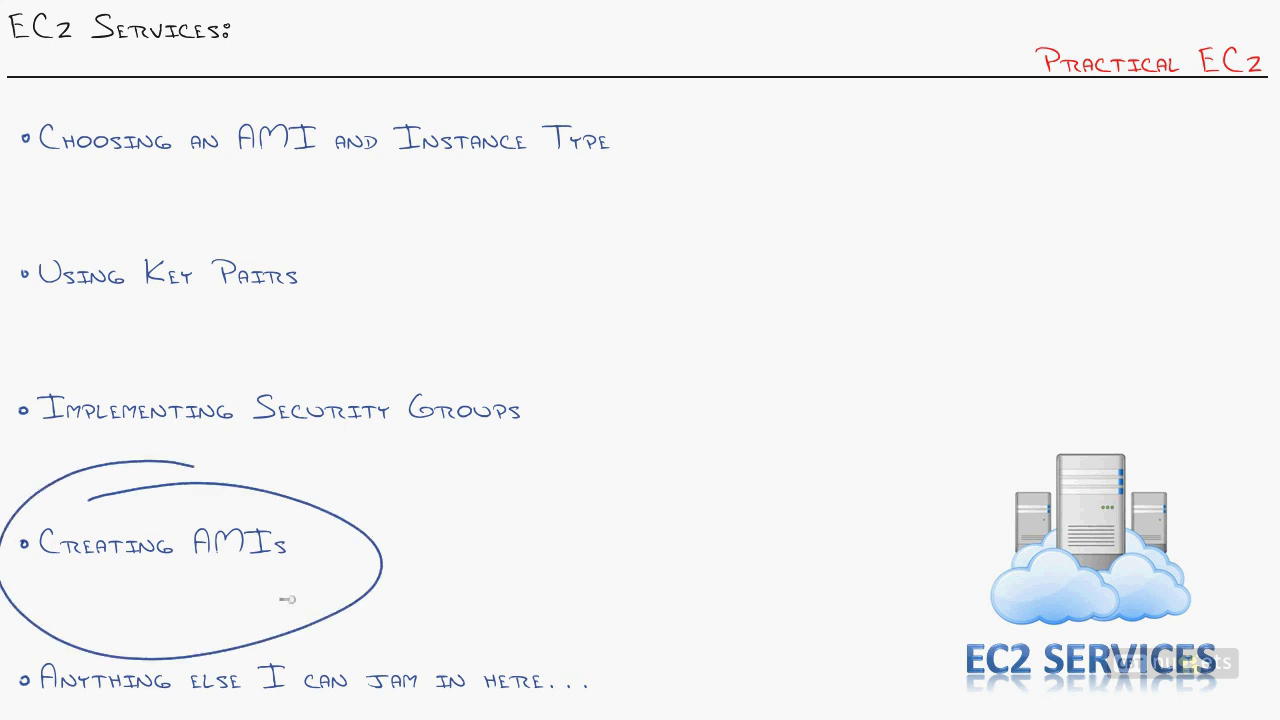